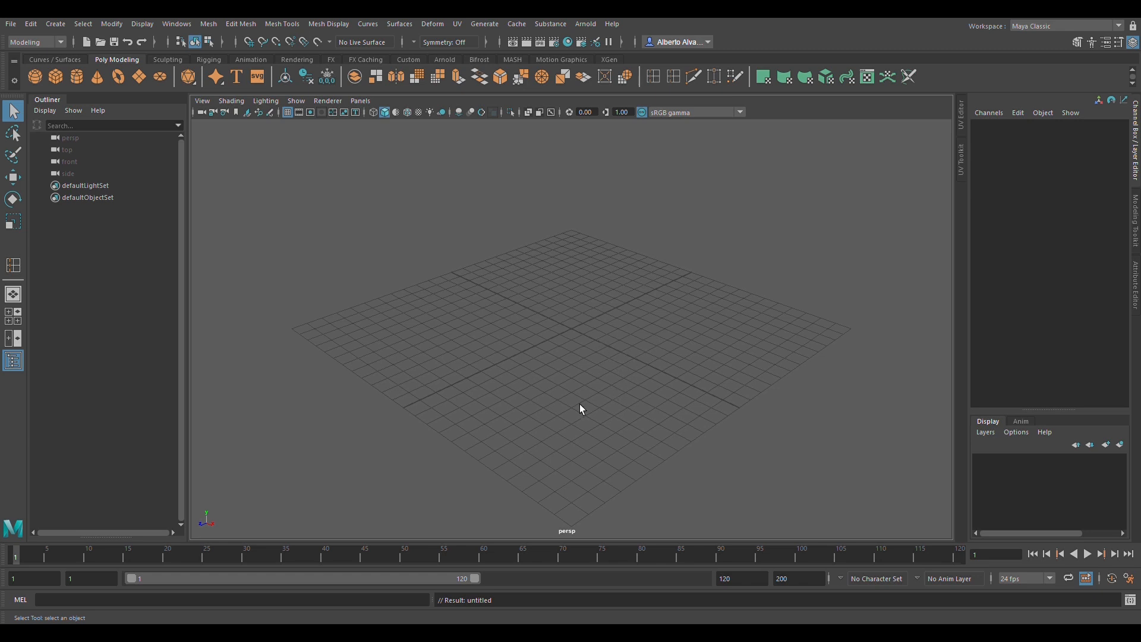
Show the four-view layout and import the fish reference picture into the side view as an image plane
key(space)
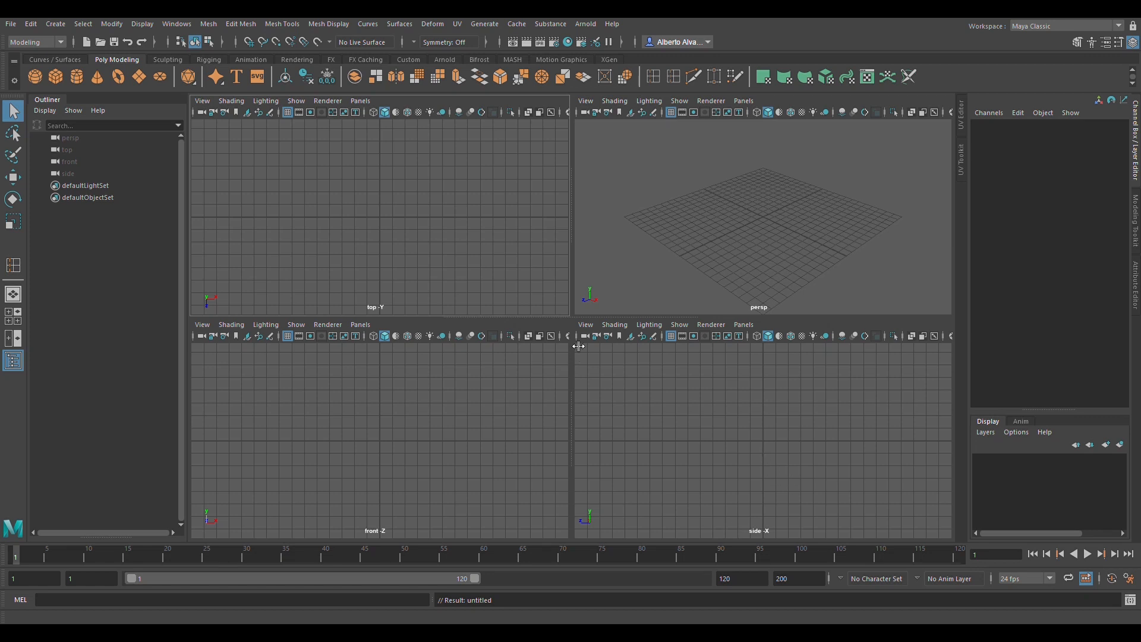
click(594, 330)
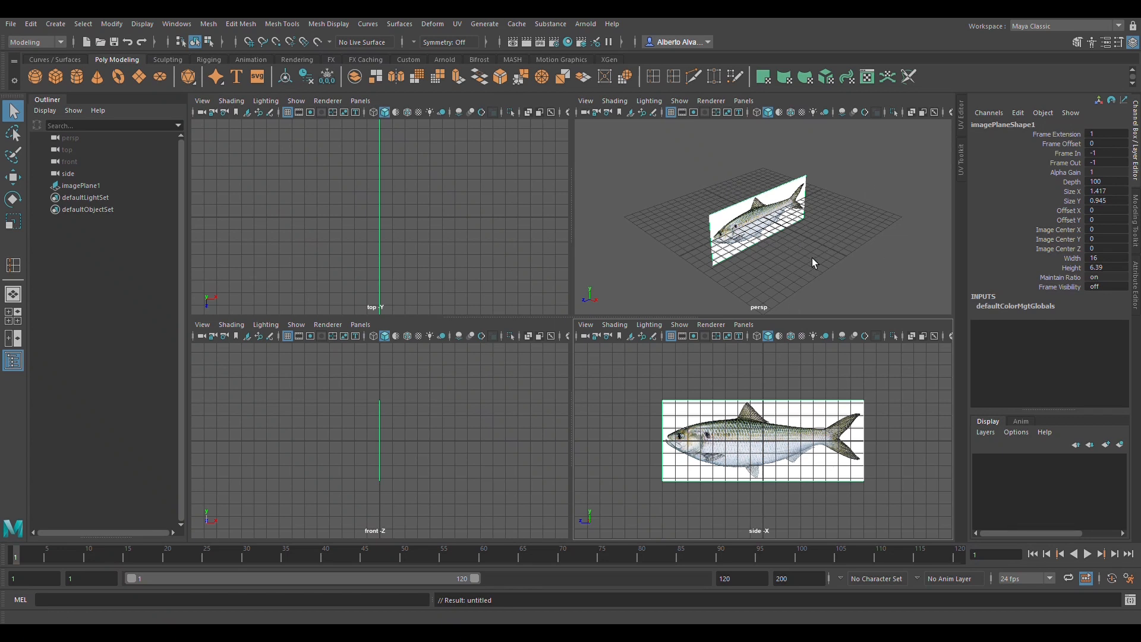
Move the fish image plane back along X to about -15.6, clear of the grid centre
scroll(809, 228, up, 4)
scroll(799, 246, down, 3)
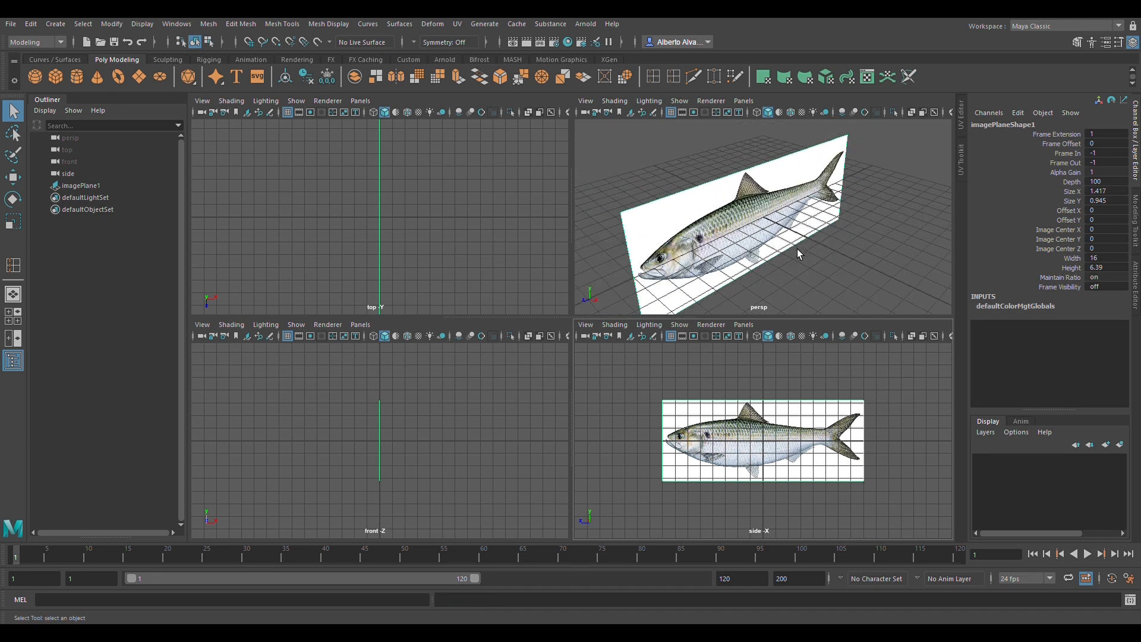
click(767, 215)
key(w)
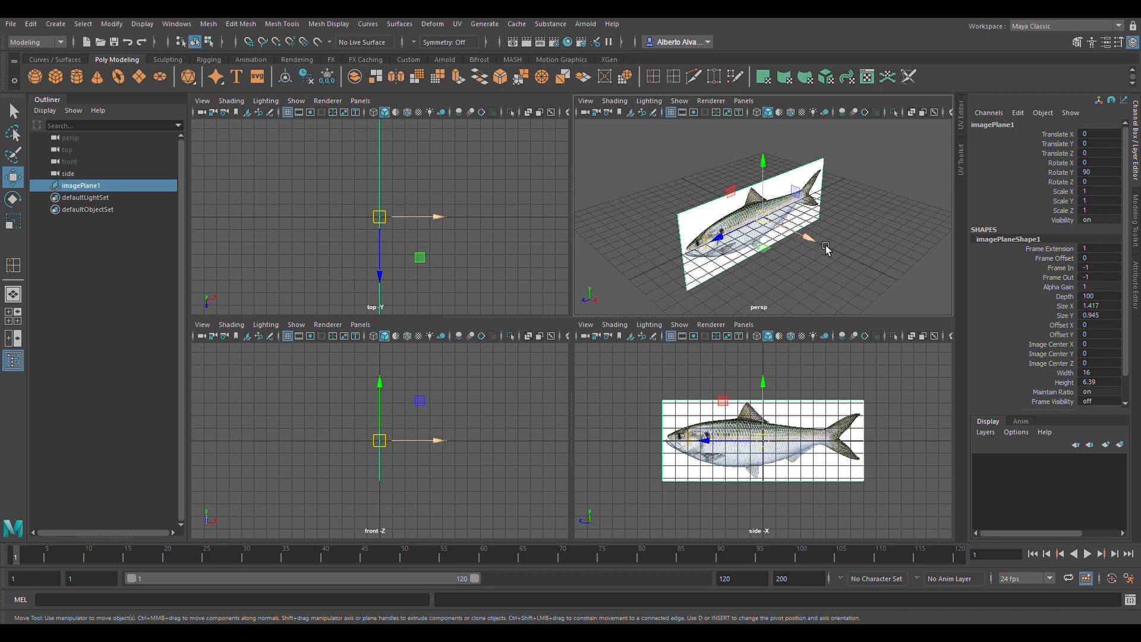
drag(826, 248, 775, 302)
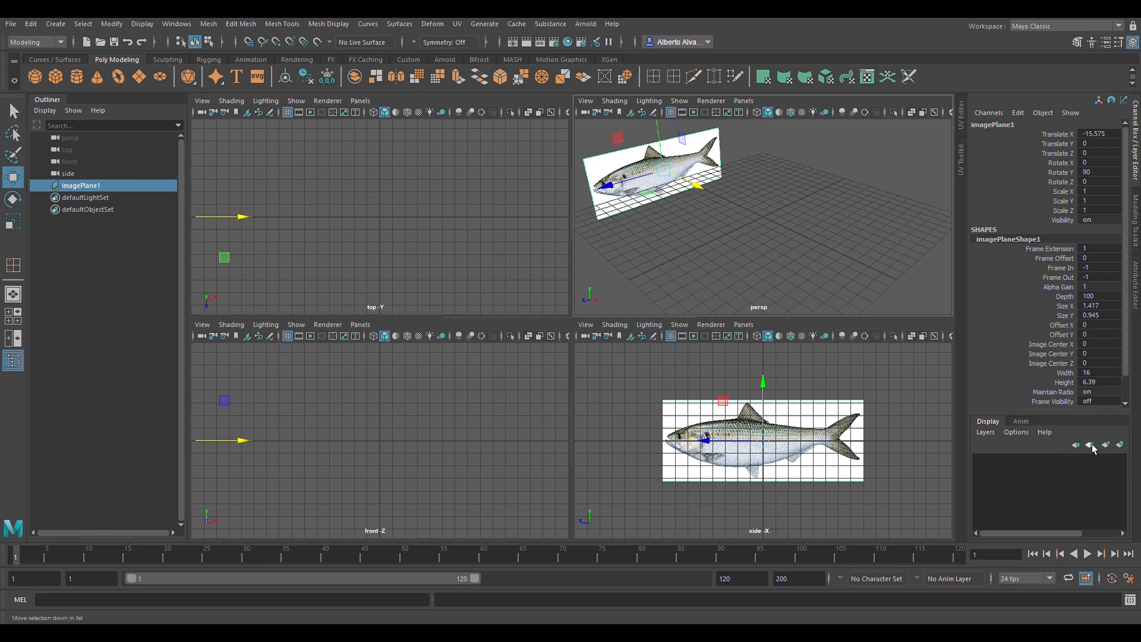
Put the image plane in a new display layer, test the layer's visibility, and set it to Reference so the picture cannot be selected
click(1122, 448)
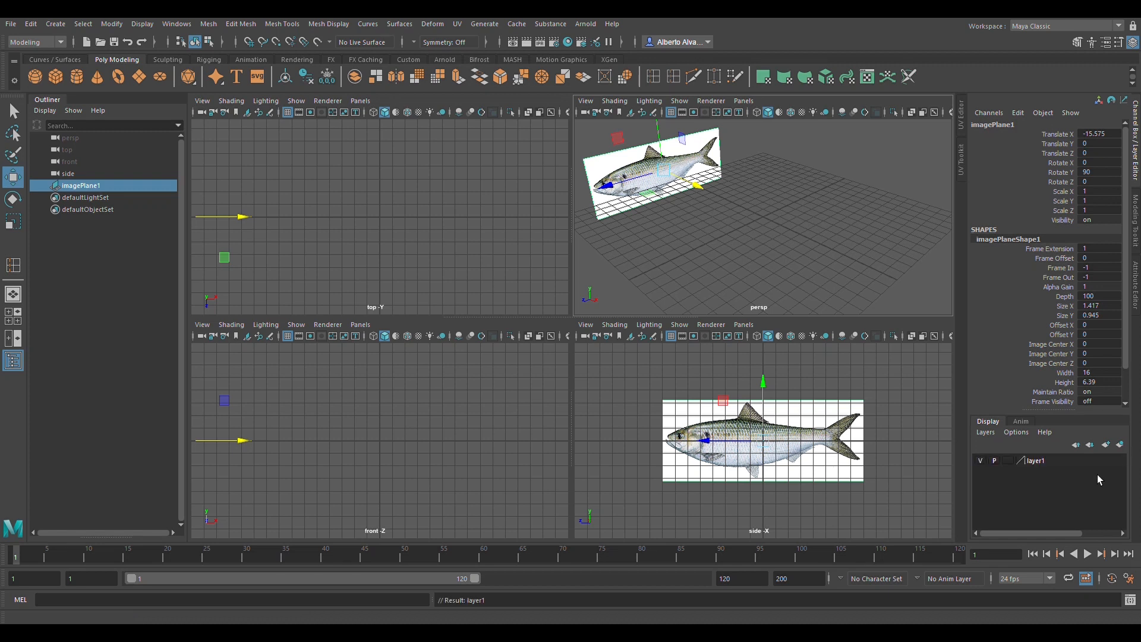
click(984, 462)
click(984, 462)
click(984, 461)
click(984, 462)
click(1008, 461)
click(1007, 461)
click(807, 234)
drag(624, 205, 673, 136)
click(738, 425)
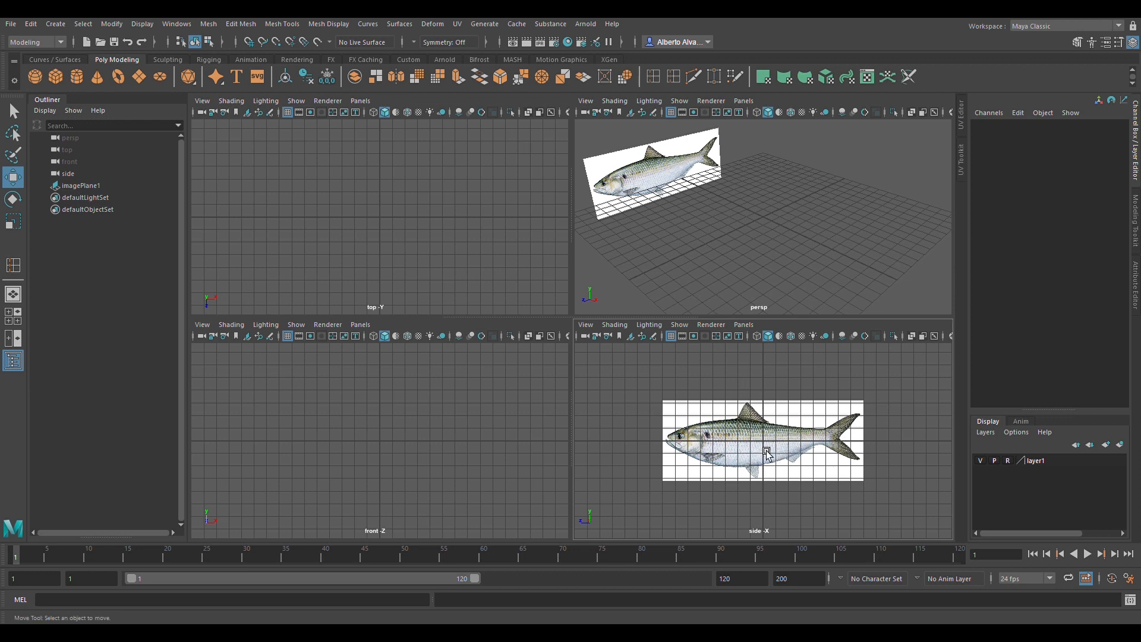
Create a polygon cube over the fish reference in the enlarged side view and switch it to vertex editing
key(space)
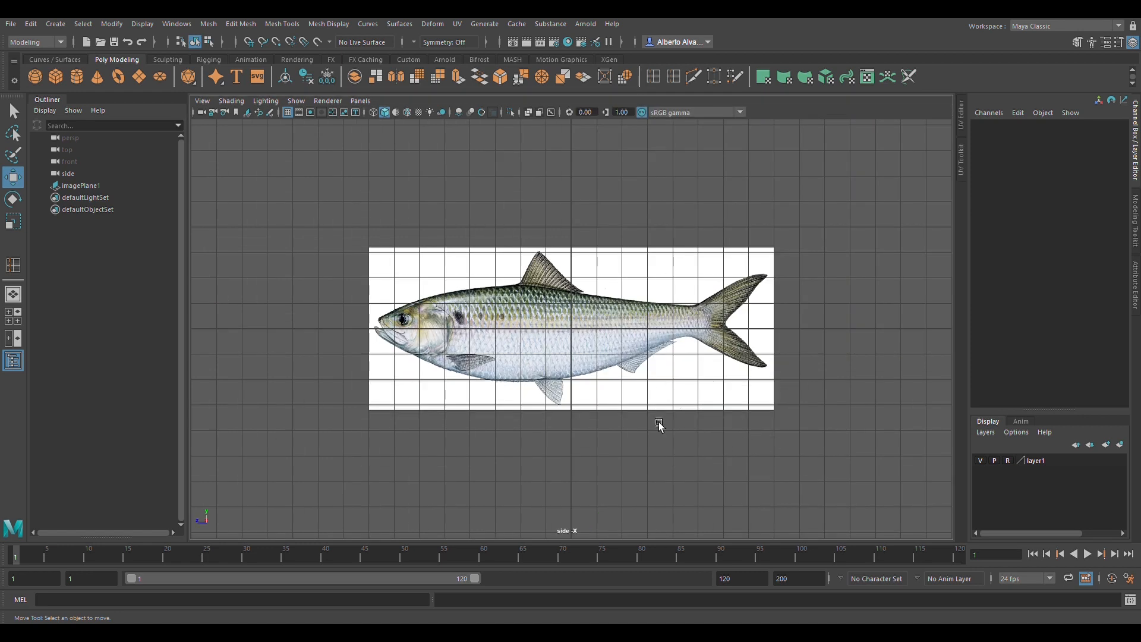
scroll(596, 345, up, 3)
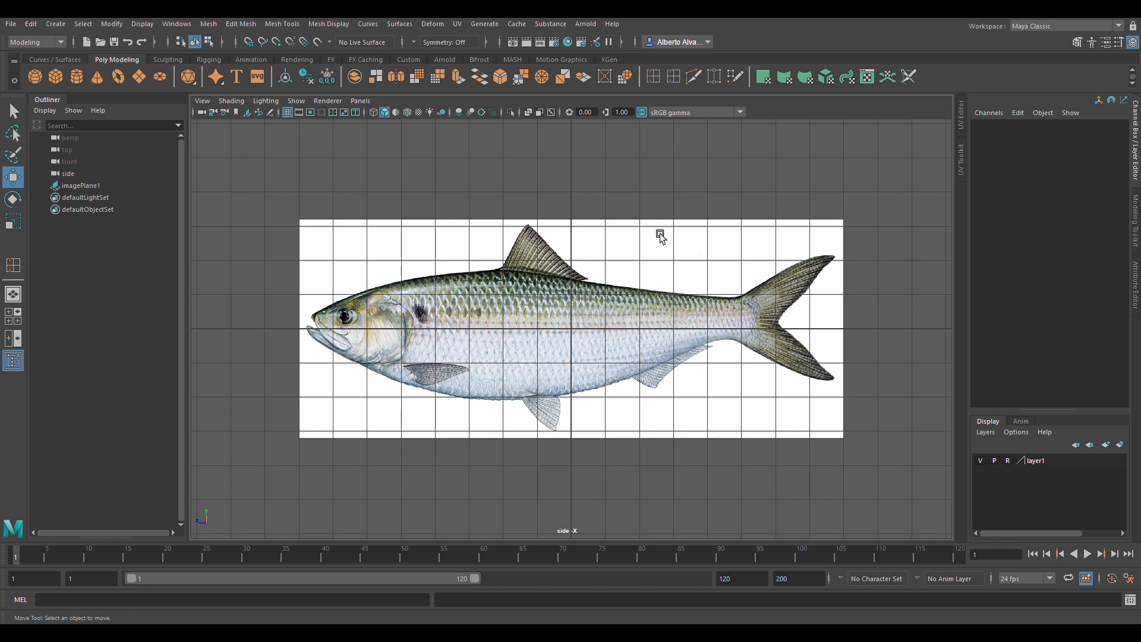
click(67, 85)
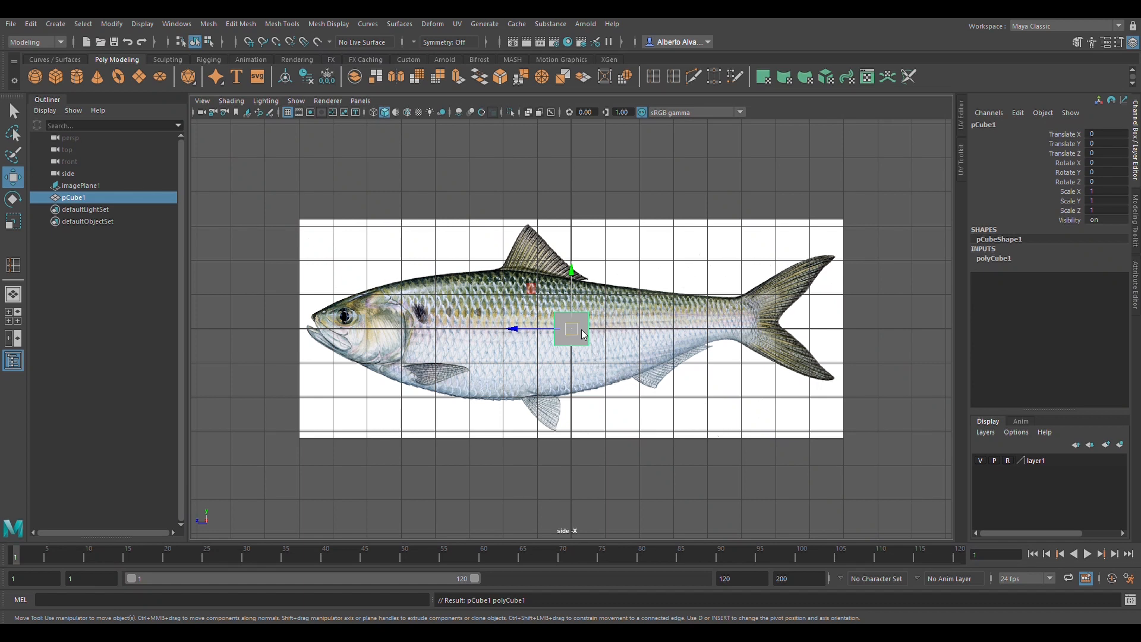
click(533, 306)
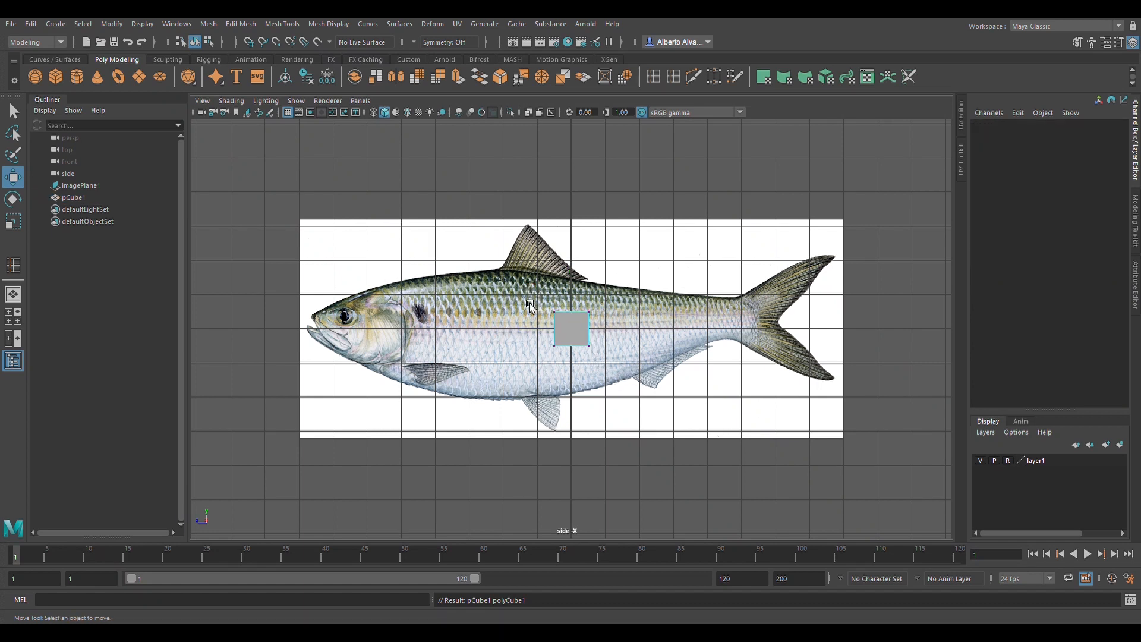
Try moving the cube's upper head-side vertices along Y and Z in the perspective view, undo the move, and return to the side view
drag(511, 276, 590, 338)
key(space)
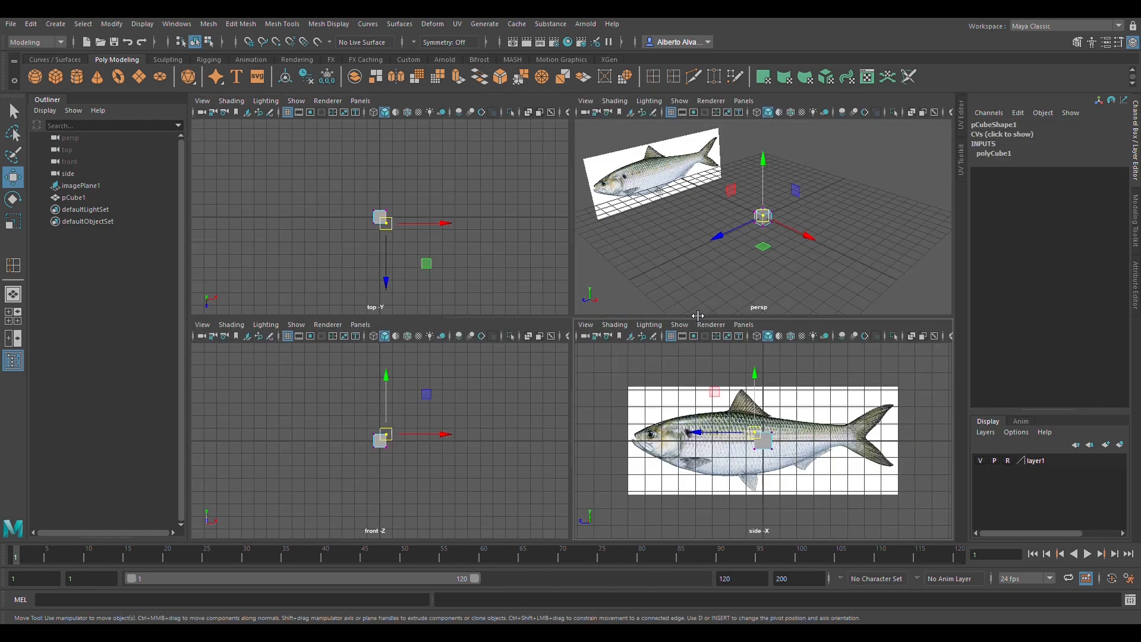
drag(732, 191, 707, 186)
key(ctrl+z)
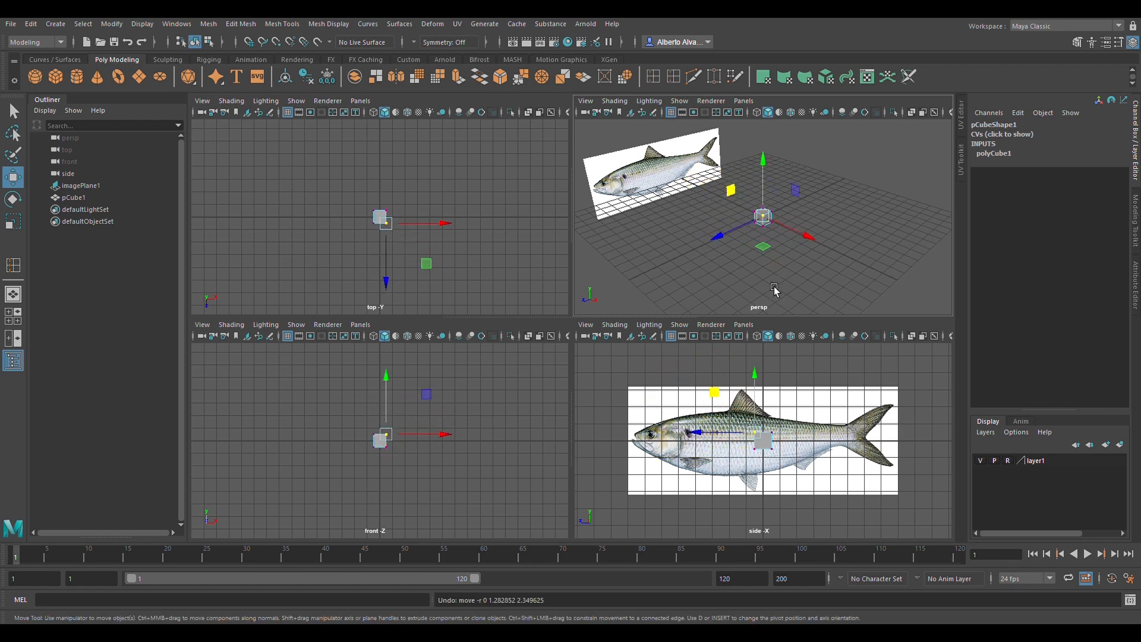
key(space)
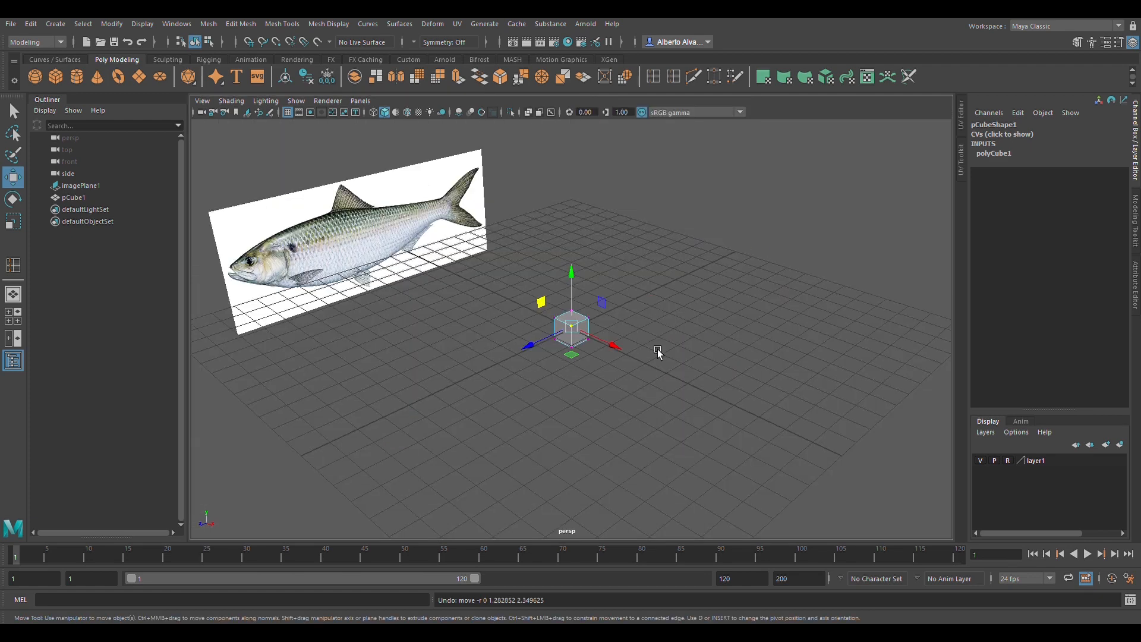
key(space)
key(space)
click(431, 290)
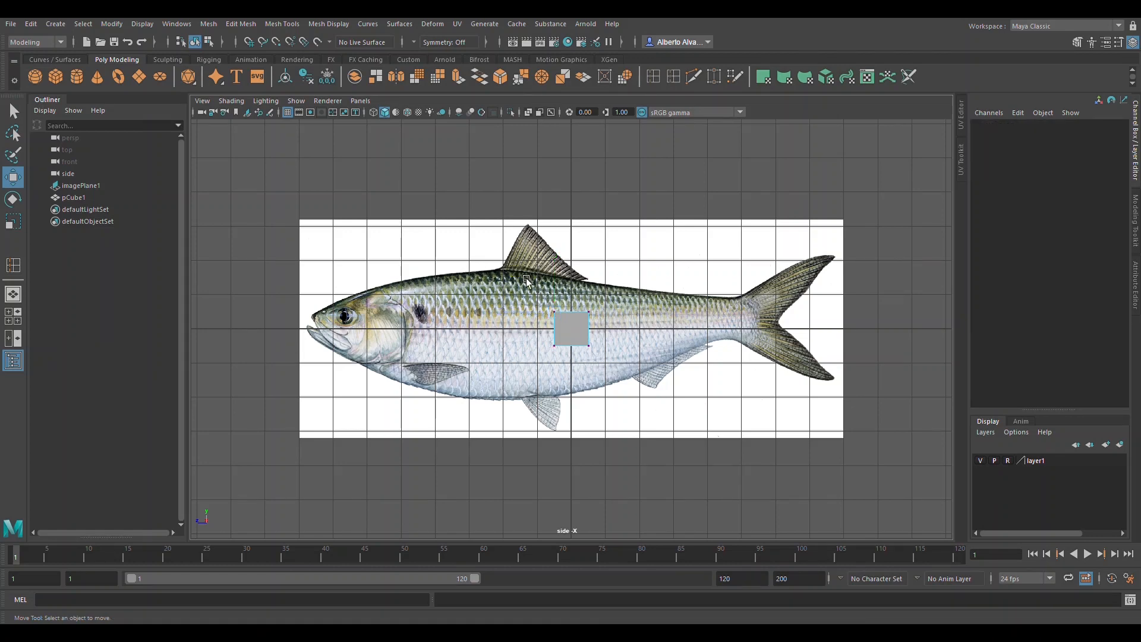
Move the cube's head-side vertices in the side view onto the fish's upper and lower outline just behind the head
drag(585, 331, 585, 333)
scroll(582, 336, up, 5)
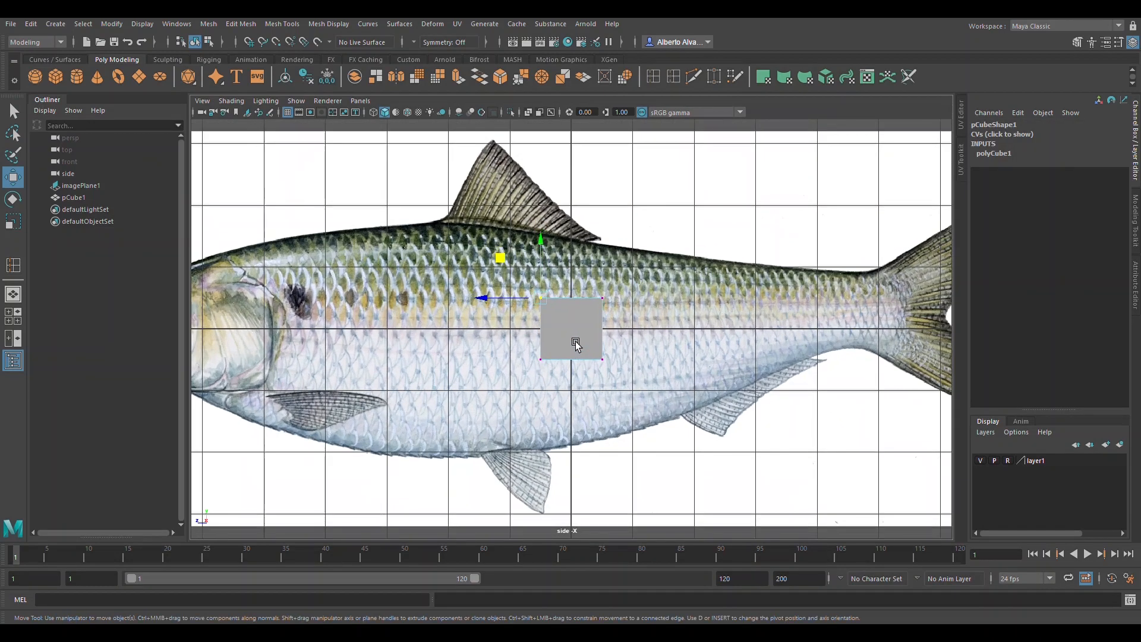
scroll(576, 339, down, 3)
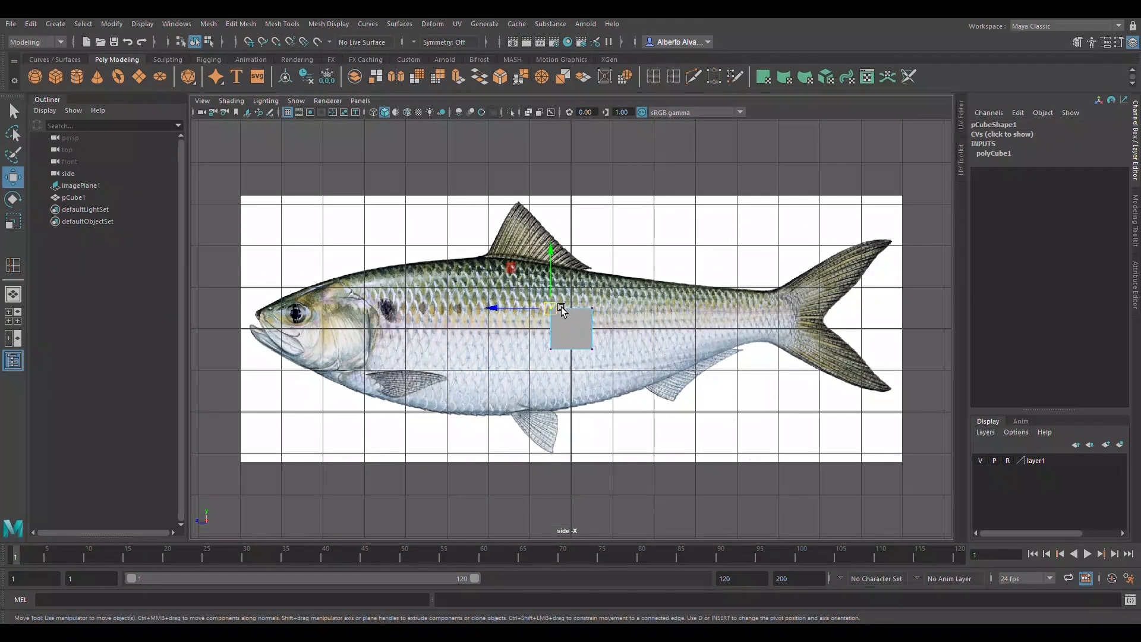
drag(563, 309, 346, 281)
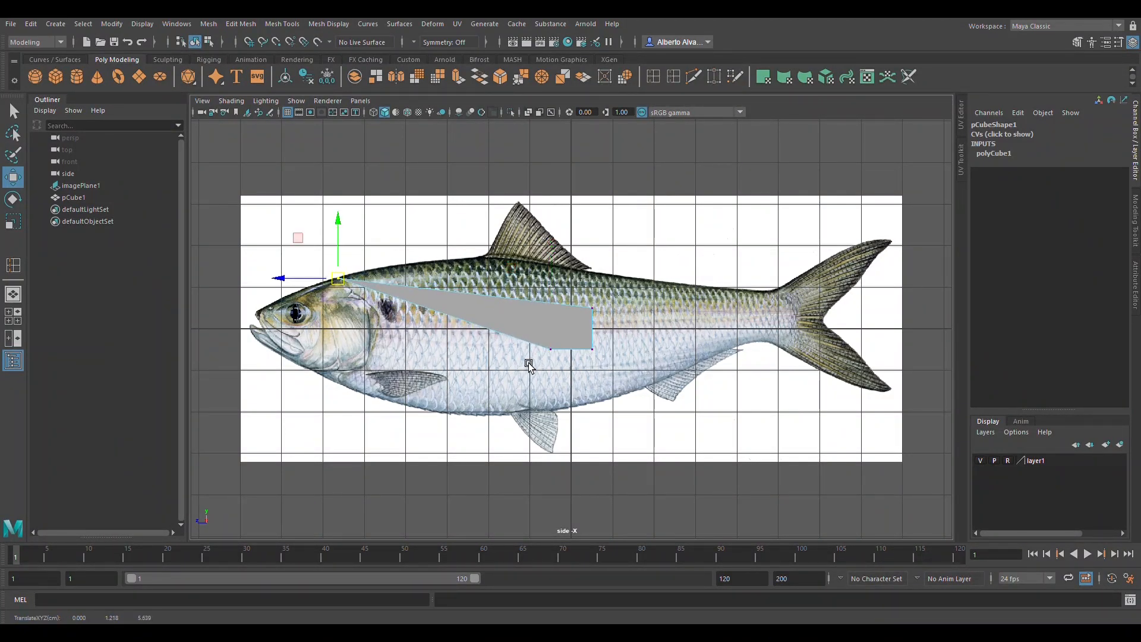
click(571, 339)
drag(558, 352, 355, 391)
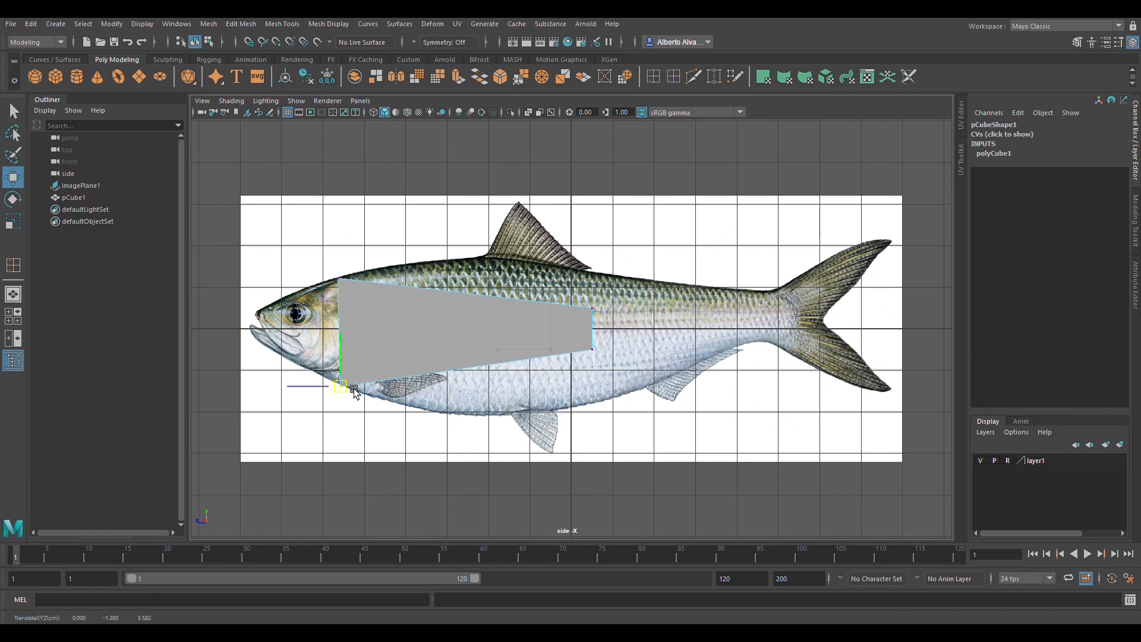
Move the cube's tail-side vertices to the upper and lower outline at the base of the tail fin, and check the shape in perspective
click(591, 309)
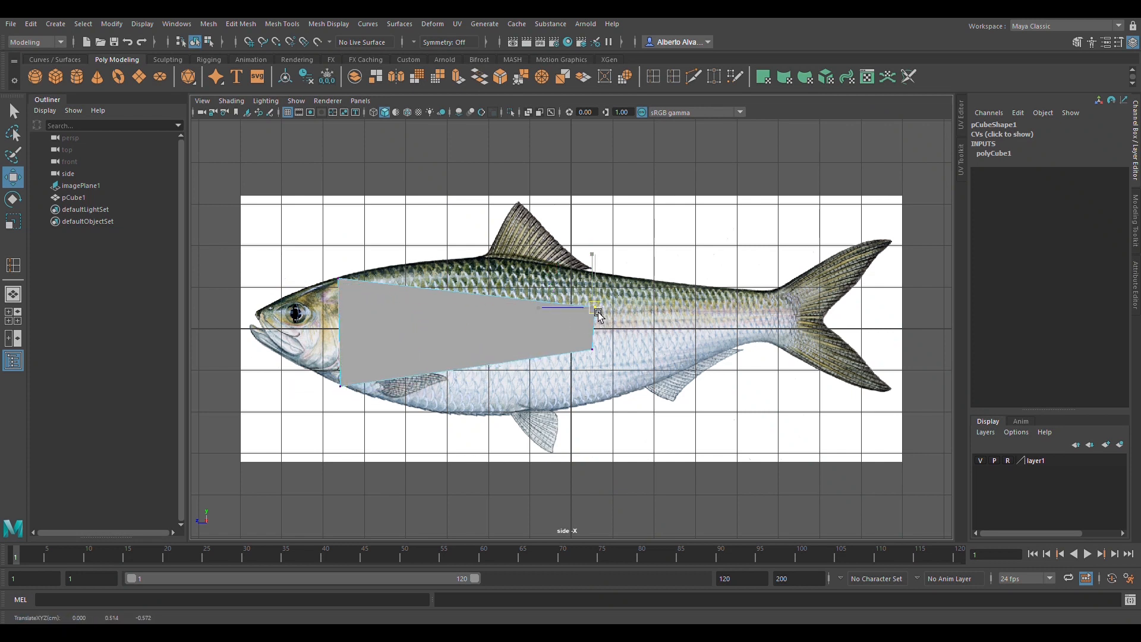
drag(598, 316, 775, 297)
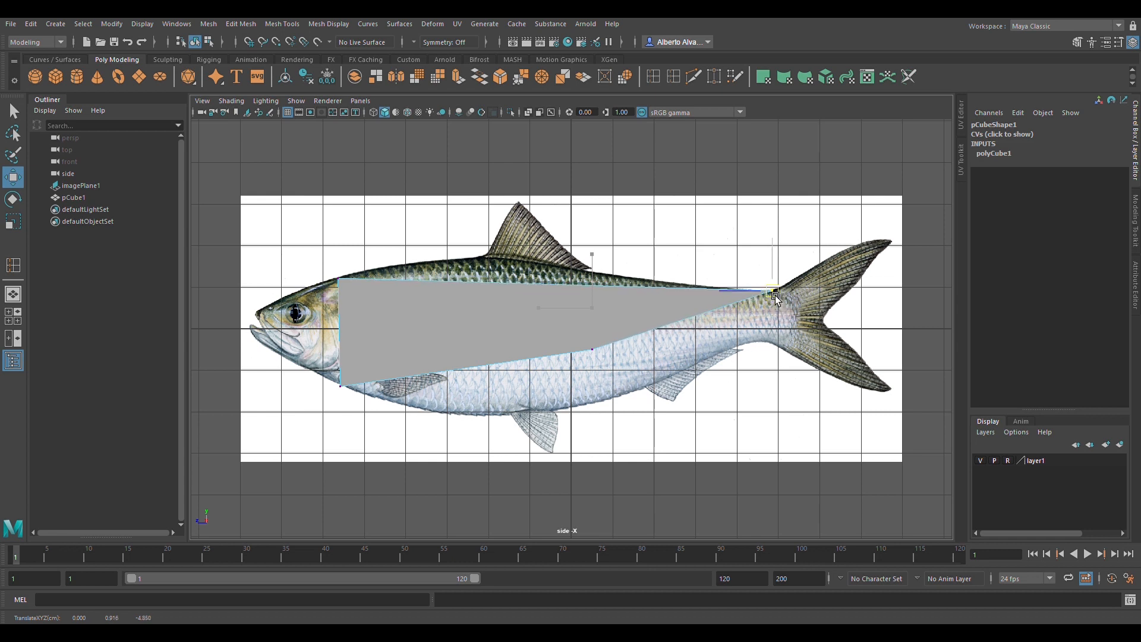
click(590, 350)
drag(602, 354, 778, 351)
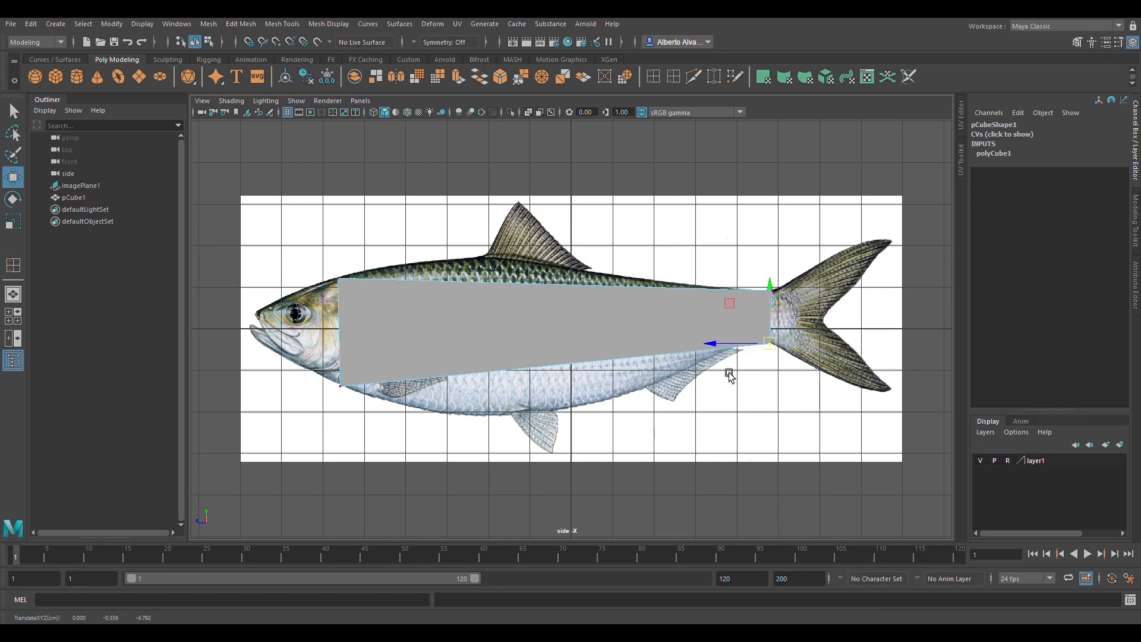
key(space)
alt+drag(735, 249, 767, 250)
key(space)
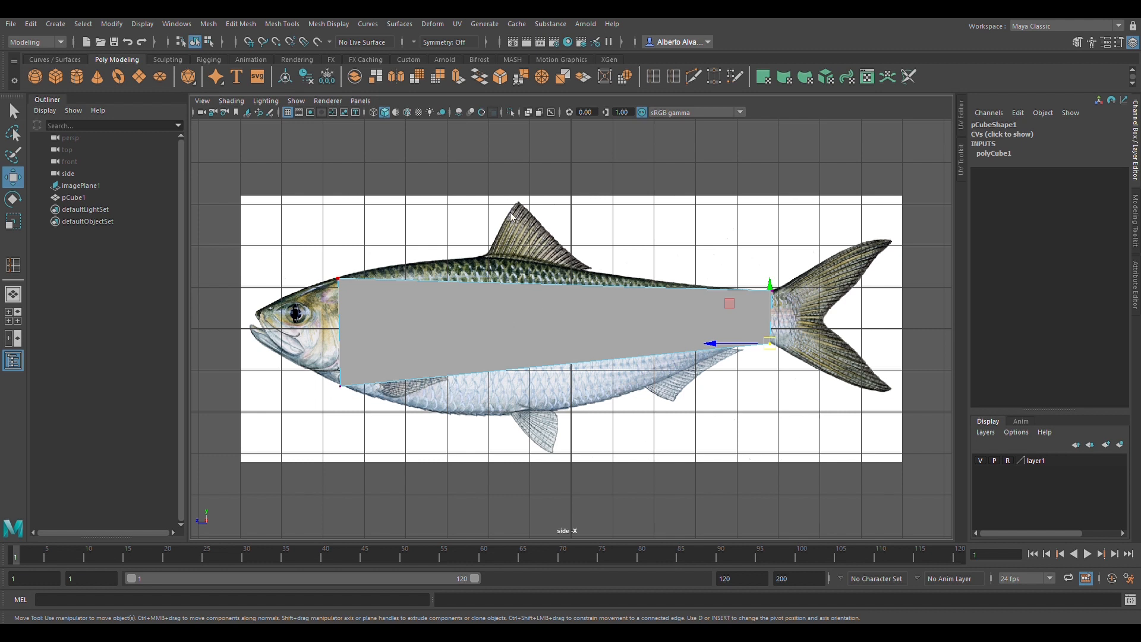
Insert two vertical edge loops through the body mesh, near the front and rear ends of the dorsal fin
key(F10)
click(554, 297)
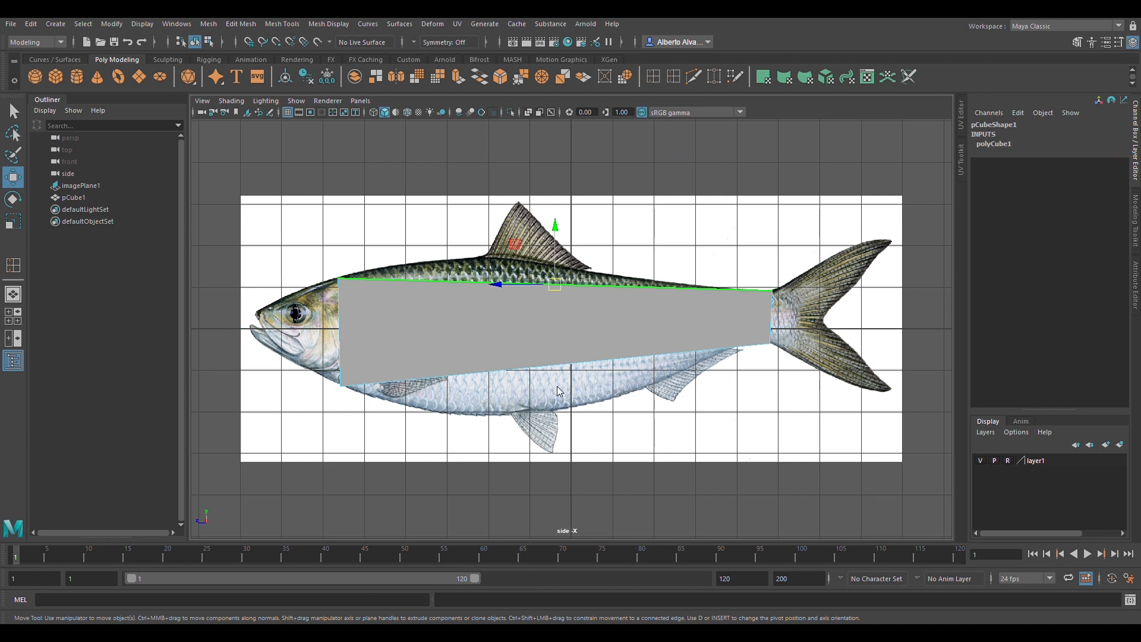
key(y)
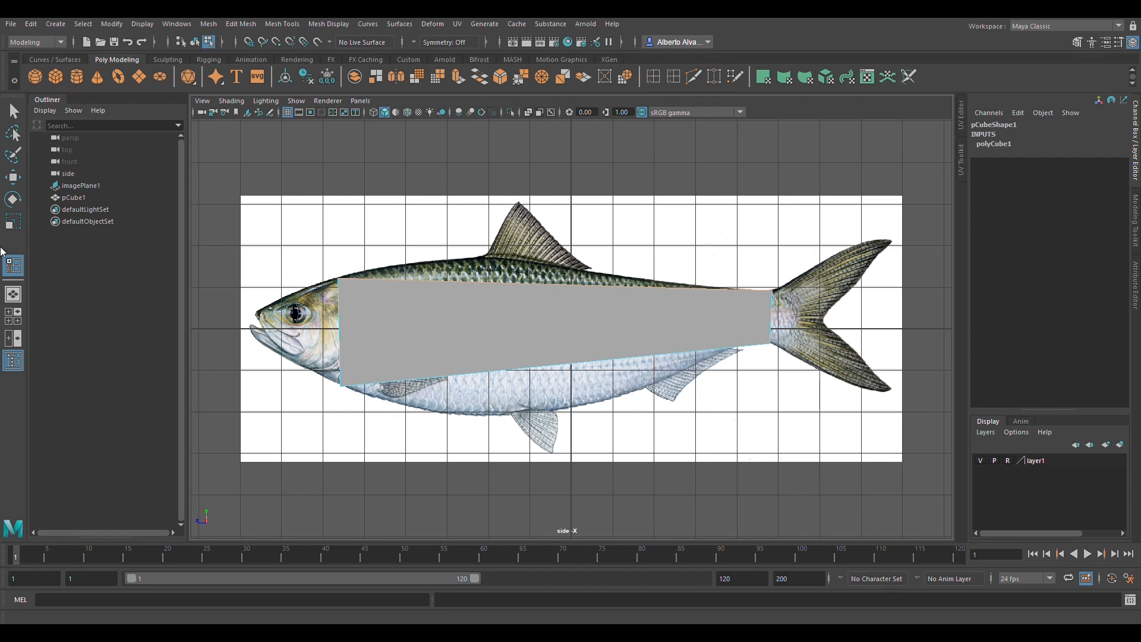
click(643, 76)
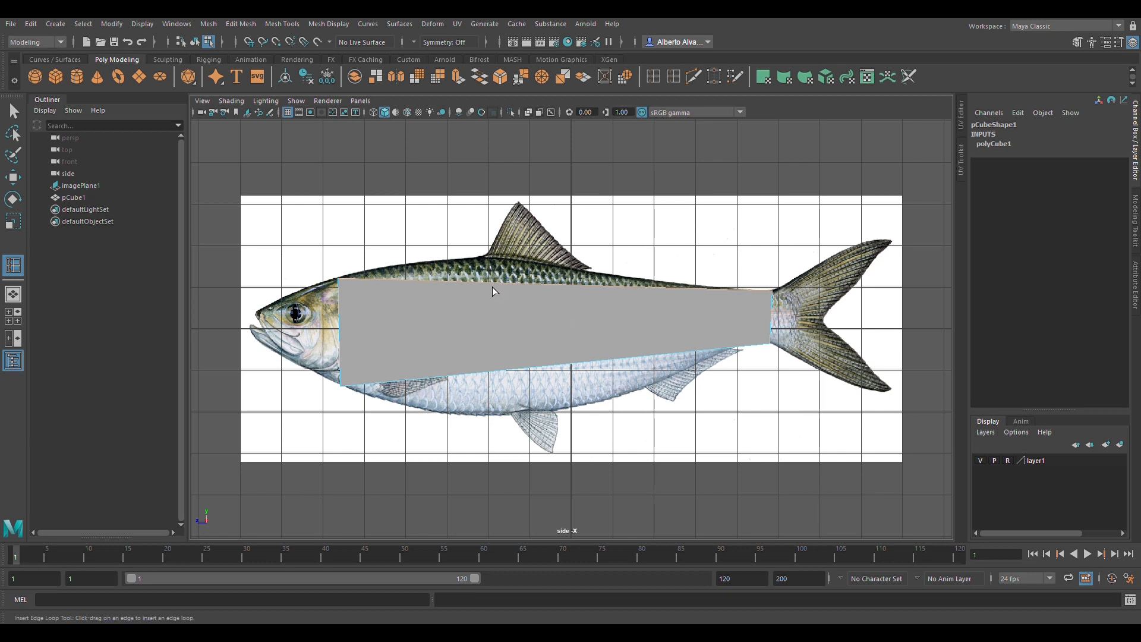
drag(492, 288, 490, 288)
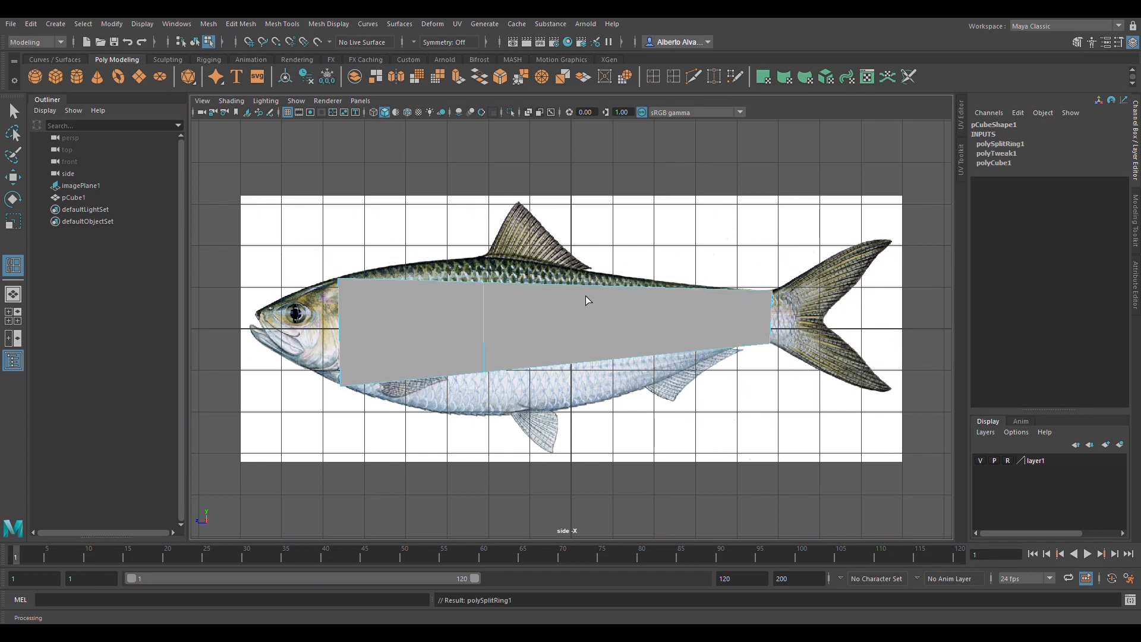
drag(591, 291, 589, 291)
key(w)
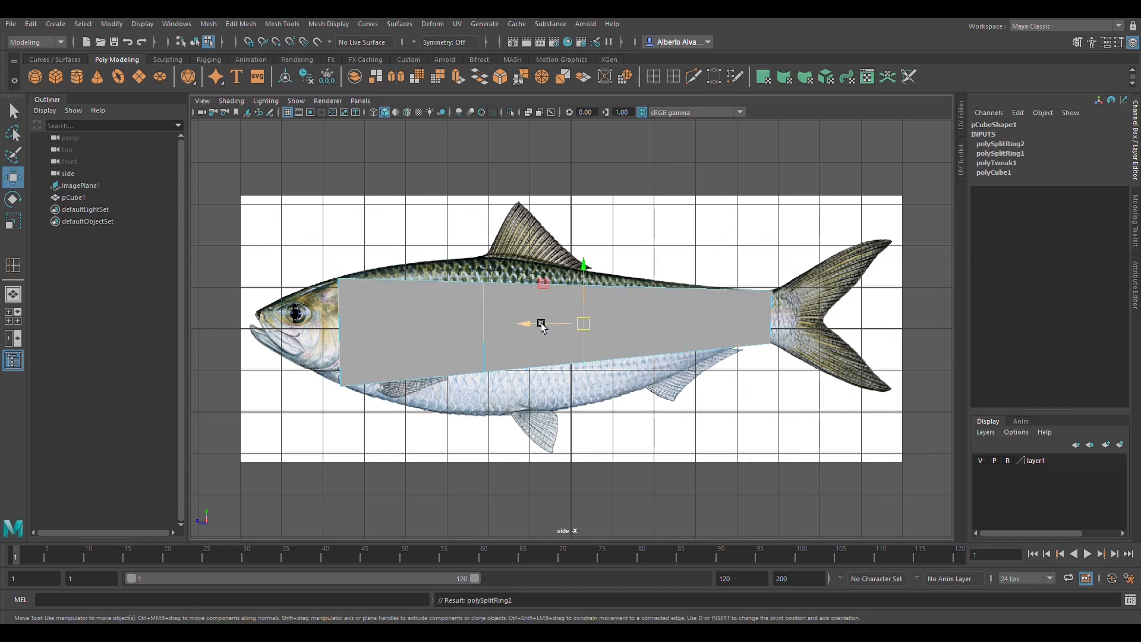
Move the upper and lower vertices of both new edge loops onto the fish's back and belly outline
click(511, 284)
right_drag(457, 287, 453, 288)
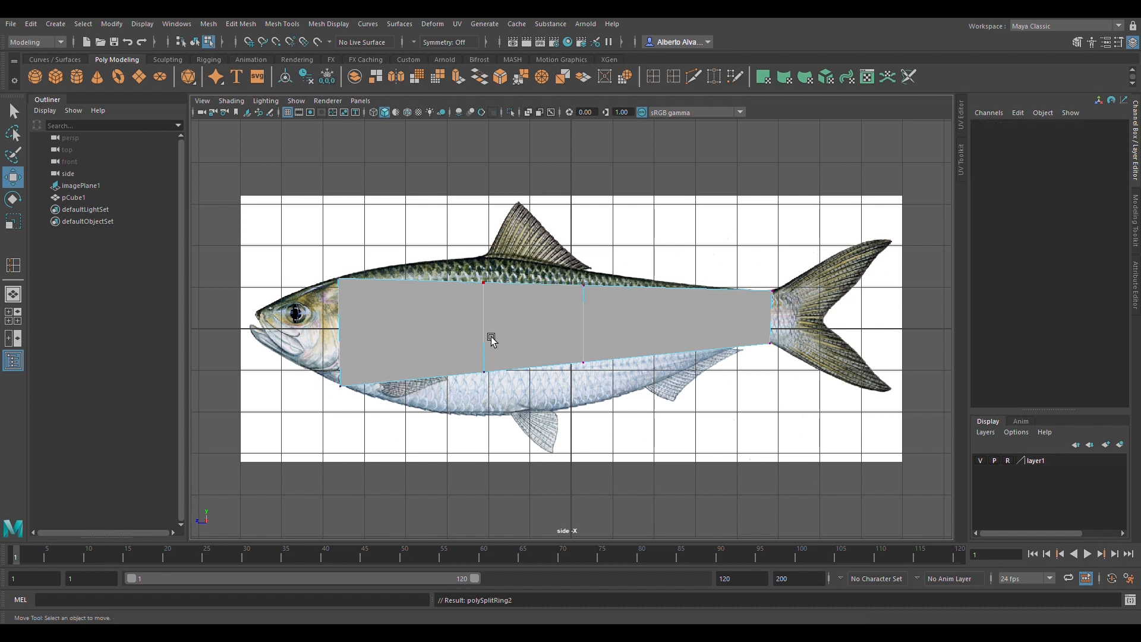
mouse_move(472, 272)
mouse_down()
mouse_move(523, 315)
mouse_move(480, 257)
mouse_up()
scroll(492, 282, up, 1)
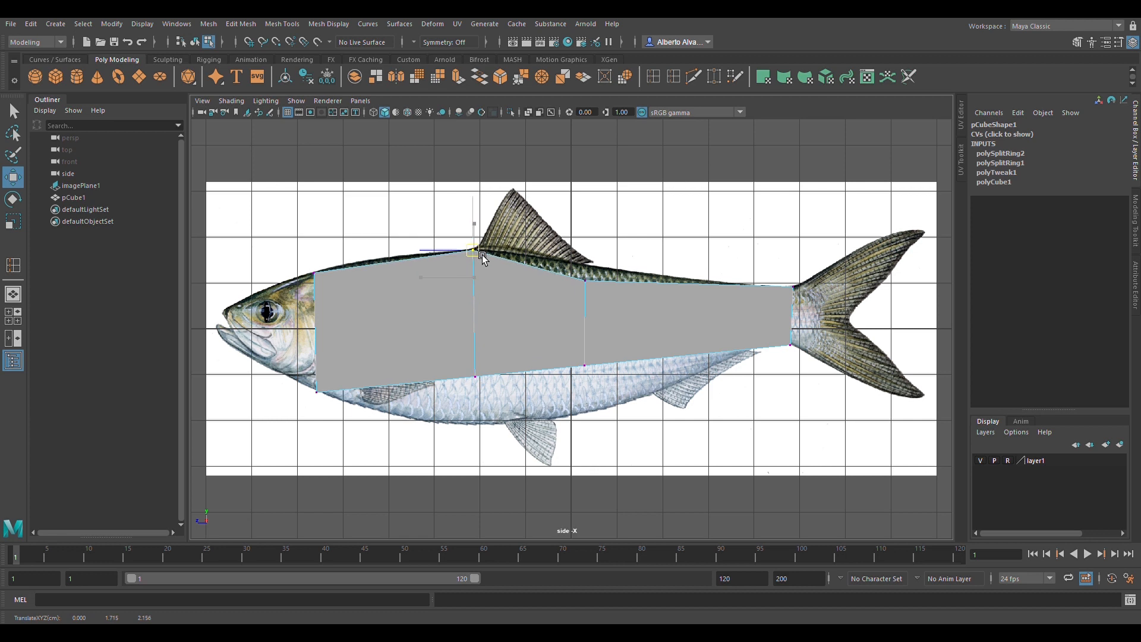
drag(465, 355, 466, 428)
drag(577, 275, 604, 274)
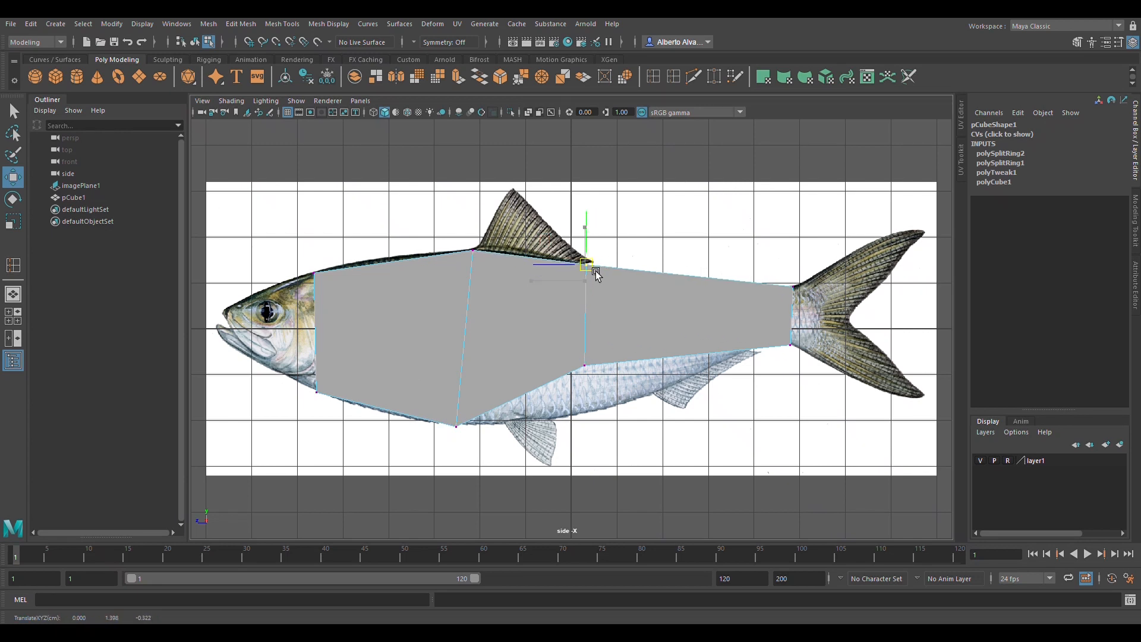
drag(574, 354, 613, 416)
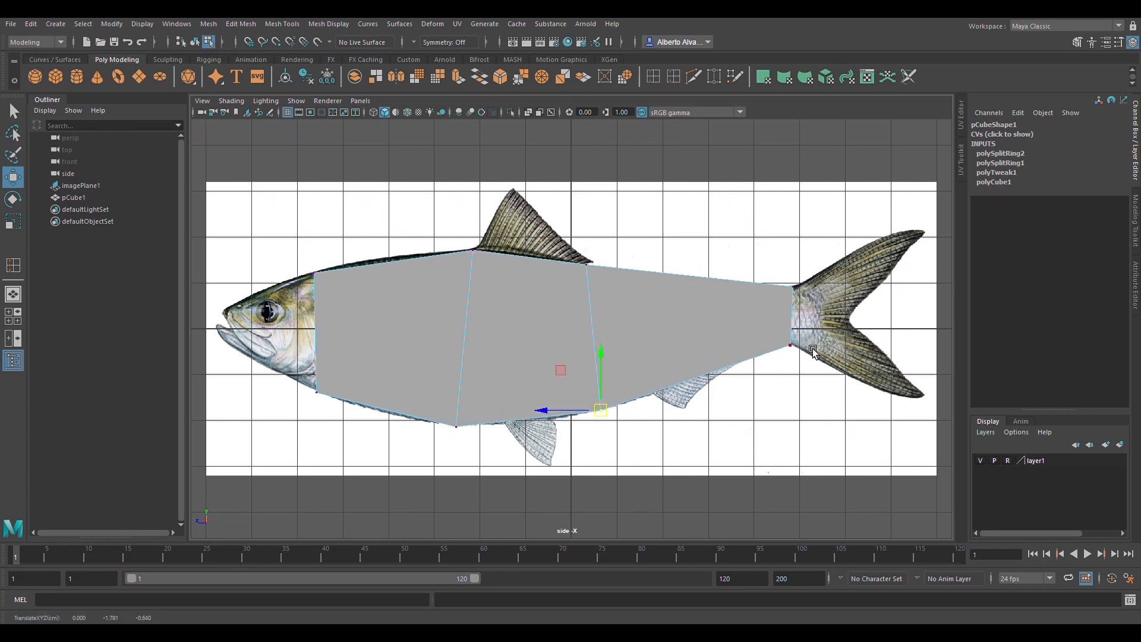
Insert two more edge loops, one between the head and dorsal fin and one between the dorsal fin and tail base
click(25, 273)
drag(388, 267, 392, 268)
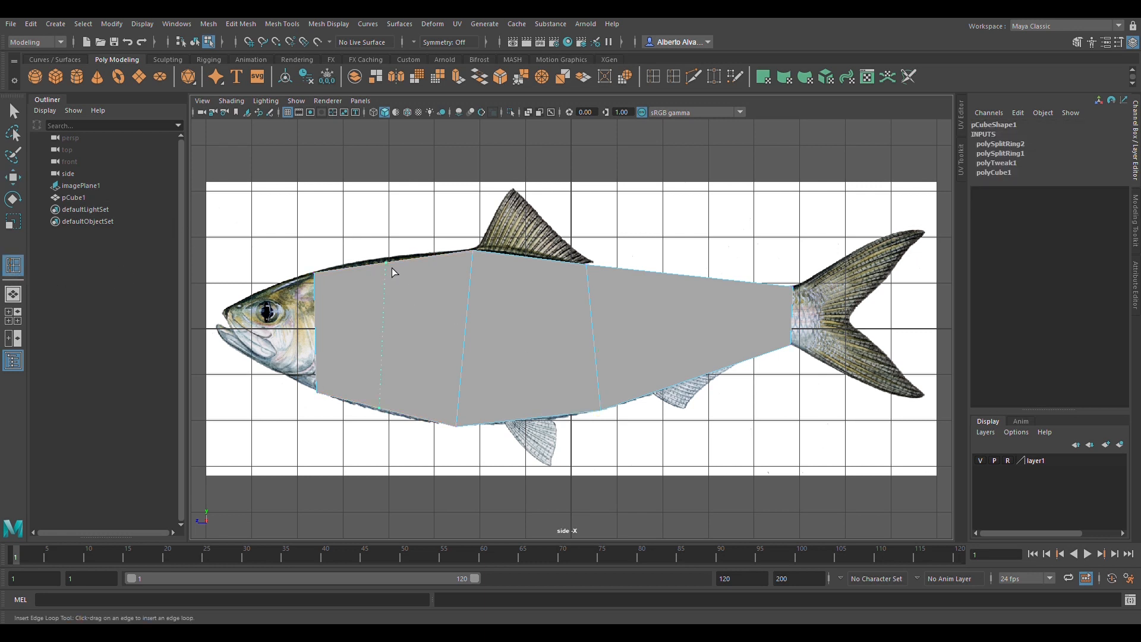
click(397, 269)
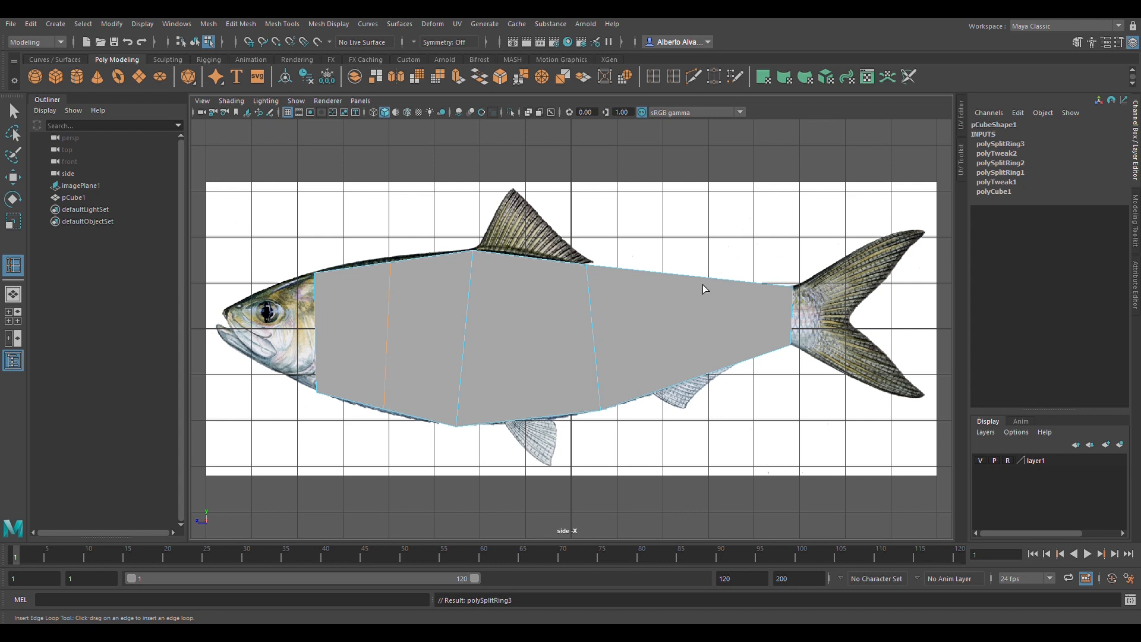
drag(704, 283, 698, 317)
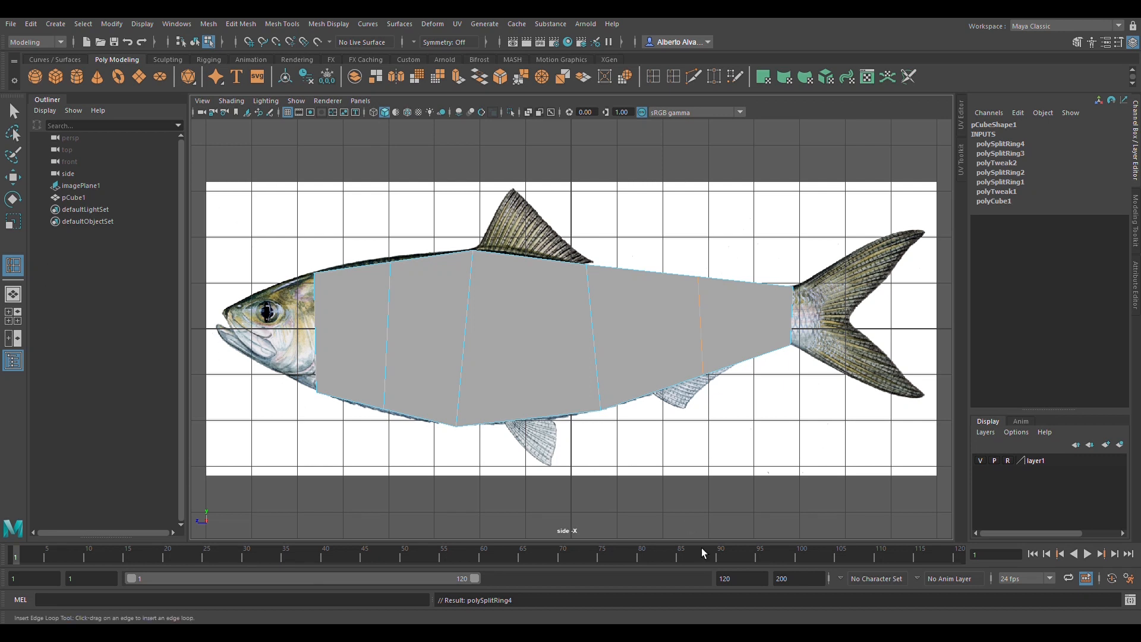
Move the upper and lower vertices of the two newest edge loops onto the fish's back and belly outline
key(w)
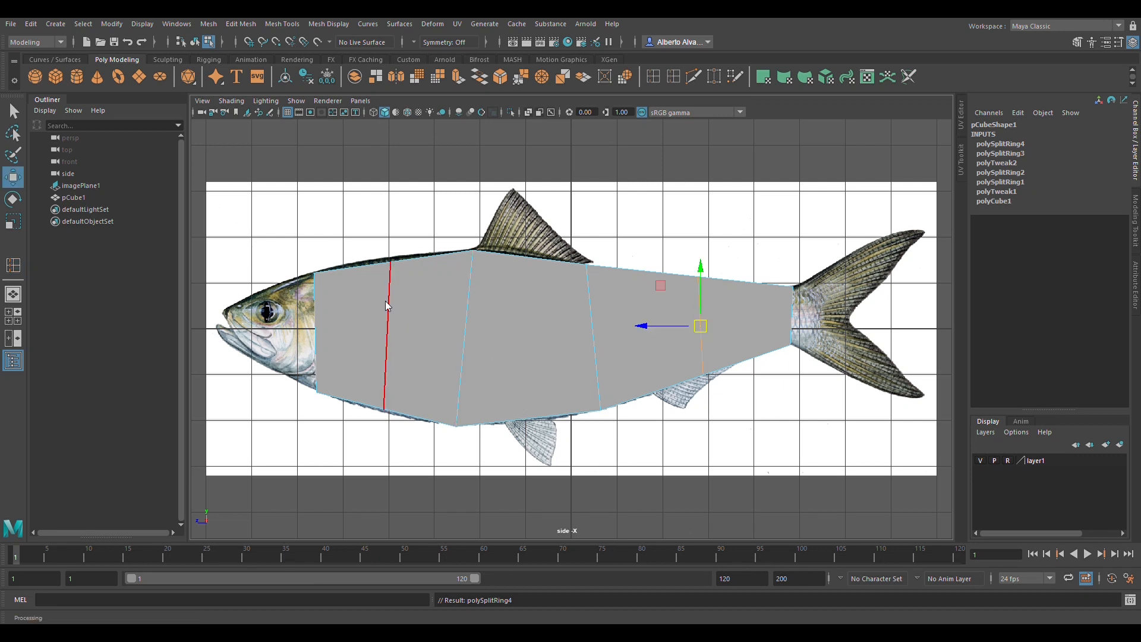
key(F9)
drag(384, 243, 403, 265)
drag(377, 379, 393, 423)
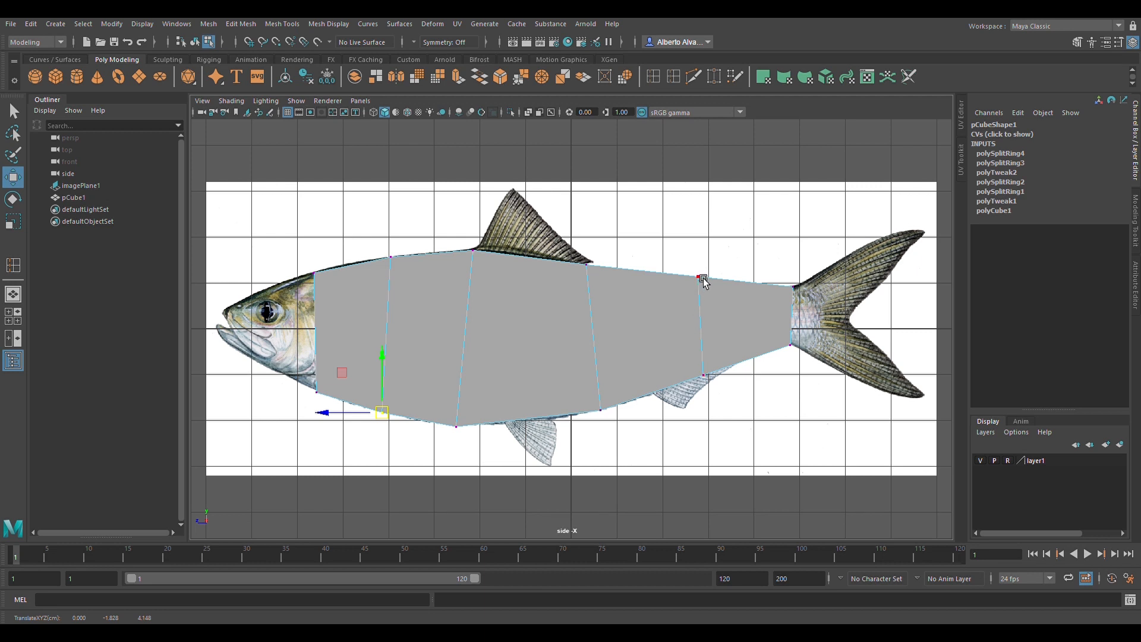
mouse_move(696, 273)
mouse_down()
mouse_move(725, 305)
mouse_move(713, 287)
mouse_up()
drag(694, 362, 718, 377)
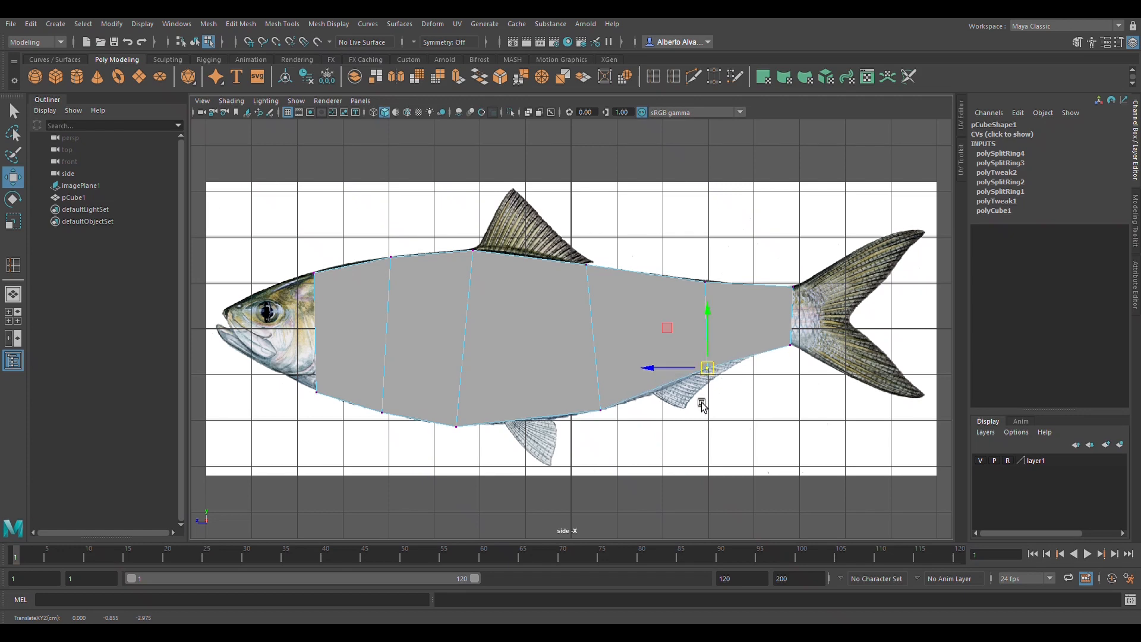
Insert a lengthwise edge loop around the body at mid-height and get it ready for scaling in perspective
key(space)
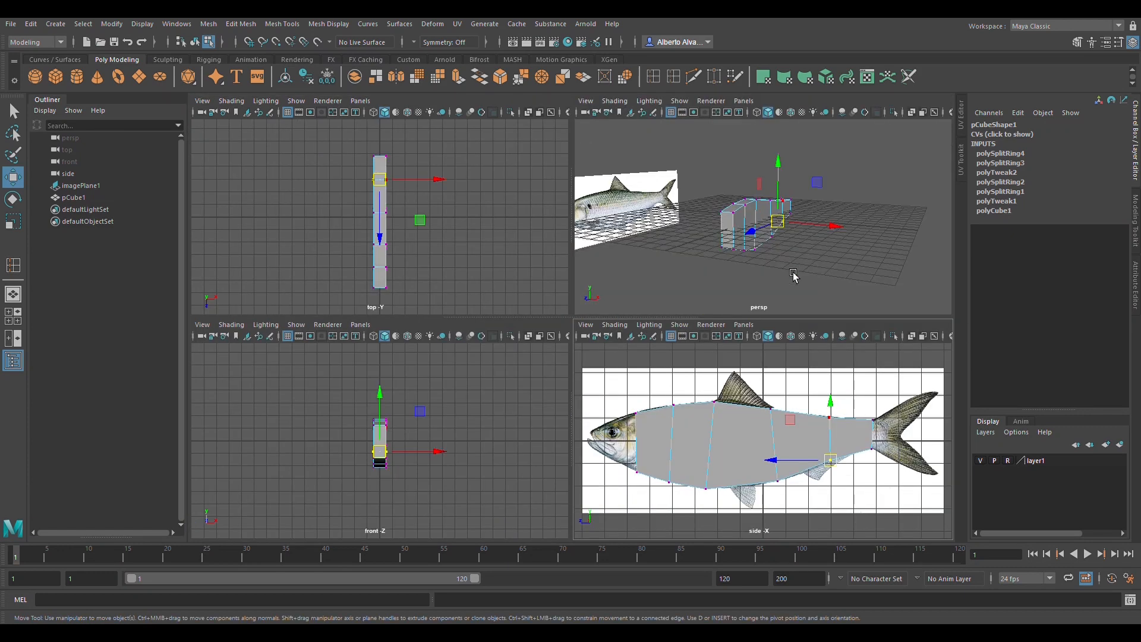
alt+drag(791, 273, 790, 242)
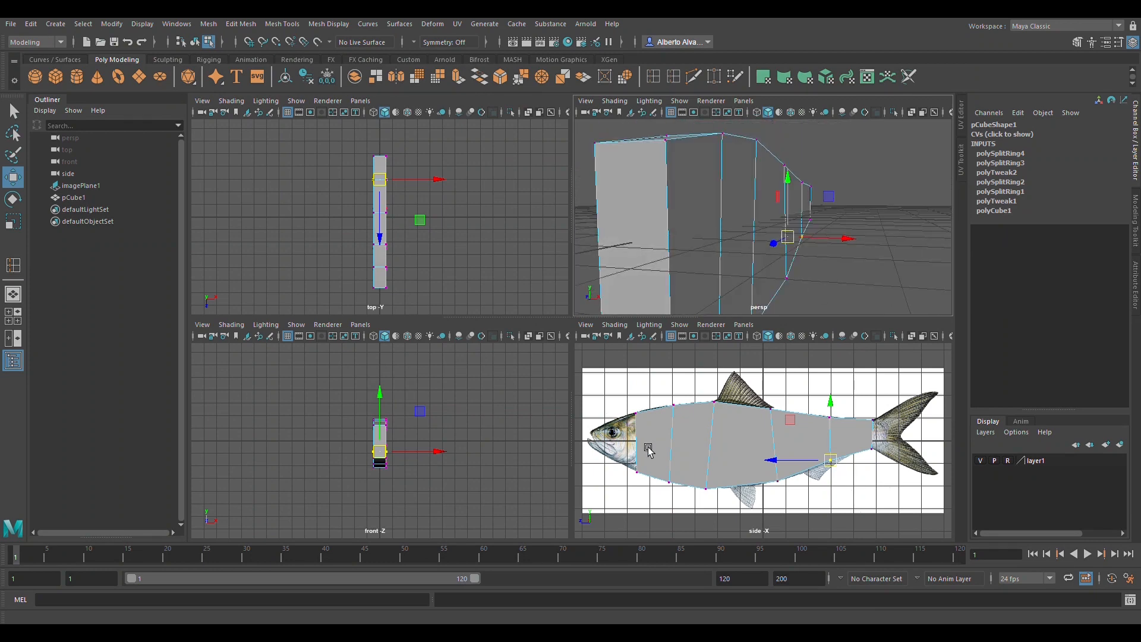
click(15, 266)
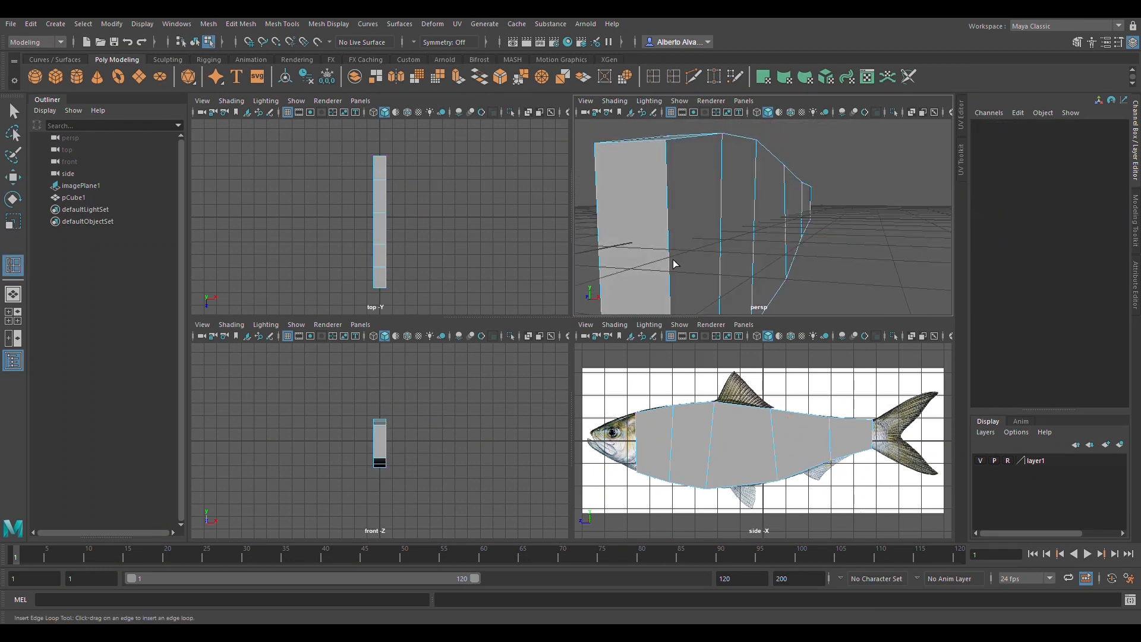
click(679, 449)
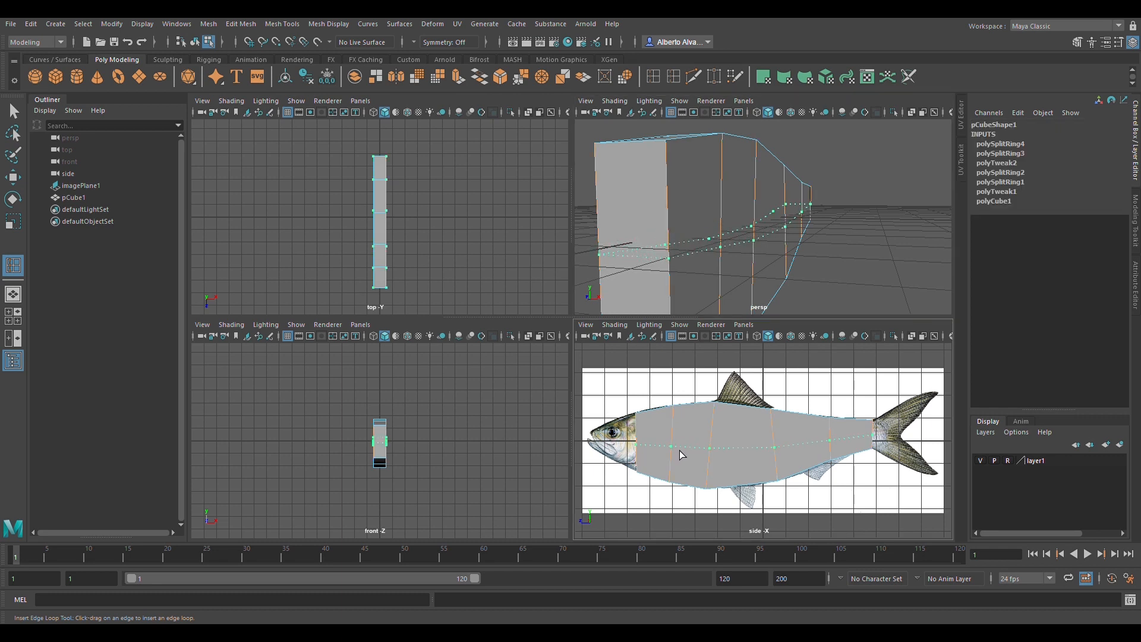
click(679, 450)
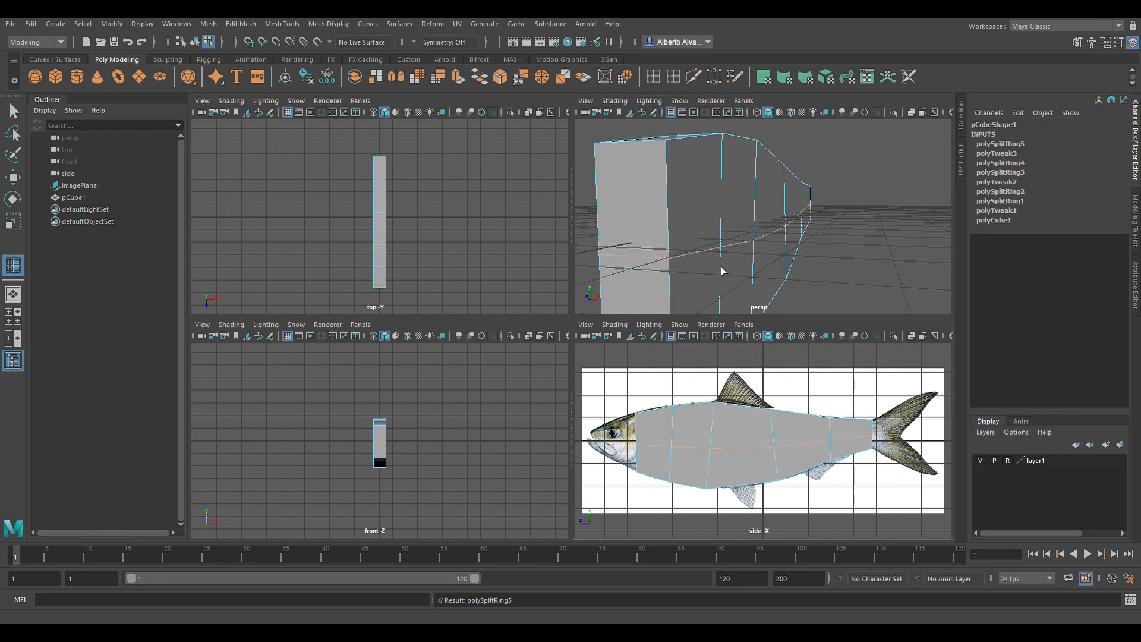
key(r)
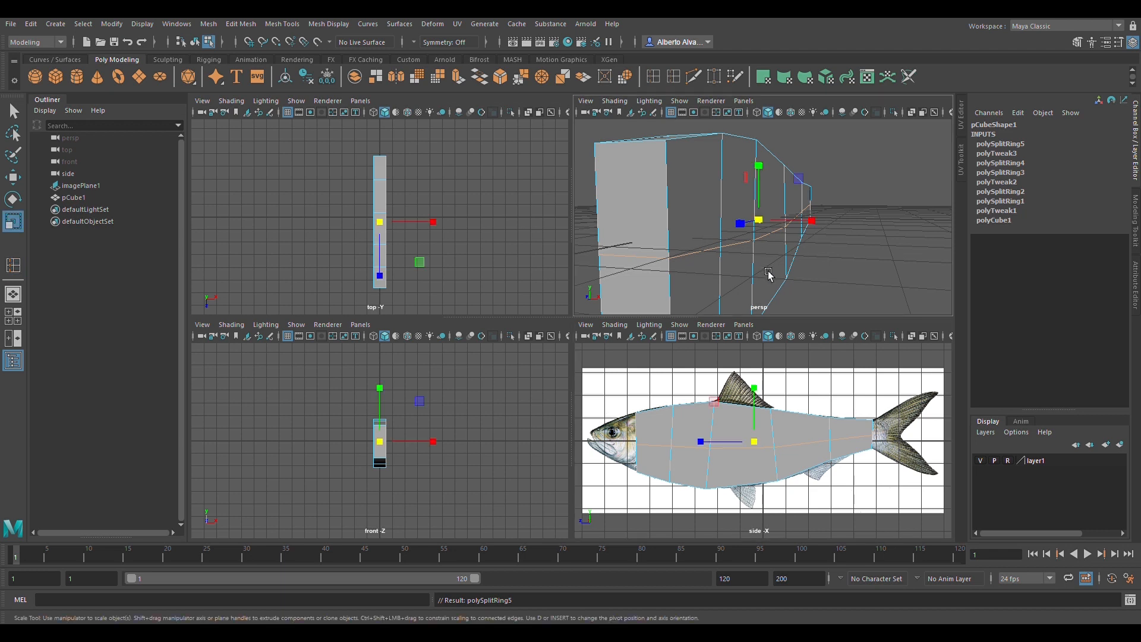
scroll(764, 267, down, 3)
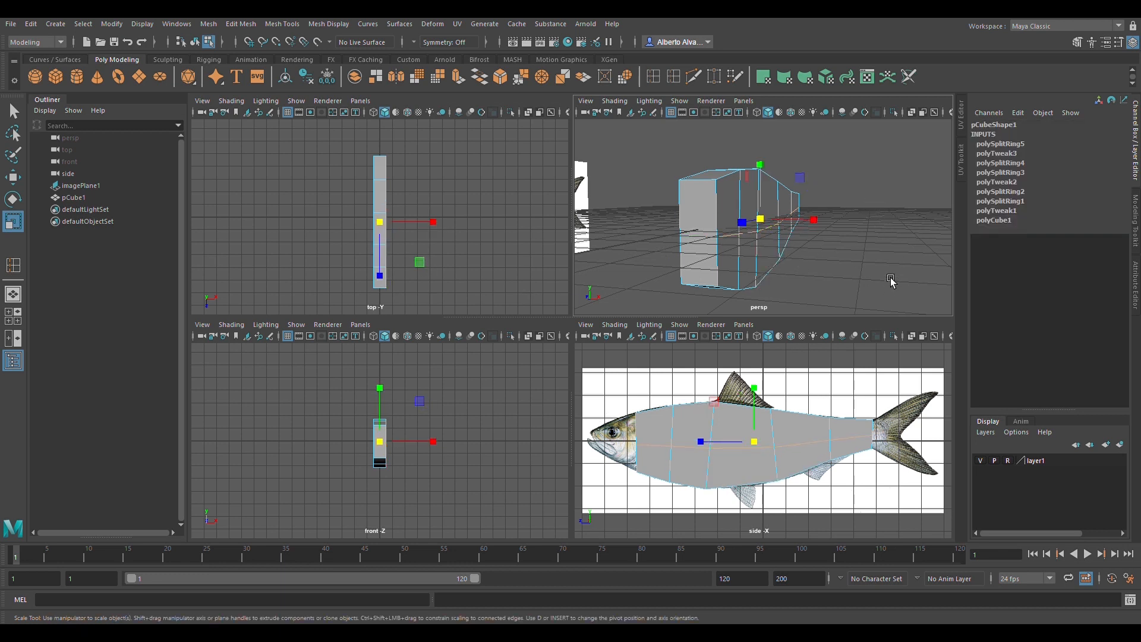
alt+drag(778, 253, 753, 268)
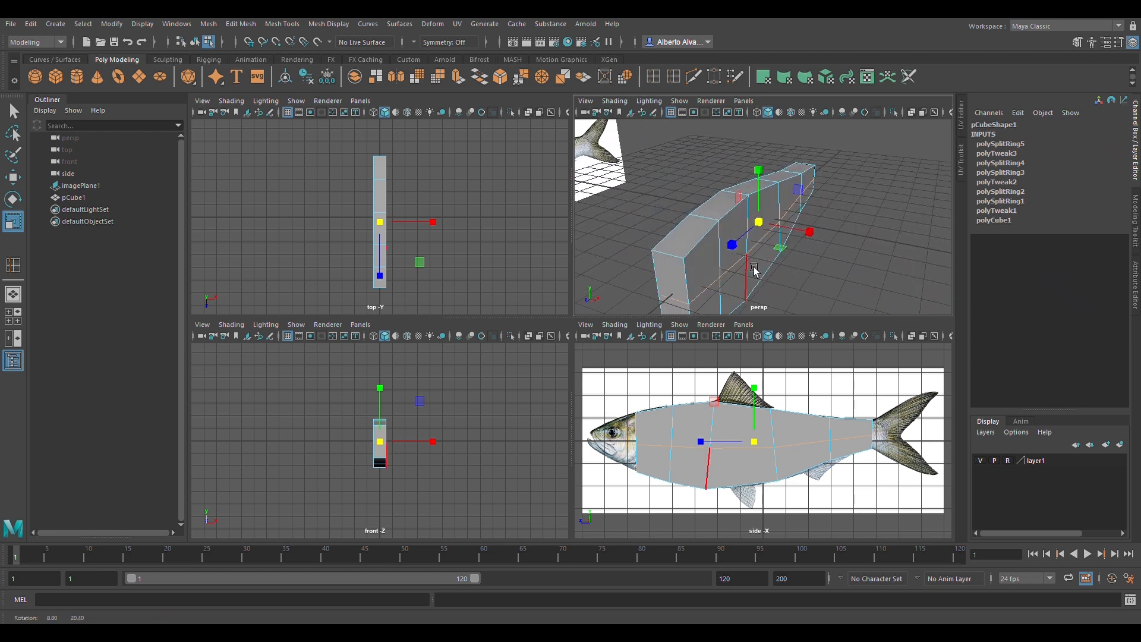
double_click(718, 220)
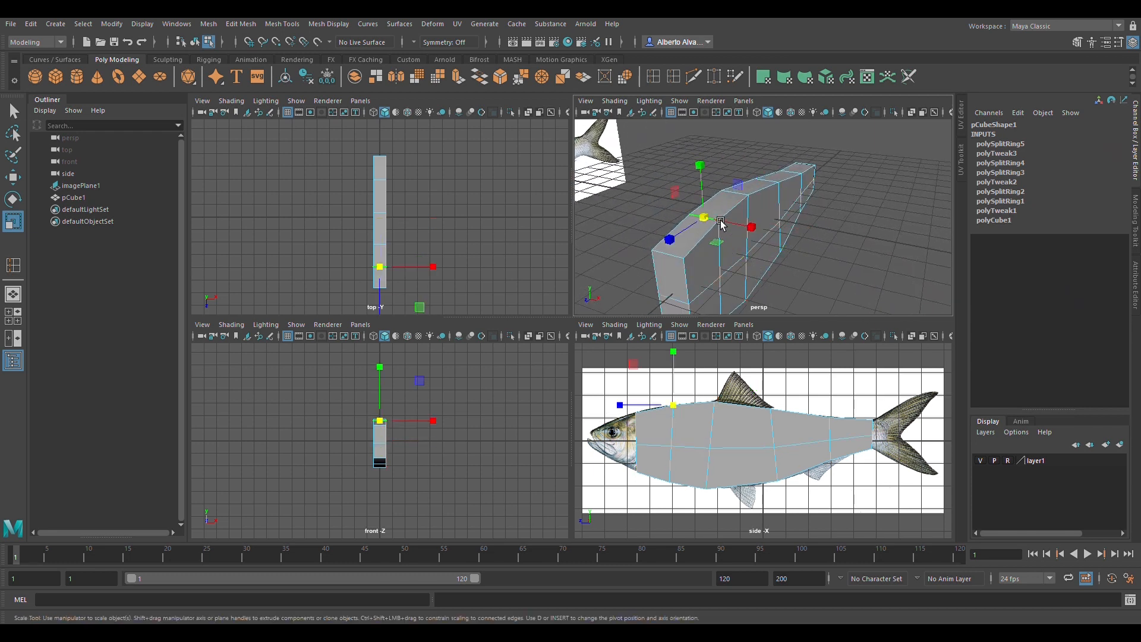
double_click(744, 198)
double_click(781, 201)
click(759, 283)
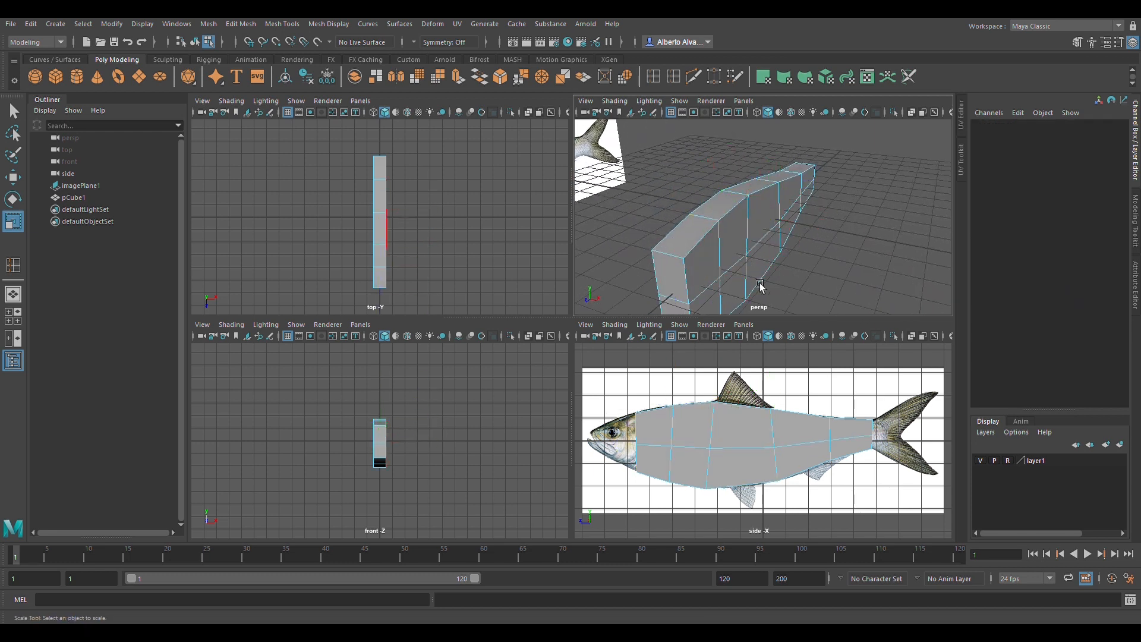
Select the mid-height lengthwise edge loop and scale it outward along X to widen the body's sides
double_click(771, 243)
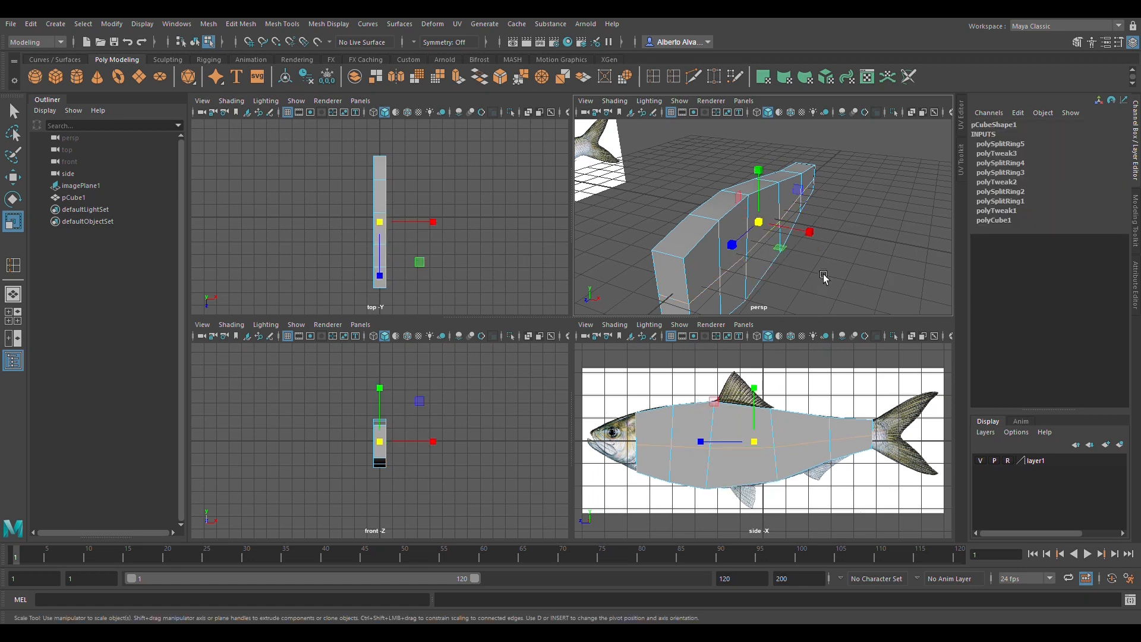
mouse_move(823, 273)
alt+mouse_down()
mouse_move(805, 259)
mouse_move(819, 257)
alt+mouse_up()
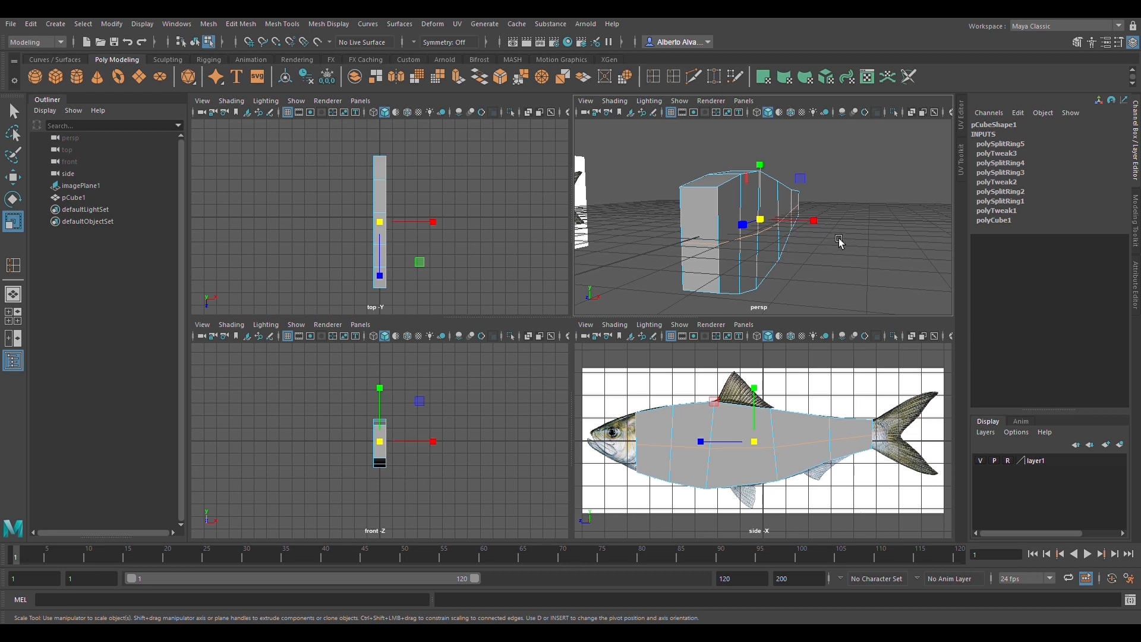
mouse_move(840, 244)
alt+mouse_down()
mouse_move(826, 265)
mouse_move(831, 246)
alt+mouse_up()
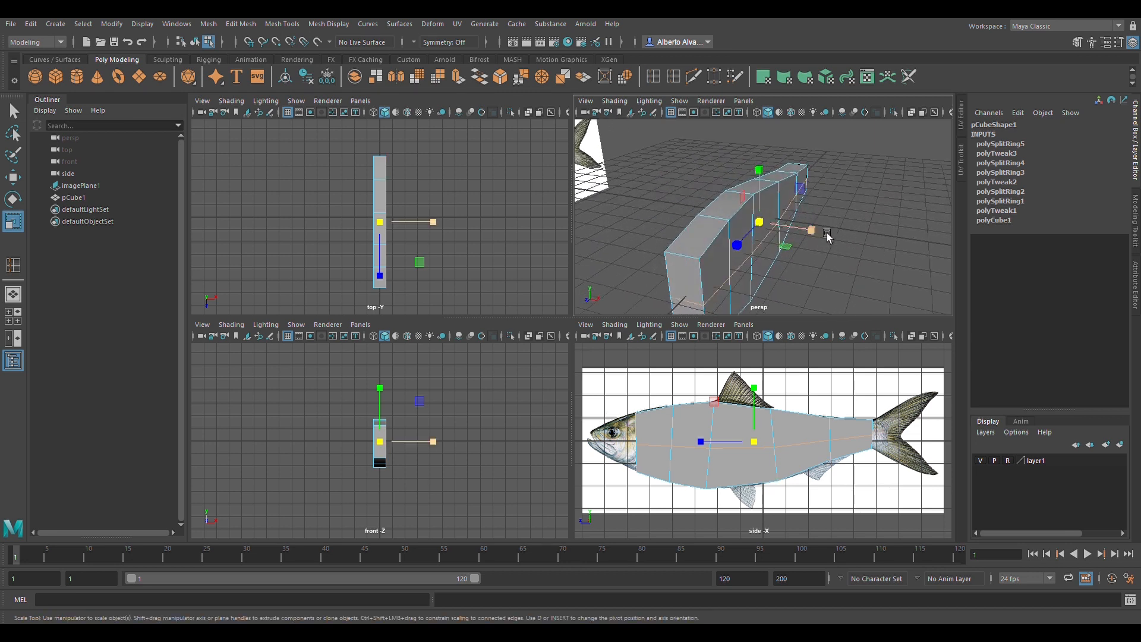
alt+drag(826, 233, 900, 214)
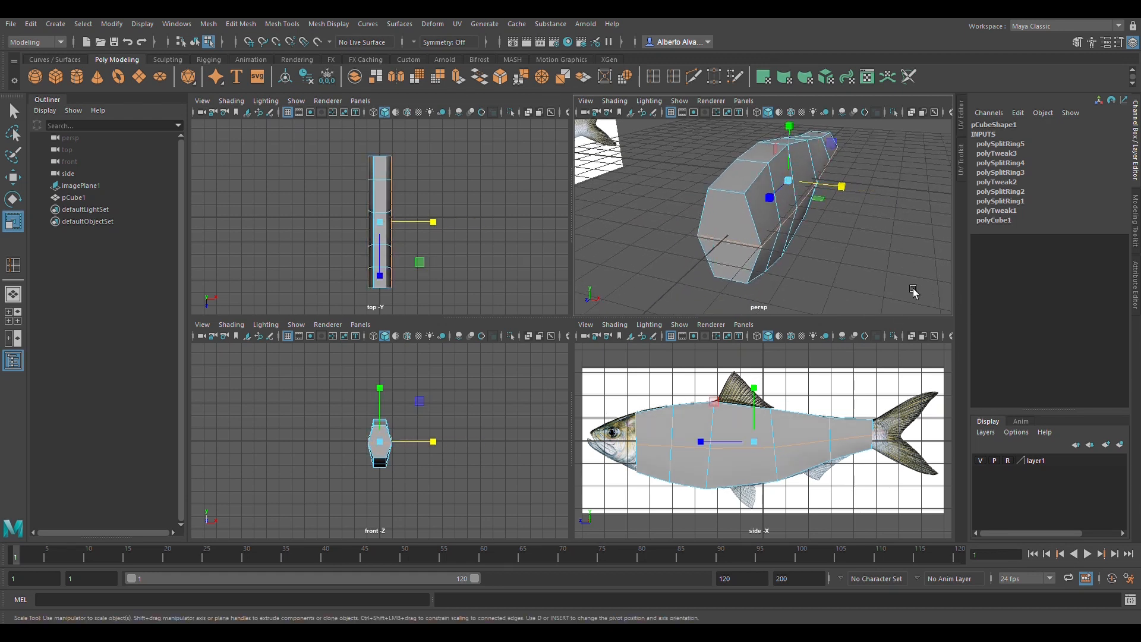
Hide the Outliner, insert a lengthwise edge loop between mid-height and the back, and scale it outward along X
alt+drag(776, 232, 743, 201)
scroll(743, 201, up, 5)
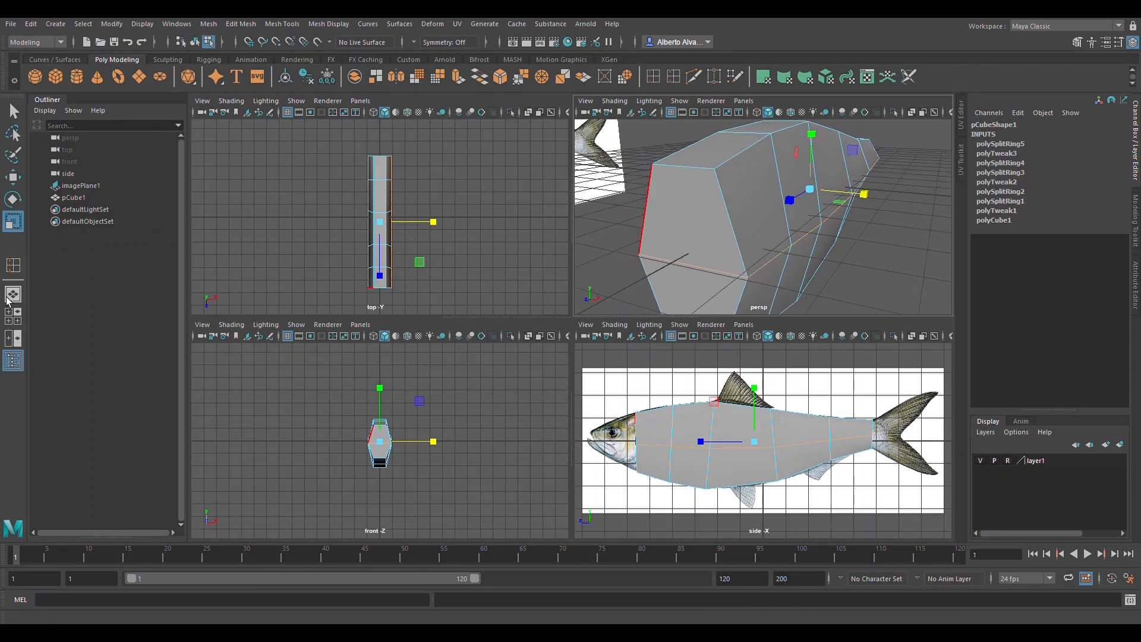
click(13, 264)
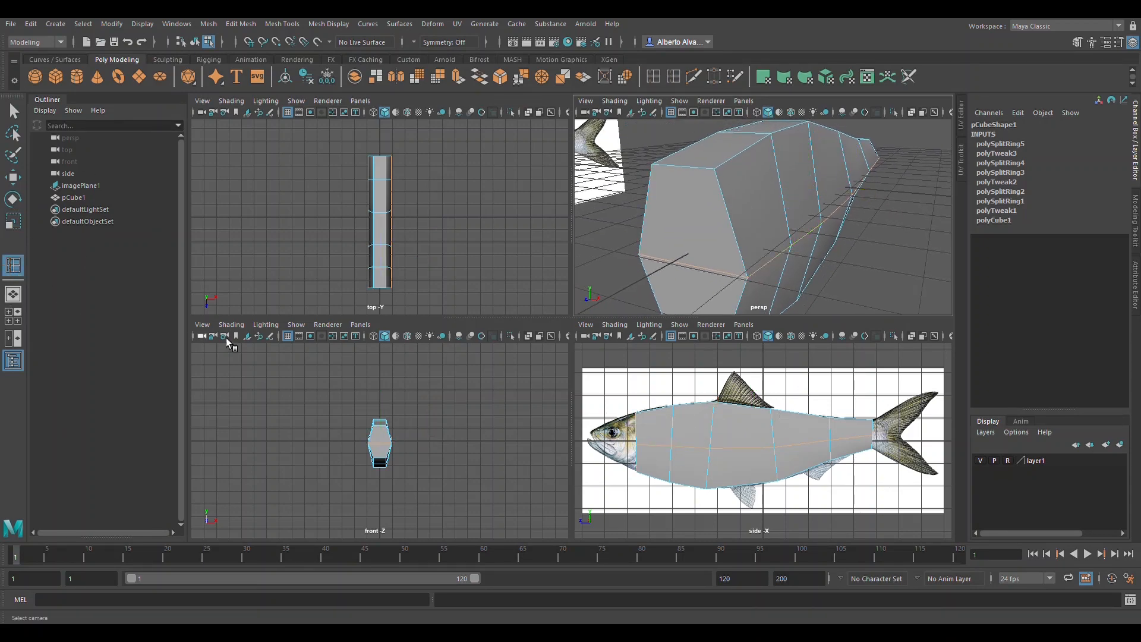
click(13, 360)
scroll(744, 243, down, 3)
alt+middle_drag(747, 279, 726, 263)
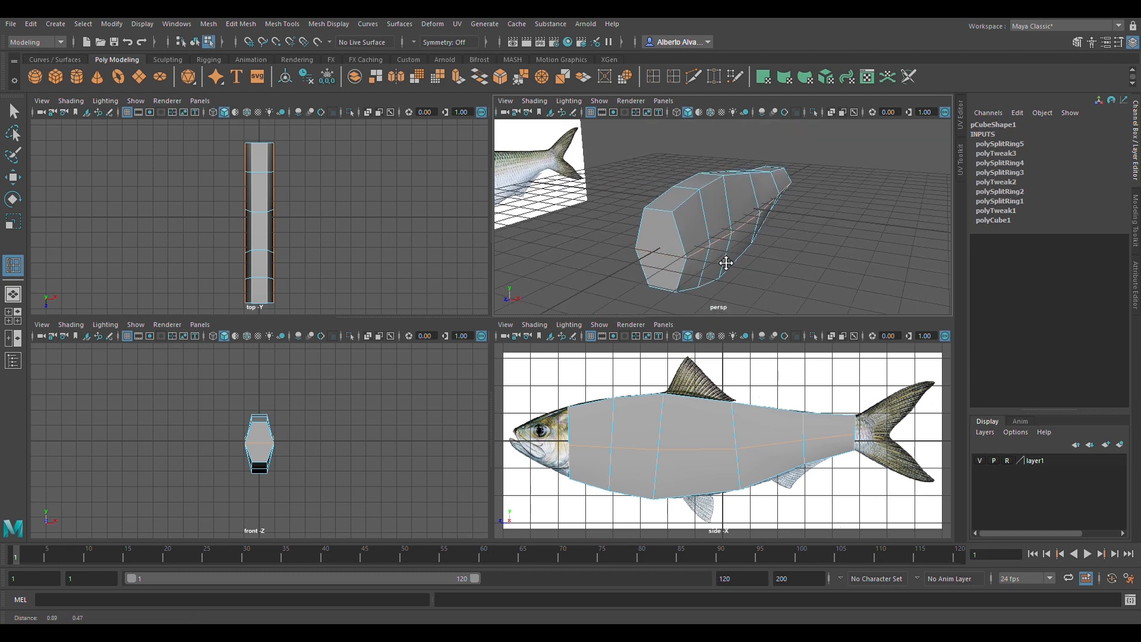
alt+drag(726, 263, 742, 221)
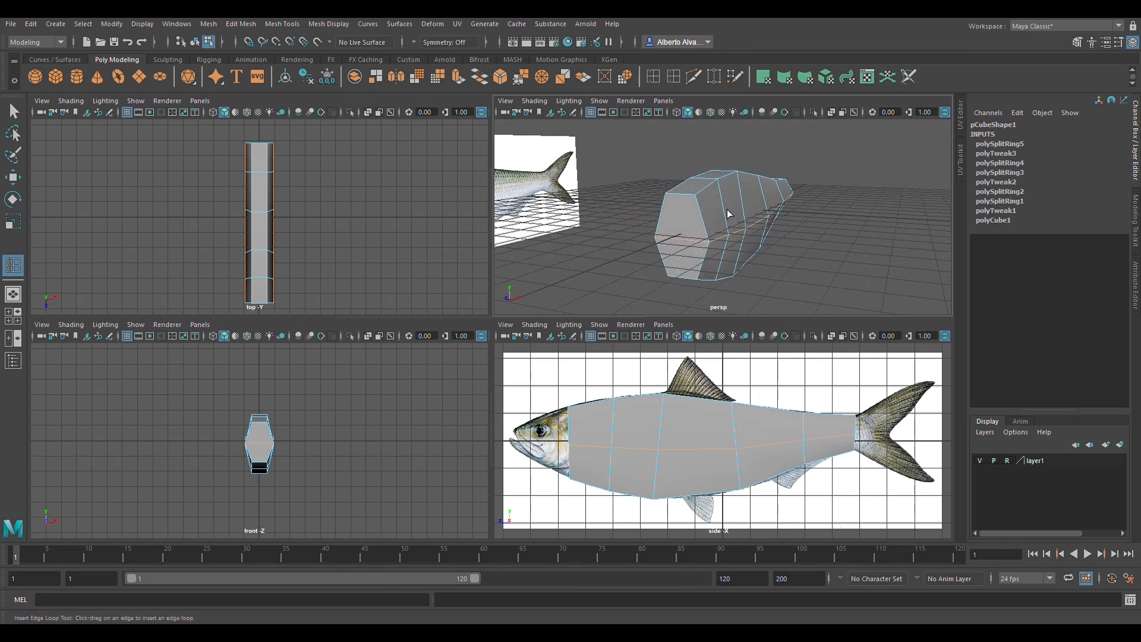
click(731, 213)
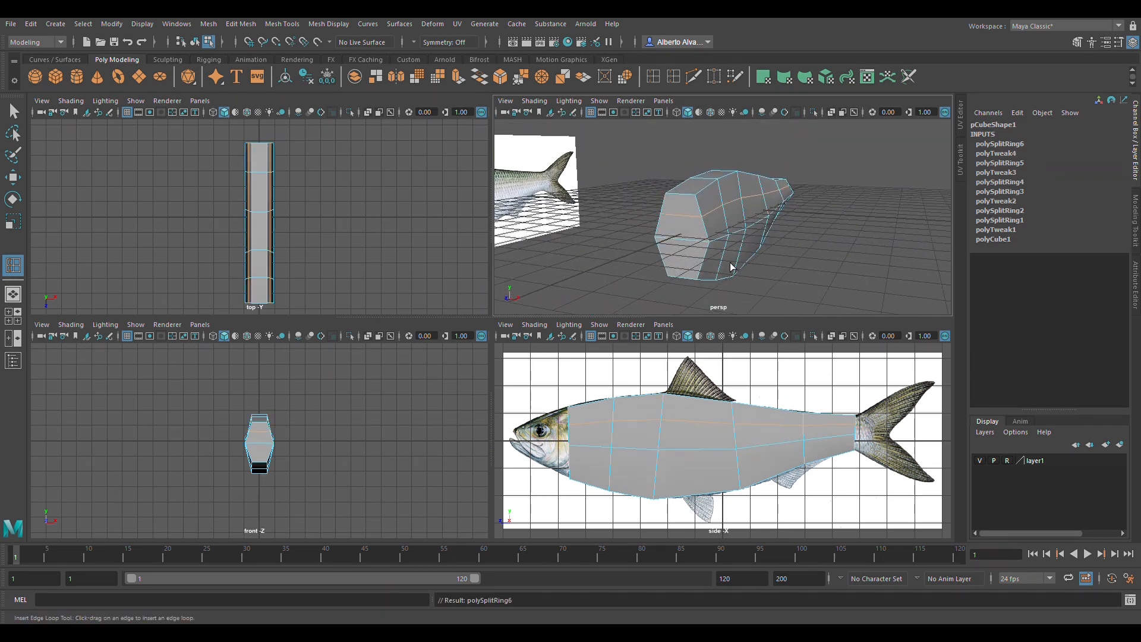
key(r)
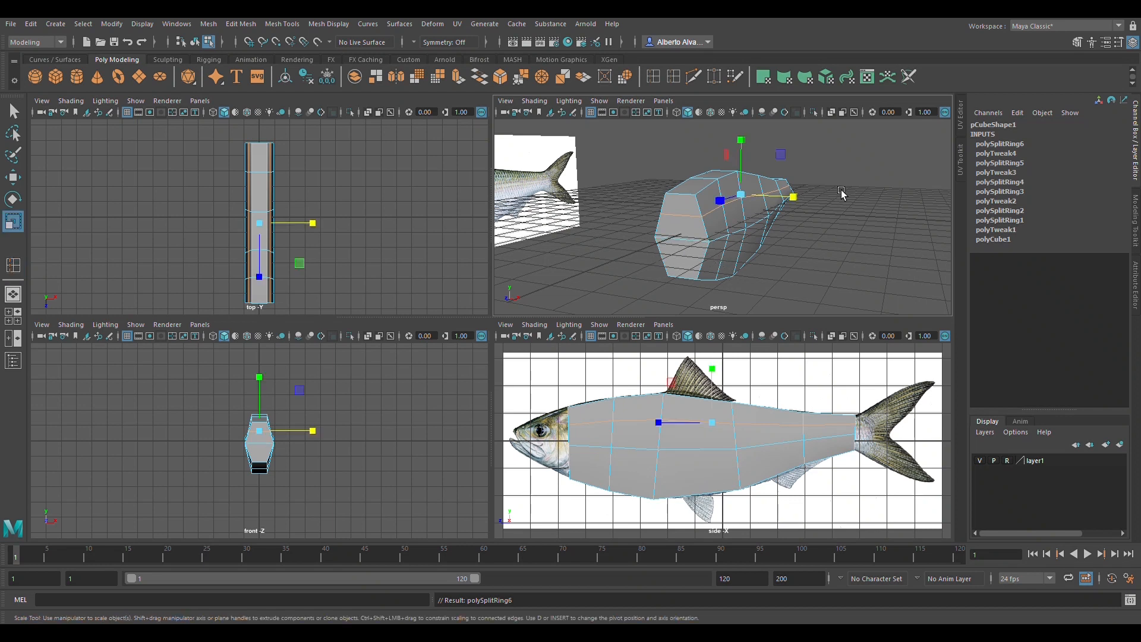
drag(803, 200, 814, 208)
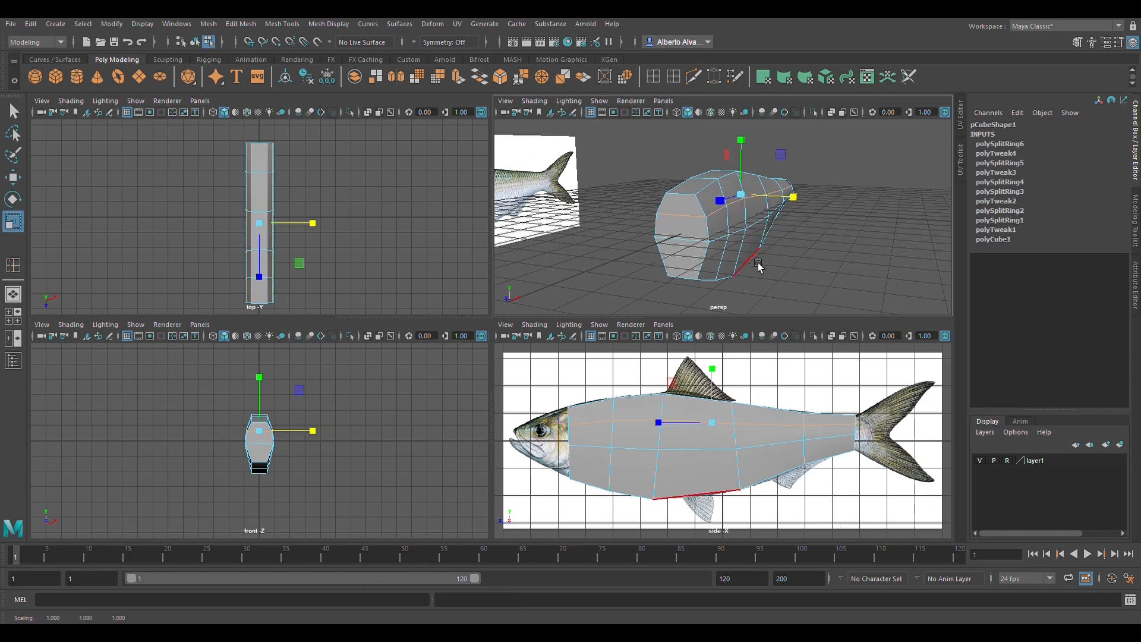
Insert a lengthwise edge loop between mid-height and the belly, and scale it outward along X to round the cross-section
click(13, 265)
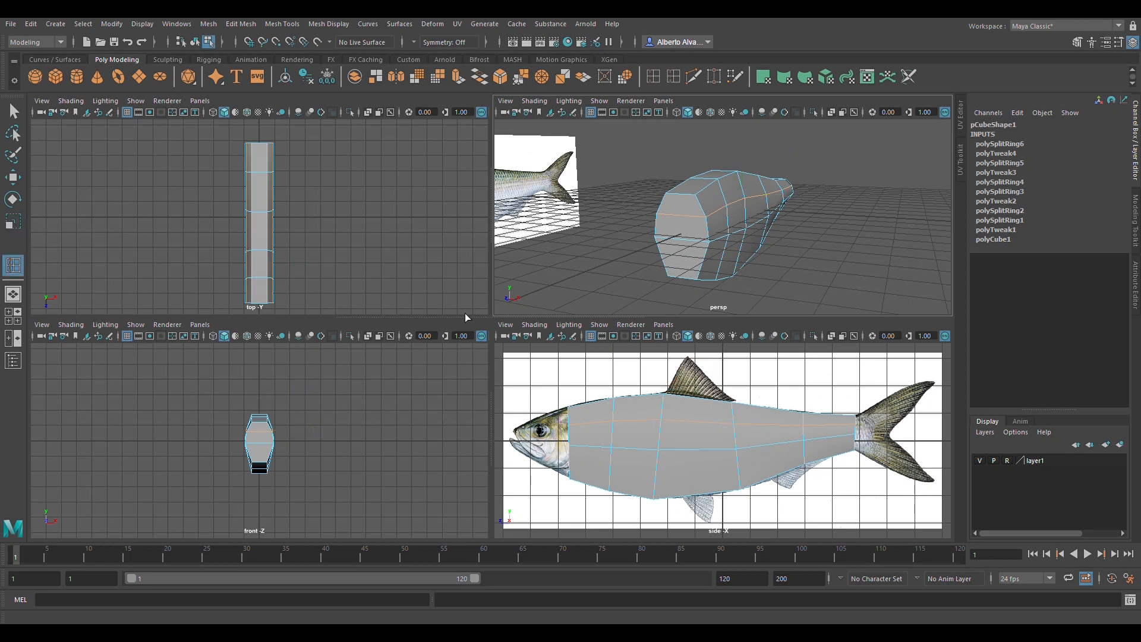
click(729, 270)
key(r)
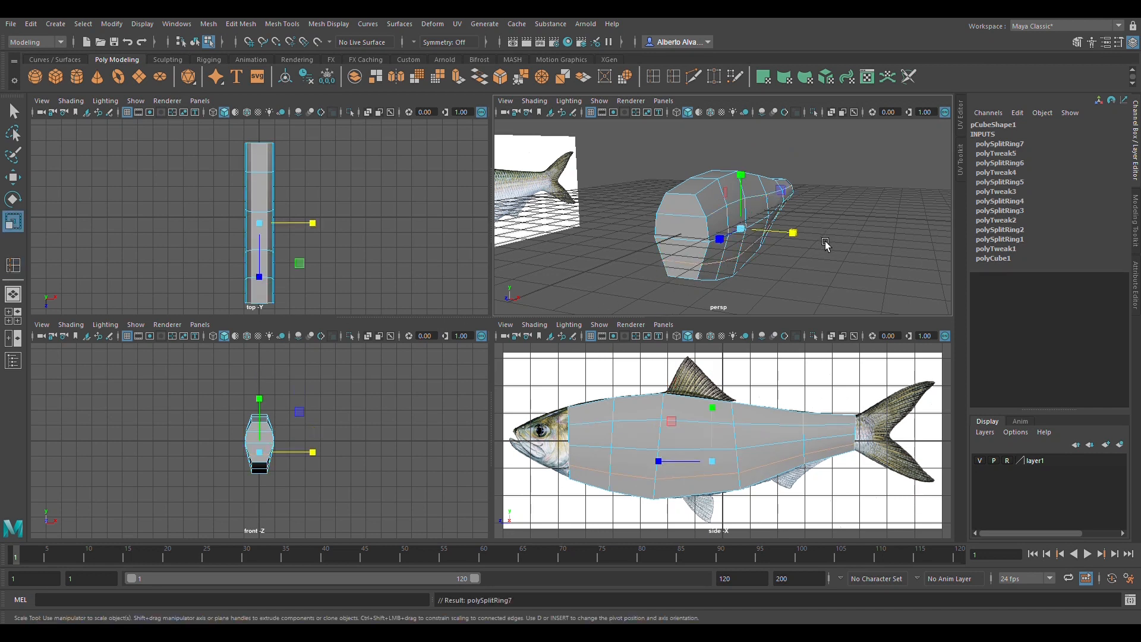
drag(805, 239, 600, 342)
key(space)
key(space)
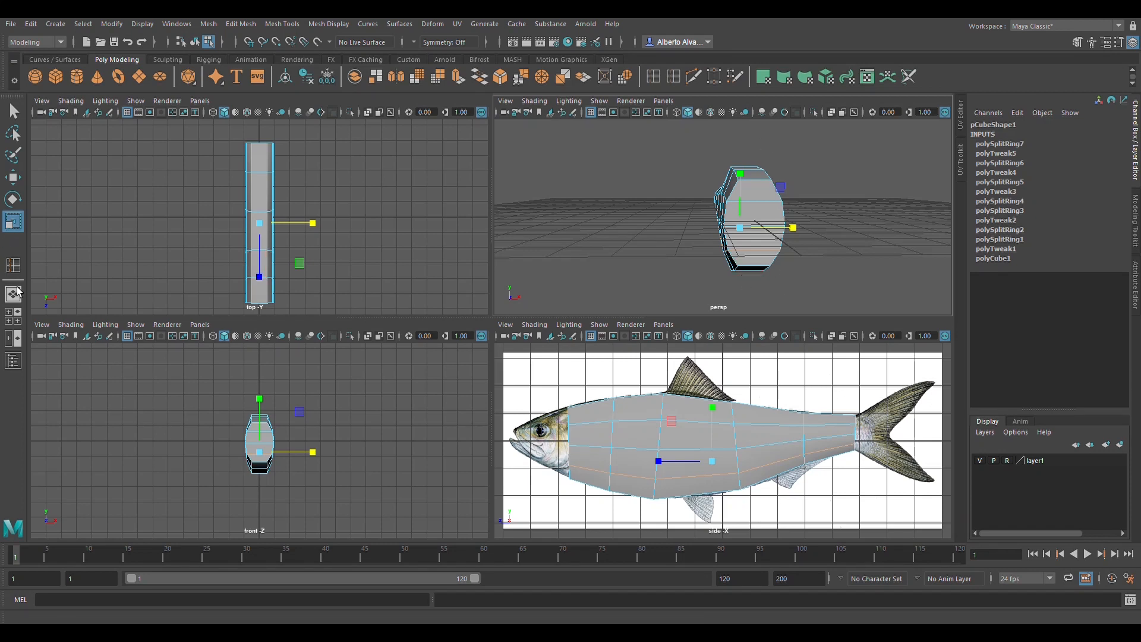
Insert a lengthwise edge loop down the middle of the back in the top view
click(13, 265)
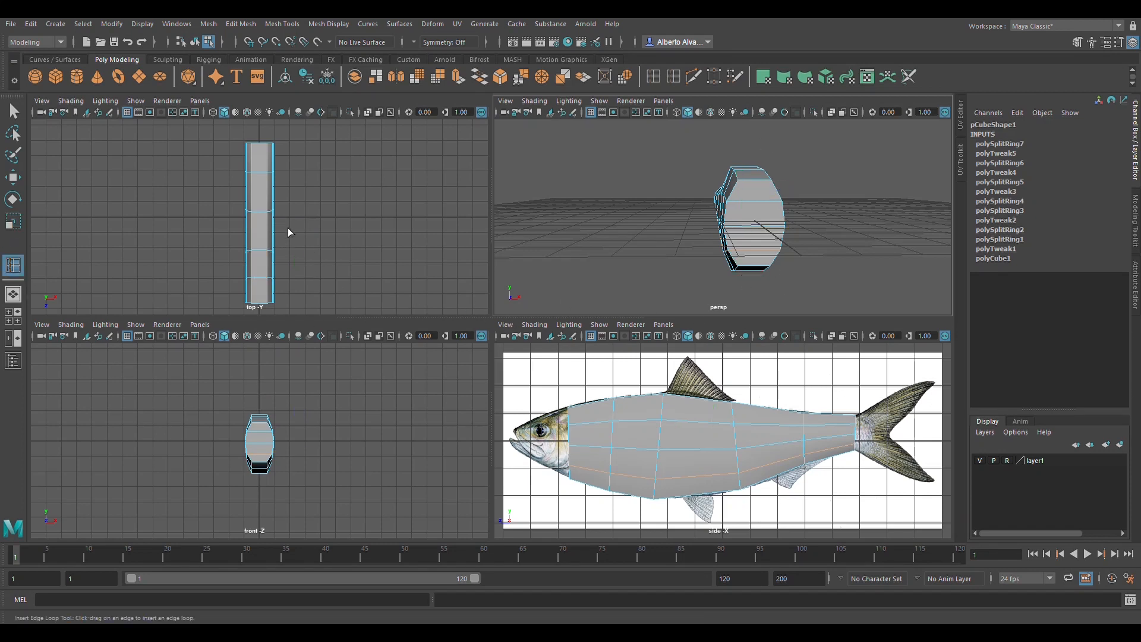
key(space)
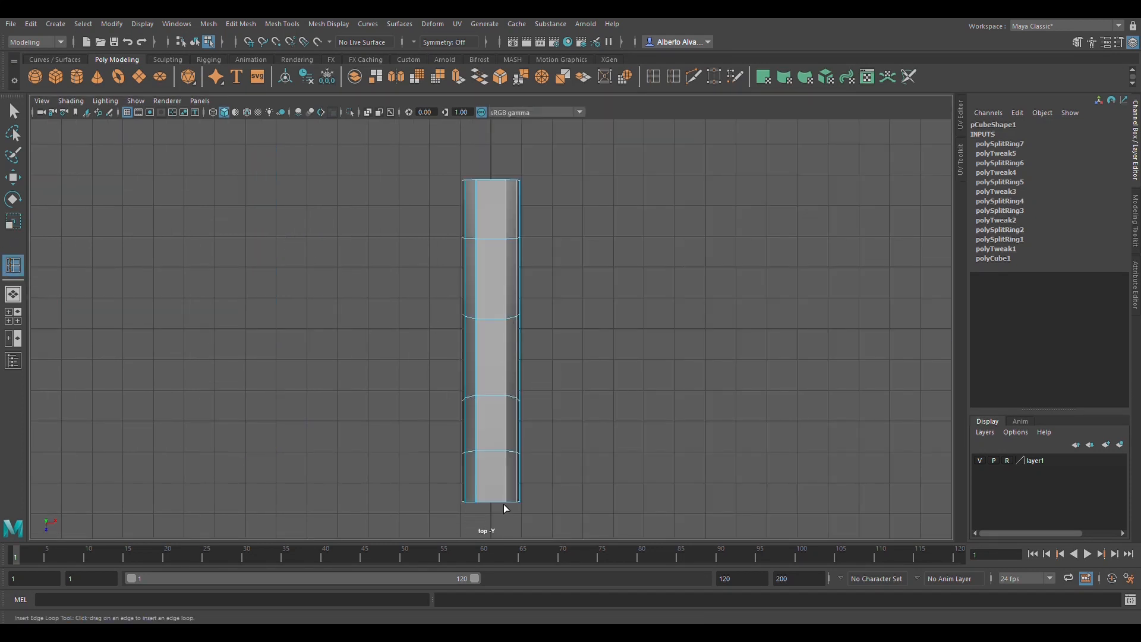
click(499, 325)
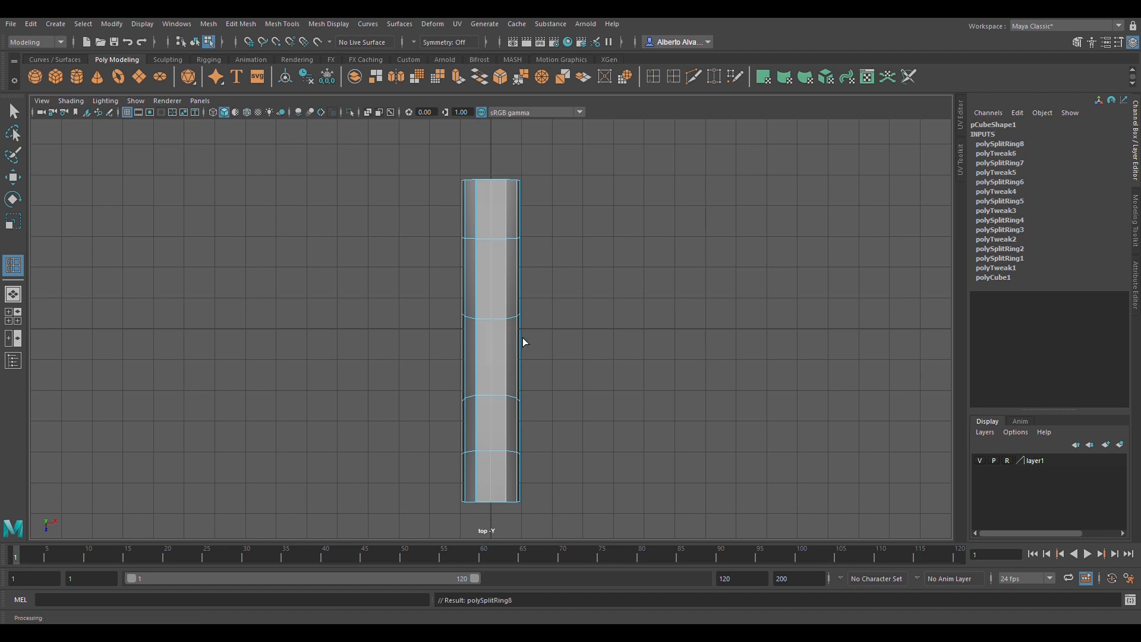
key(space)
alt+drag(804, 262, 749, 267)
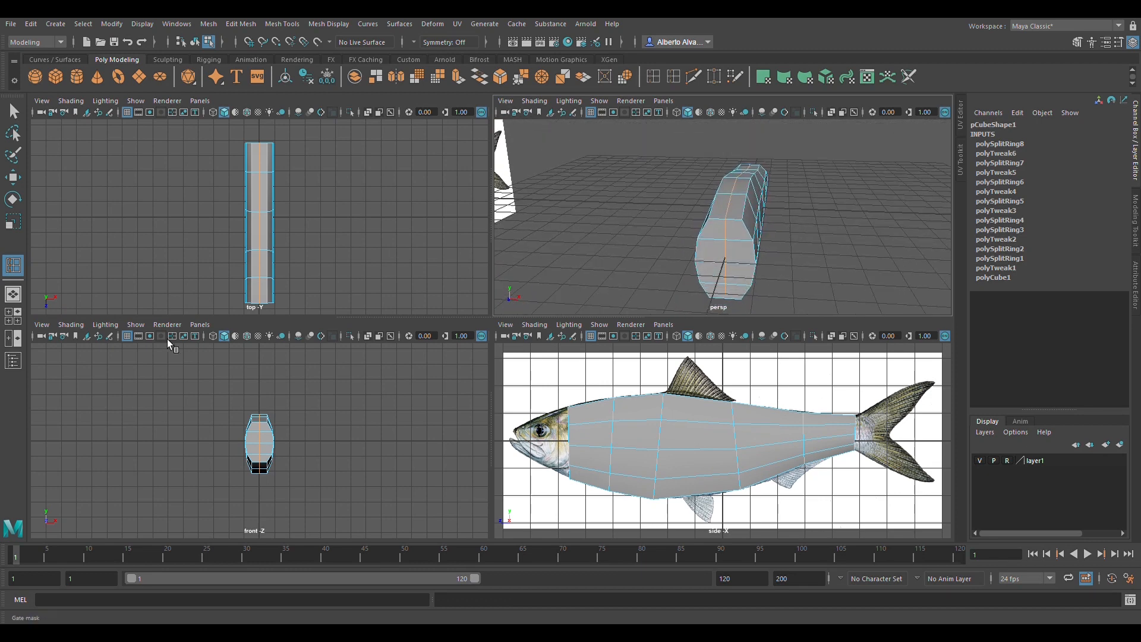
Snap the central lengthwise edge loop to the grid's centre line along X and check the body in perspective
key(w)
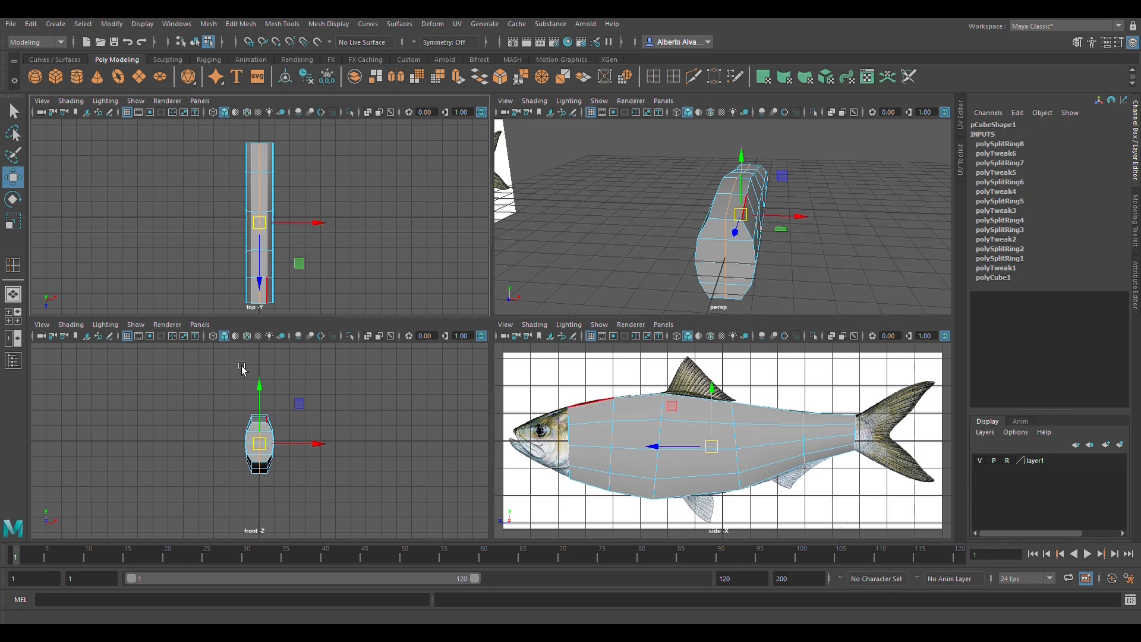
key(x)
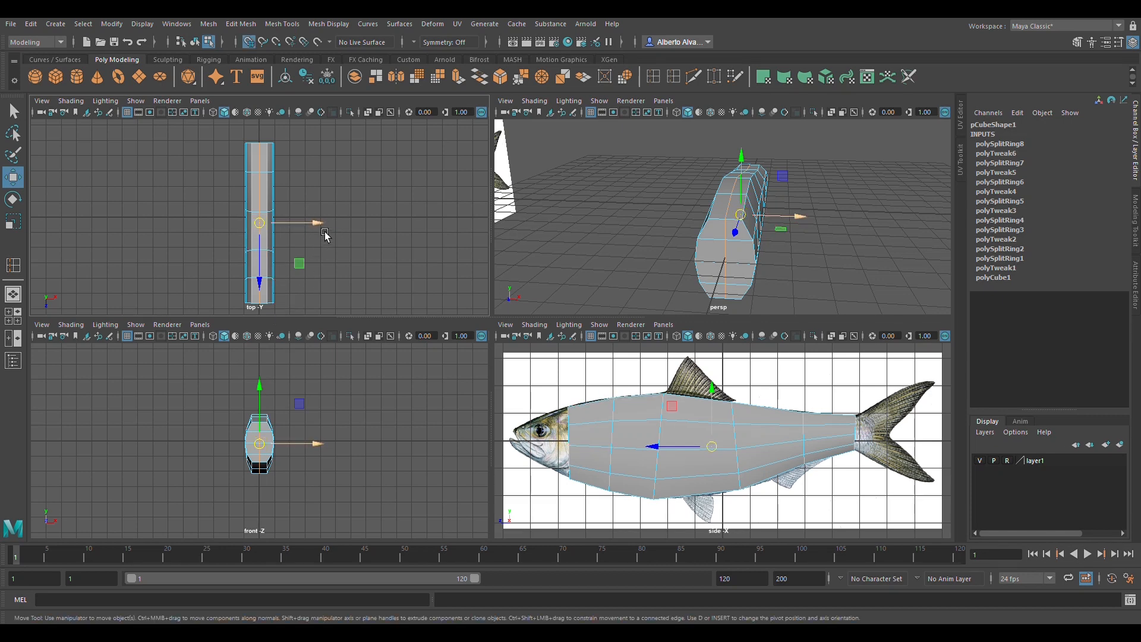
drag(325, 229, 272, 266)
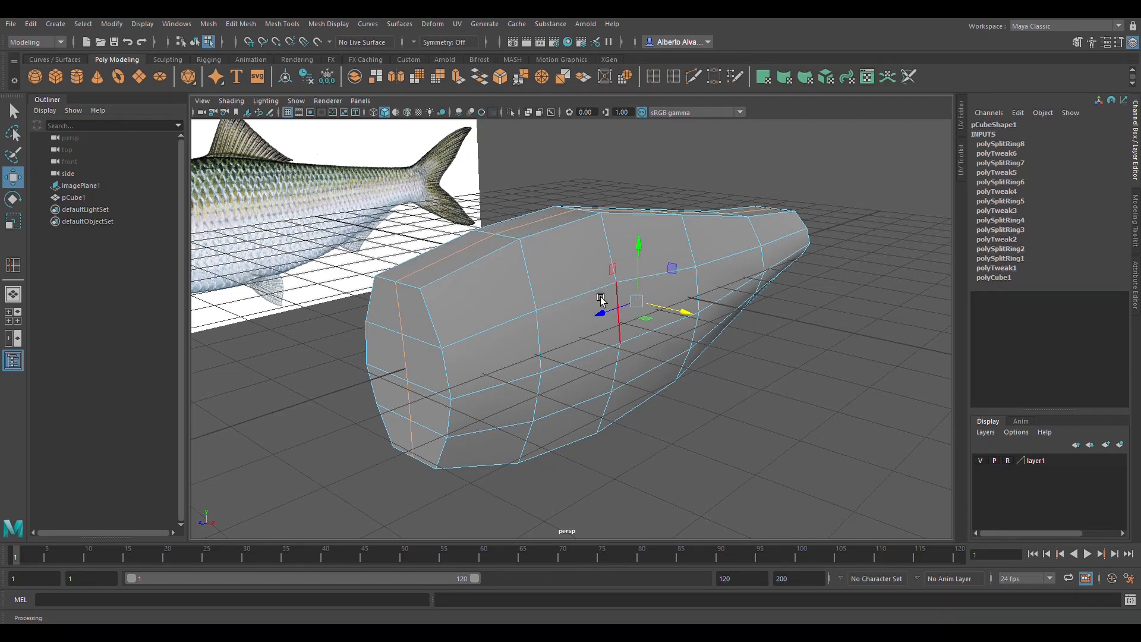
alt+middle_drag(547, 244, 608, 269)
alt+drag(581, 259, 611, 300)
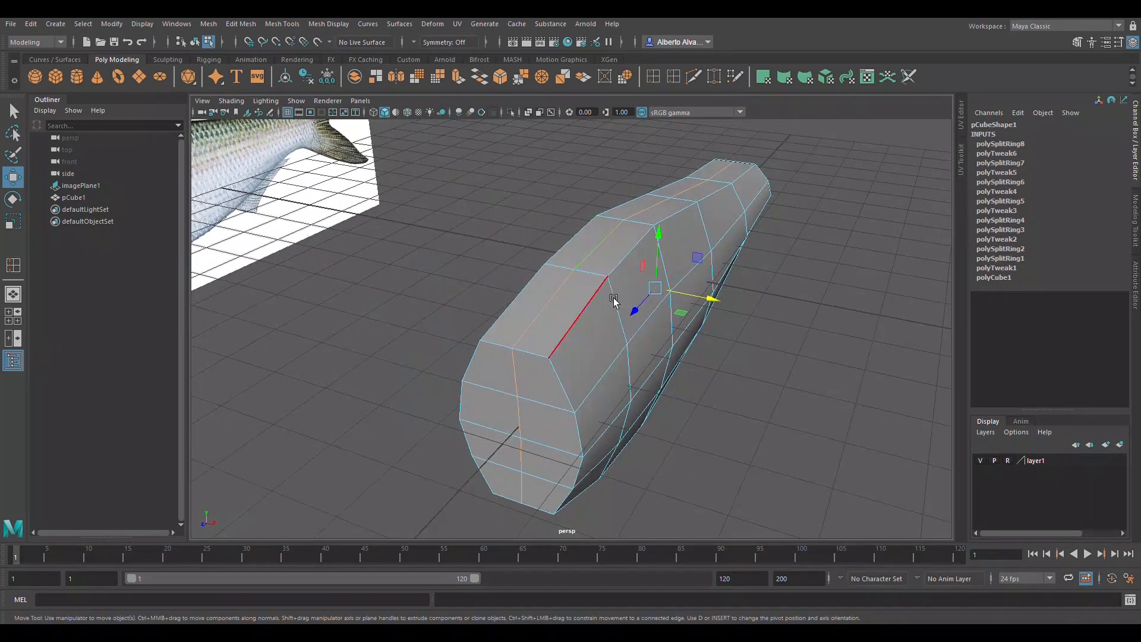
Select the border edges of the flat tail end and scale them to about 0.26 along X to narrow the tail
mouse_move(672, 323)
alt+mouse_down()
mouse_move(661, 310)
mouse_move(667, 318)
alt+mouse_up()
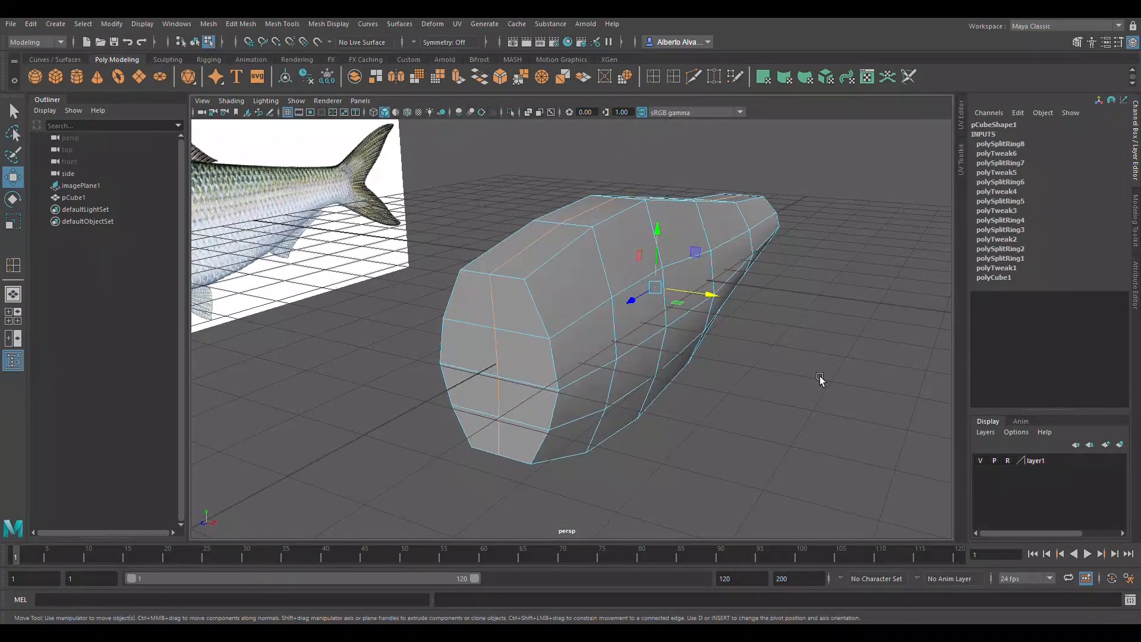
click(820, 380)
double_click(552, 252)
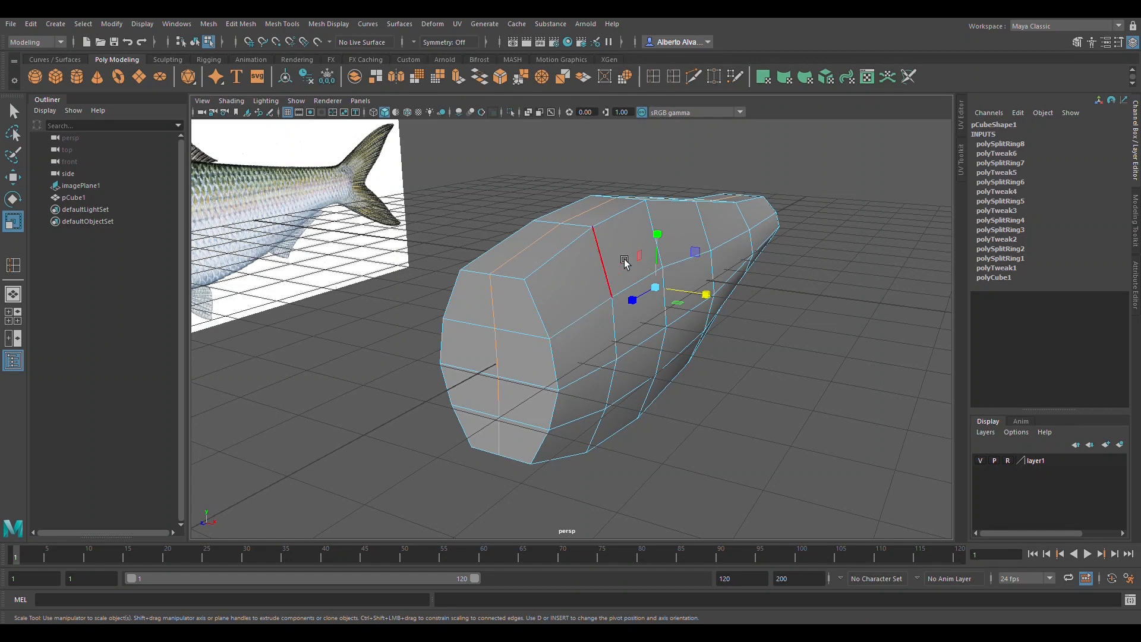
drag(657, 236, 573, 261)
click(662, 262)
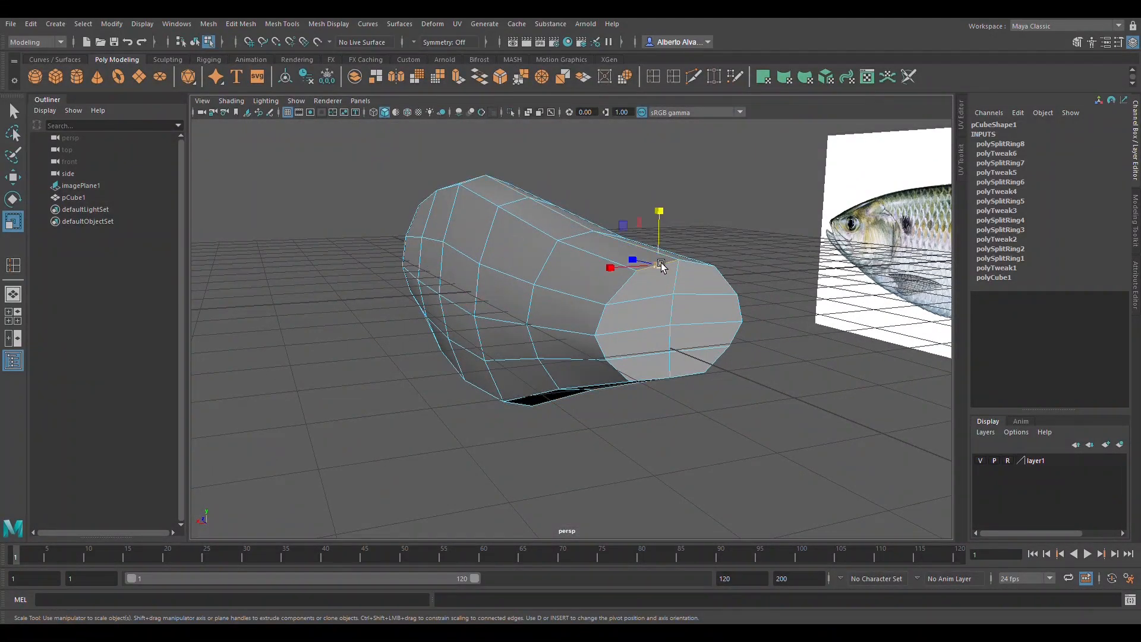
shift+click(628, 292)
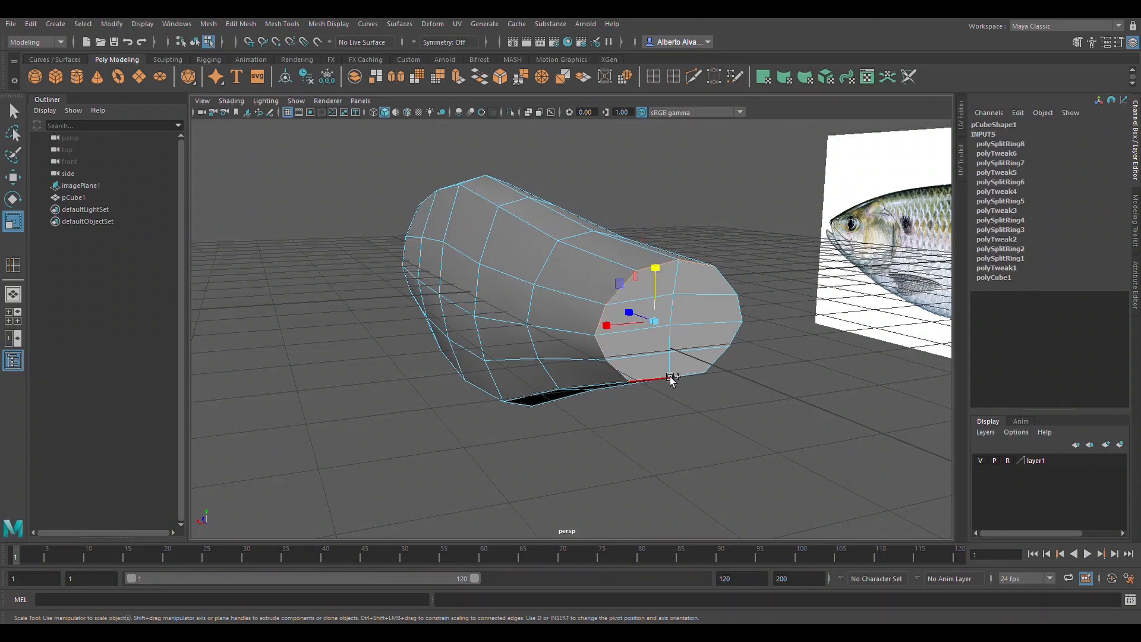
shift+click(739, 282)
alt+drag(739, 283, 705, 233)
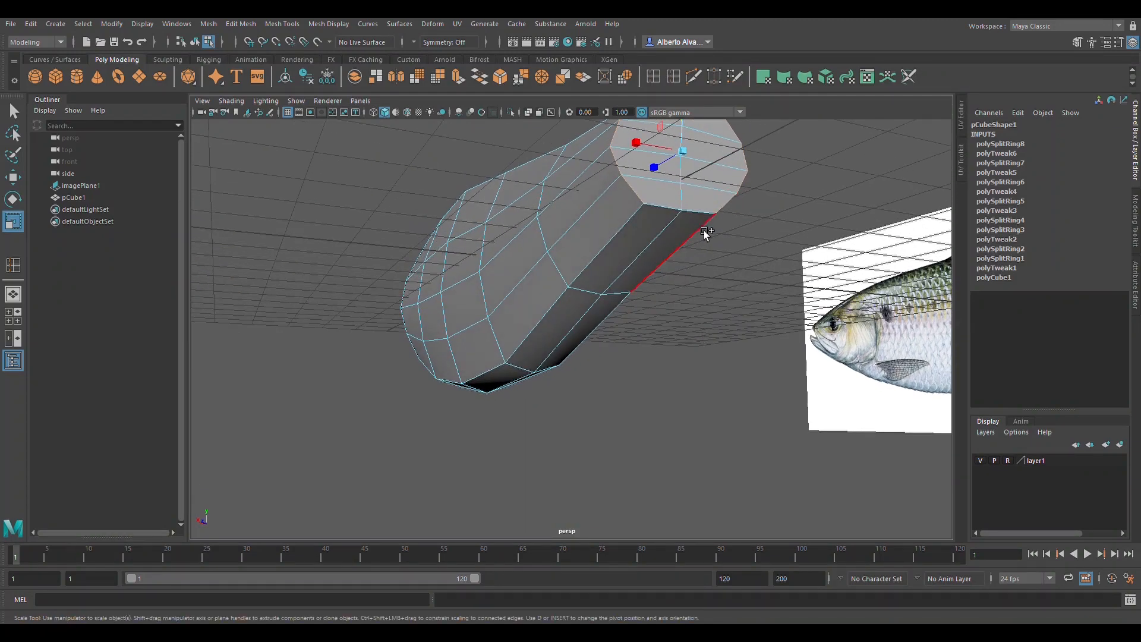
alt+drag(693, 285, 654, 218)
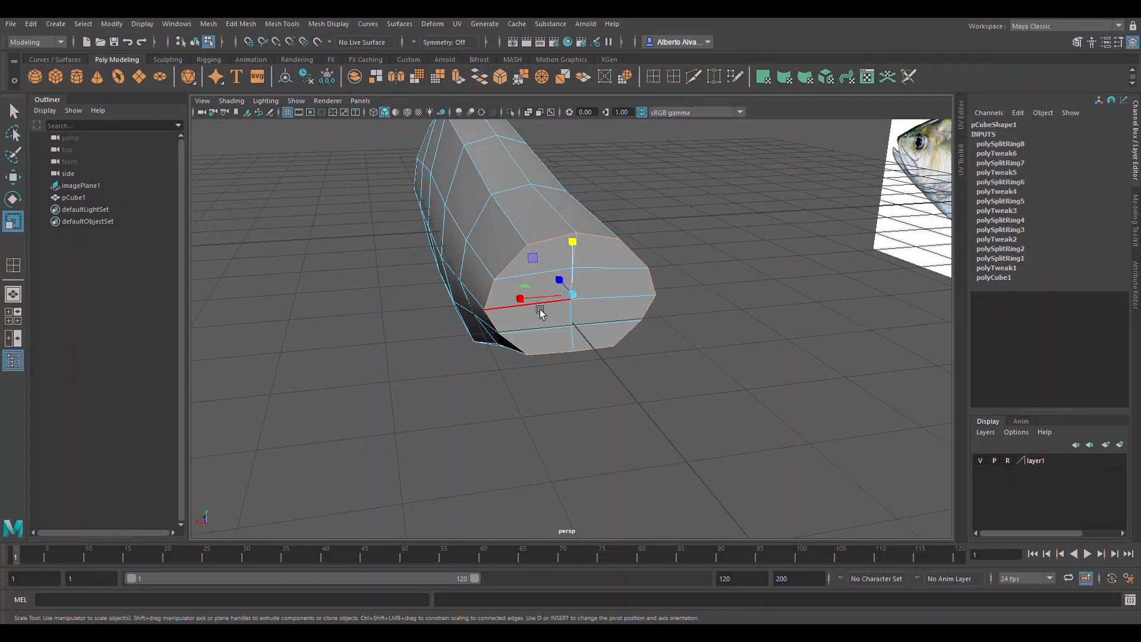
drag(522, 298, 576, 318)
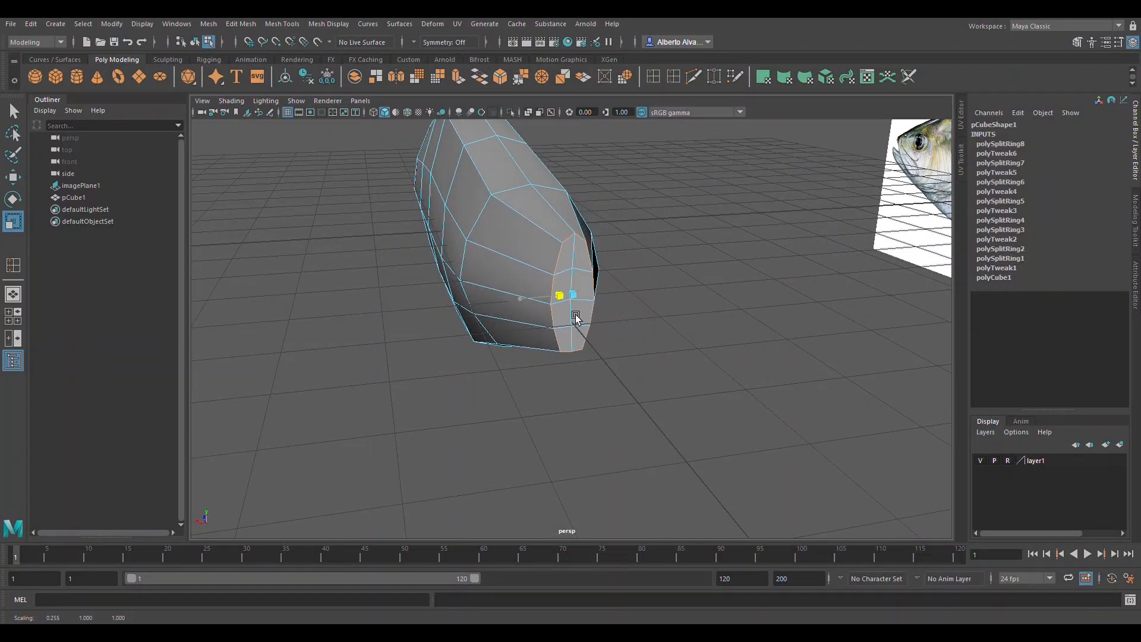
alt+drag(540, 245, 532, 291)
alt+drag(593, 357, 522, 257)
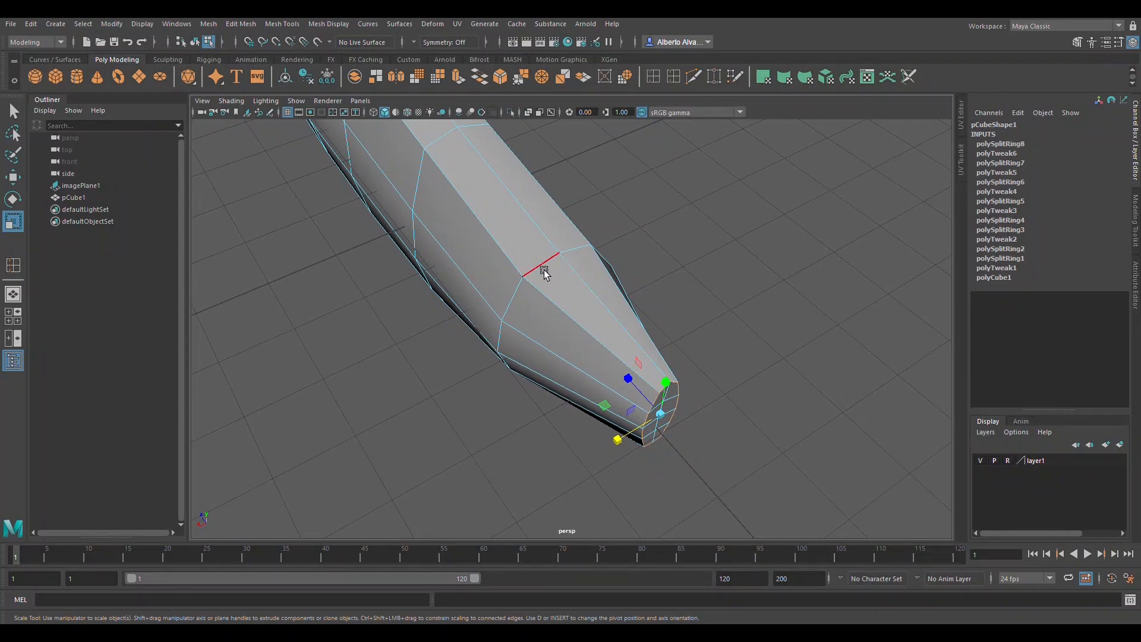
Scale the cross-section edge loop just ahead of the tail end inward along X, and check the taper from below
double_click(541, 268)
alt+drag(526, 333, 616, 255)
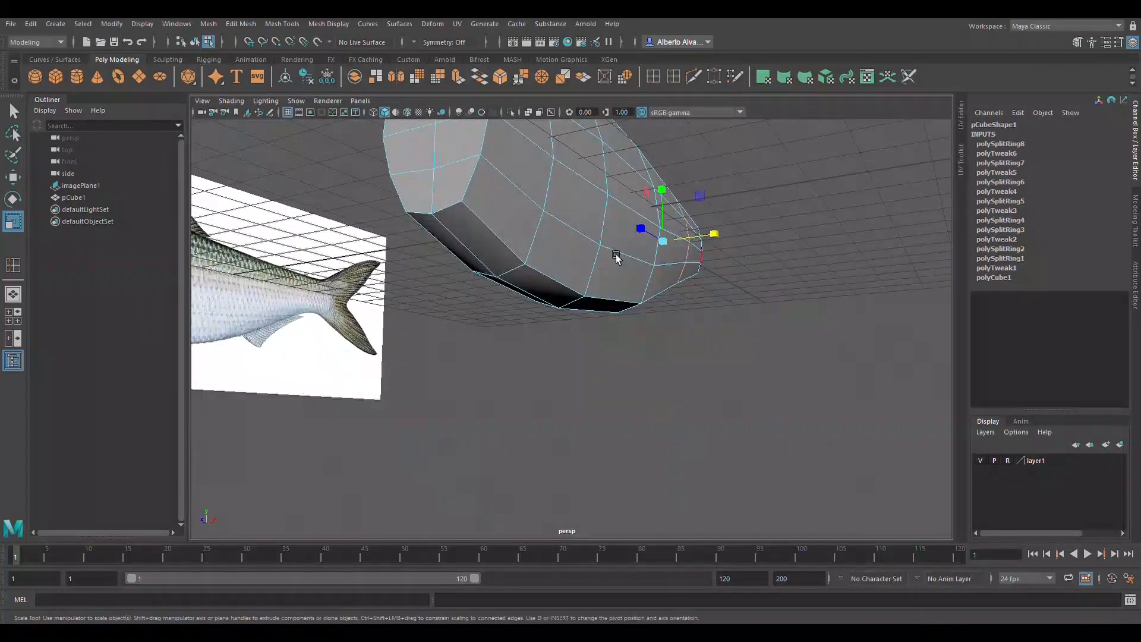
alt+drag(490, 250, 614, 278)
drag(617, 173, 456, 269)
click(538, 285)
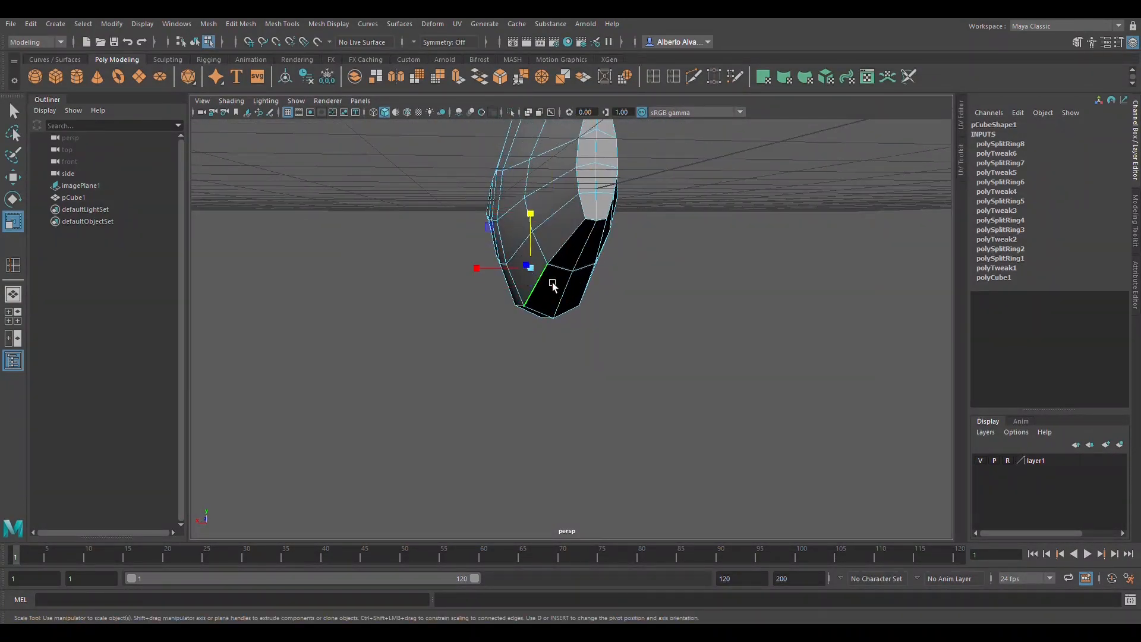
alt+drag(543, 303, 372, 287)
alt+middle_drag(497, 287, 655, 298)
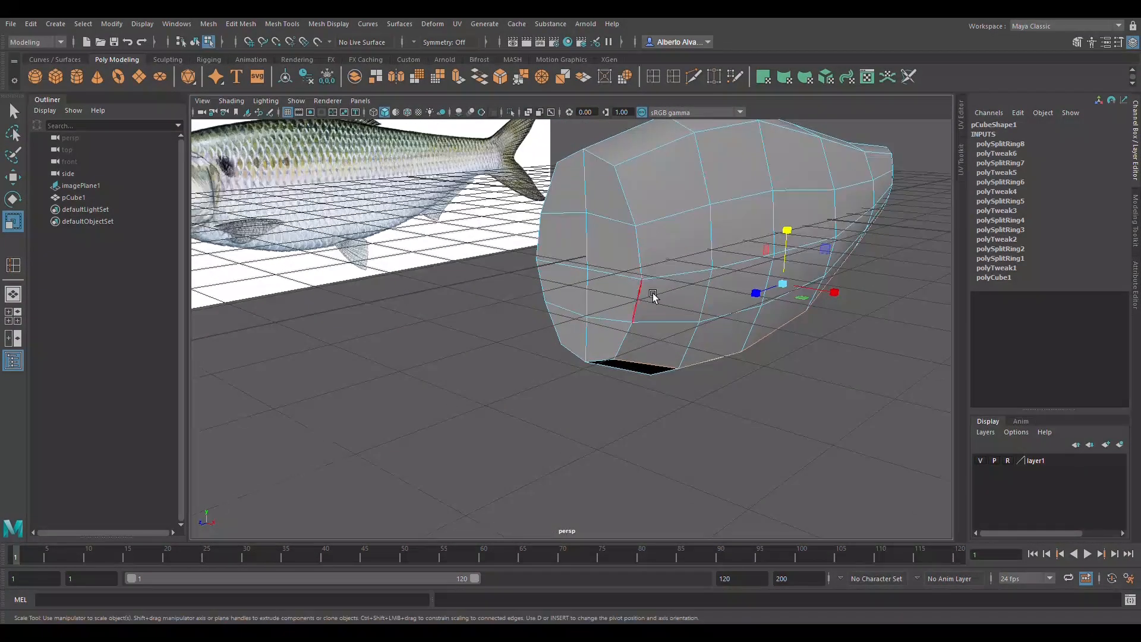
alt+right_drag(654, 297, 596, 287)
Switch the fish body to face selection and bring its flat head end into close perspective view
key(space)
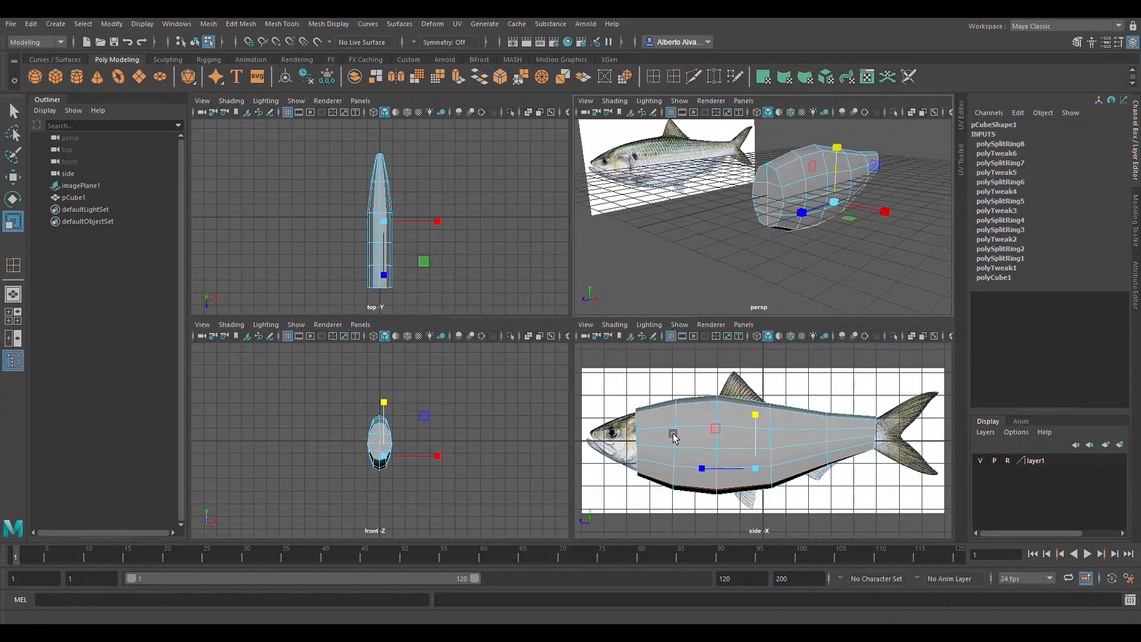
key(F11)
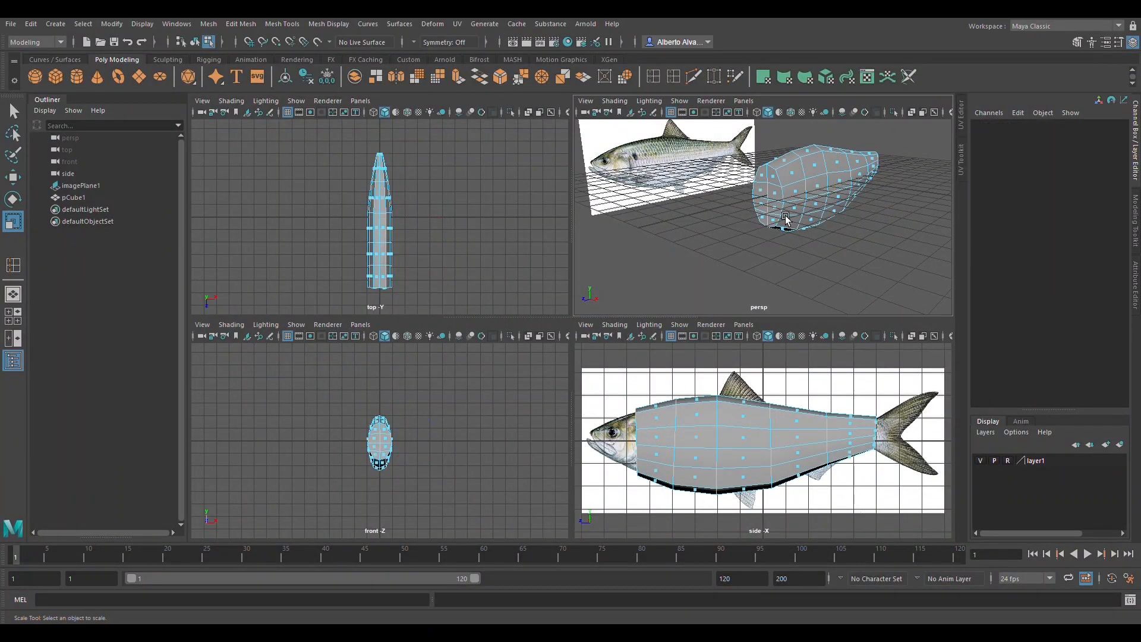
scroll(843, 205, up, 5)
alt+middle_drag(846, 189, 804, 249)
key(space)
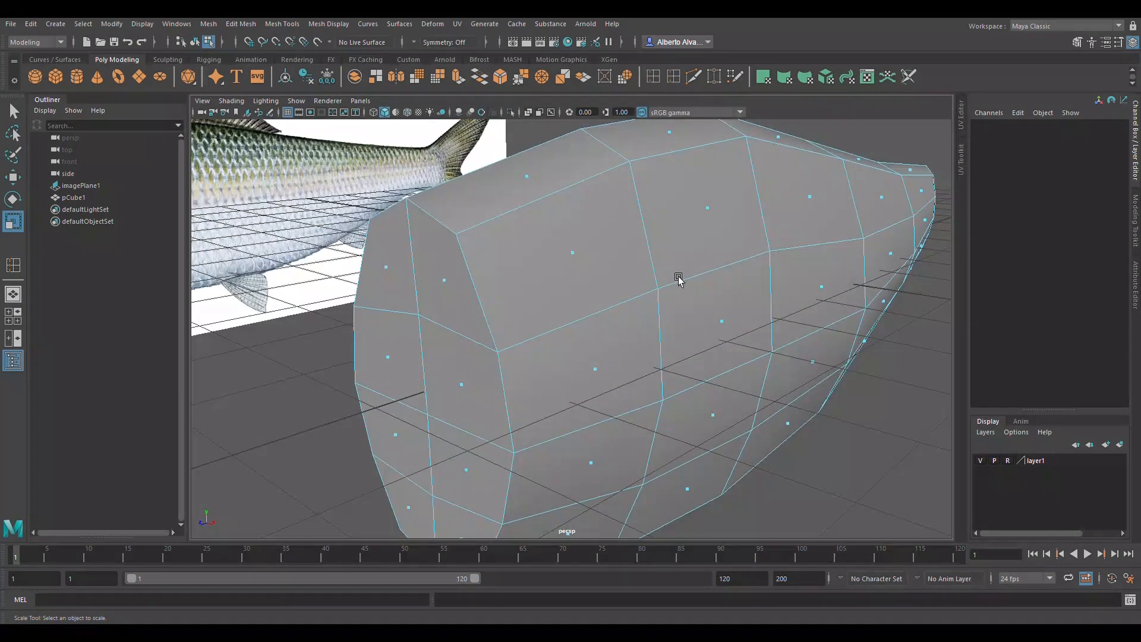
alt+middle_drag(644, 285, 683, 242)
scroll(621, 237, down, 4)
scroll(634, 234, up, 4)
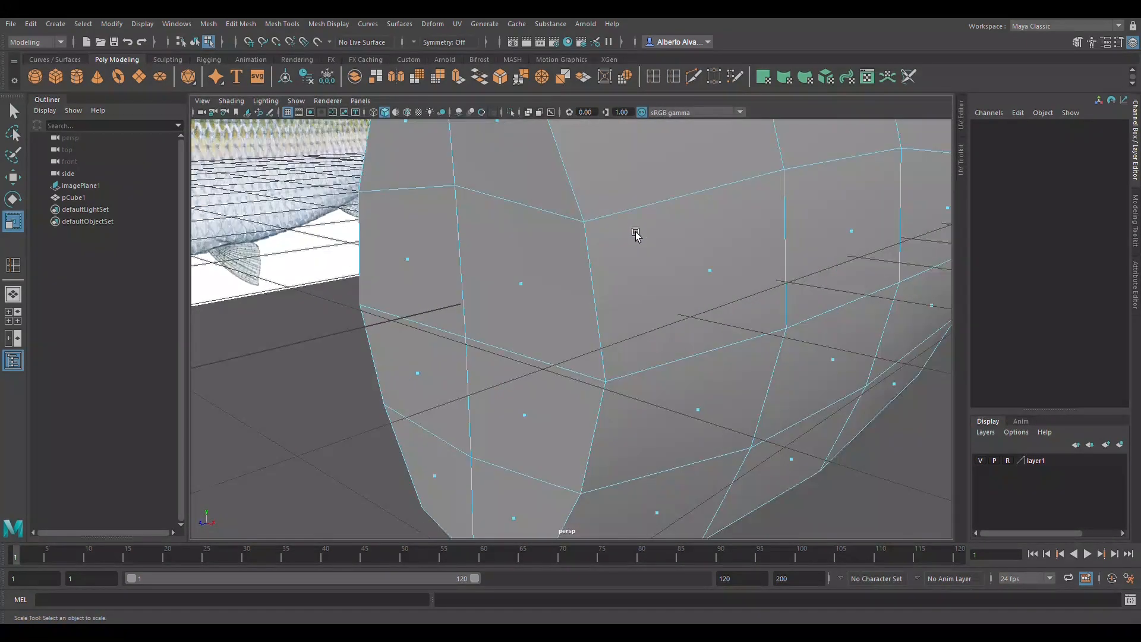
scroll(675, 224, down, 3)
click(641, 224)
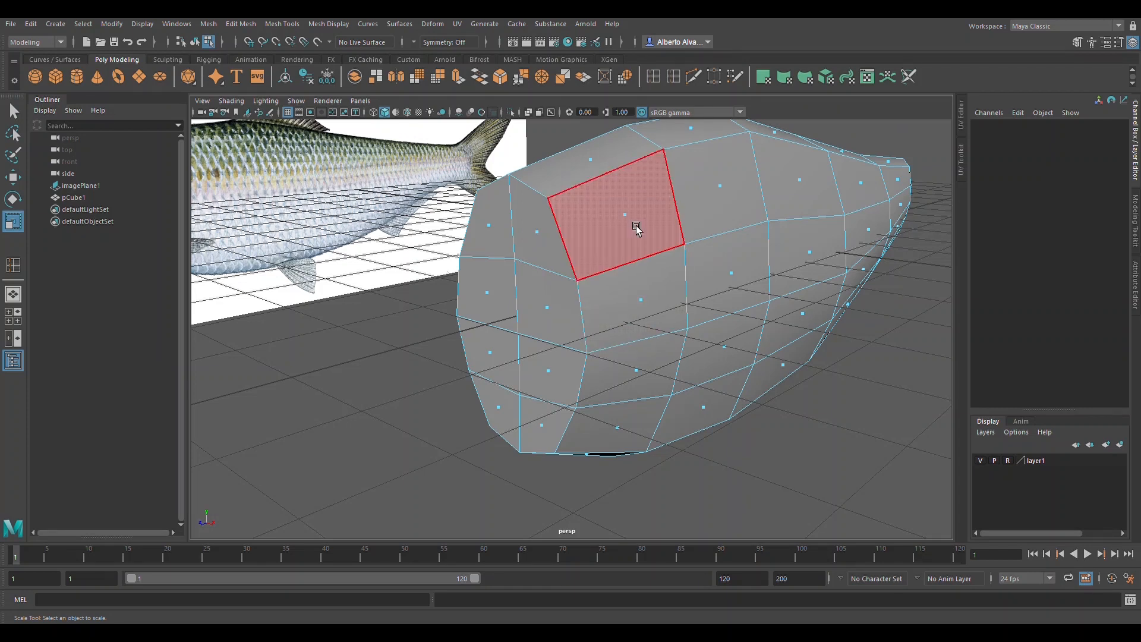
drag(545, 188, 624, 270)
click(813, 436)
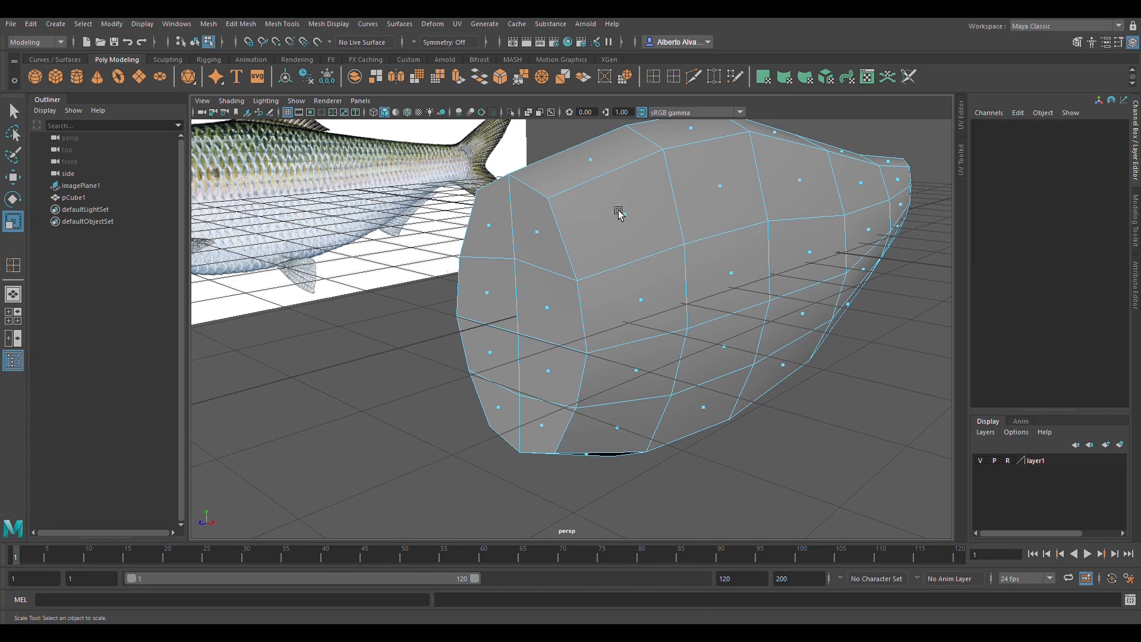
click(631, 218)
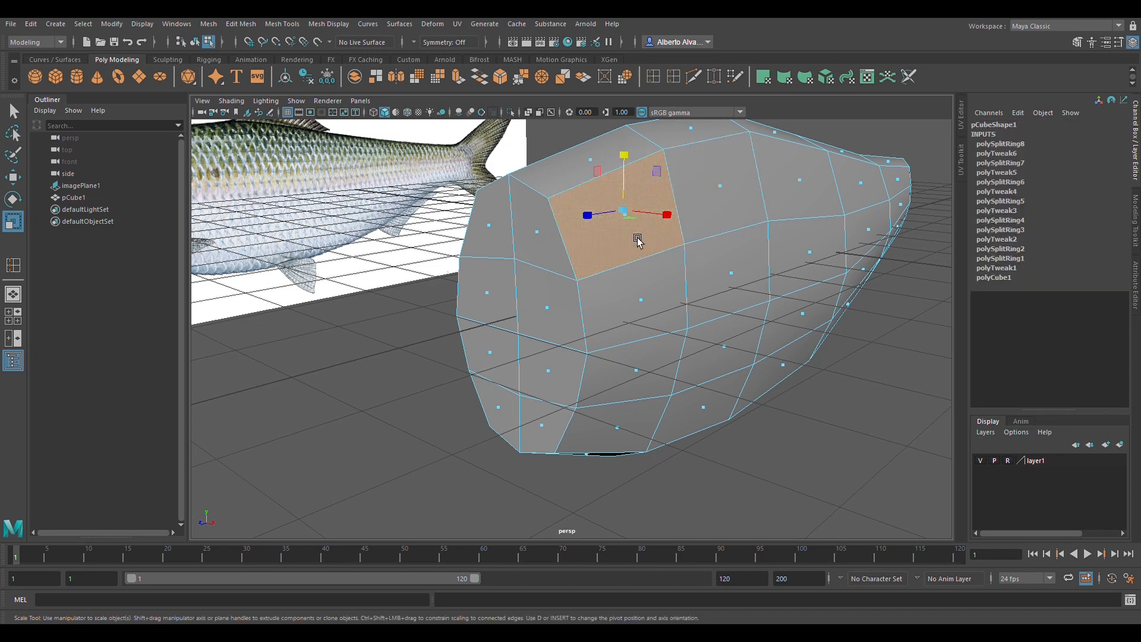
click(591, 358)
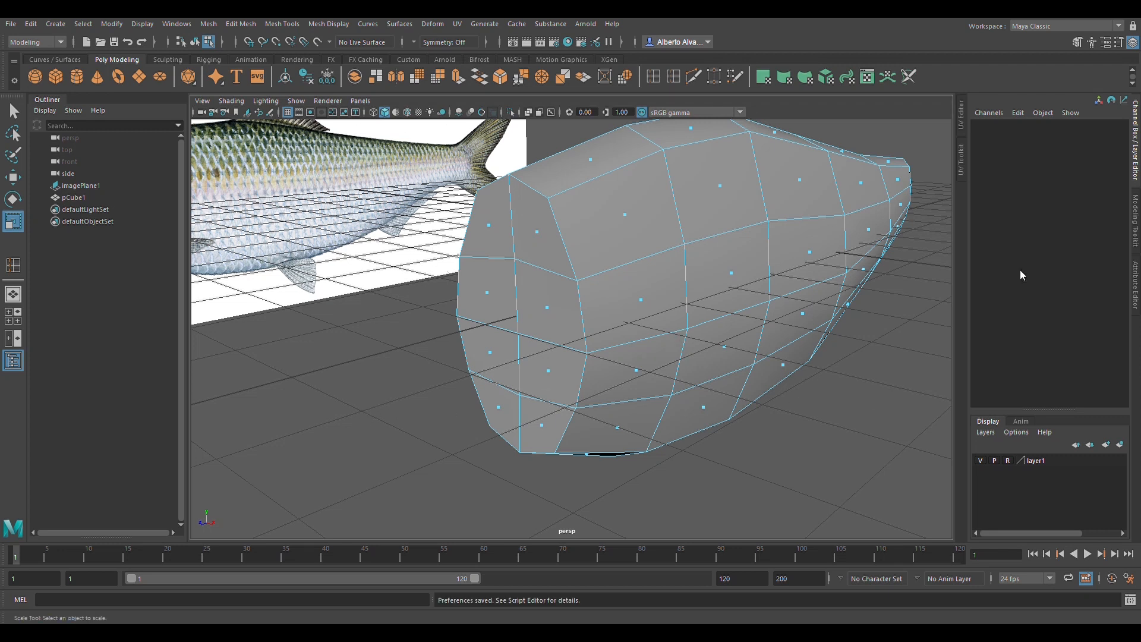
Select all eight faces that close the flat head end of the fish body
scroll(729, 359, down, 5)
alt+middle_drag(722, 336, 699, 332)
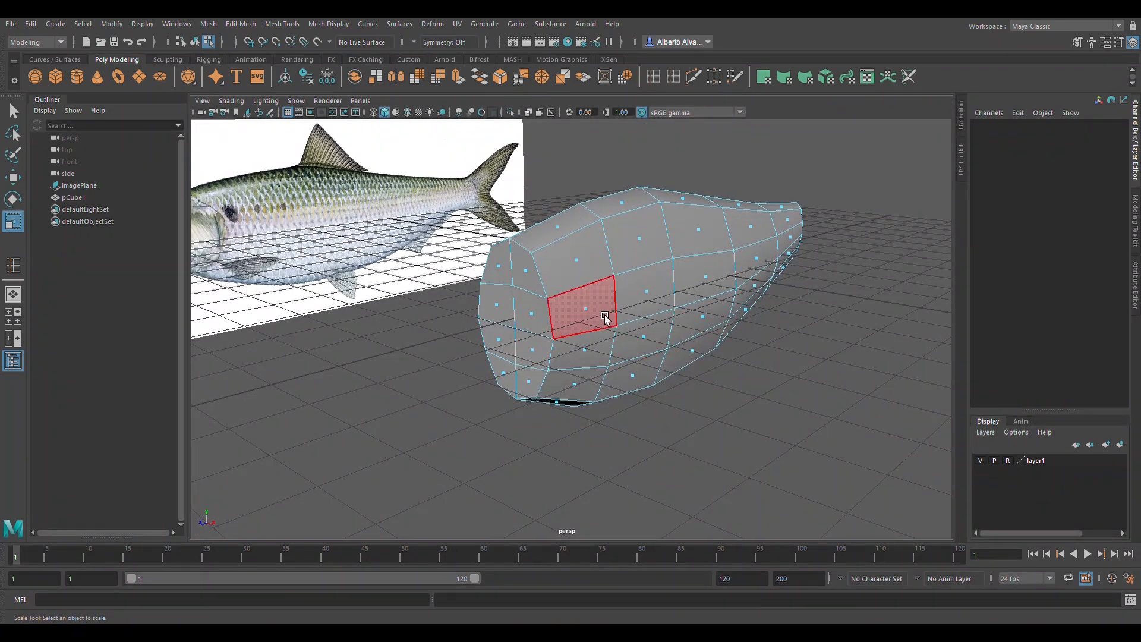
alt+drag(565, 306, 578, 303)
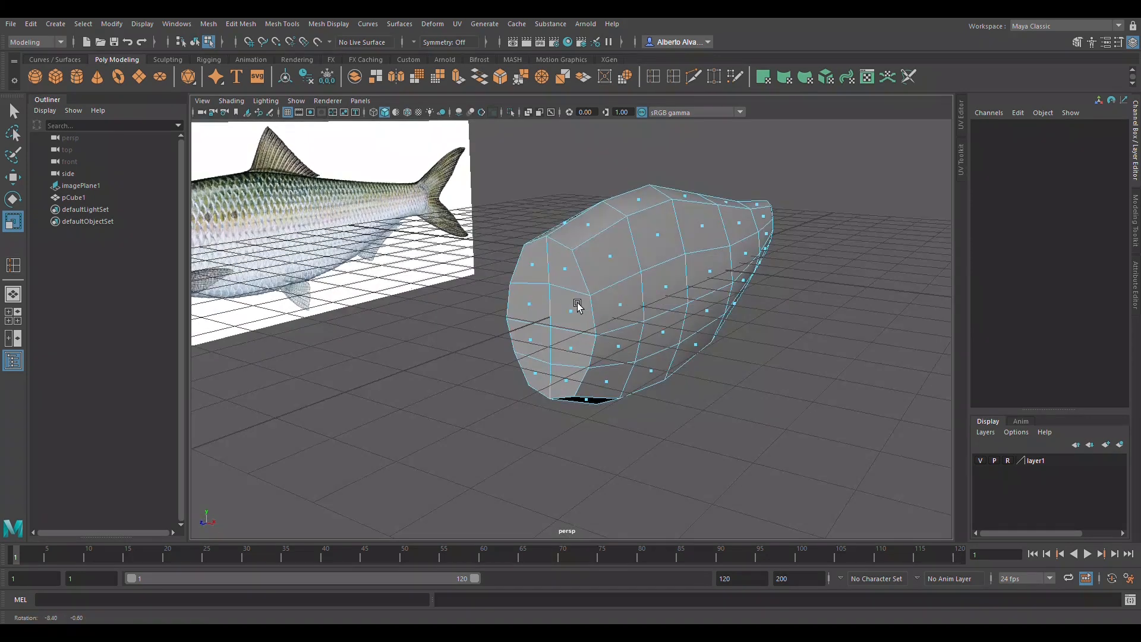
click(574, 274)
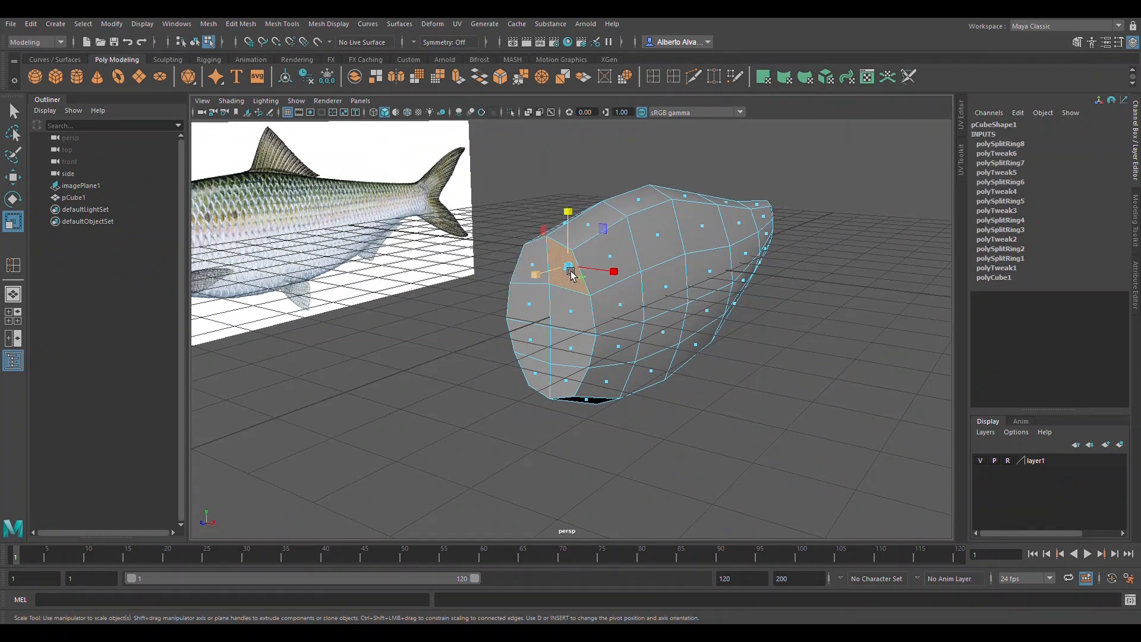
scroll(546, 280, up, 3)
scroll(559, 267, down, 3)
scroll(579, 252, down, 1)
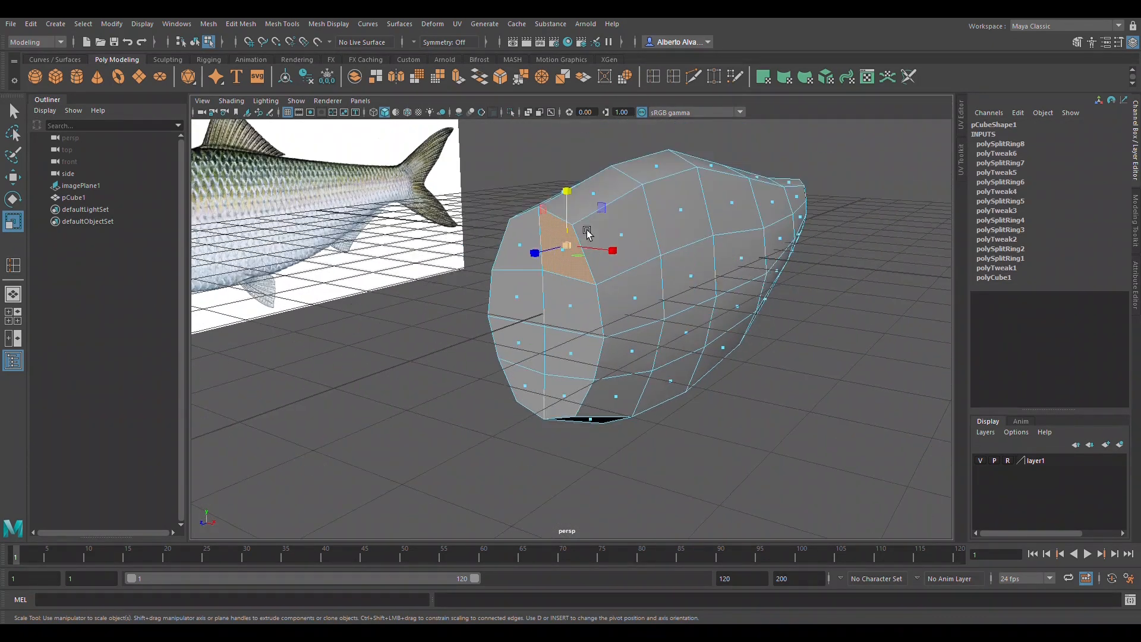
key(q)
scroll(574, 262, up, 2)
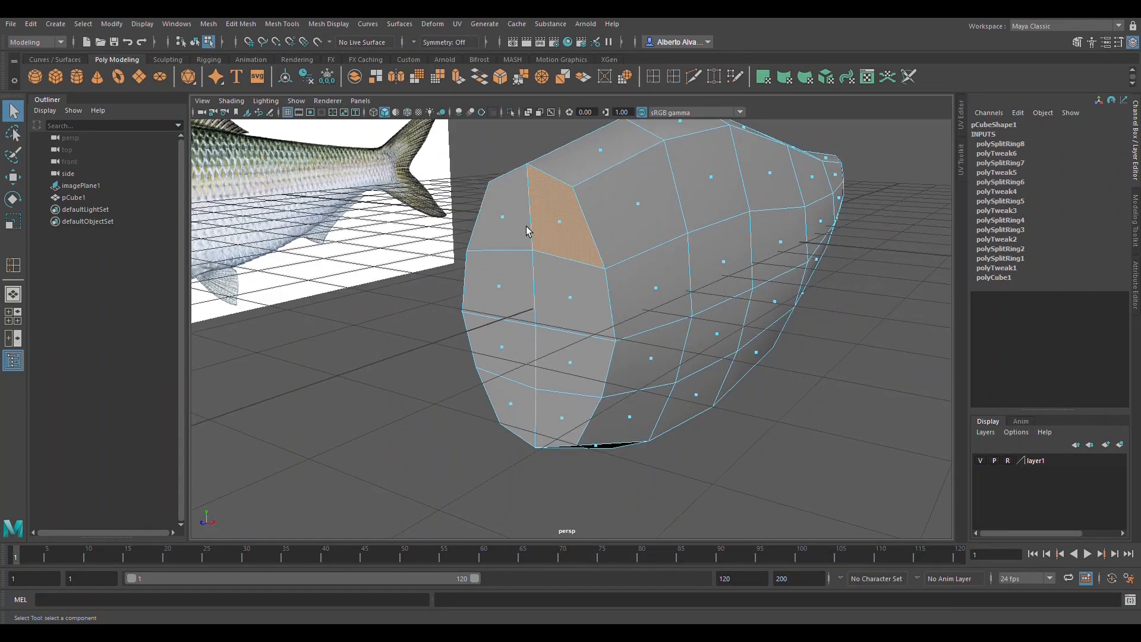
shift+click(512, 218)
shift+click(509, 287)
shift+click(584, 309)
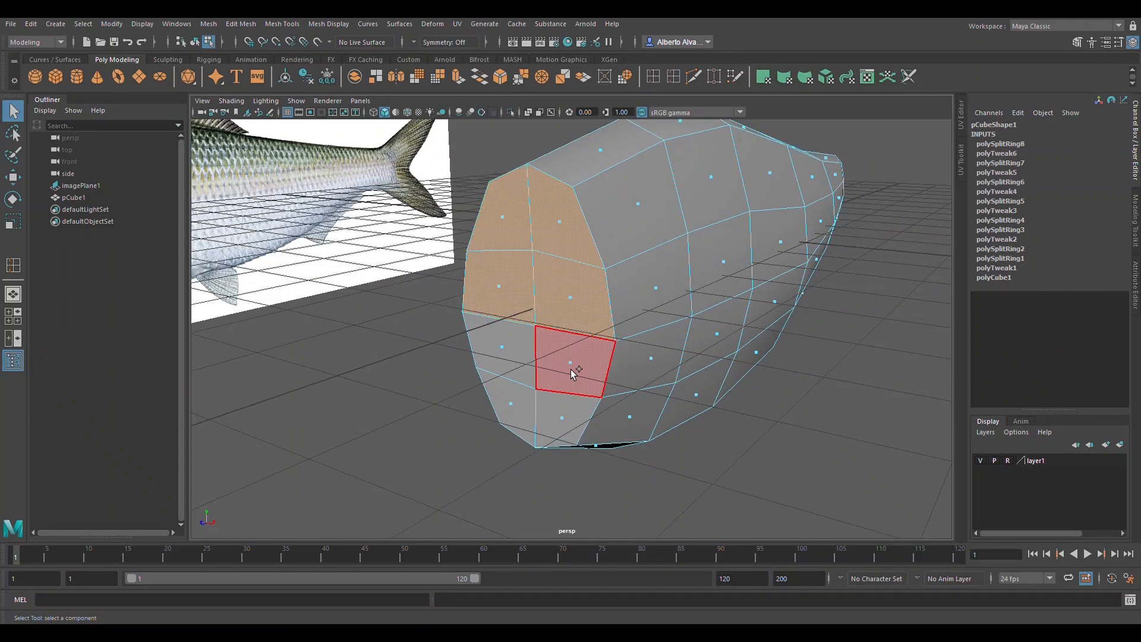
shift+click(571, 369)
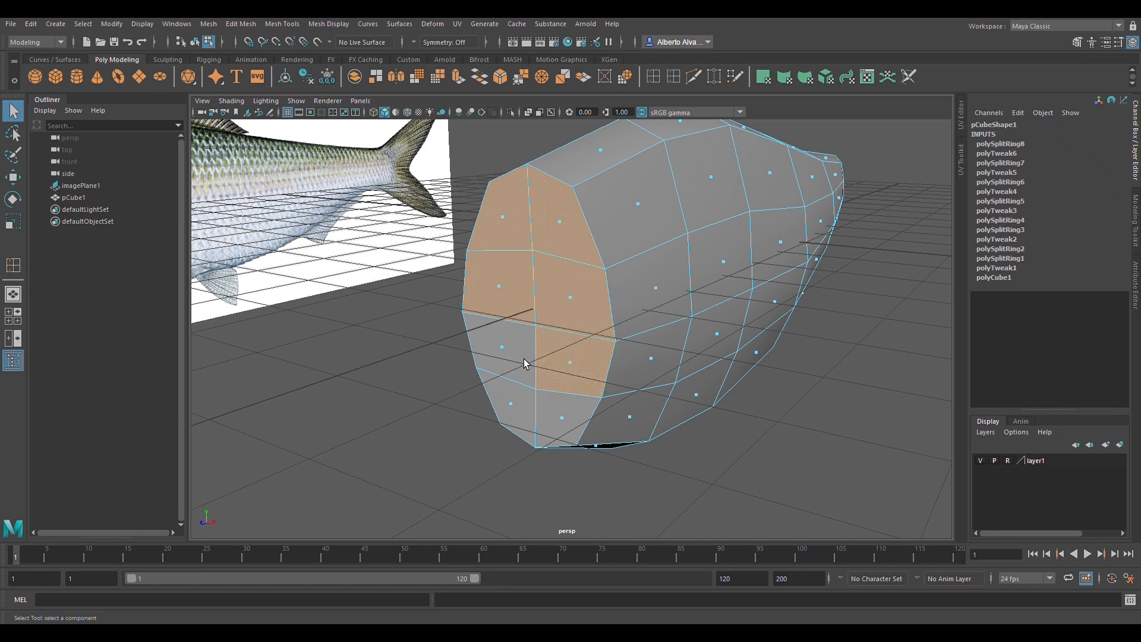
shift+click(562, 416)
Extrude the selected head-end faces with the faces kept together and zero thickness
key(space)
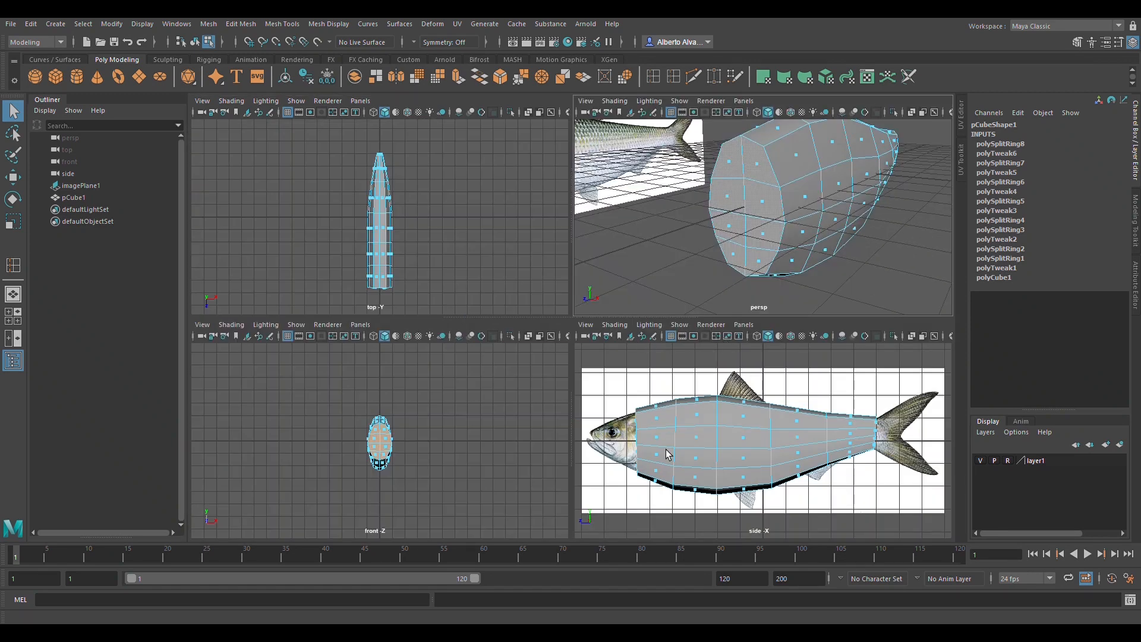
key(space)
key(space)
key(ctrl+e)
scroll(786, 184, up, 3)
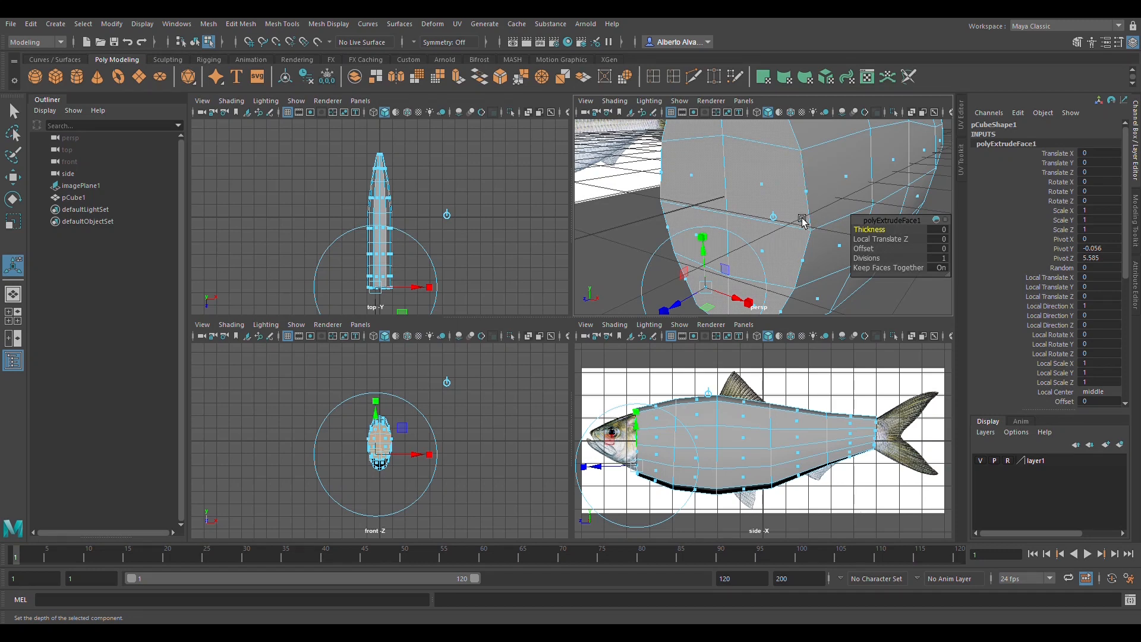
key(space)
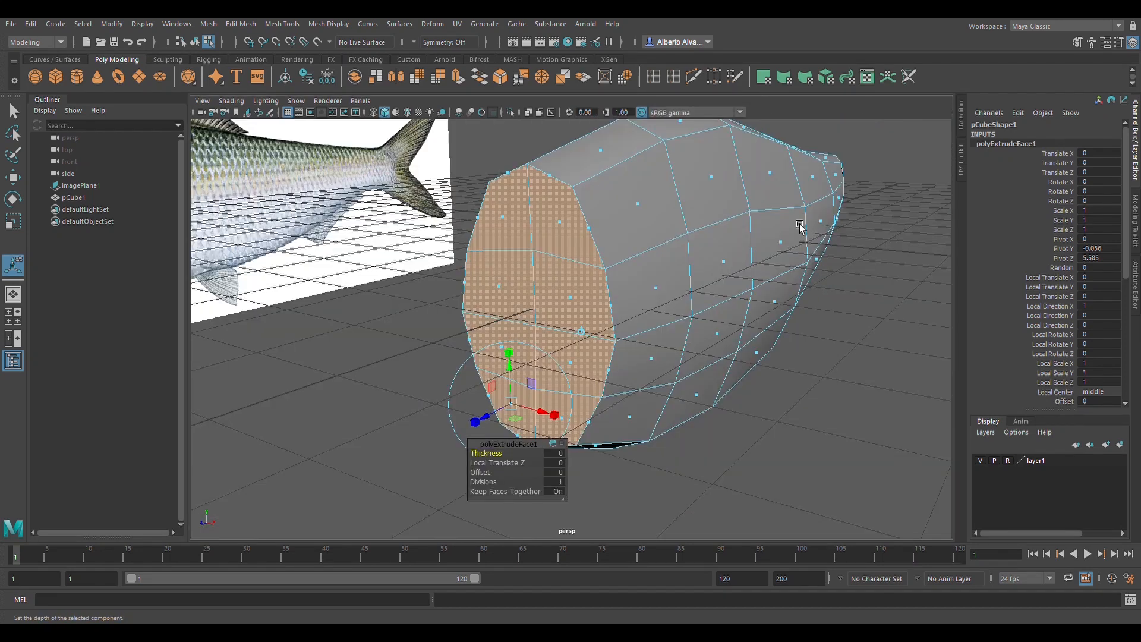
scroll(637, 316, up, 5)
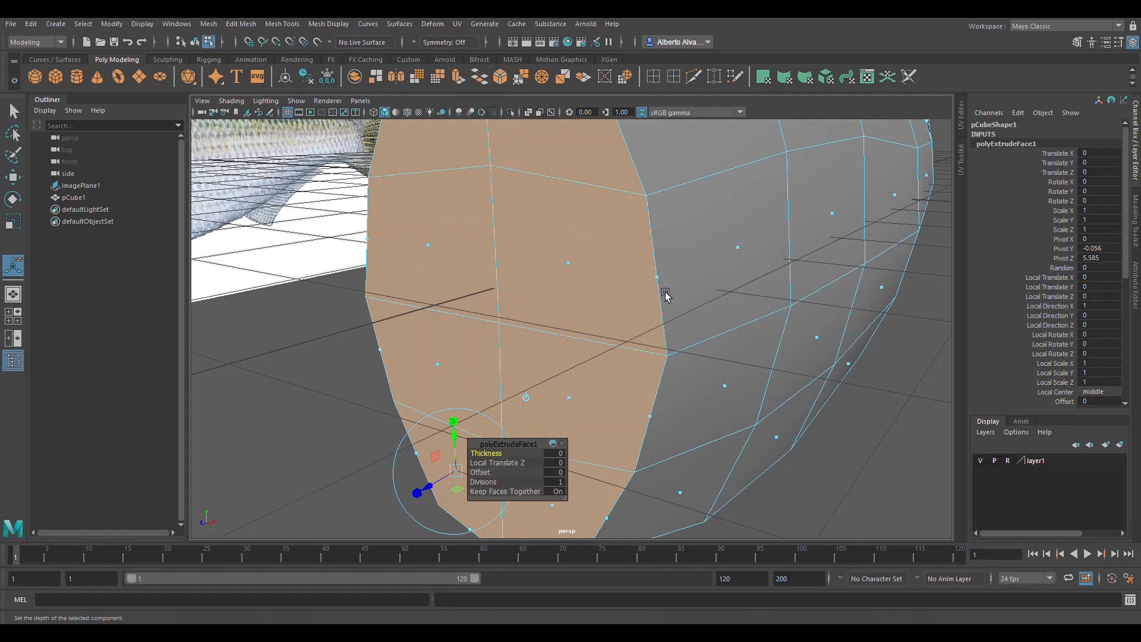
scroll(541, 245, down, 5)
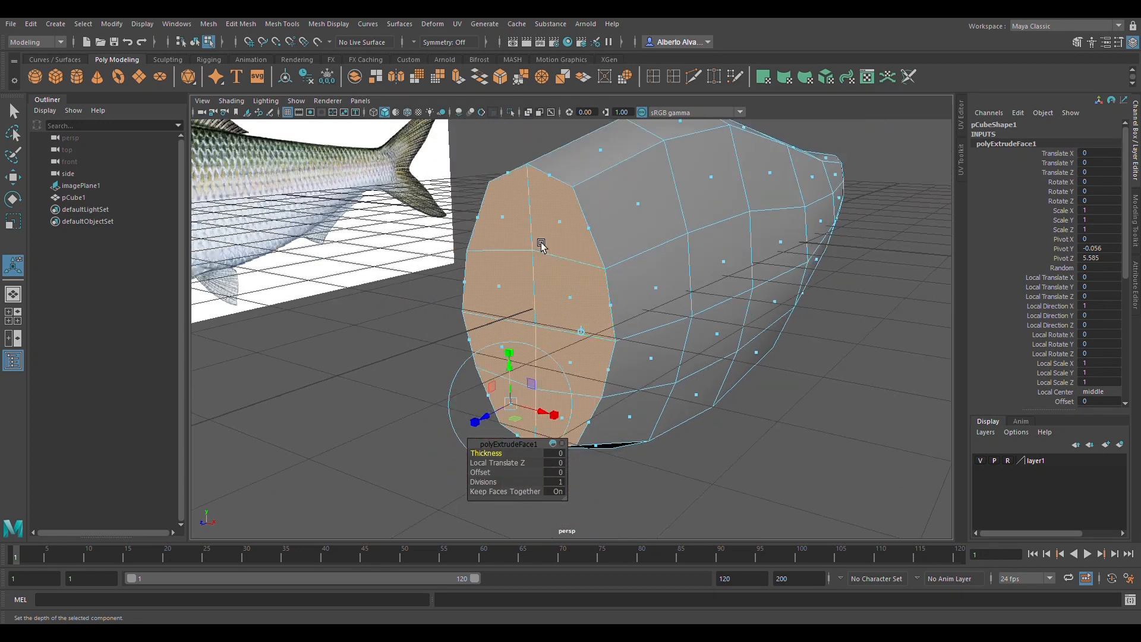
Move the extruded faces forward over the fish's head to about 7.2 along Z in the side view, and show the mesh as wireframe
key(w)
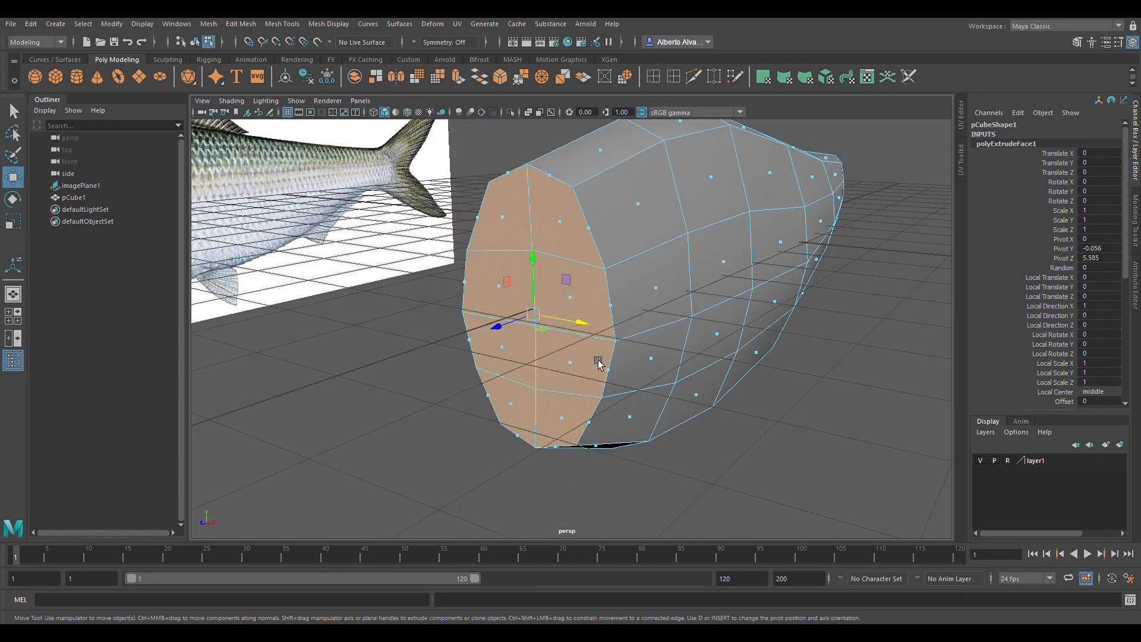
mouse_move(606, 350)
alt+mouse_down()
mouse_move(578, 344)
mouse_move(601, 362)
mouse_move(590, 351)
alt+mouse_up()
key(space)
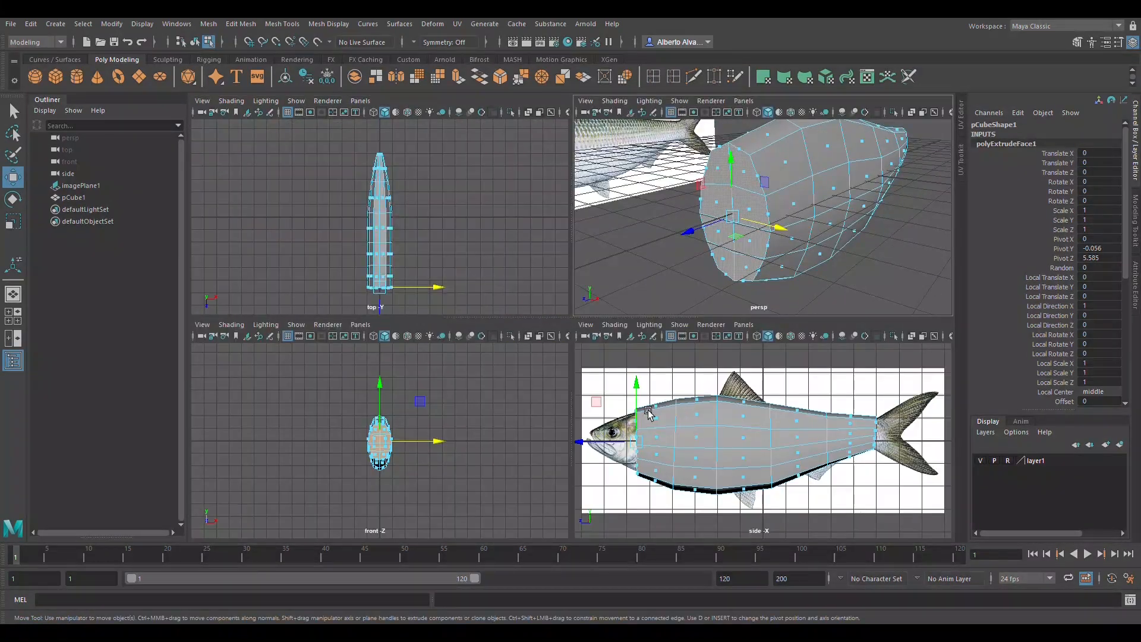
key(space)
scroll(647, 319, up, 4)
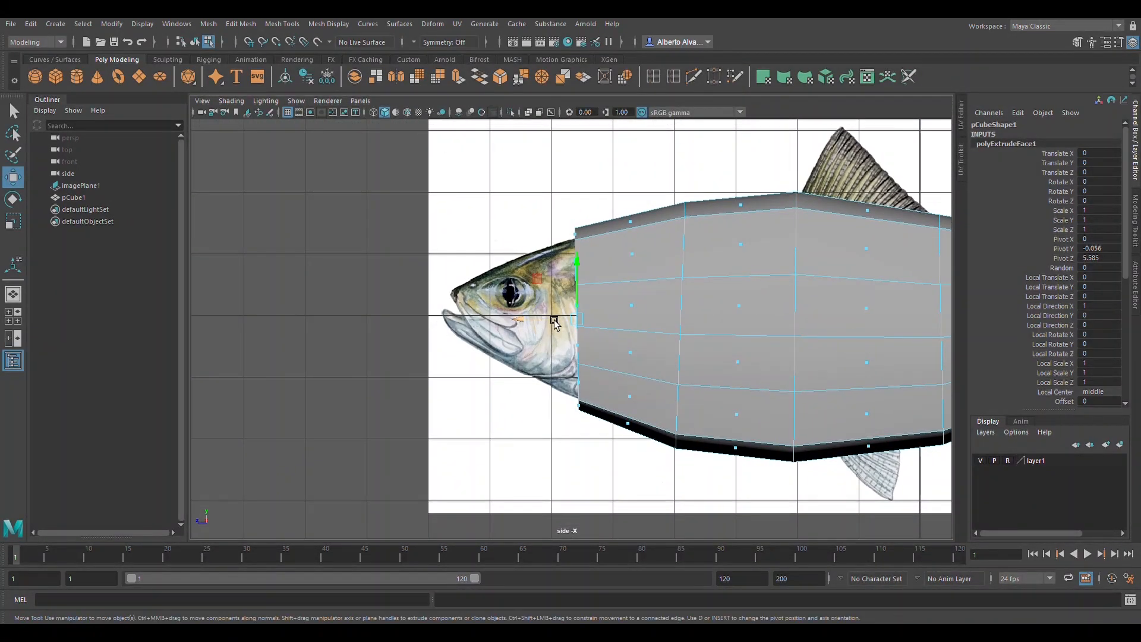
drag(531, 322, 432, 323)
key(4)
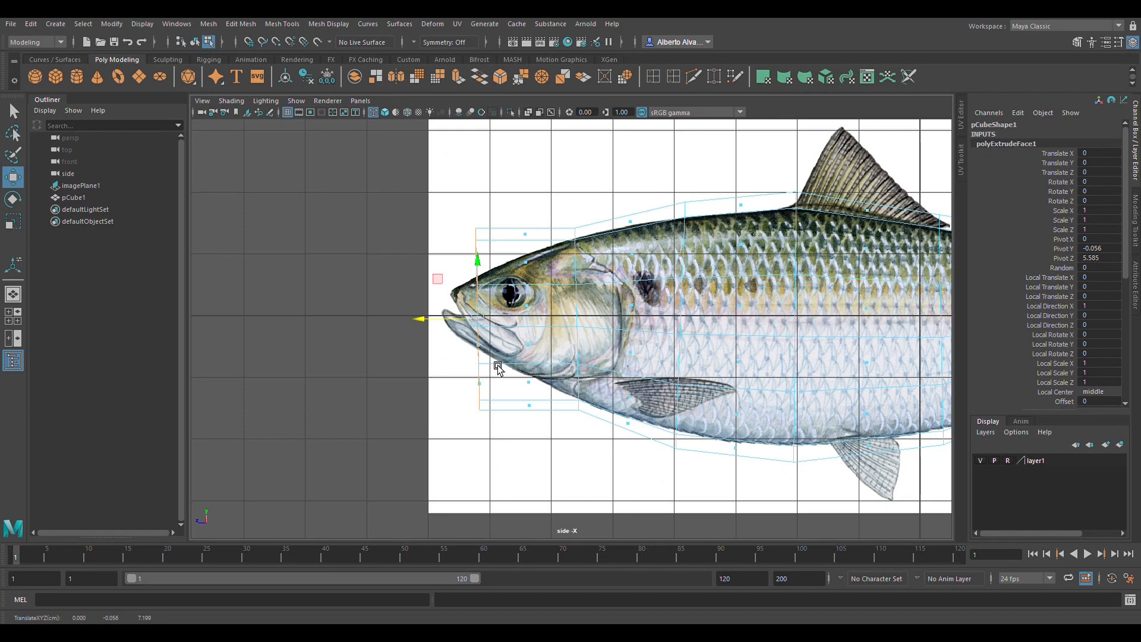
Show the mesh shaded and scale the extruded head-end faces down vertically to match the fish's head outline in the side view
key(5)
scroll(505, 372, up, 2)
alt+middle_drag(505, 372, 554, 367)
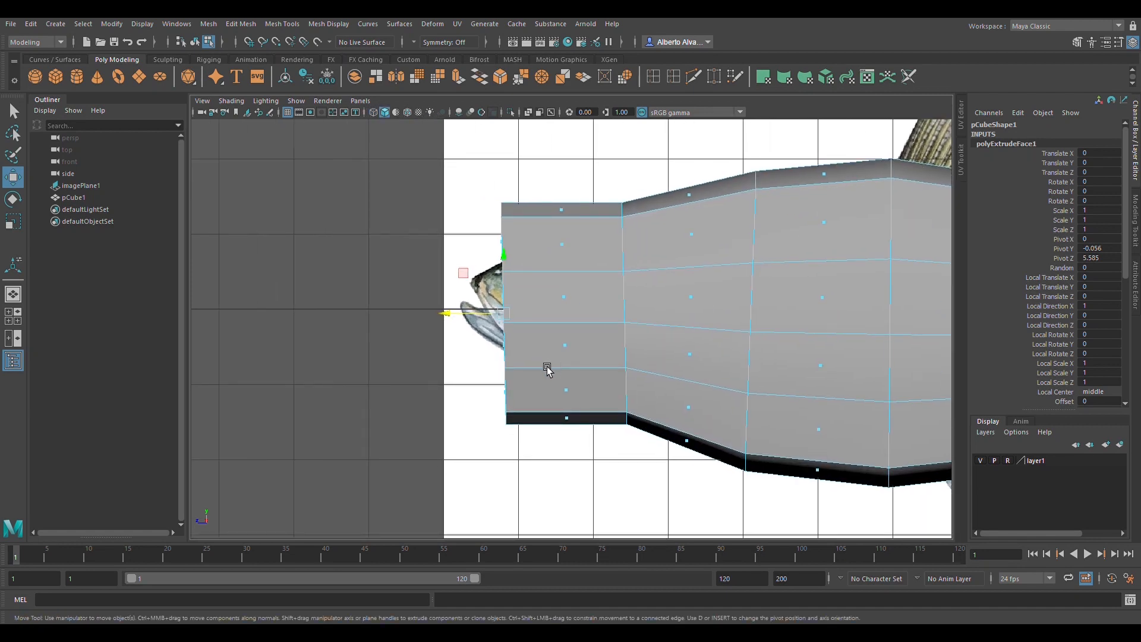
key(r)
mouse_move(514, 267)
mouse_down()
mouse_move(517, 295)
mouse_move(515, 258)
mouse_up()
key(w)
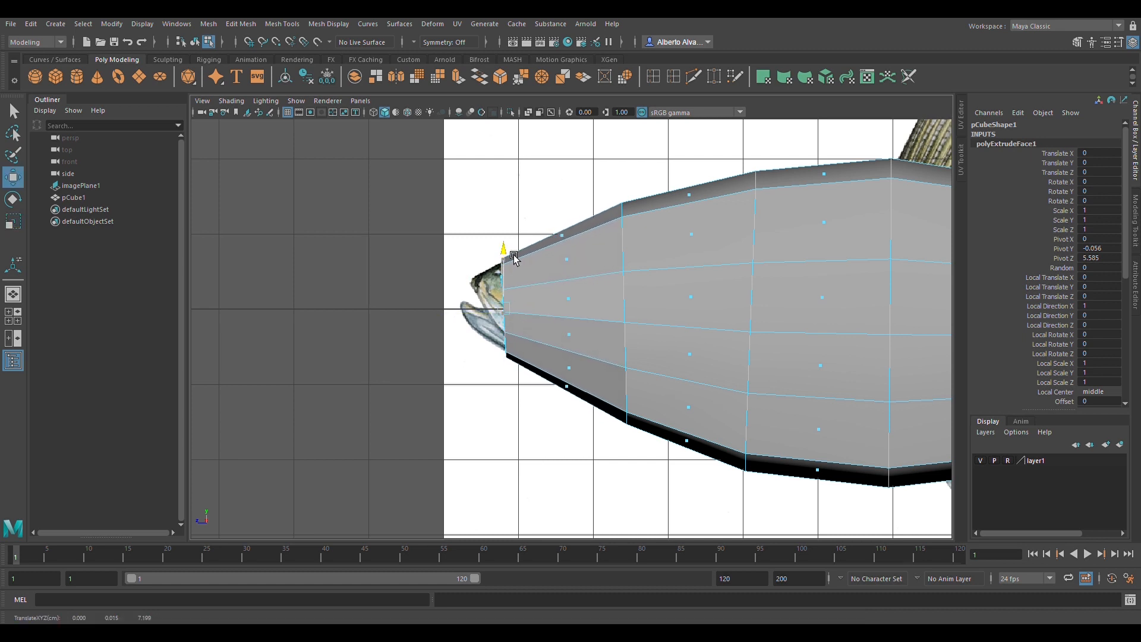
key(r)
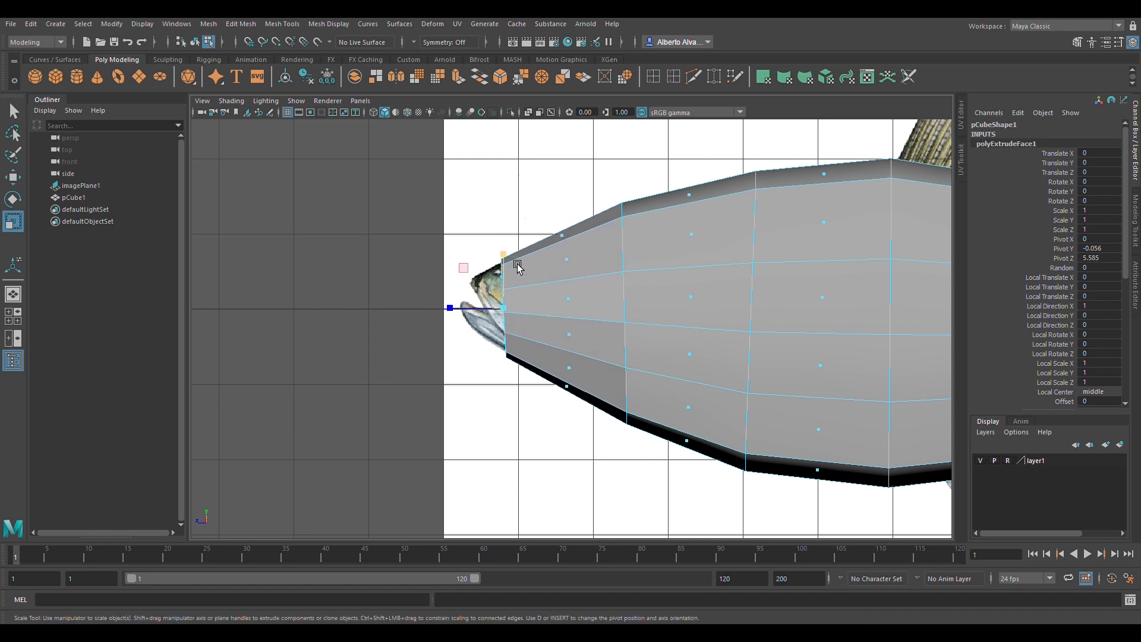
Select only the upper four faces of the flat head end in the perspective view
key(space)
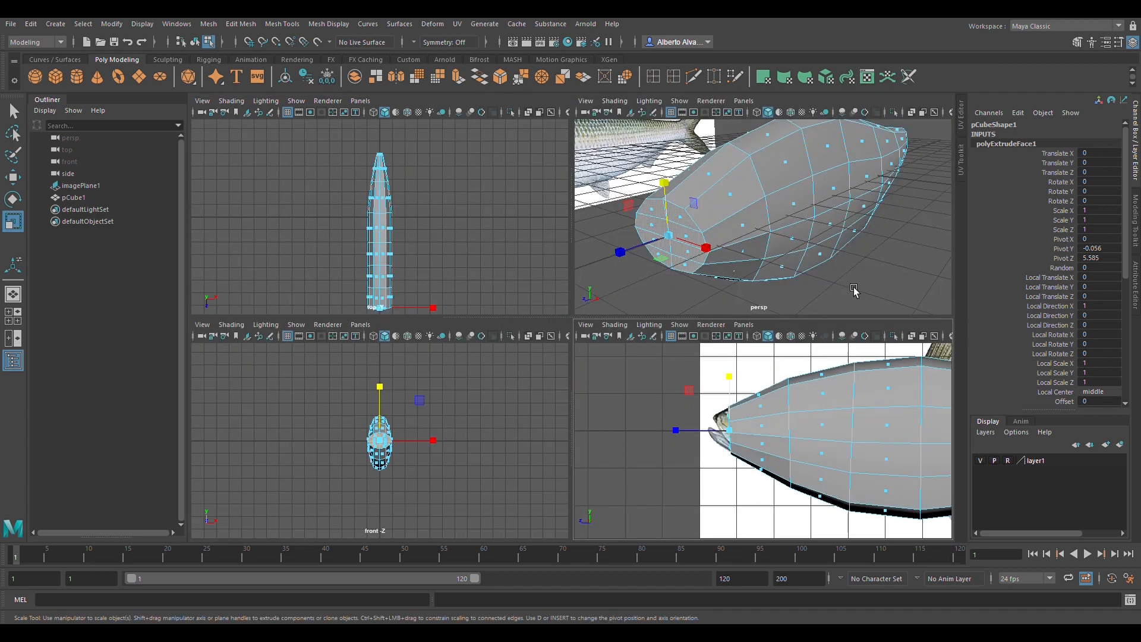
key(space)
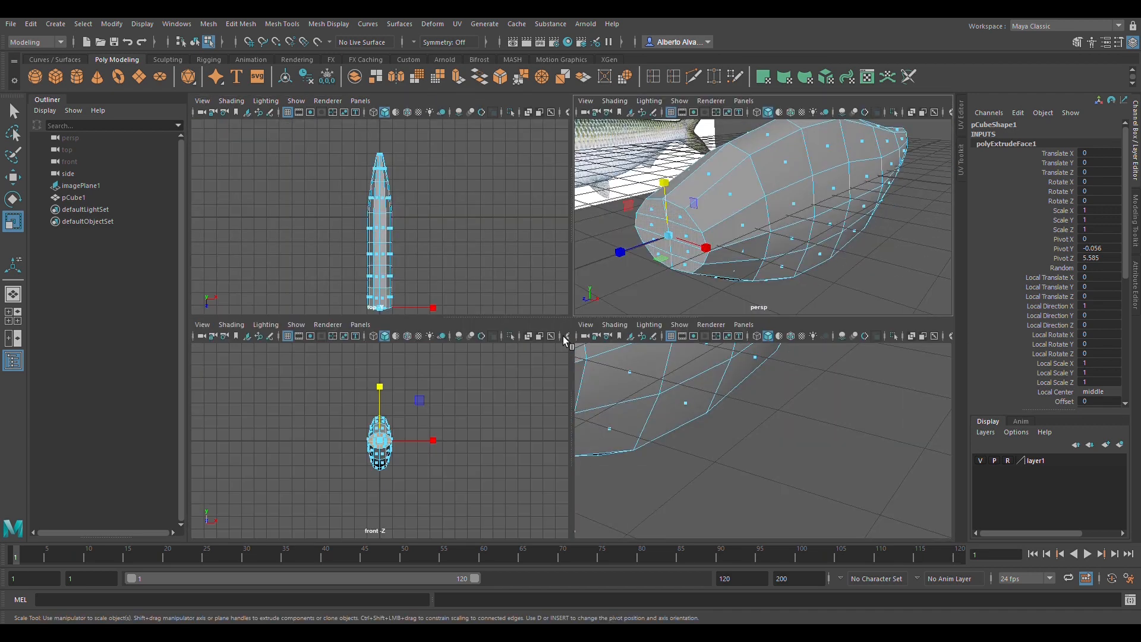
key(space)
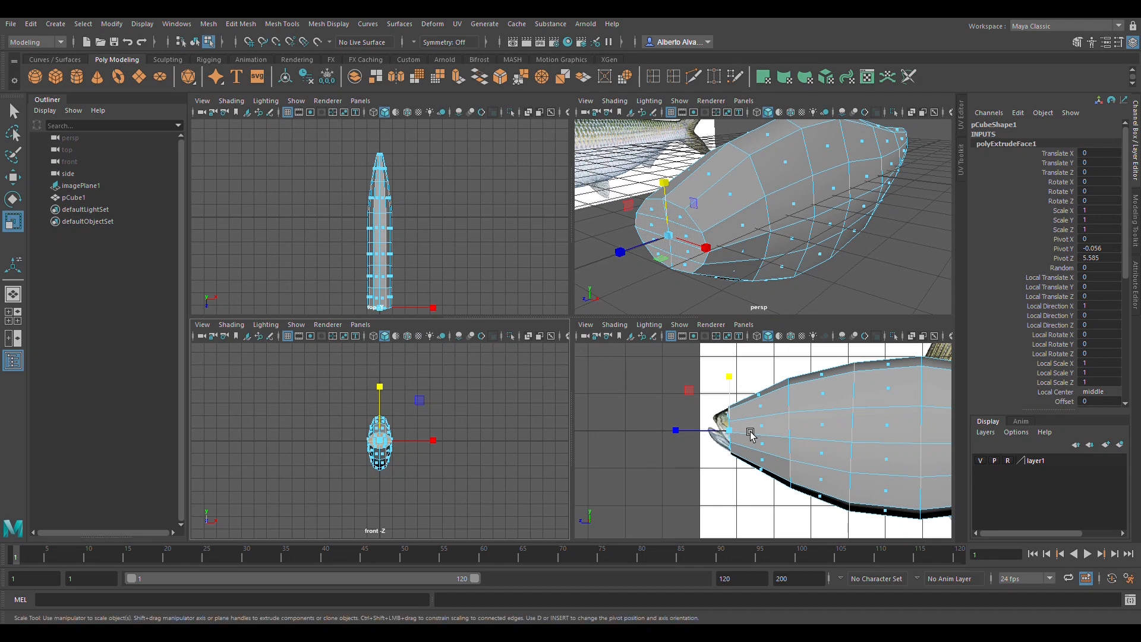
key(space)
alt+middle_drag(449, 333, 612, 294)
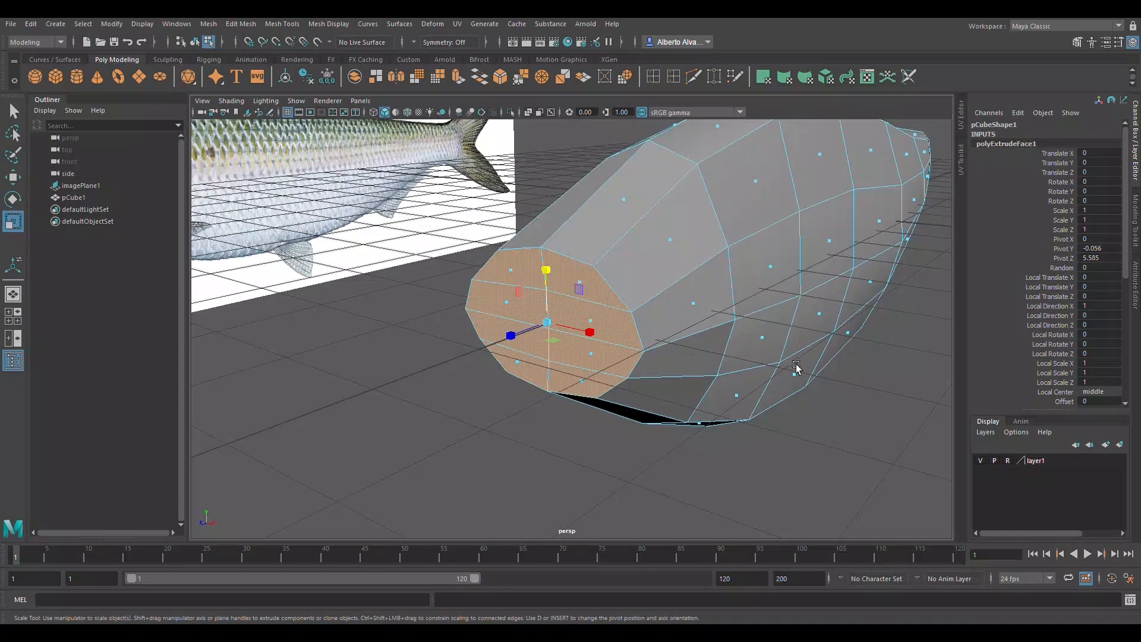
click(856, 415)
scroll(600, 375, down, 3)
click(545, 315)
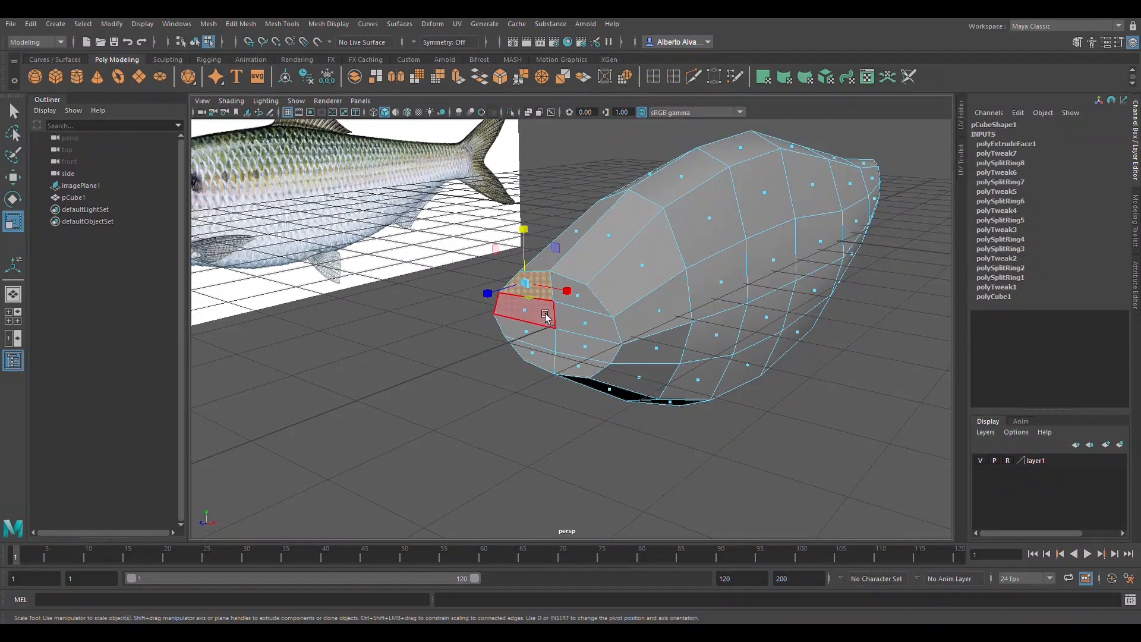
shift+click(538, 315)
key(q)
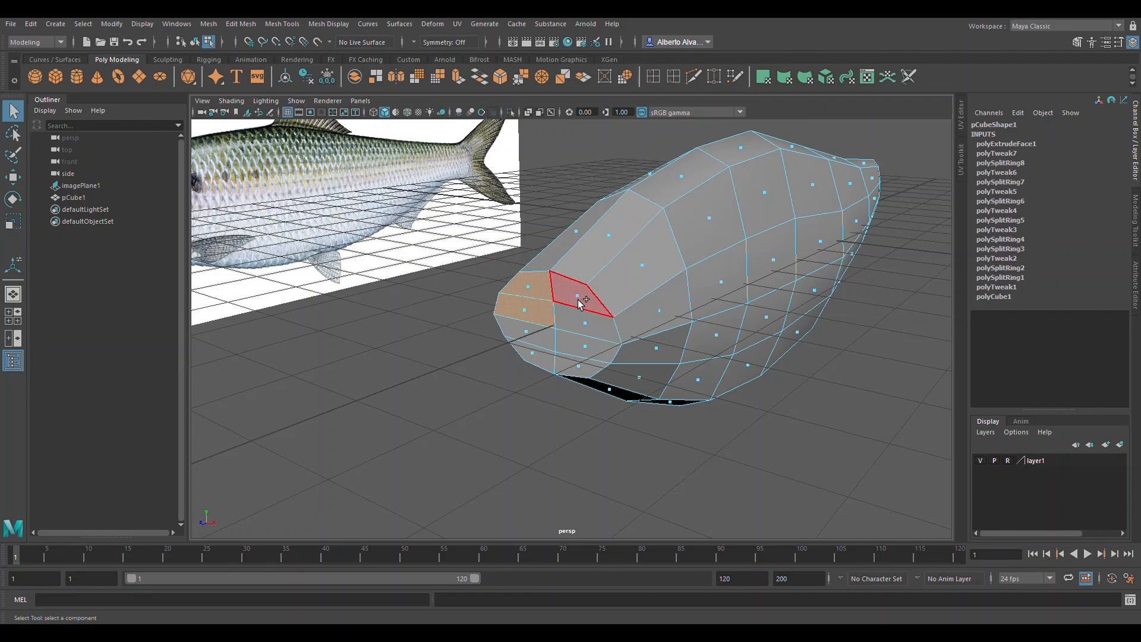
shift+click(580, 301)
alt+drag(541, 355, 643, 334)
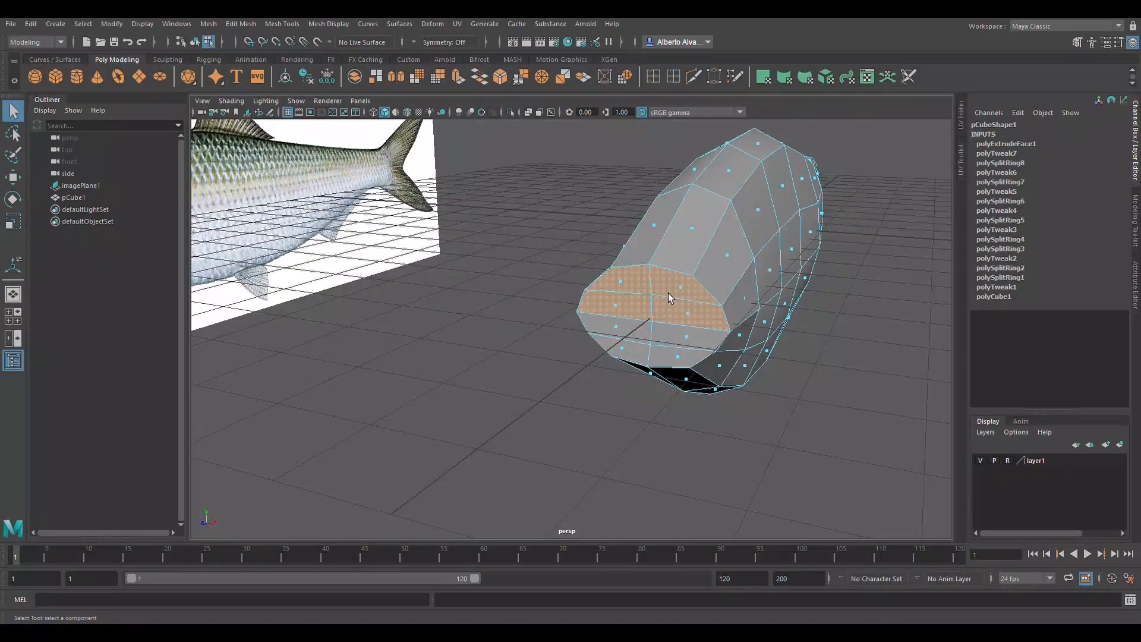
Extrude the upper head-end faces forward to the reference snout tip in the side view and flatten them vertically
key(ctrl+e)
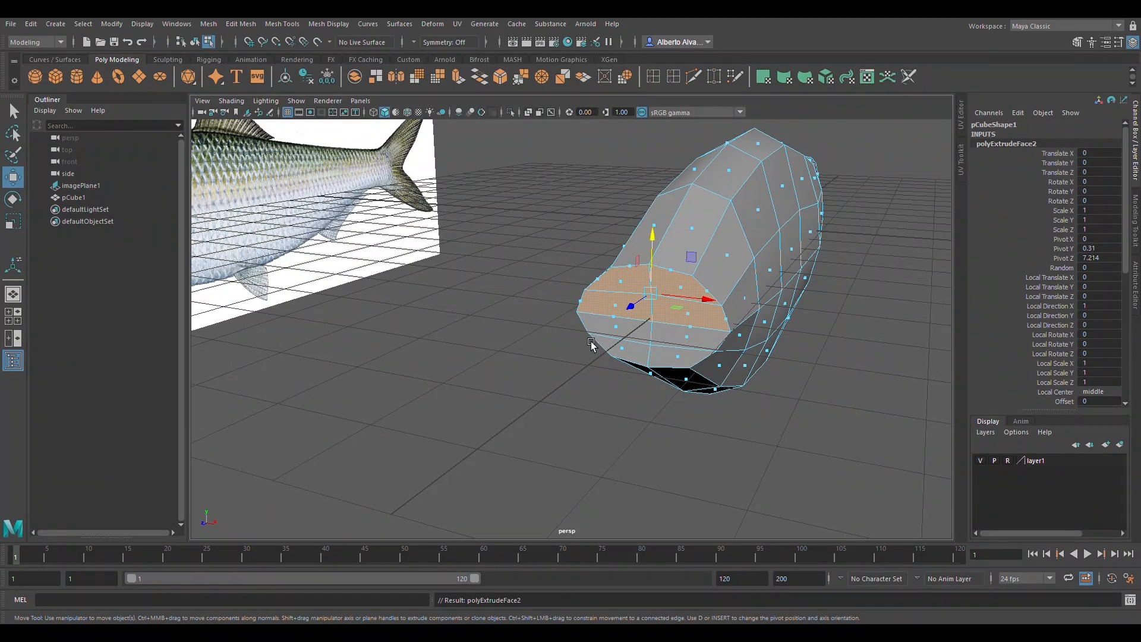
key(space)
key(space)
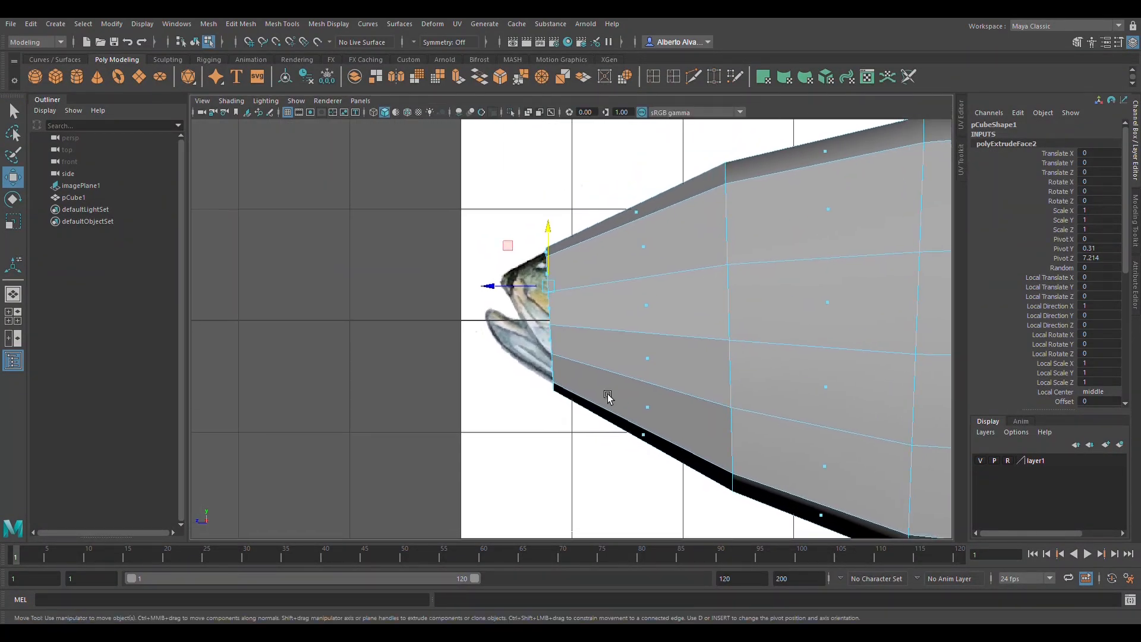
drag(512, 250, 560, 368)
key(r)
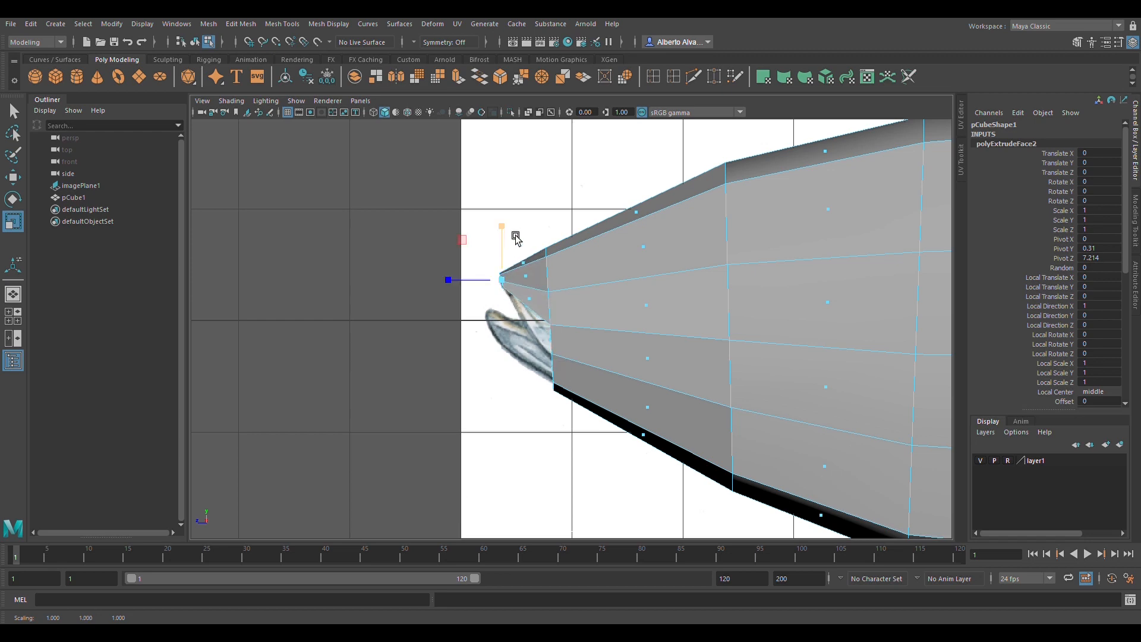
drag(516, 238, 513, 212)
Narrow the extruded upper-jaw end faces across the fish's width and flatten their height further in perspective
key(space)
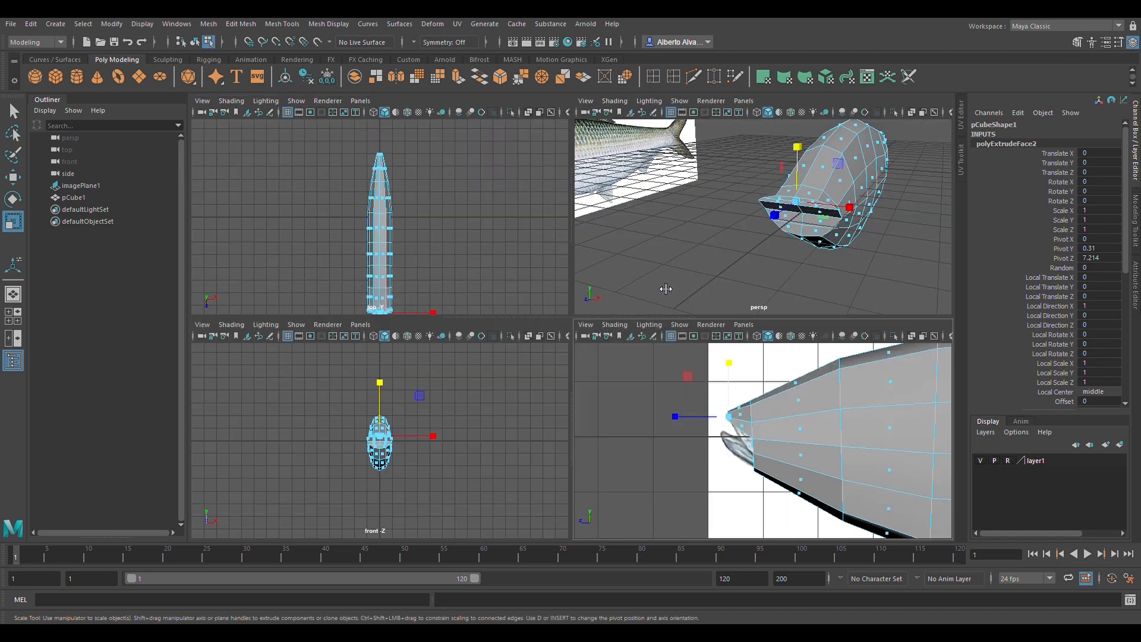
key(space)
mouse_move(653, 326)
alt+mouse_down()
mouse_move(738, 331)
mouse_move(656, 321)
alt+mouse_up()
drag(721, 260, 694, 305)
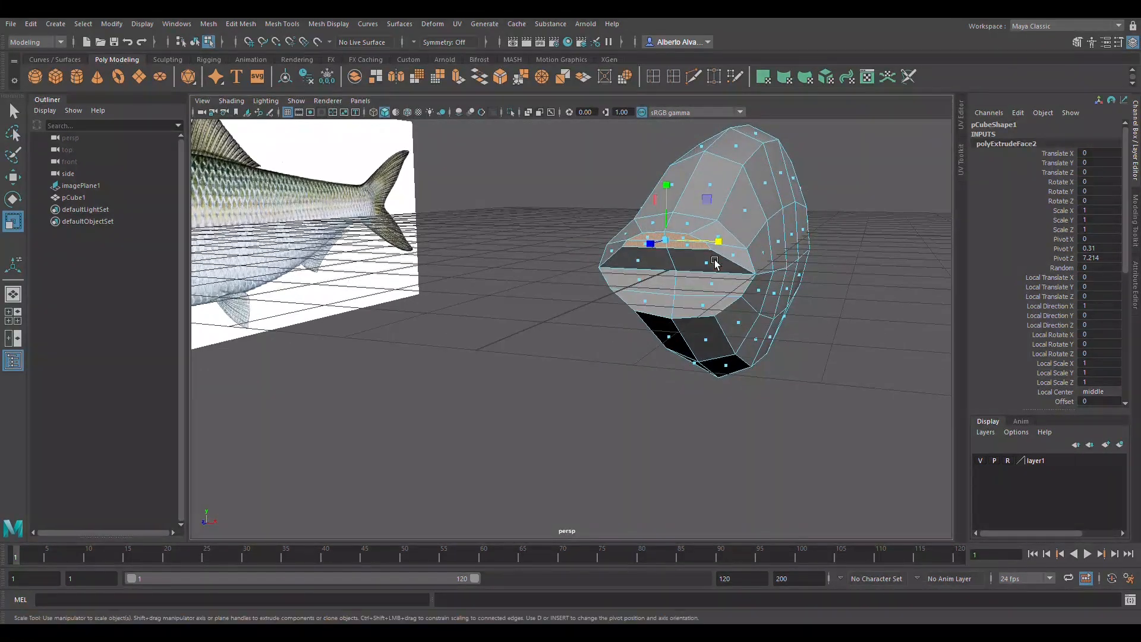
drag(727, 245, 736, 246)
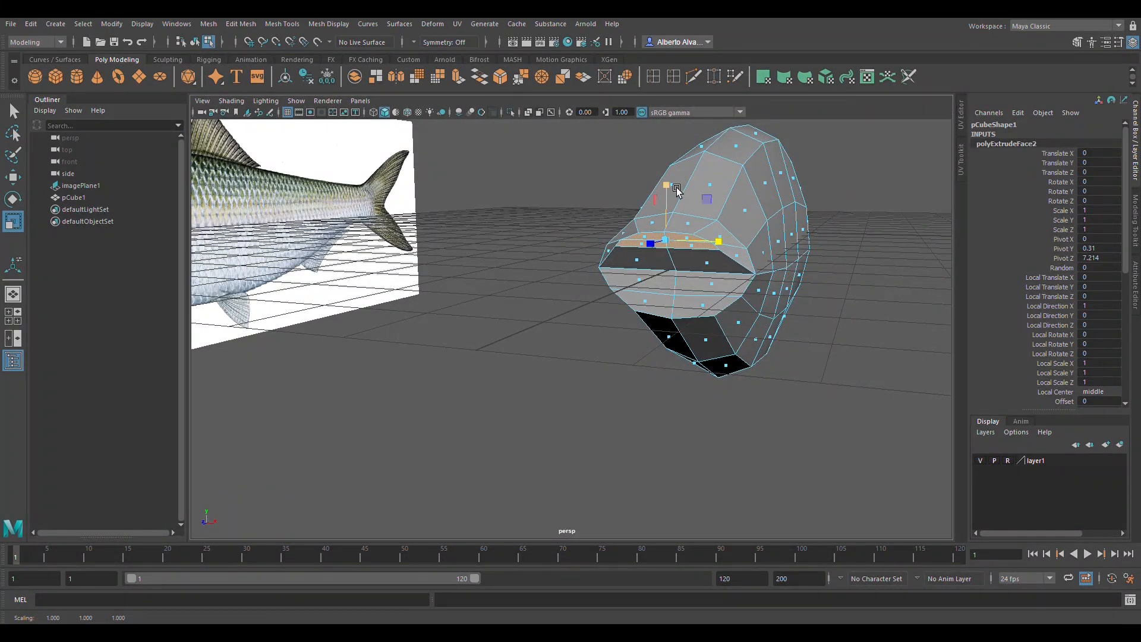
drag(677, 193, 644, 259)
Select the lower four faces of the head end, beneath the extruded upper jaw
key(space)
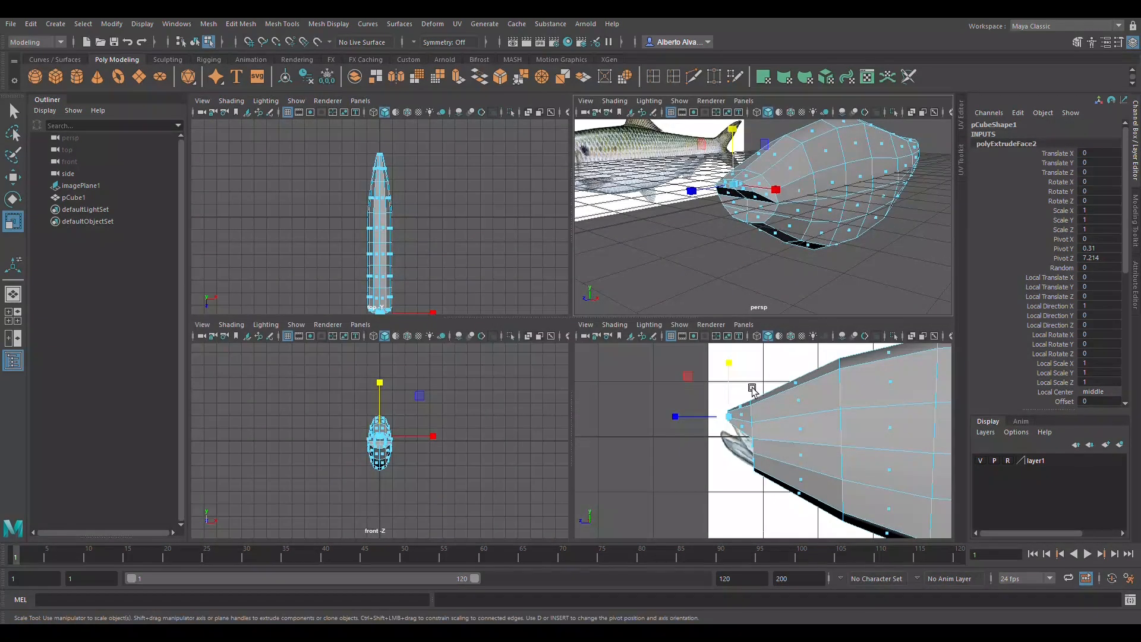
key(space)
scroll(591, 303, up, 3)
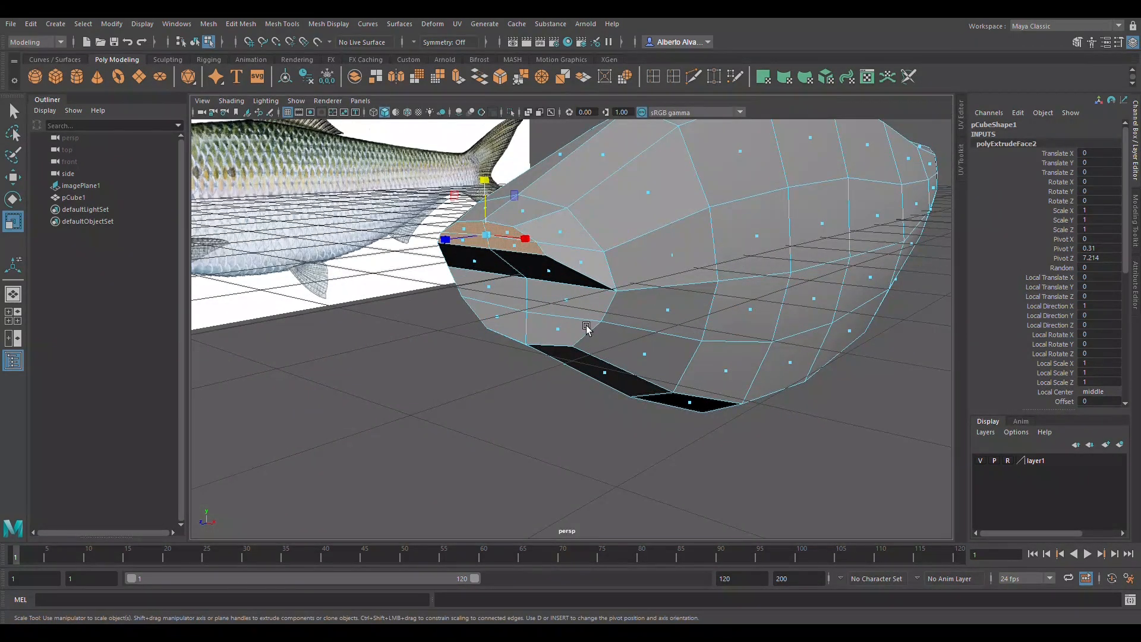
alt+drag(581, 323, 565, 262)
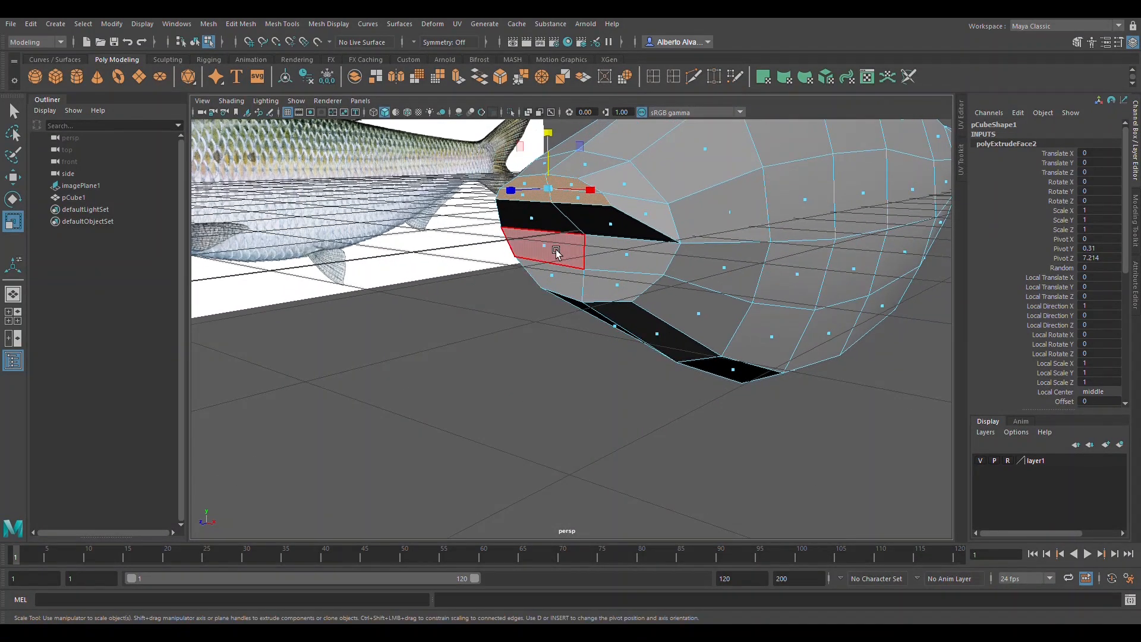
click(570, 253)
shift+click(568, 290)
shift+click(648, 262)
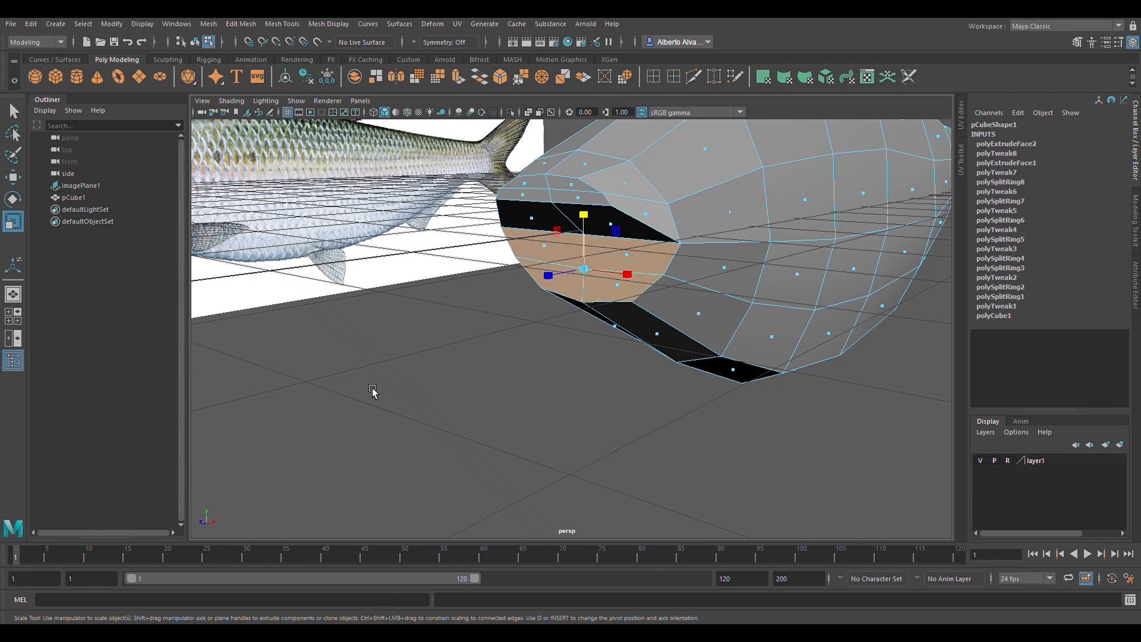
Extrude the lower head-end faces with zero thickness and move them forward and up in the side view to form the lower jaw
alt+right_drag(806, 281, 610, 363)
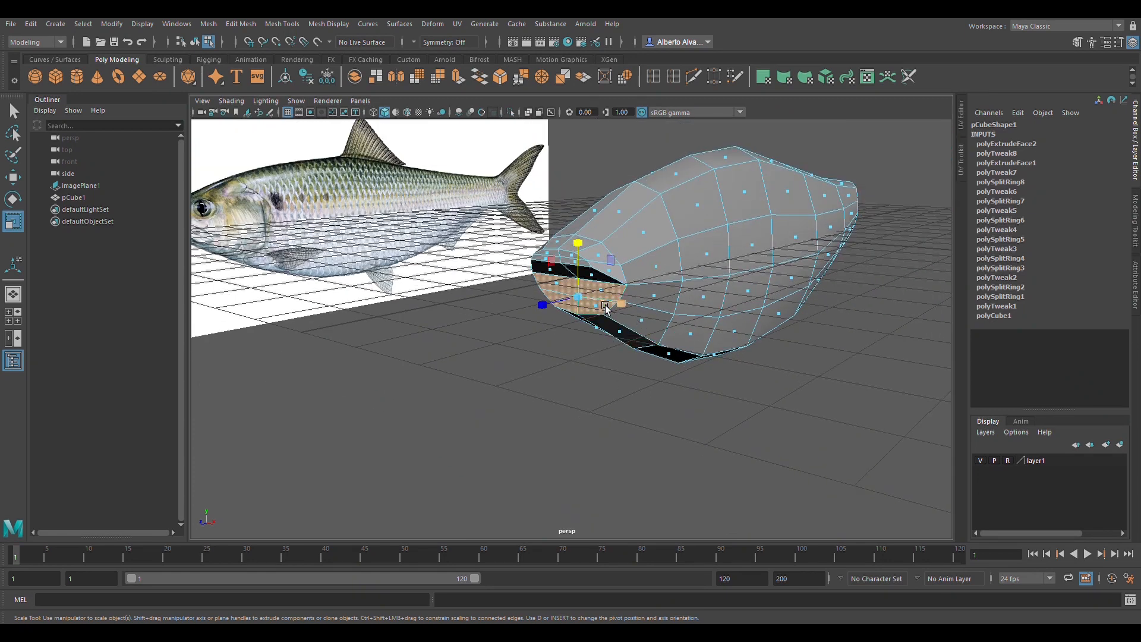
key(ctrl+e)
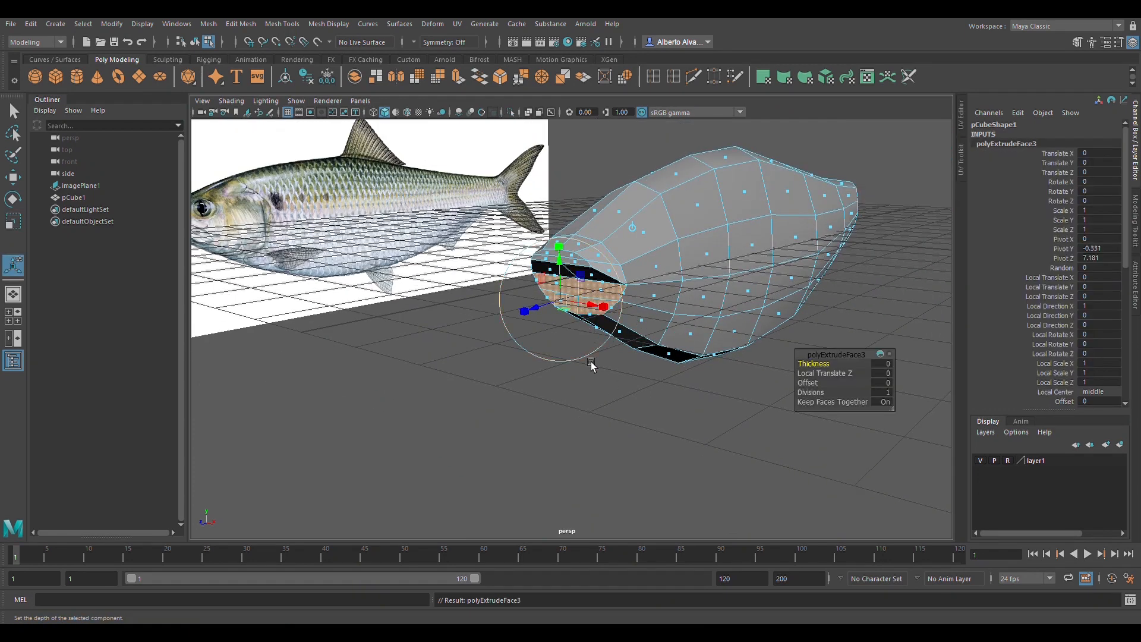
key(w)
alt+middle_drag(570, 310, 661, 313)
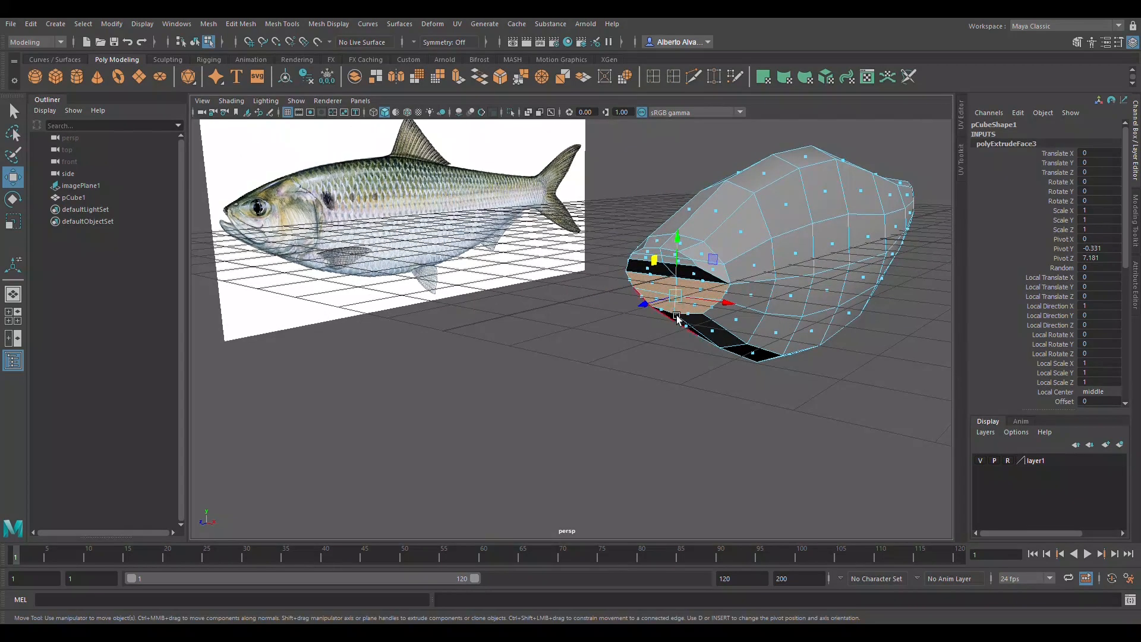
key(space)
middle_drag(725, 428, 690, 405)
key(space)
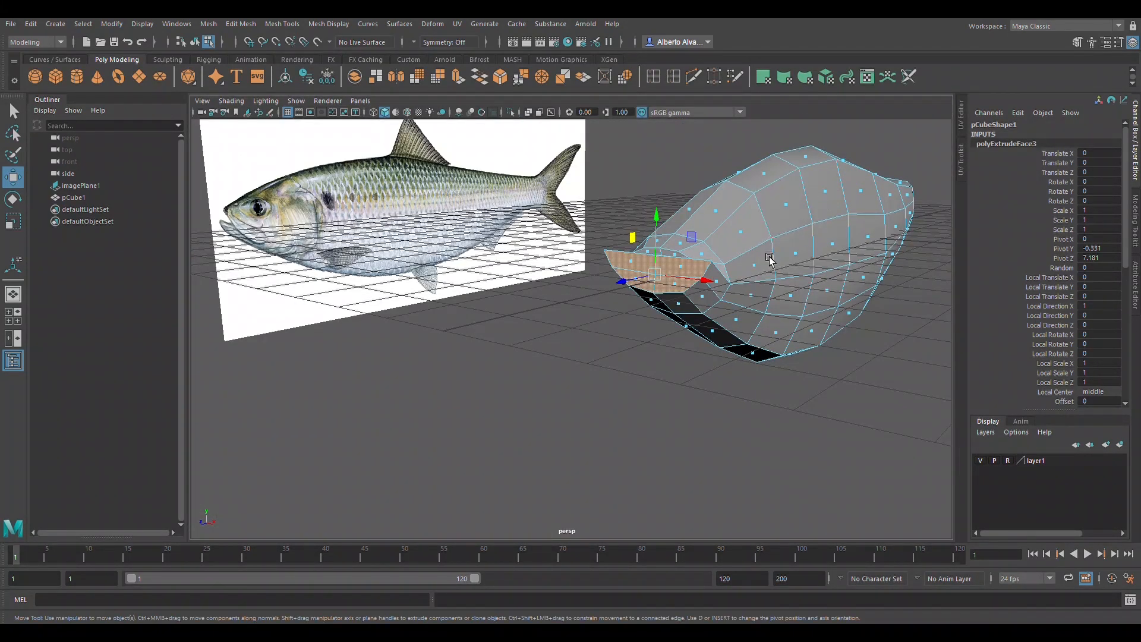
Scale the lower-jaw end faces narrower across the fish's width and reduce their height
alt+right_drag(690, 321, 718, 318)
alt+middle_drag(719, 318, 695, 329)
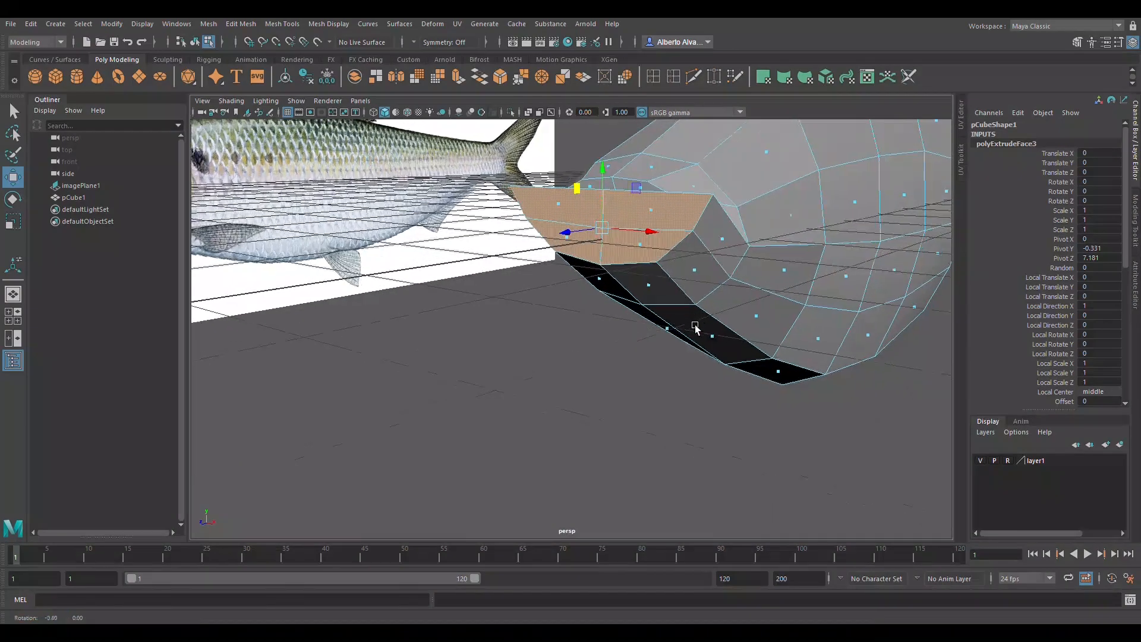
alt+drag(695, 329, 604, 330)
key(r)
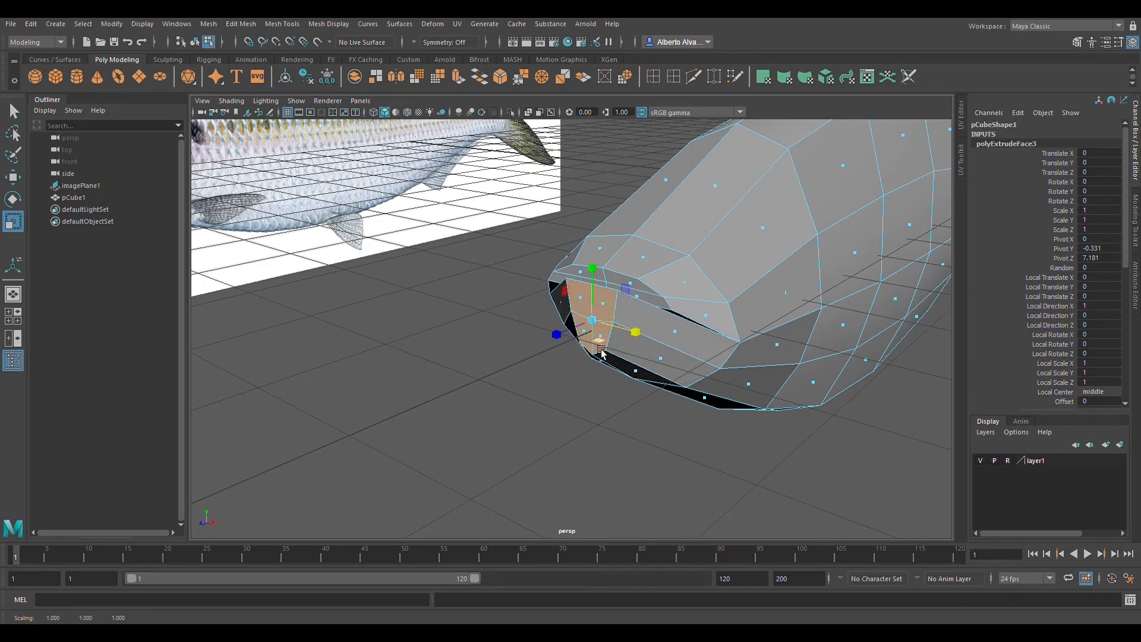
drag(605, 273, 602, 287)
Move the lower-jaw end faces slightly down in the side view to open the mouth gap below the upper jaw
alt+drag(729, 337, 696, 345)
key(f)
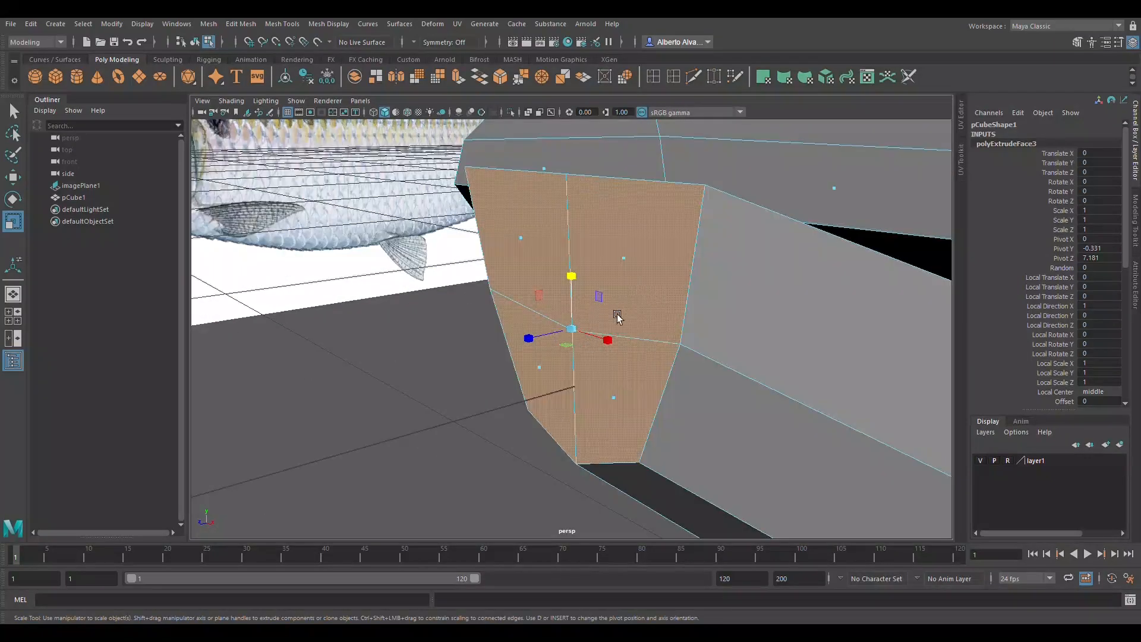
scroll(658, 315, down, 6)
alt+drag(627, 313, 594, 321)
key(space)
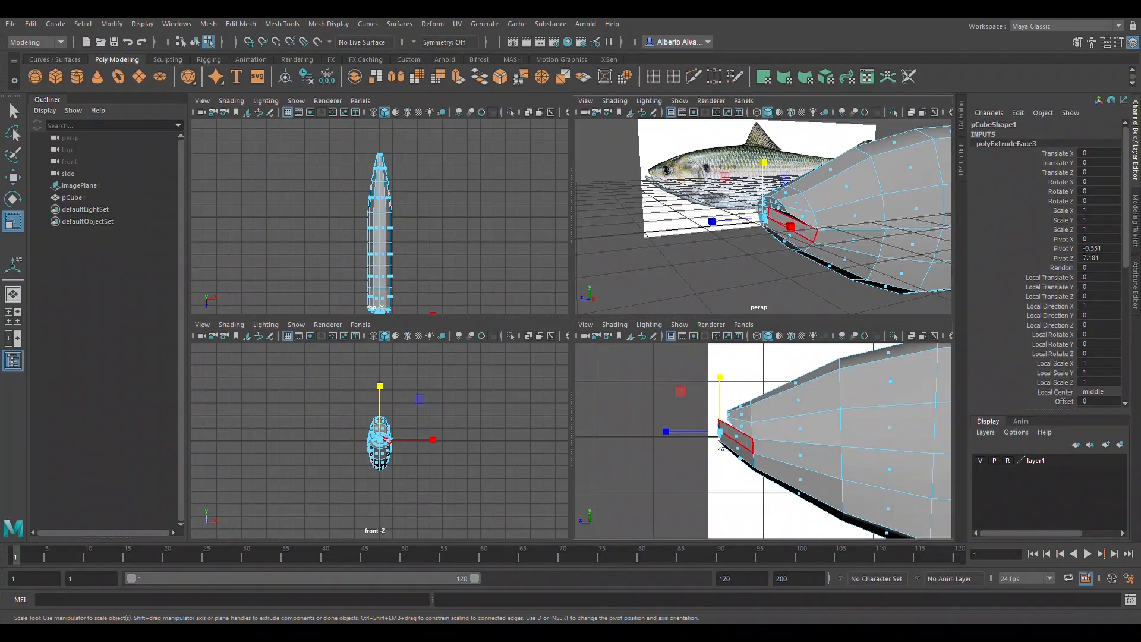
key(space)
key(w)
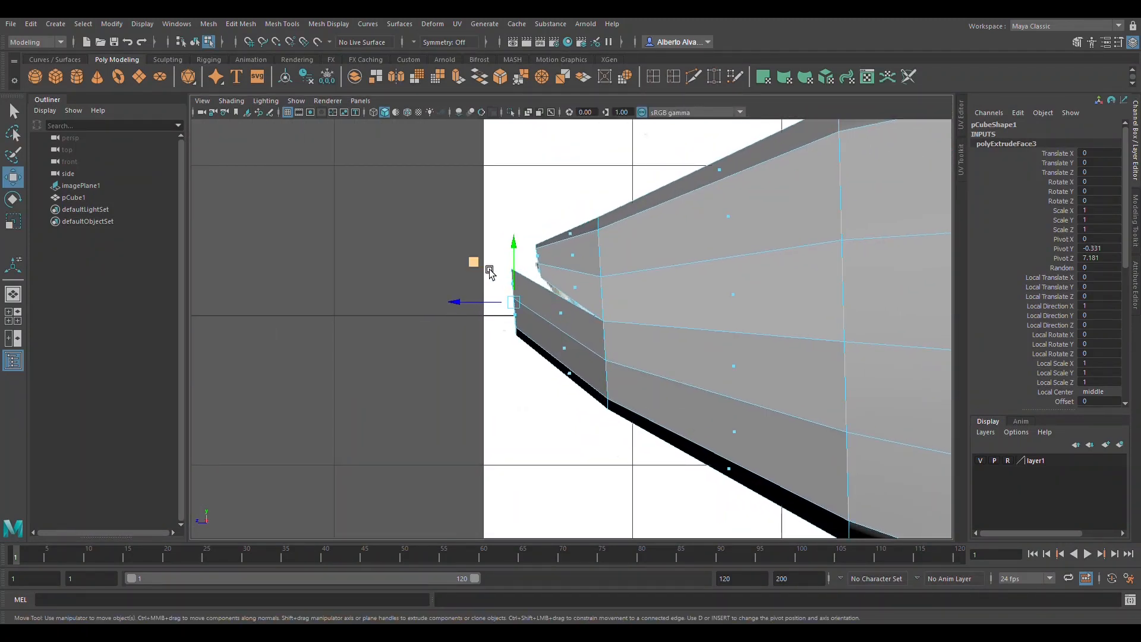
mouse_move(492, 272)
mouse_down()
mouse_move(520, 322)
mouse_move(493, 287)
mouse_up()
Scale the lower-jaw end faces vertically to about 0.44 and bring the mouth into a frontal perspective view
key(space)
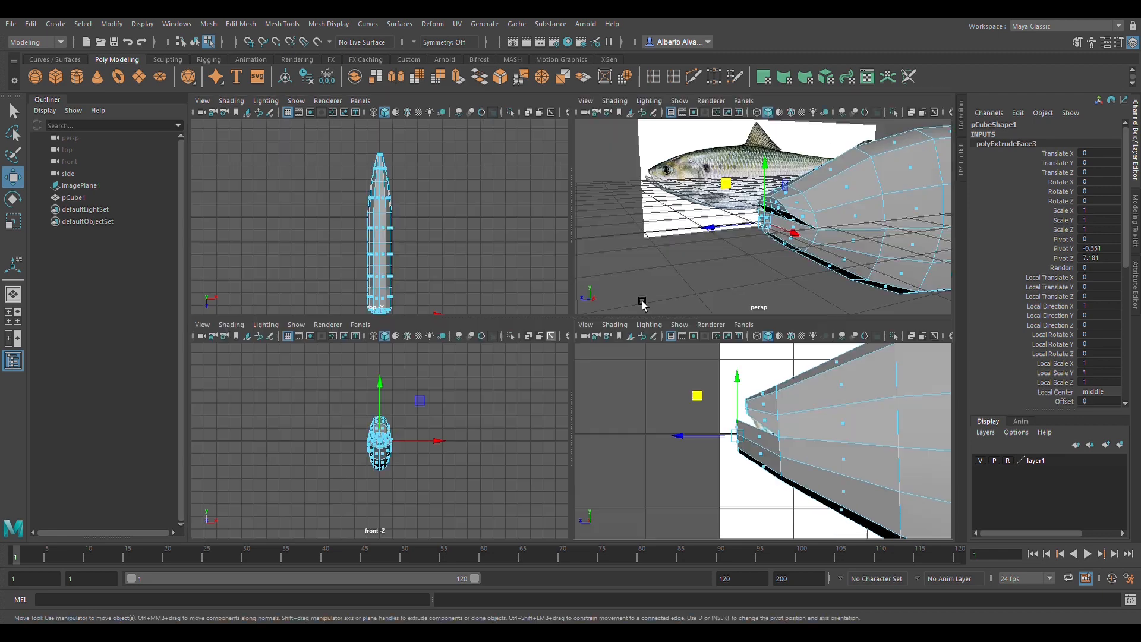
key(space)
alt+drag(677, 287, 684, 318)
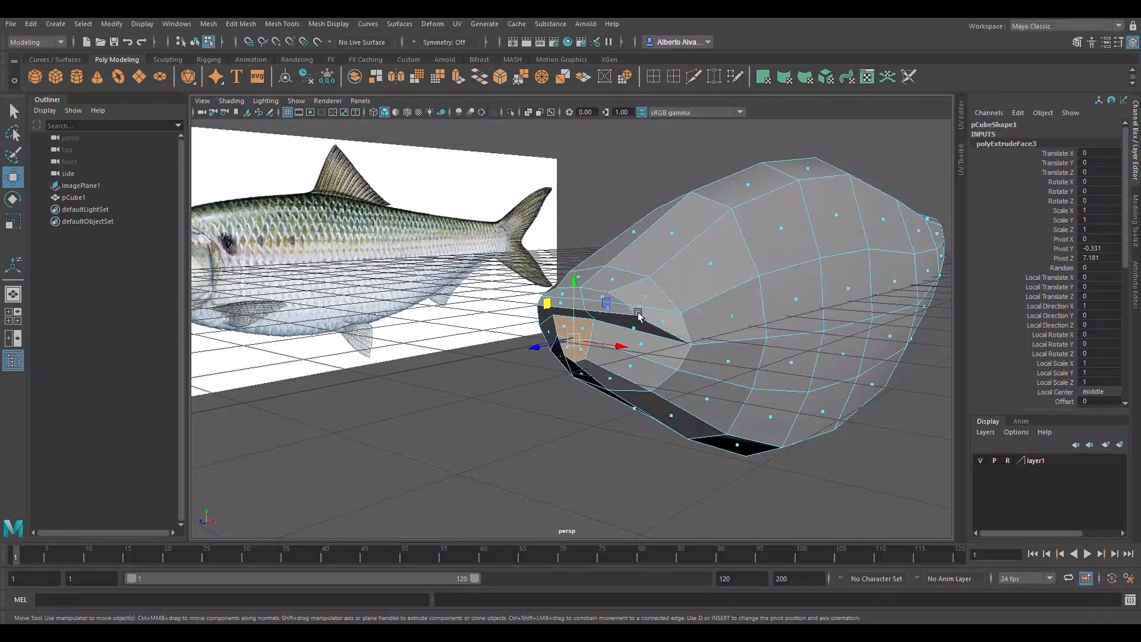
key(r)
drag(586, 292, 577, 318)
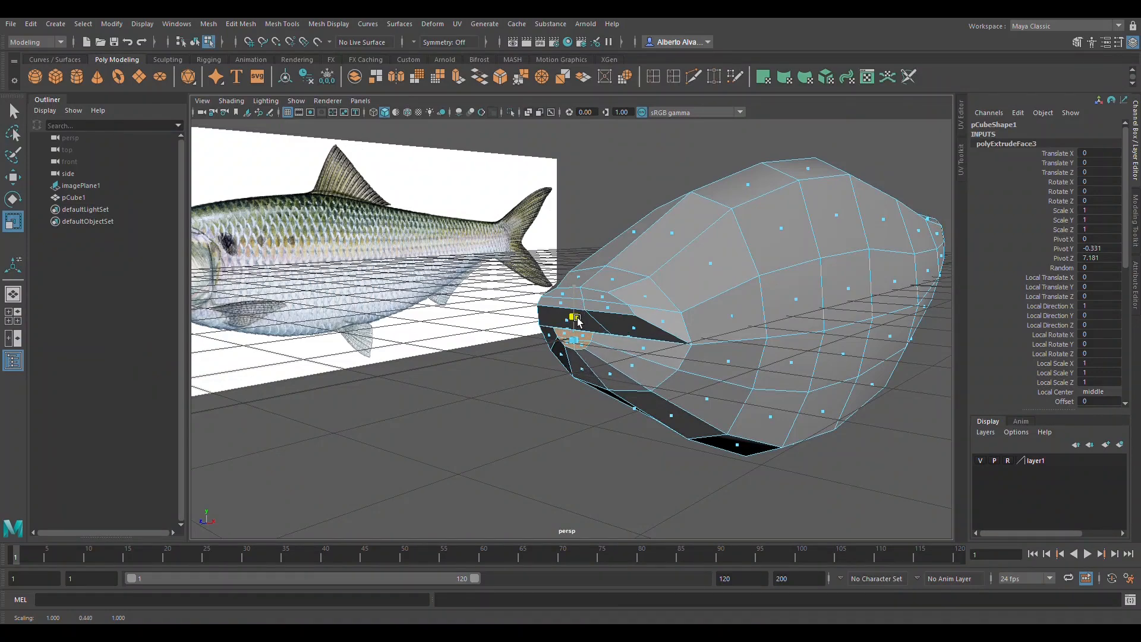
alt+drag(612, 368, 712, 390)
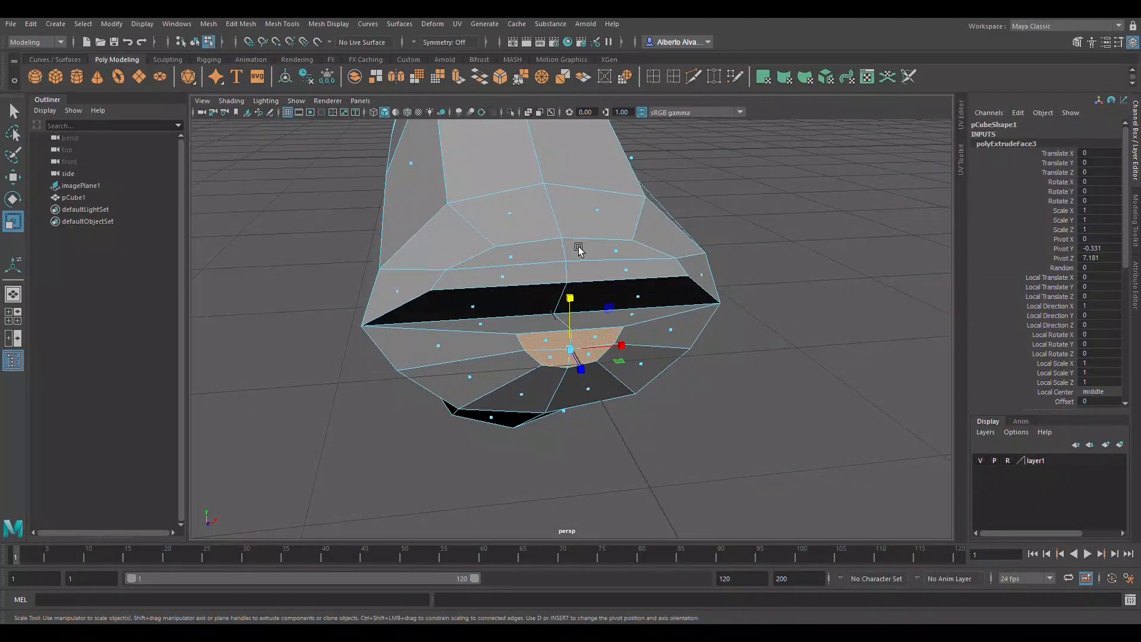
alt+drag(526, 289, 671, 308)
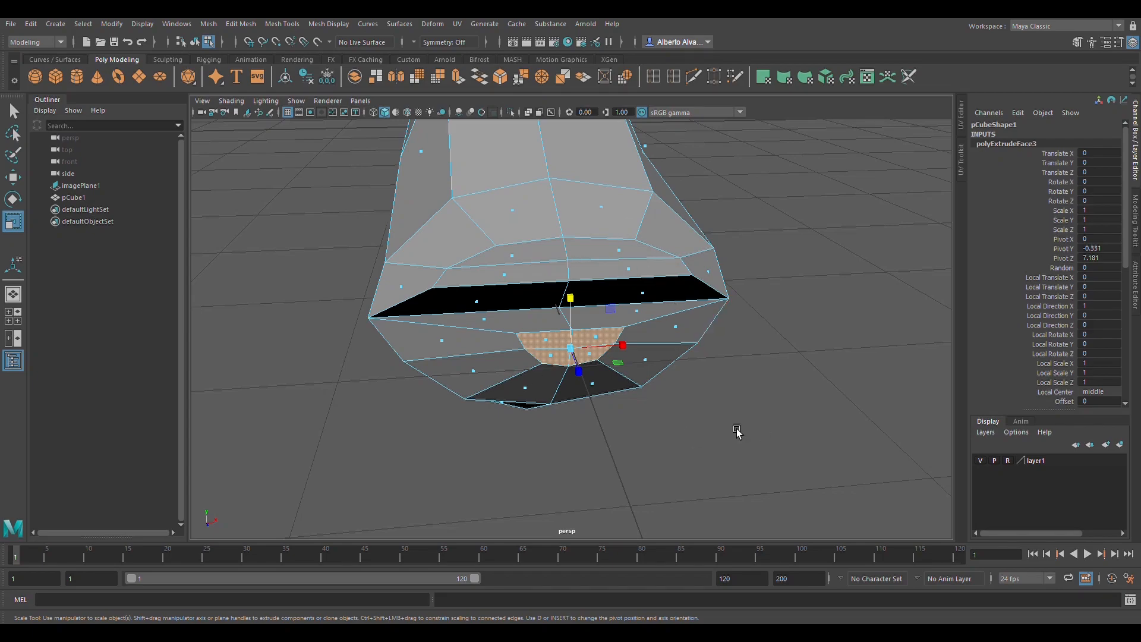
mouse_move(654, 398)
alt+mouse_down()
mouse_move(570, 375)
mouse_move(652, 405)
mouse_move(723, 382)
mouse_move(633, 388)
mouse_move(716, 394)
mouse_move(744, 384)
mouse_move(659, 380)
alt+mouse_up()
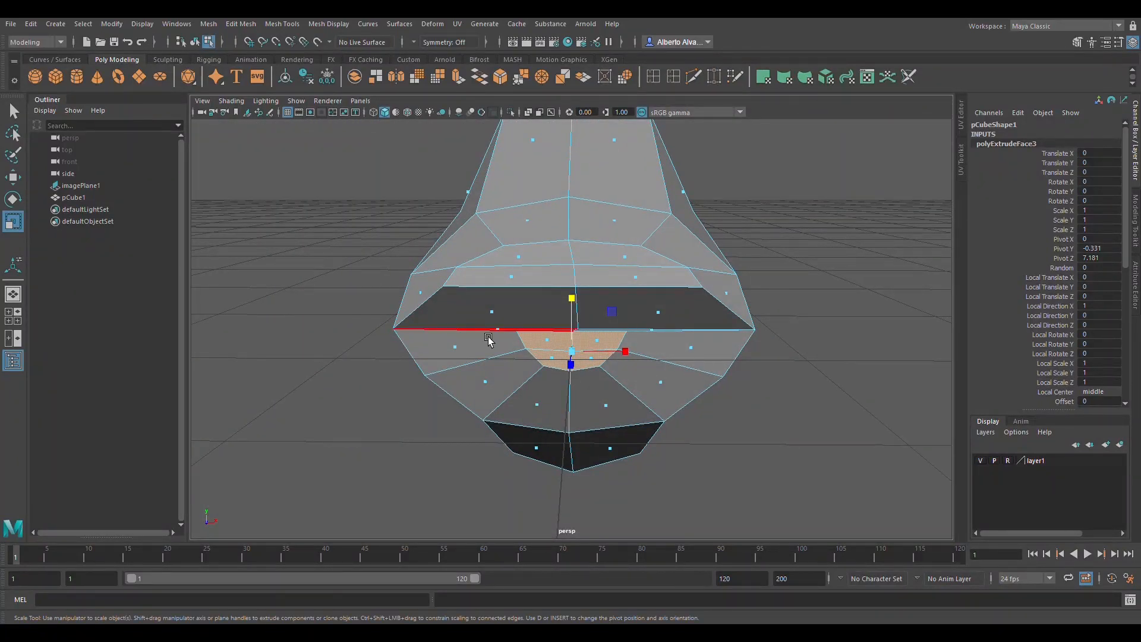
Extrude the upper-jaw end faces together with the faces lining the mouth gap, scaling their width and height to about 0.73
alt+drag(487, 336, 543, 274)
click(549, 258)
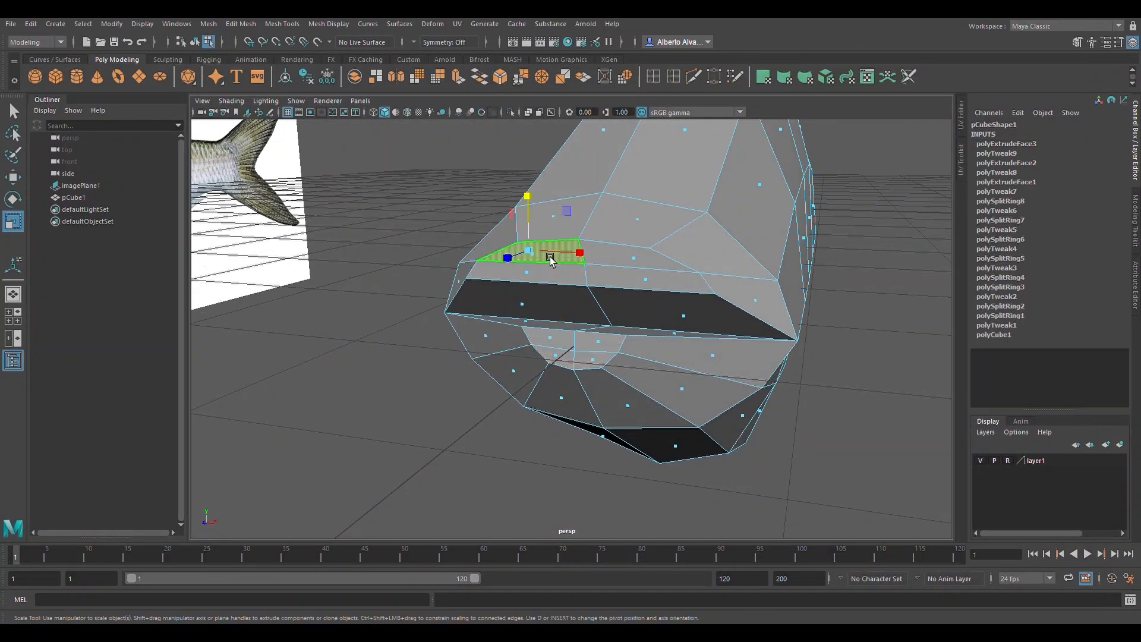
shift+click(636, 260)
shift+click(656, 280)
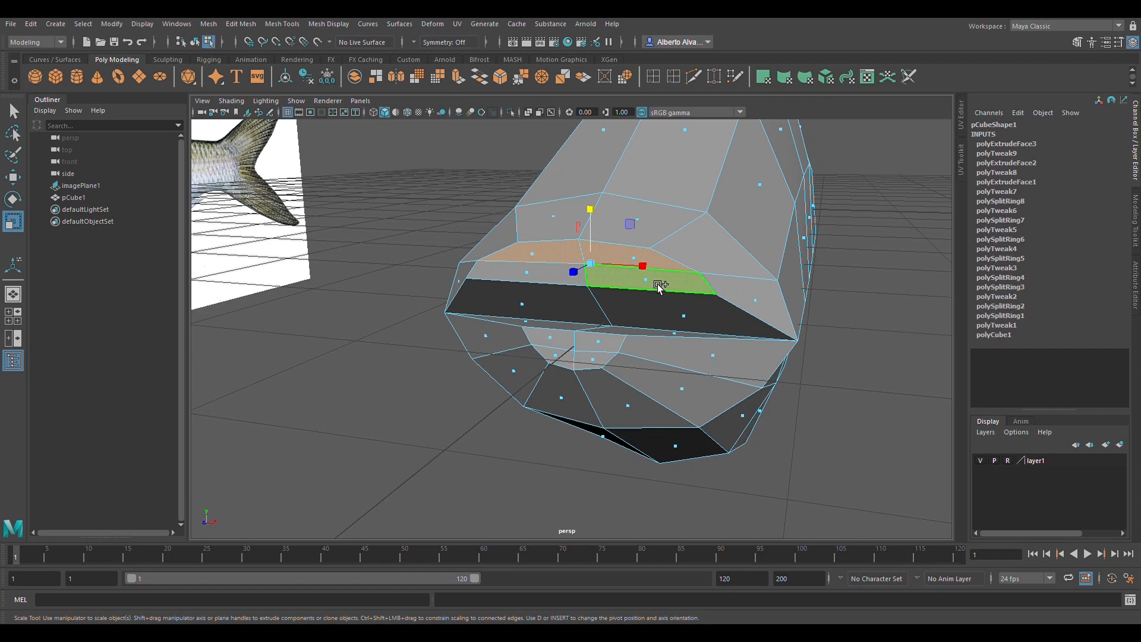
shift+click(537, 273)
alt+drag(659, 304, 763, 366)
shift+click(711, 326)
shift+click(631, 327)
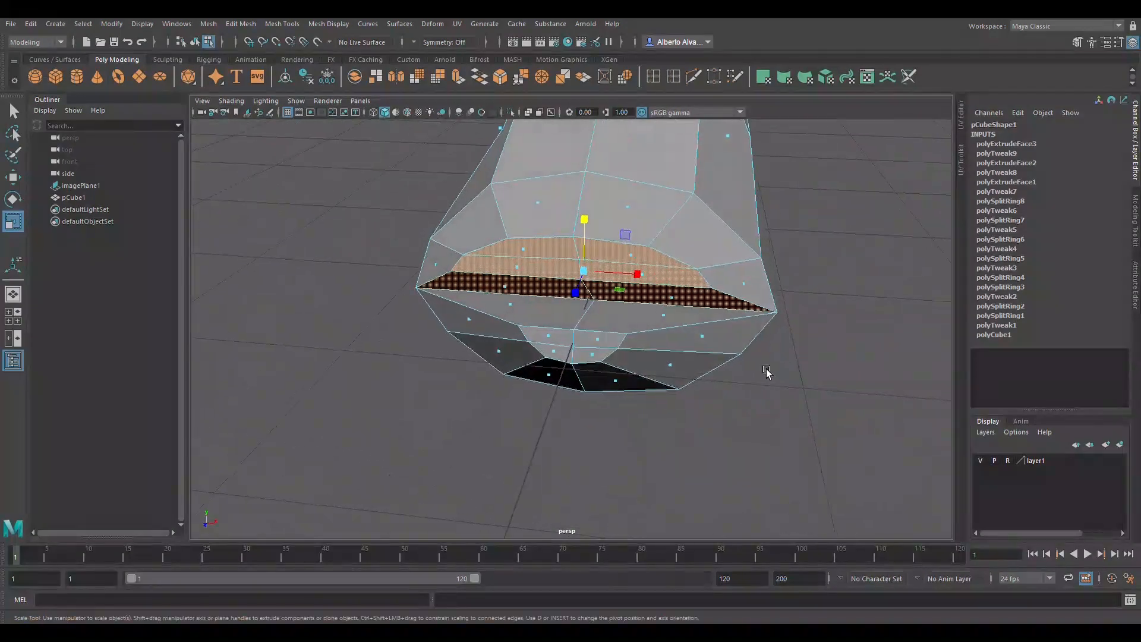
shift+click(679, 322)
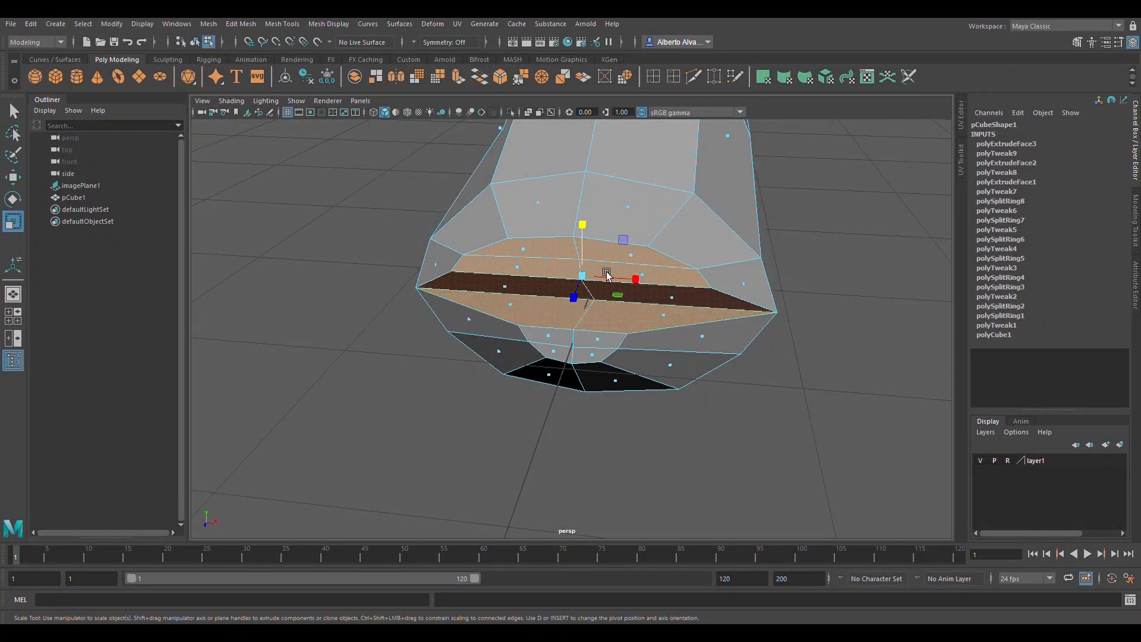
alt+drag(585, 289, 612, 261)
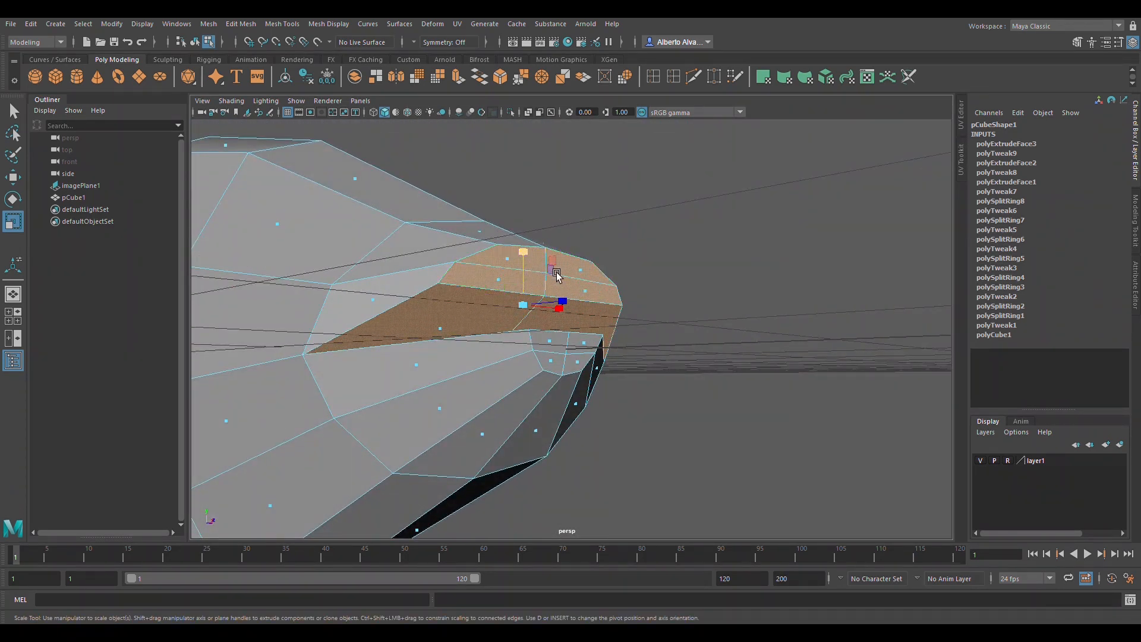
alt+drag(556, 292, 702, 347)
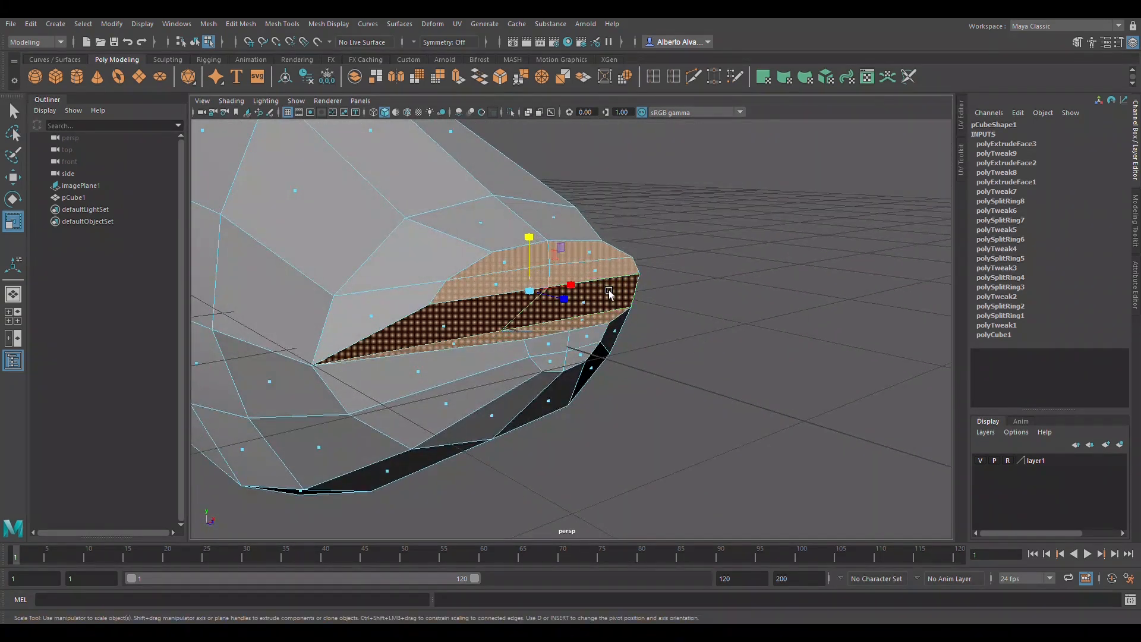
key(ctrl+e)
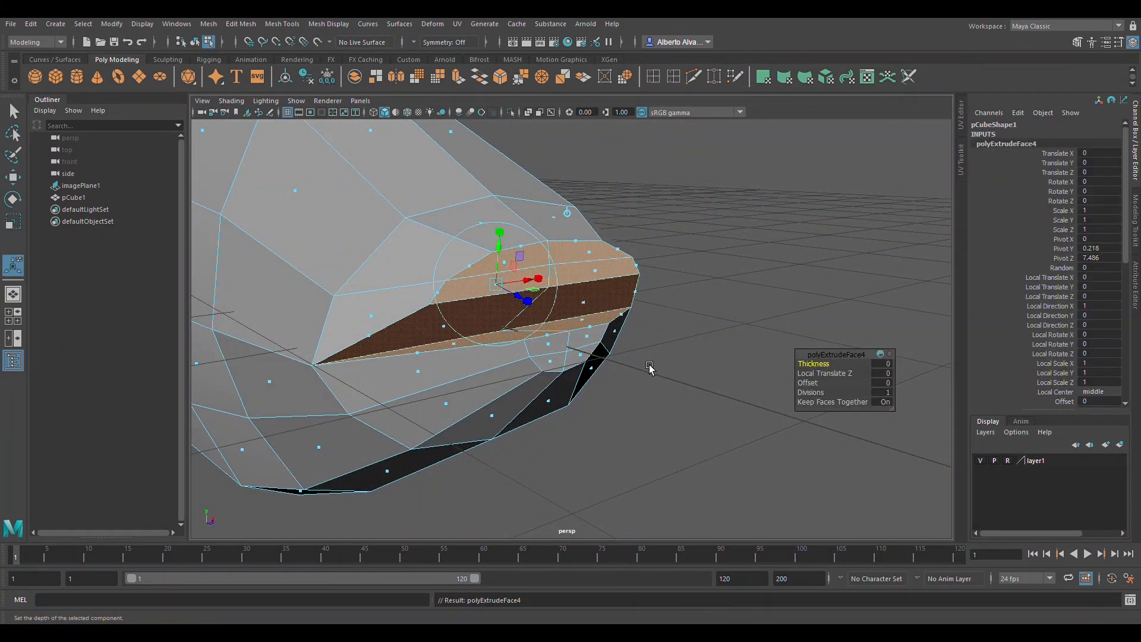
key(r)
alt+drag(664, 295, 620, 286)
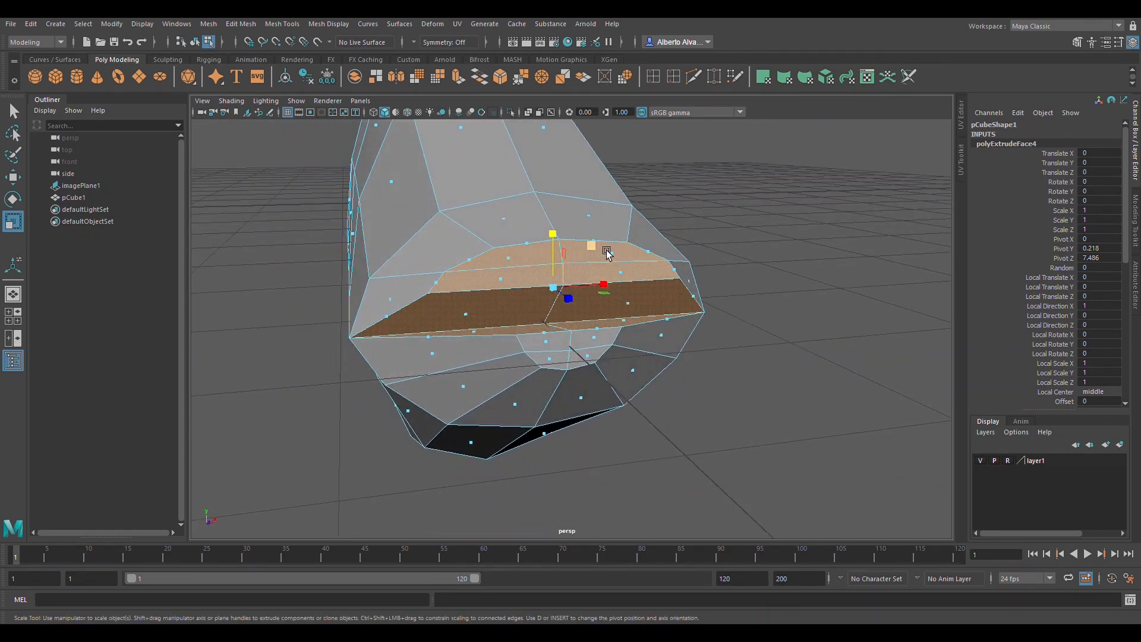
drag(605, 255, 602, 260)
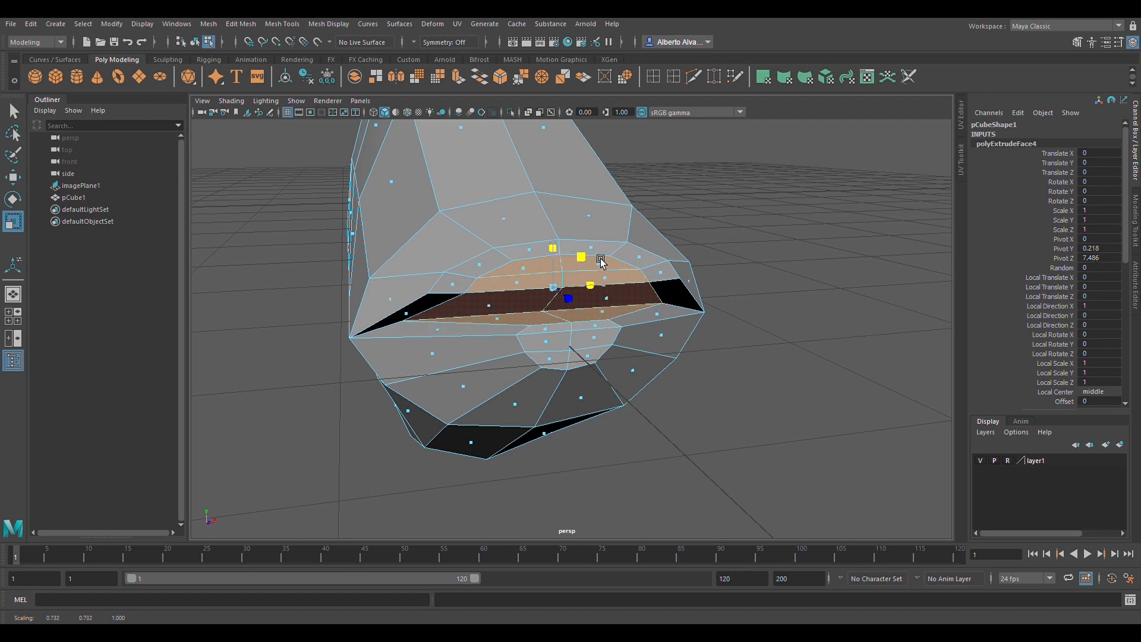
alt+drag(600, 259, 633, 318)
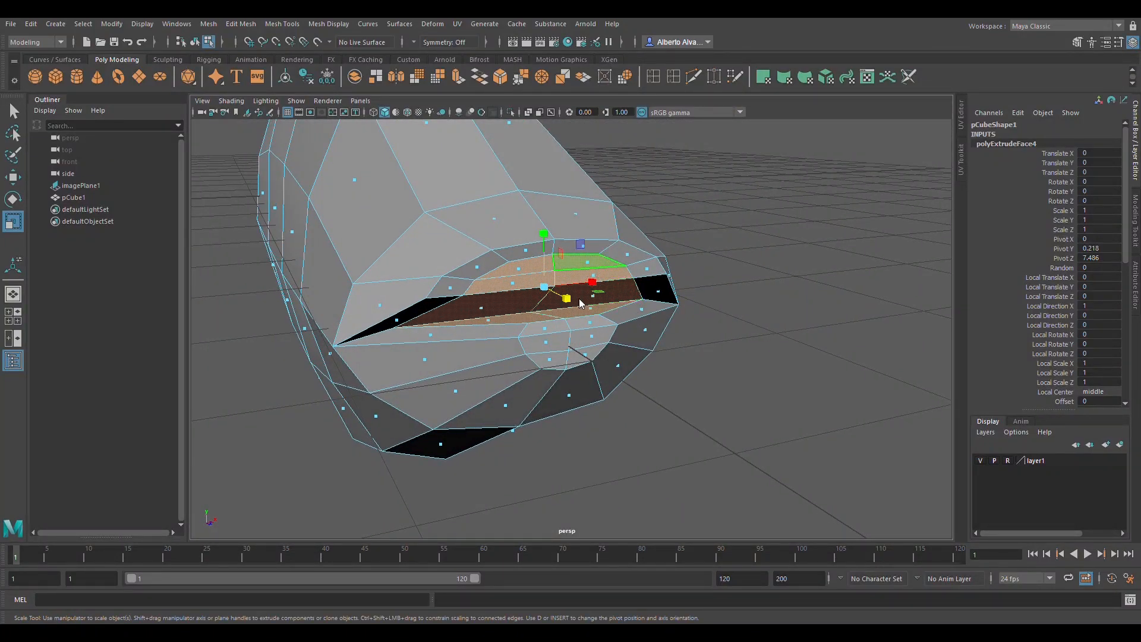
Extrude the inner mouth faces again and move them back into the head in the side view to hollow the mouth
key(ctrl+e)
key(w)
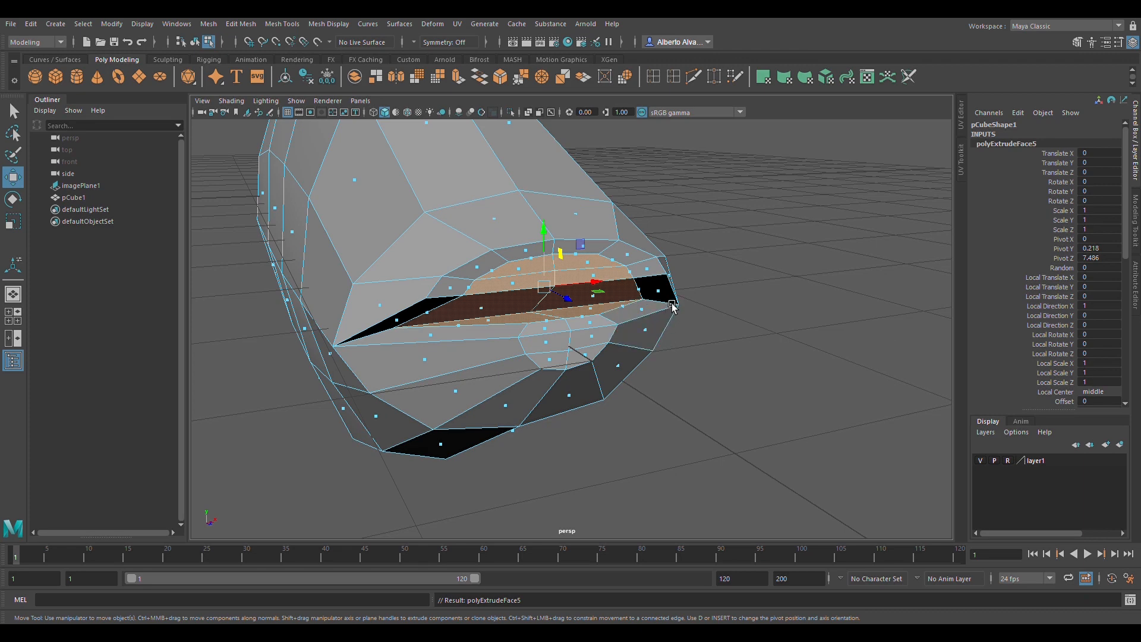
alt+drag(672, 305, 514, 284)
drag(607, 263, 753, 309)
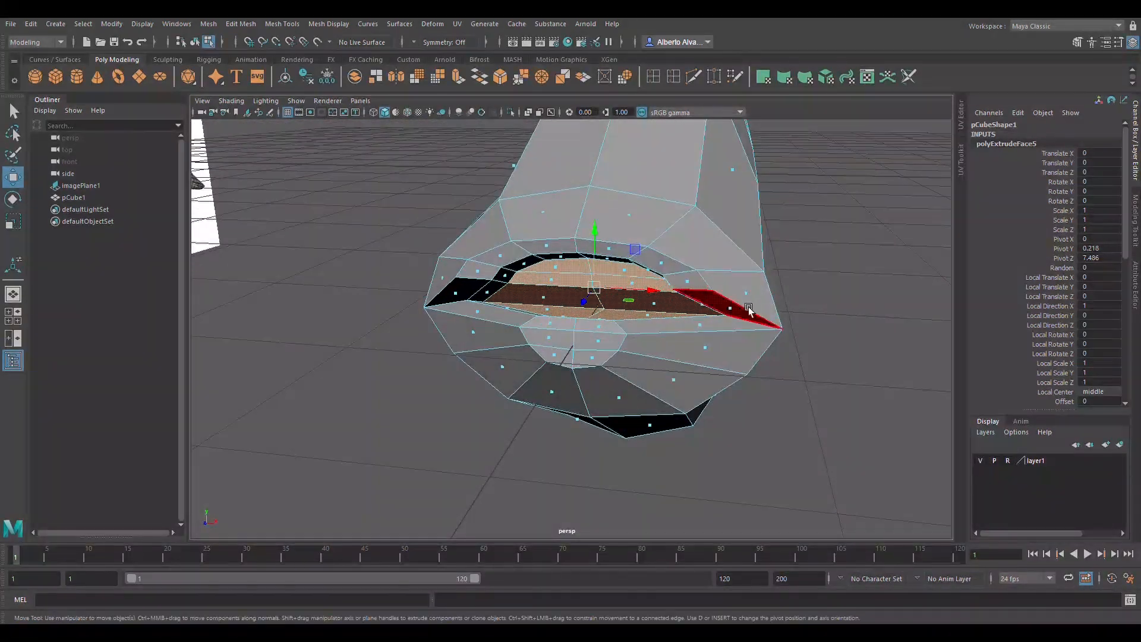
key(space)
key(space)
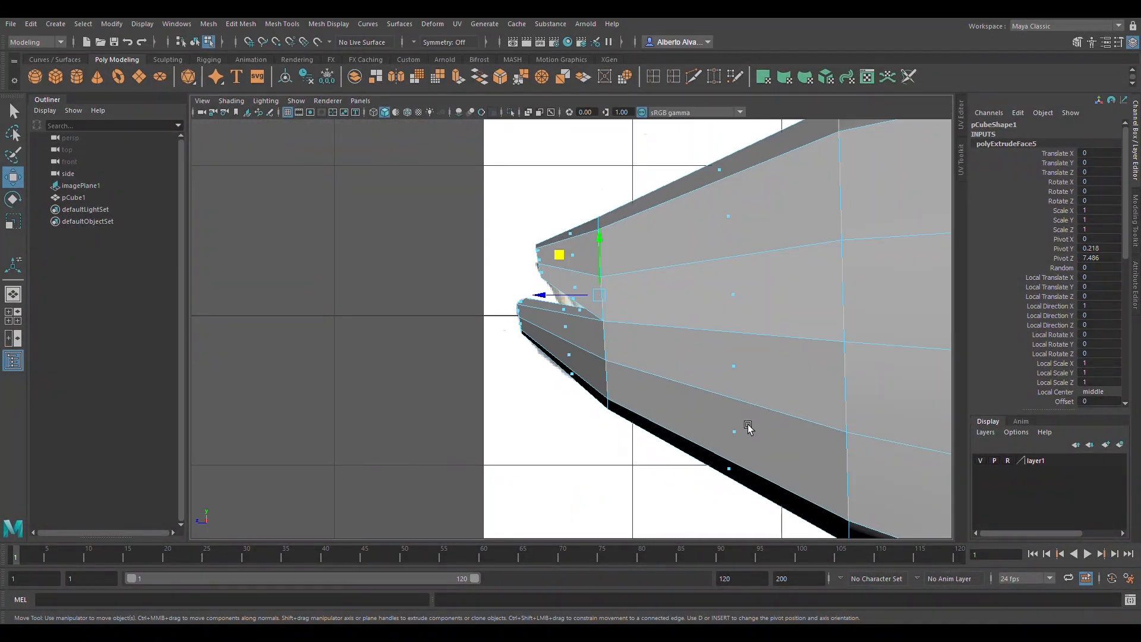
key(4)
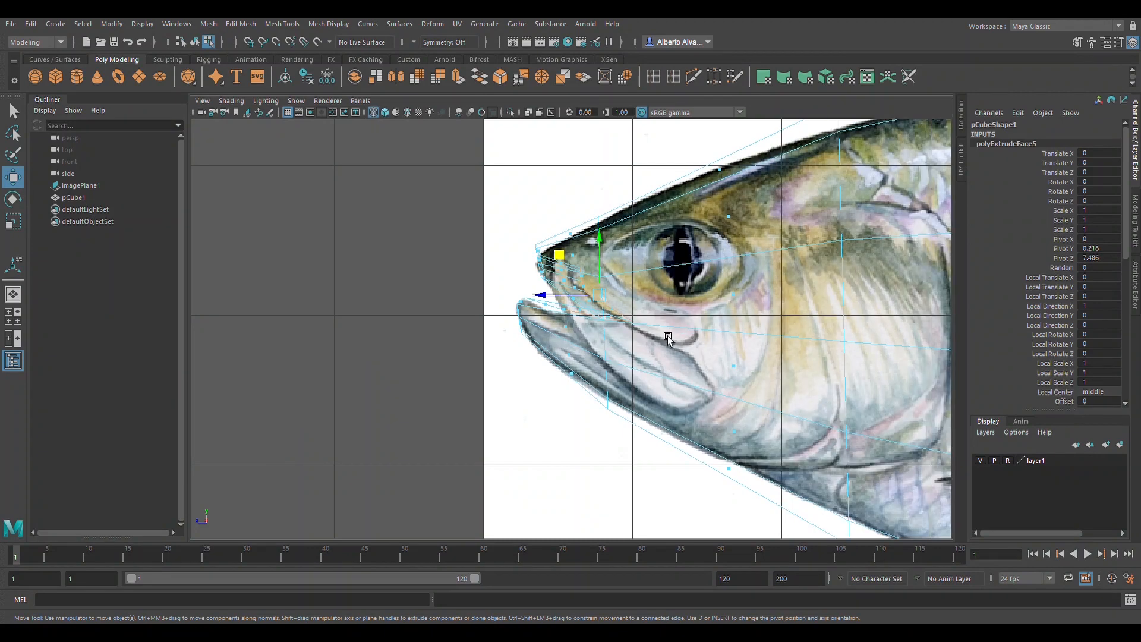
scroll(648, 340, up, 5)
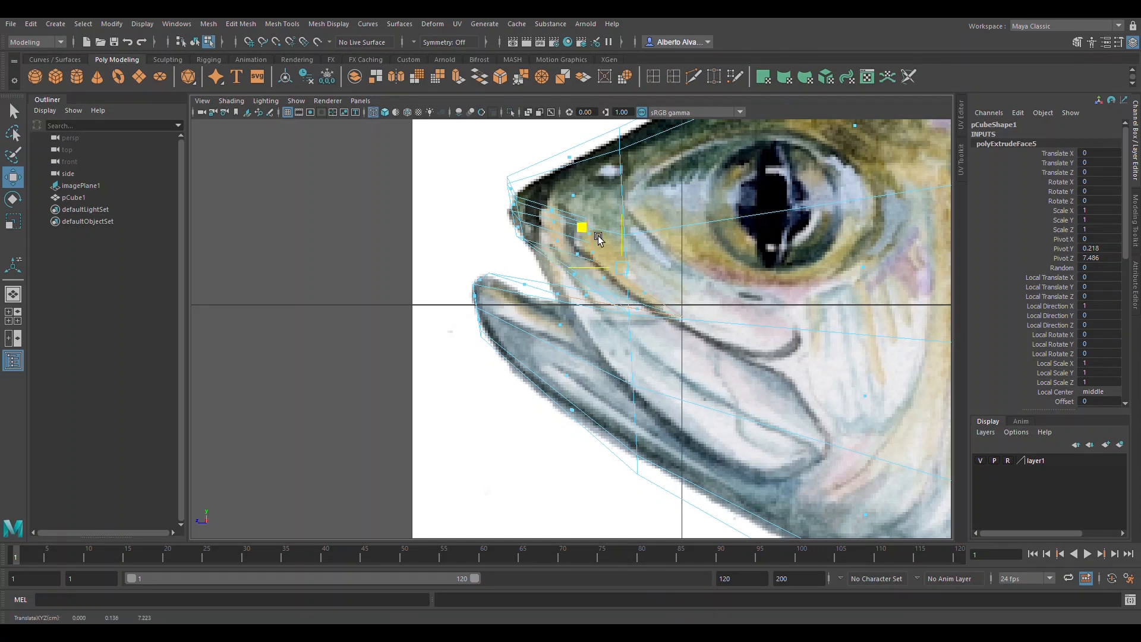
drag(598, 236, 579, 235)
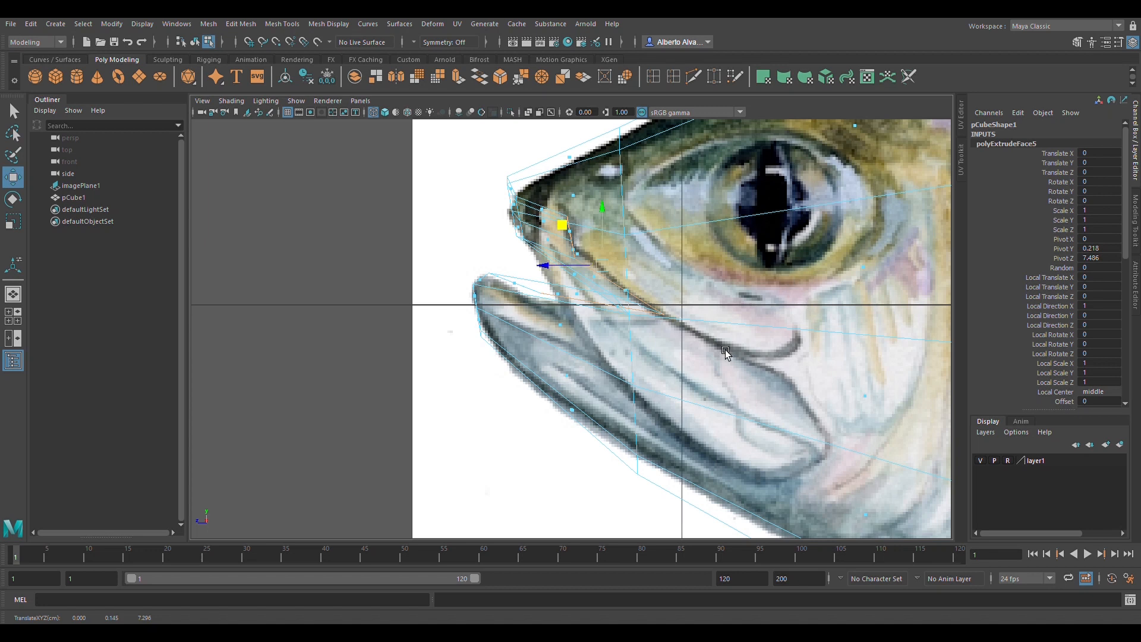
Deselect the mouth faces and examine the hollowed mouth and head shape in the shaded perspective view
key(5)
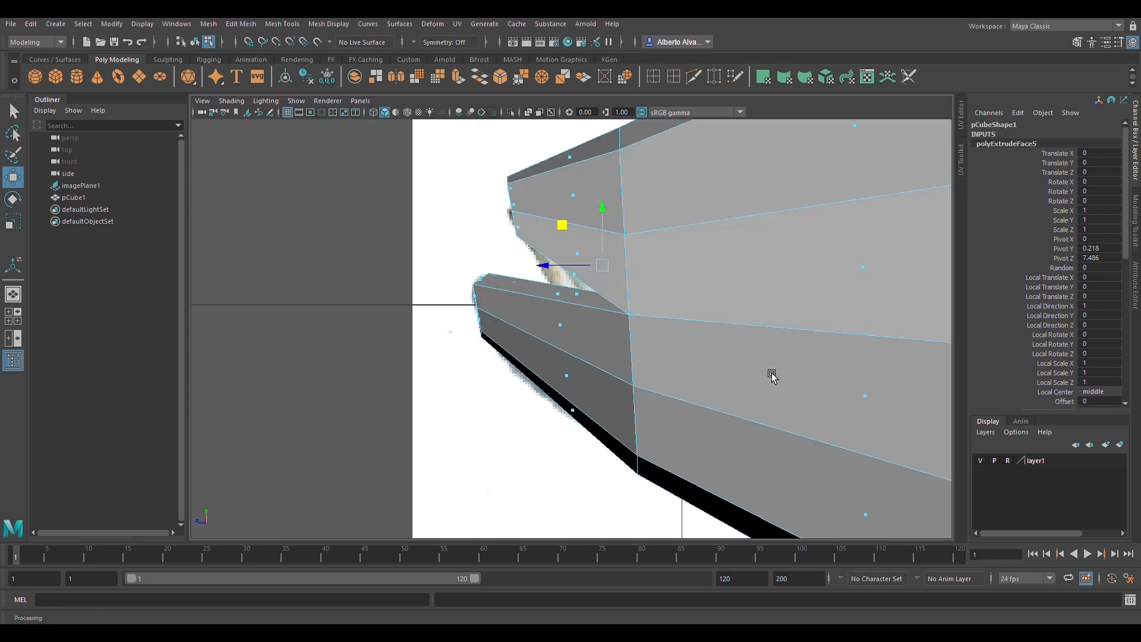
key(space)
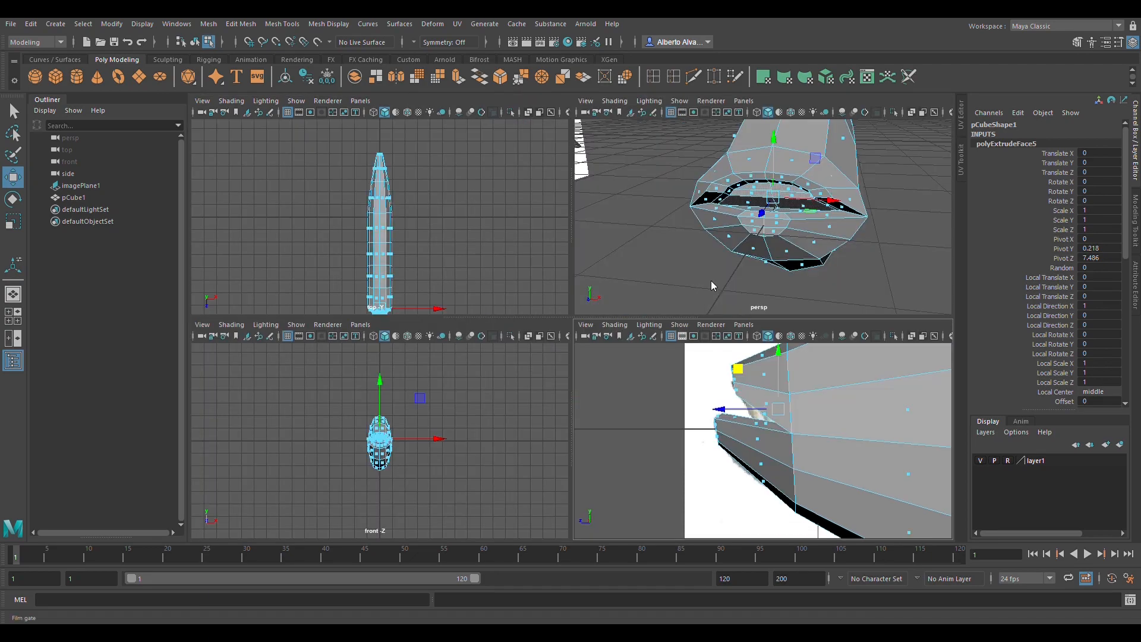
key(space)
alt+drag(743, 273, 731, 235)
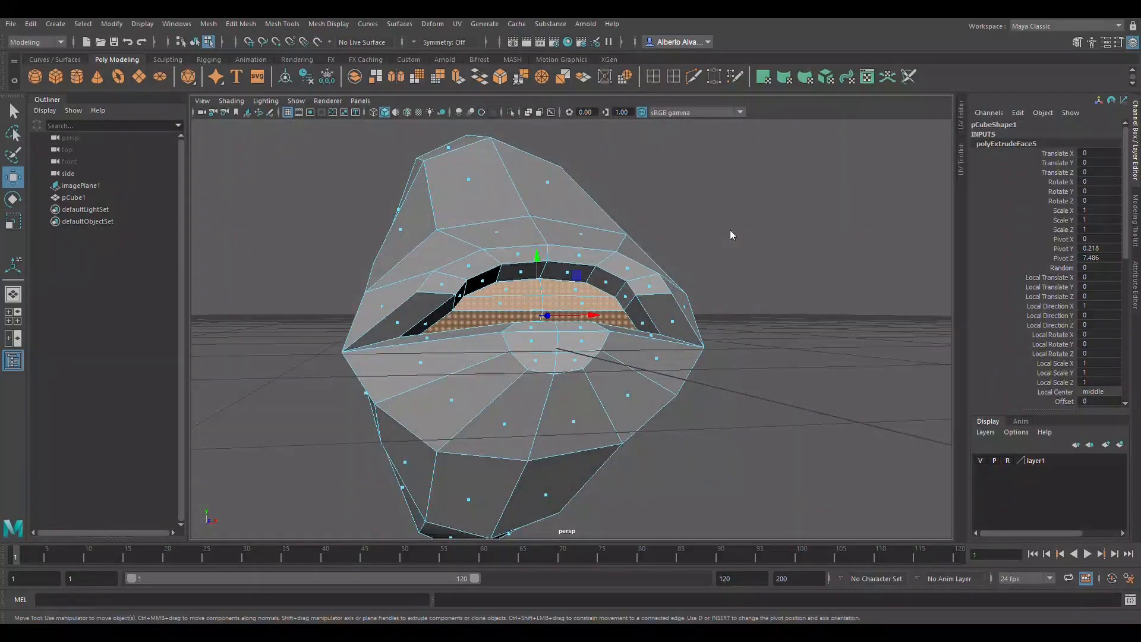
click(799, 200)
alt+drag(812, 268, 645, 341)
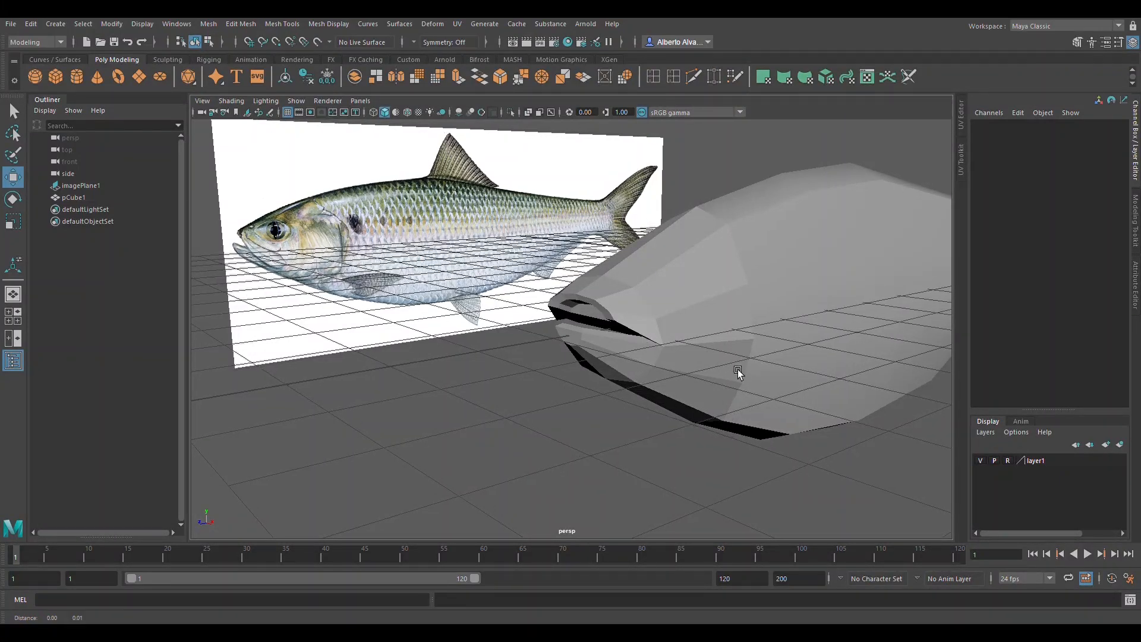
scroll(724, 358, up, 4)
alt+drag(784, 311, 665, 248)
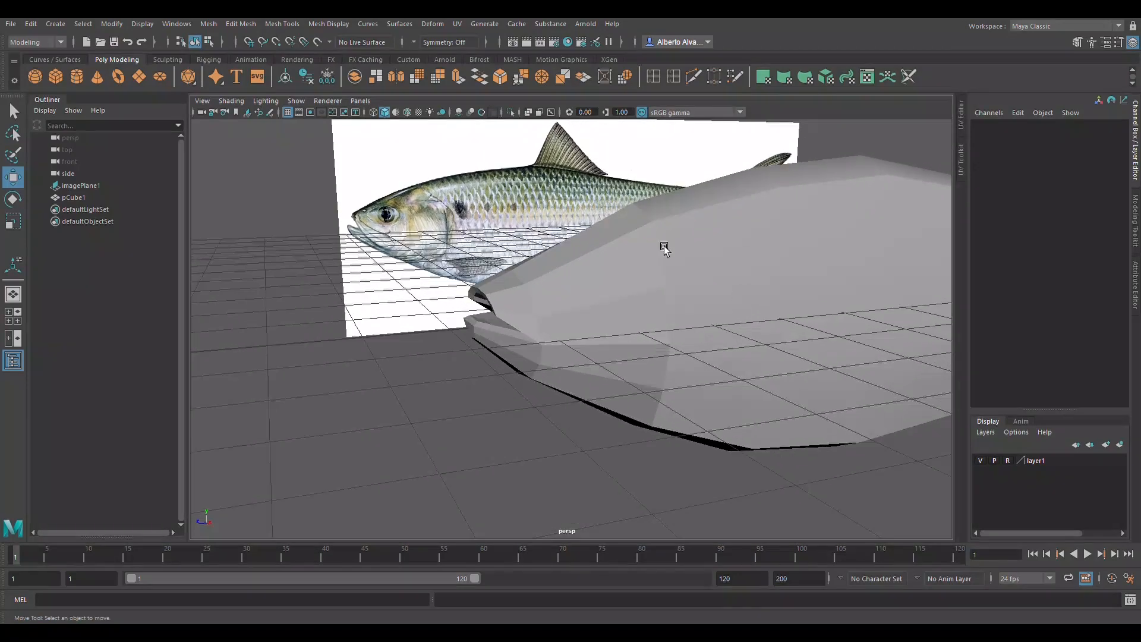
Select the fish body in the side view and switch it to vertex editing in wireframe over the reference
key(space)
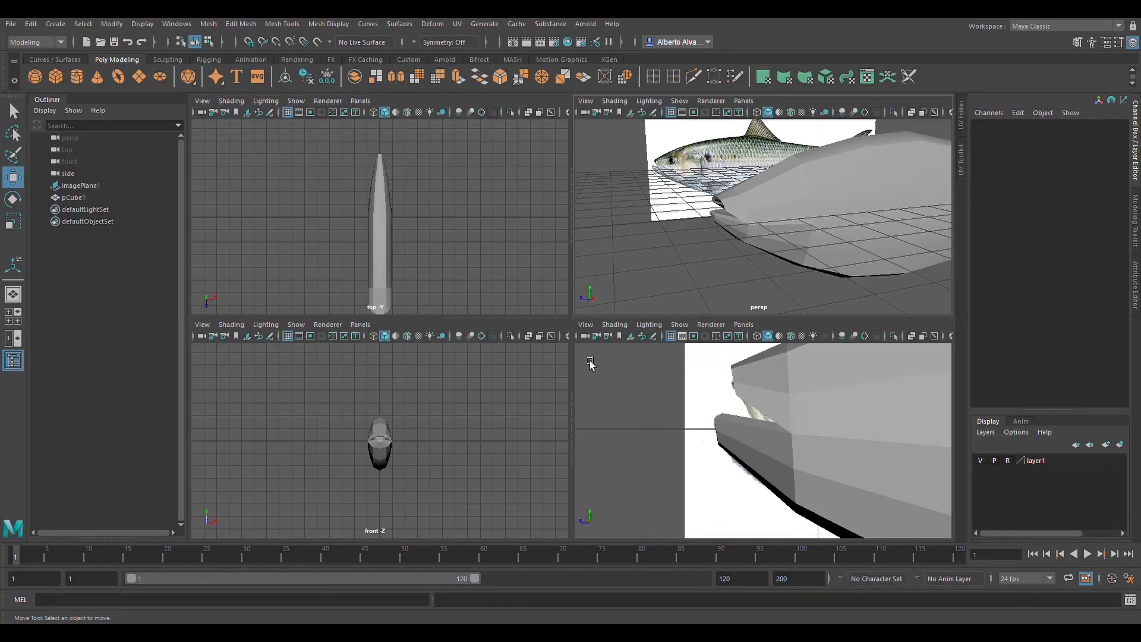
key(space)
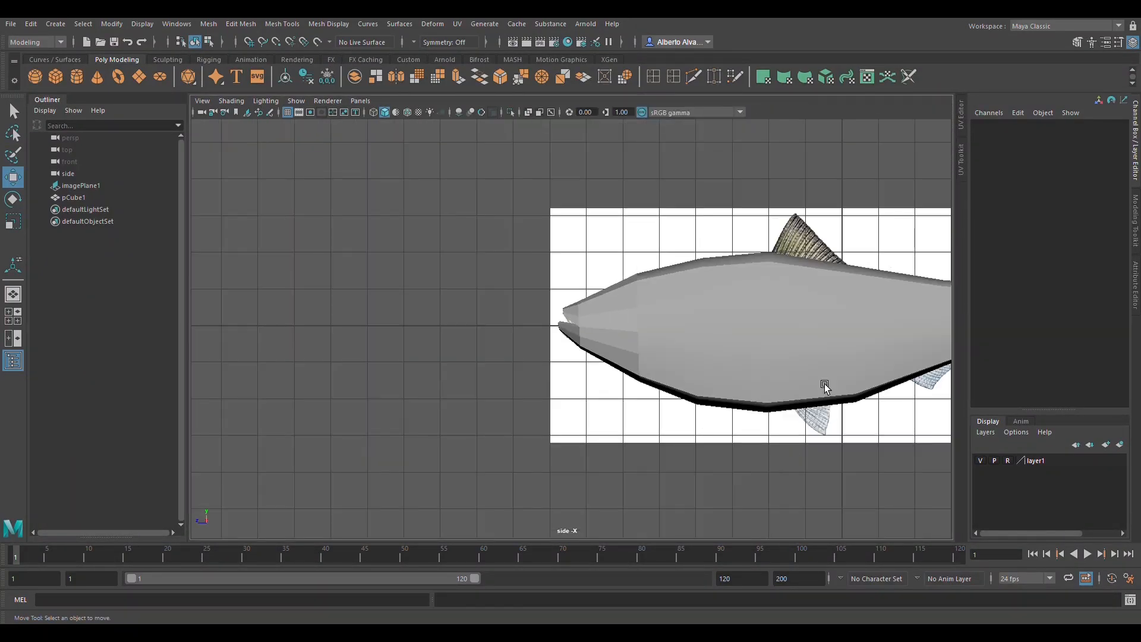
scroll(629, 358, up, 5)
scroll(601, 350, up, 3)
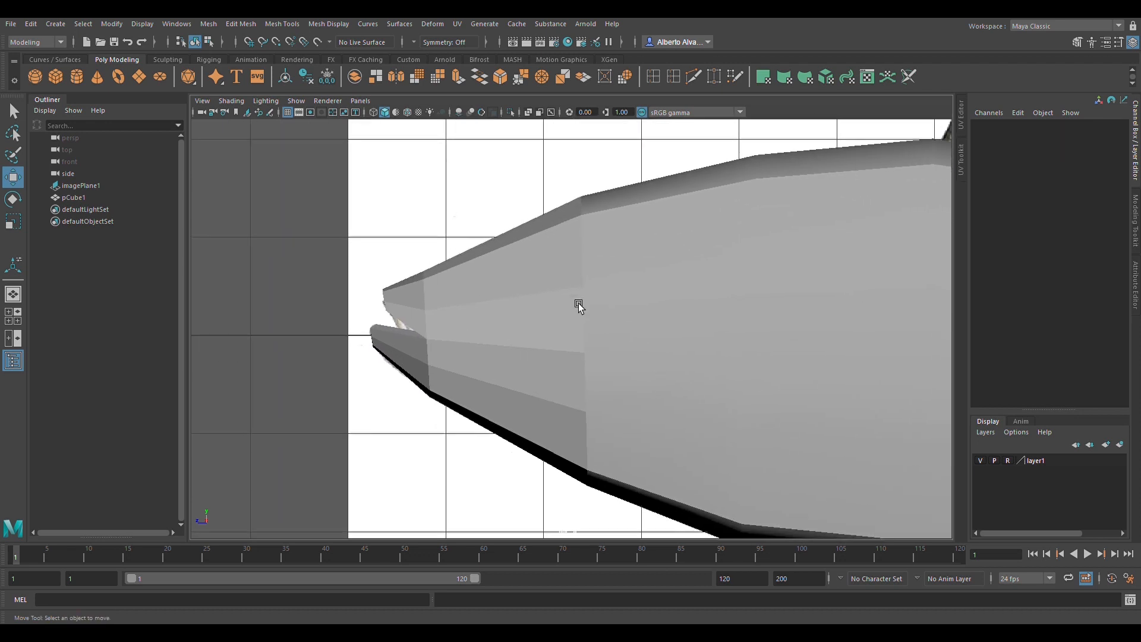
key(4)
key(5)
click(590, 289)
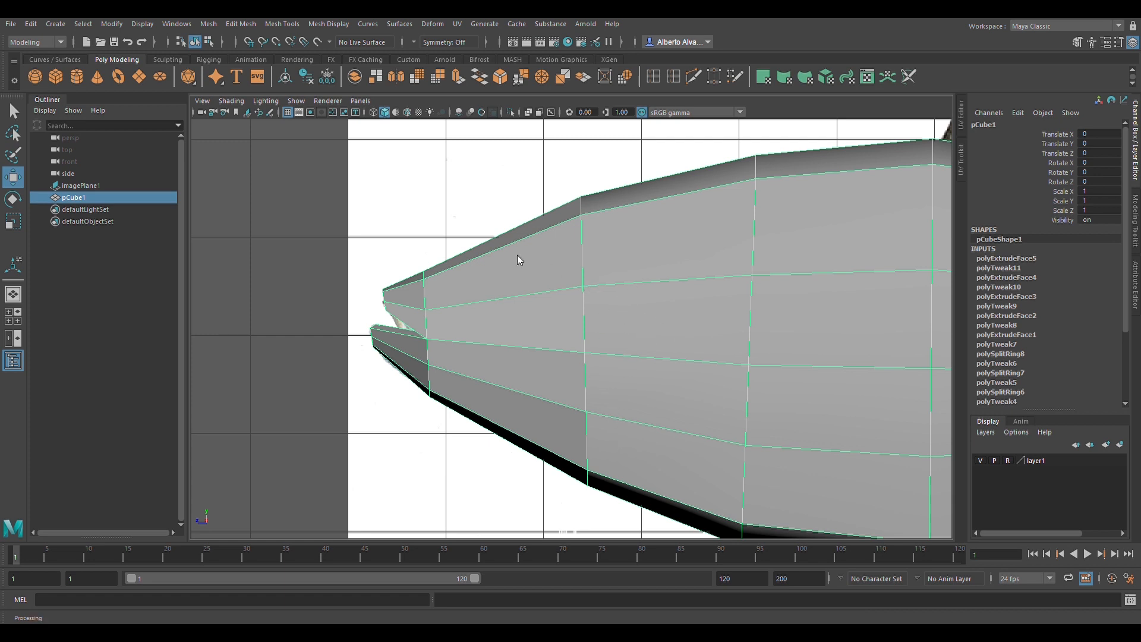
key(F9)
key(4)
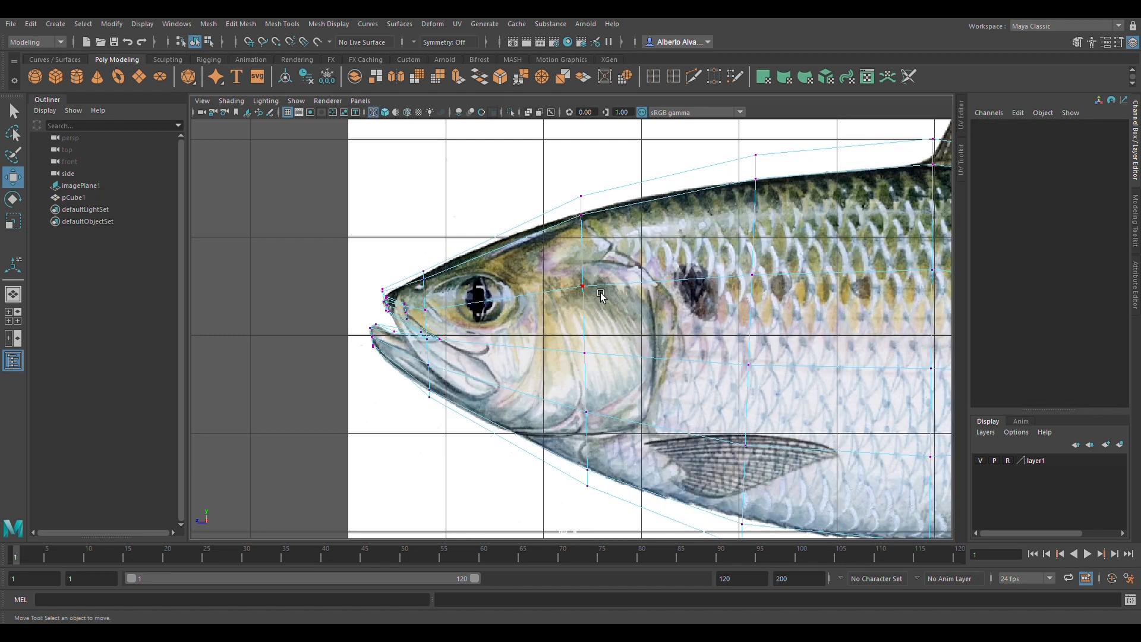
Move the upper side vertices of the edge loop behind the eye back and slightly down toward the gill cover
scroll(595, 260, up, 3)
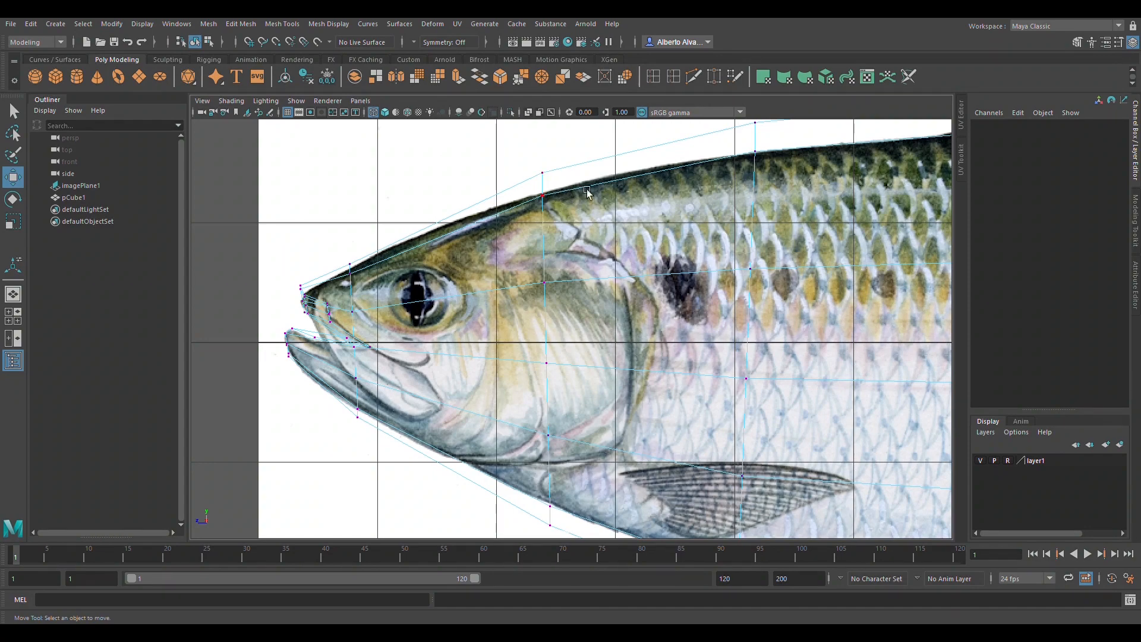
scroll(571, 196, down, 4)
scroll(616, 276, up, 2)
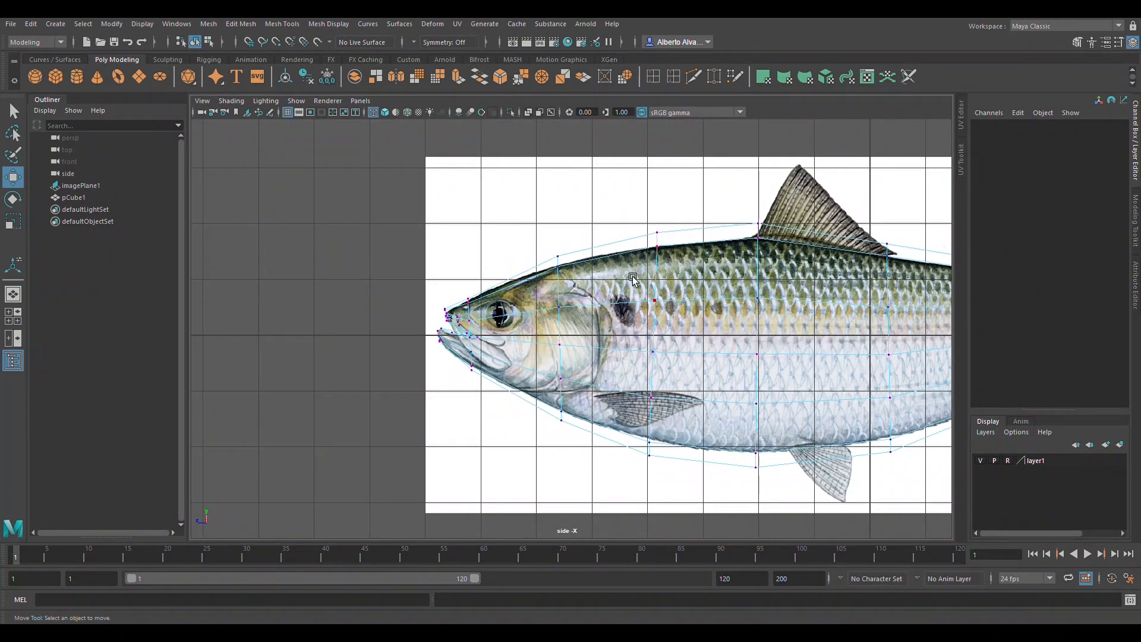
scroll(647, 304, down, 2)
scroll(565, 285, up, 5)
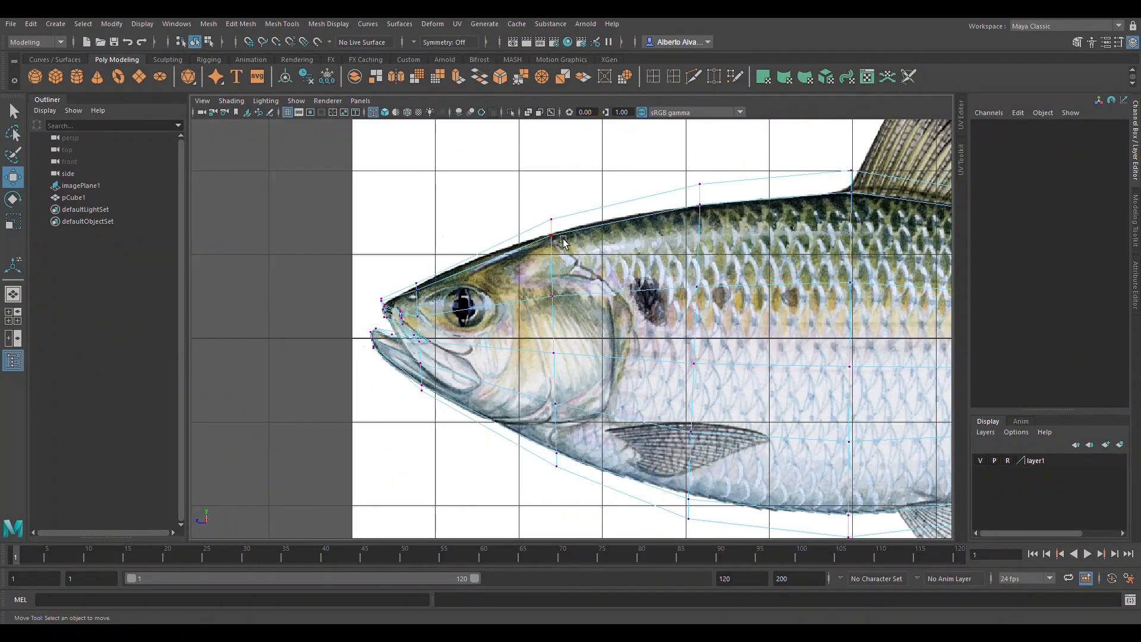
click(552, 236)
key(5)
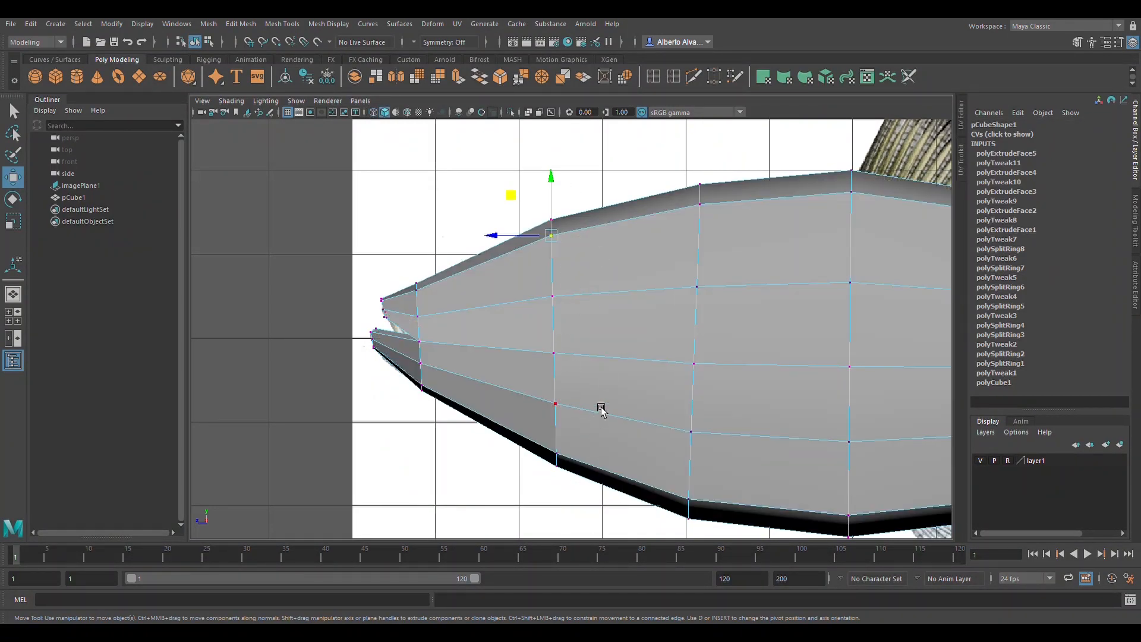
key(4)
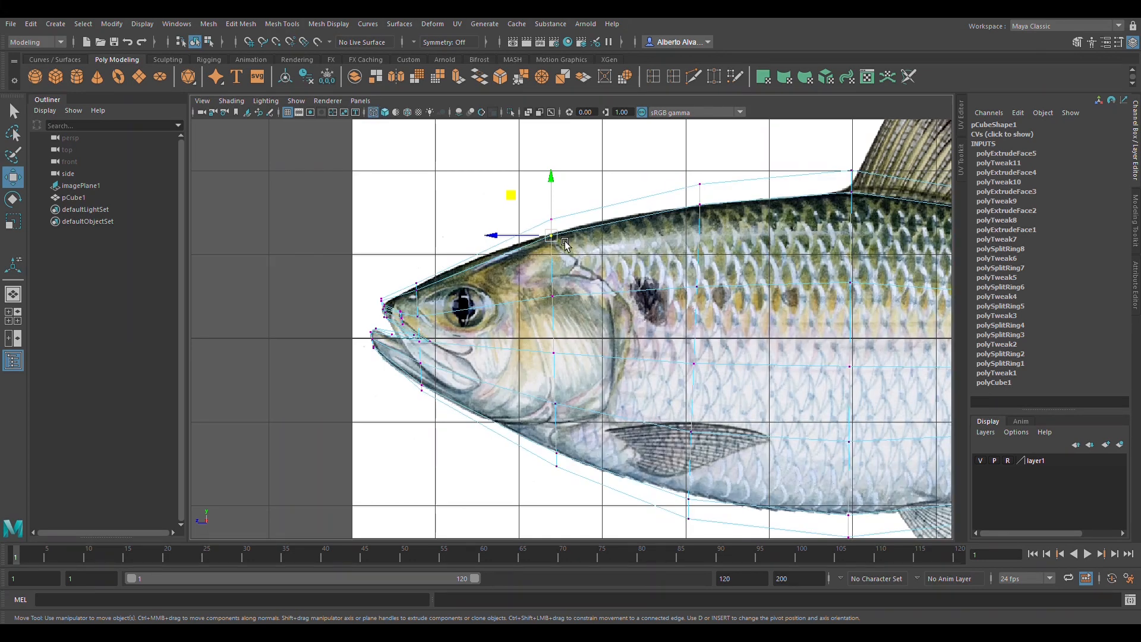
drag(564, 243, 578, 257)
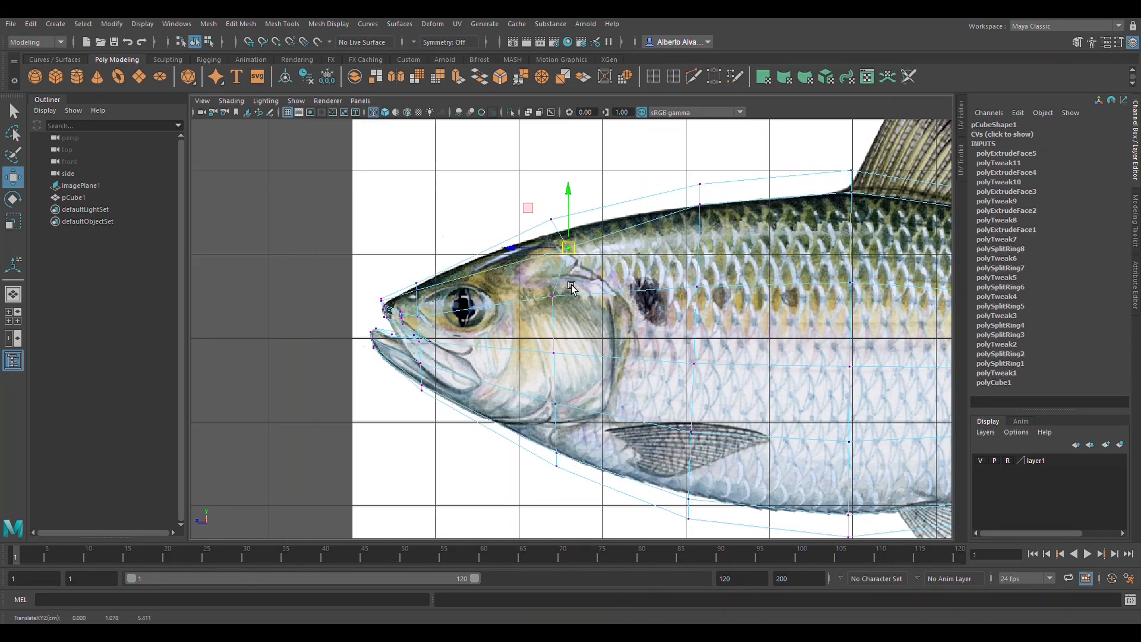
Move the remaining side vertices of that loop back in the side view so they follow the gill cover's curved edge
click(554, 296)
drag(559, 300, 635, 301)
drag(545, 339, 591, 374)
drag(556, 355, 650, 369)
drag(555, 399, 618, 424)
drag(544, 442, 591, 465)
middle_drag(570, 458, 595, 463)
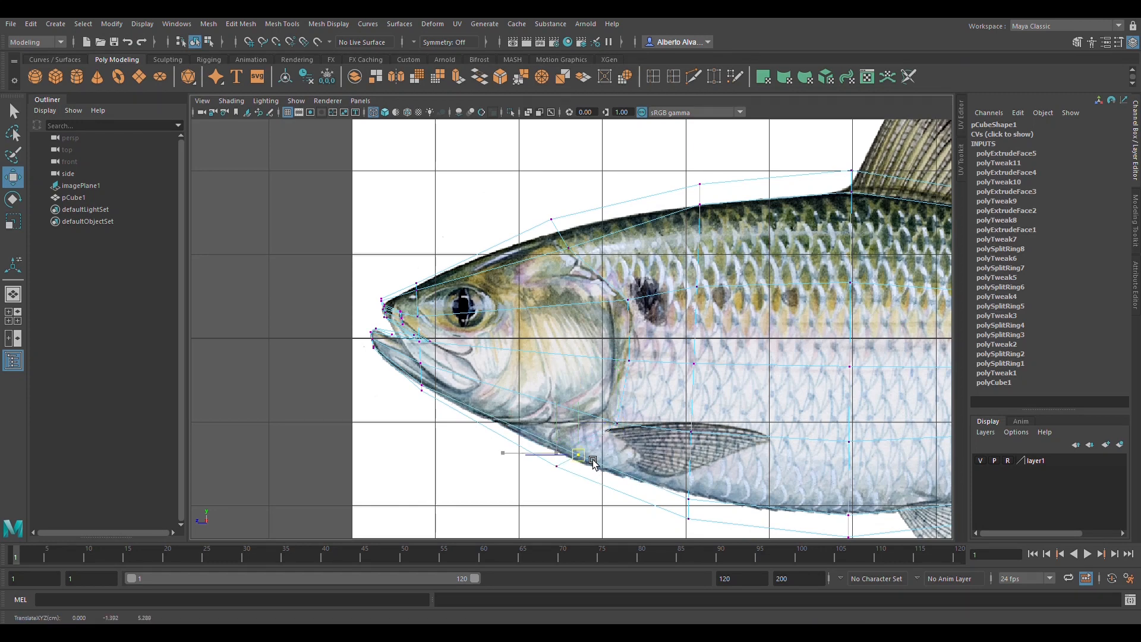
Raise the upper vertices of the gill-cover loop slightly in the side view to even out the curve near the back
key(space)
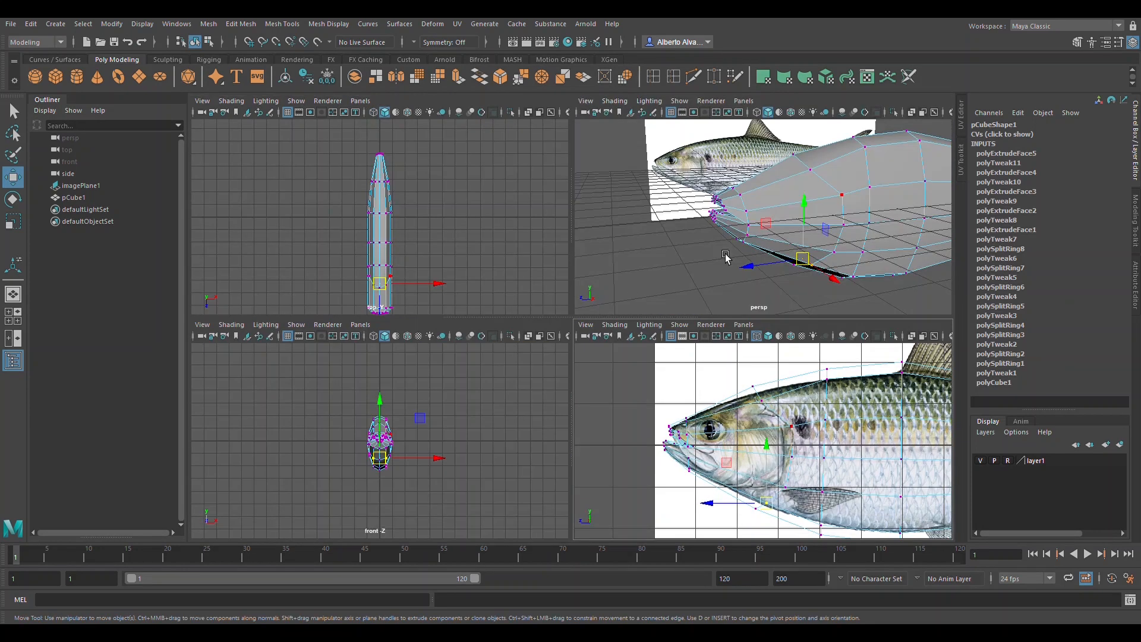
alt+drag(806, 233, 703, 237)
key(space)
drag(561, 239, 607, 271)
middle_drag(582, 253, 581, 236)
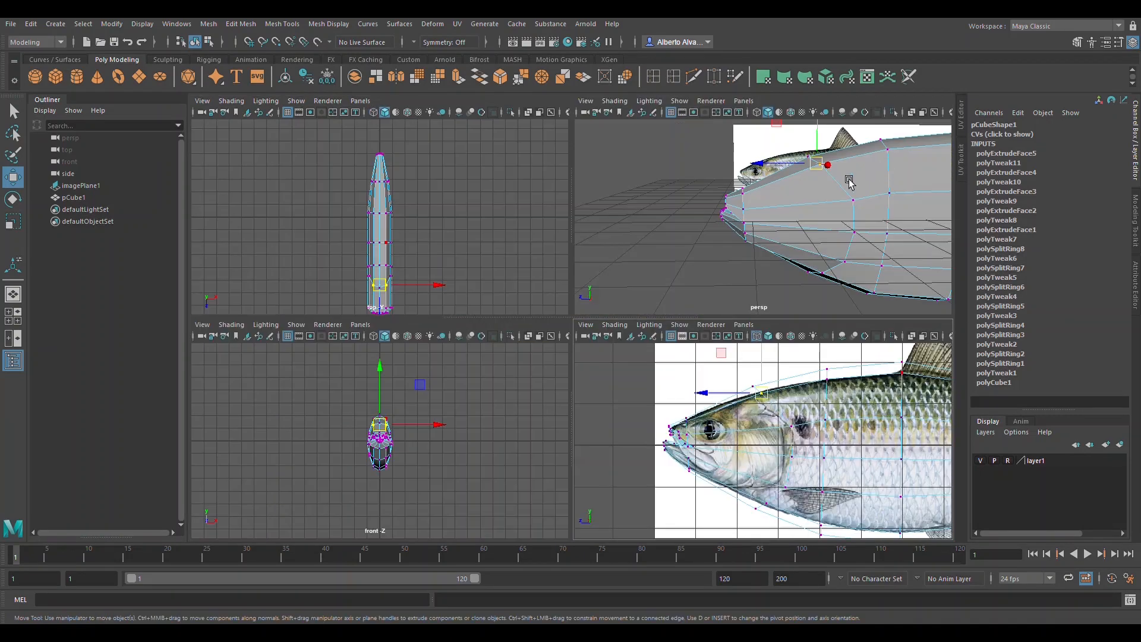
Insert three vertical edge loops around the head between the mouth corner and the gill cover, in front of, through and behind the eye
key(space)
key(space)
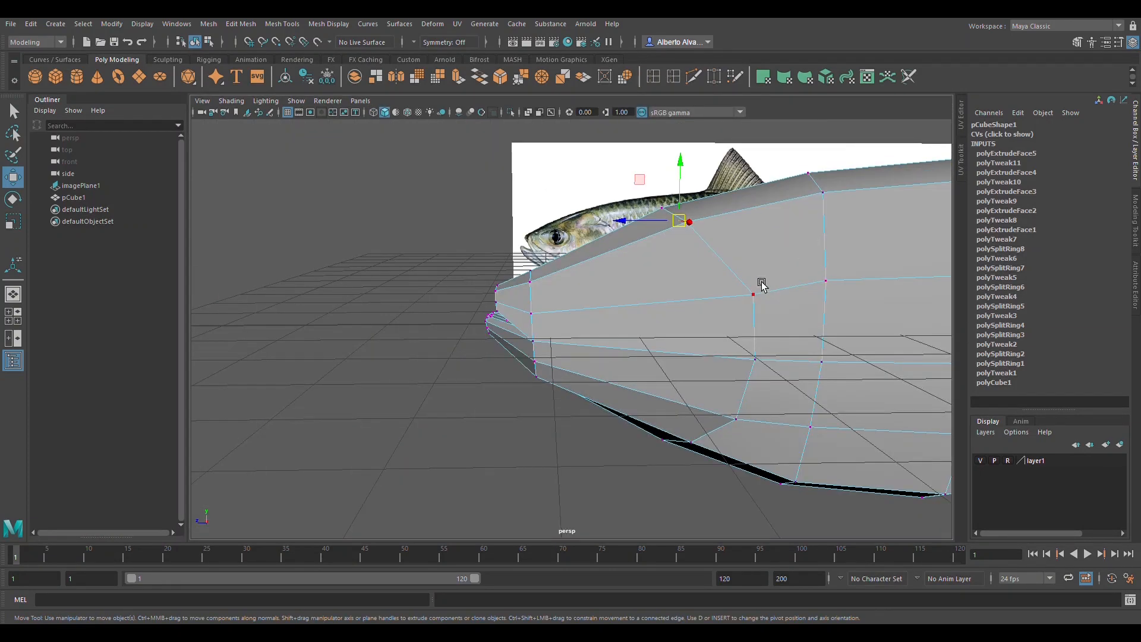
alt+drag(759, 285, 803, 327)
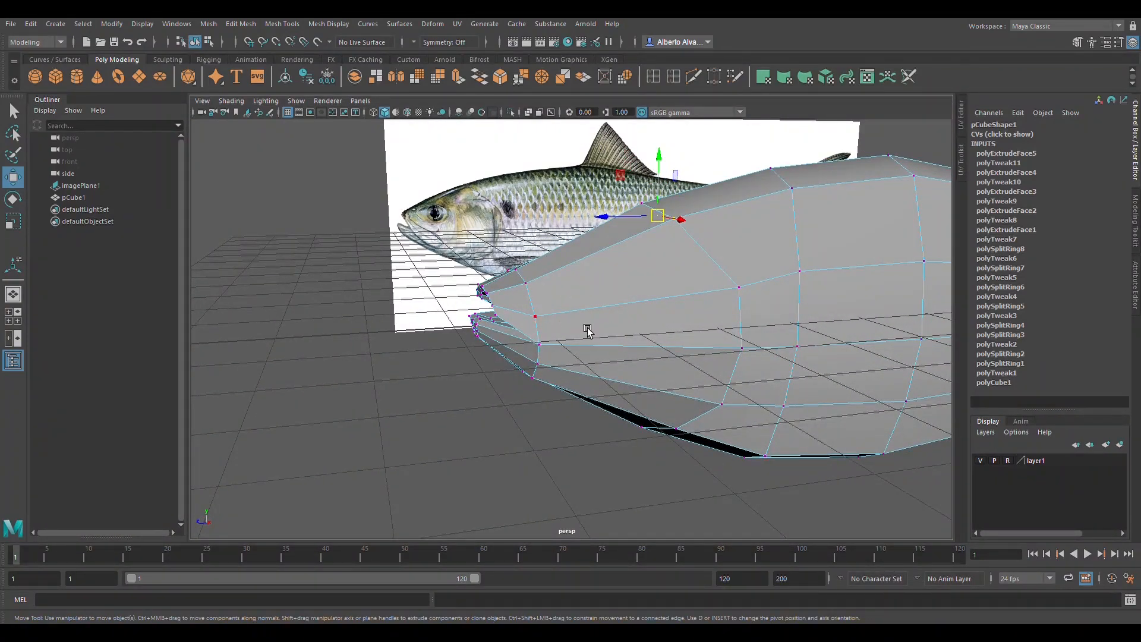
key(space)
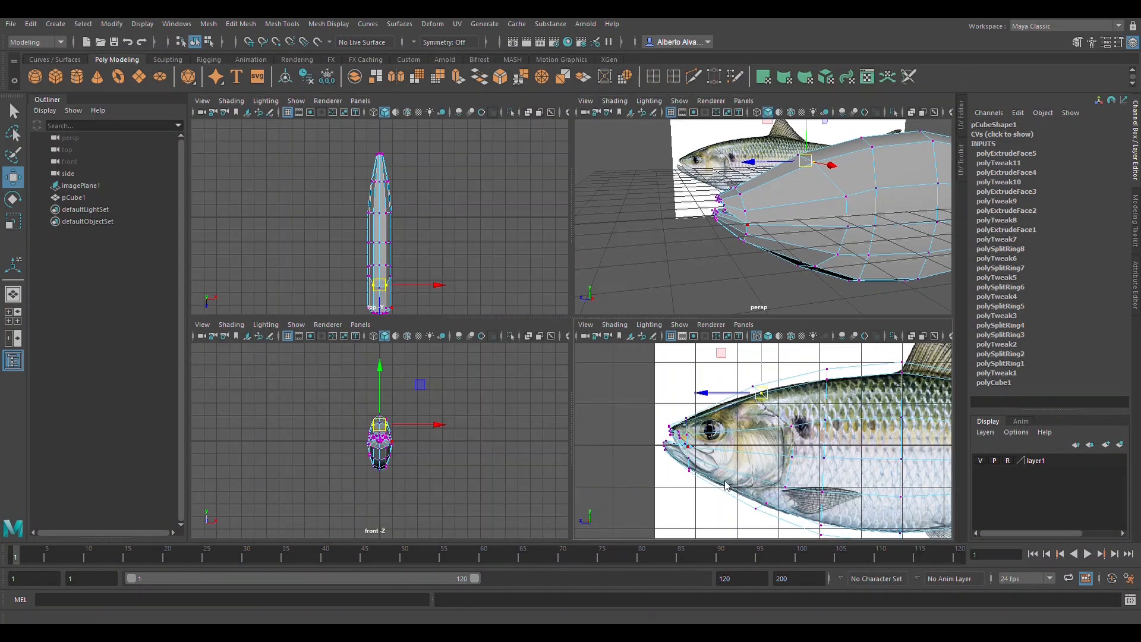
key(space)
mouse_move(618, 344)
alt+middle_down()
mouse_move(515, 336)
mouse_move(604, 337)
alt+middle_up()
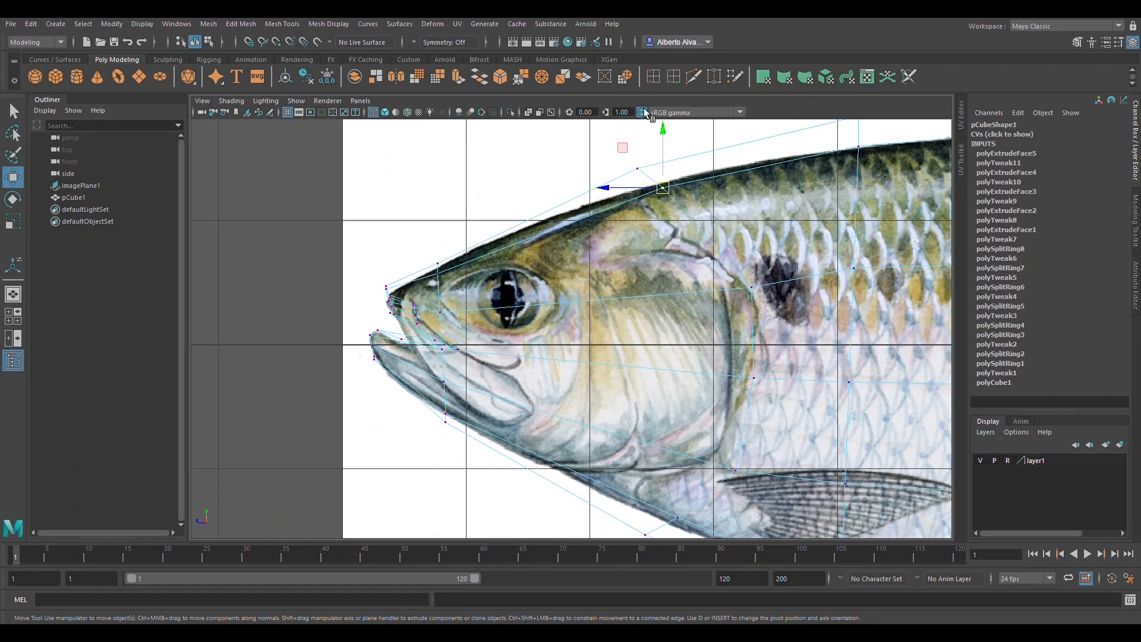
click(653, 77)
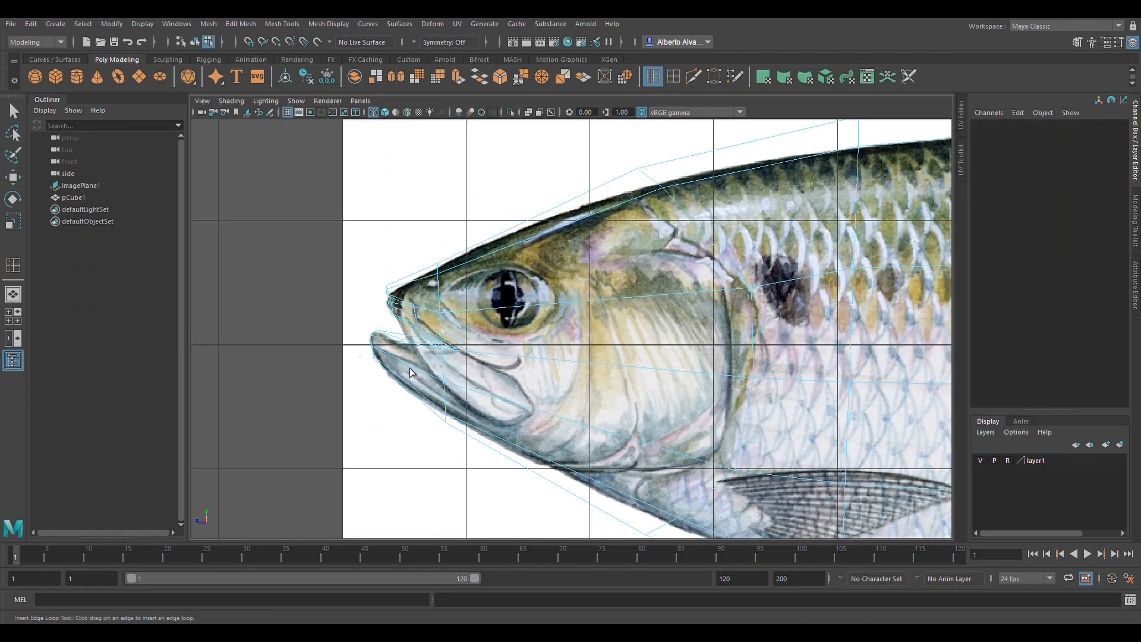
click(514, 249)
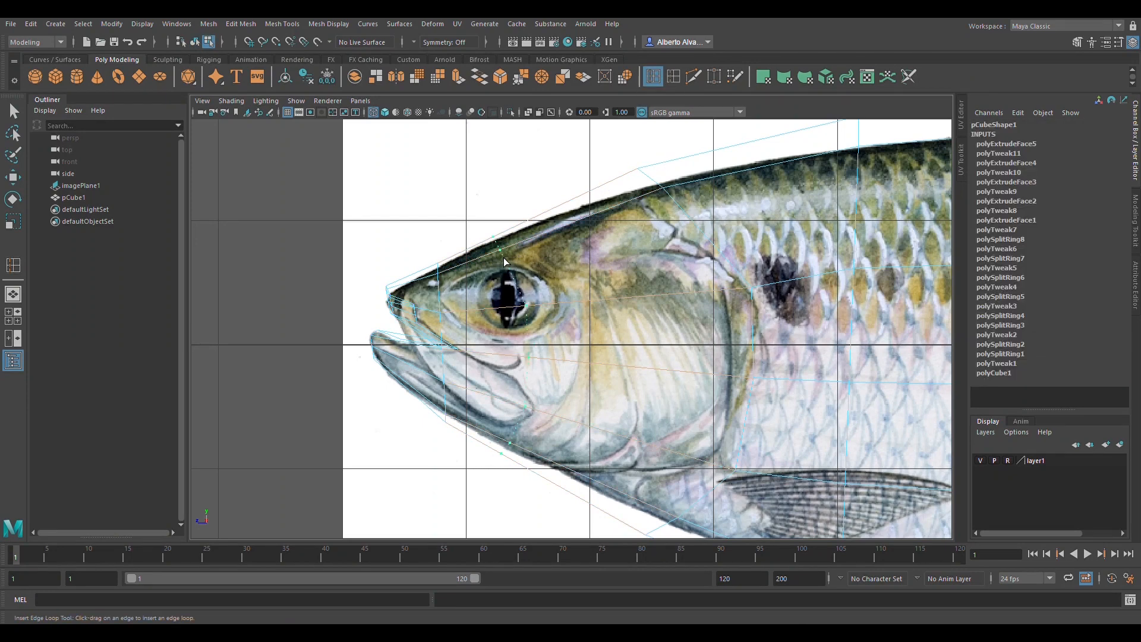
click(464, 281)
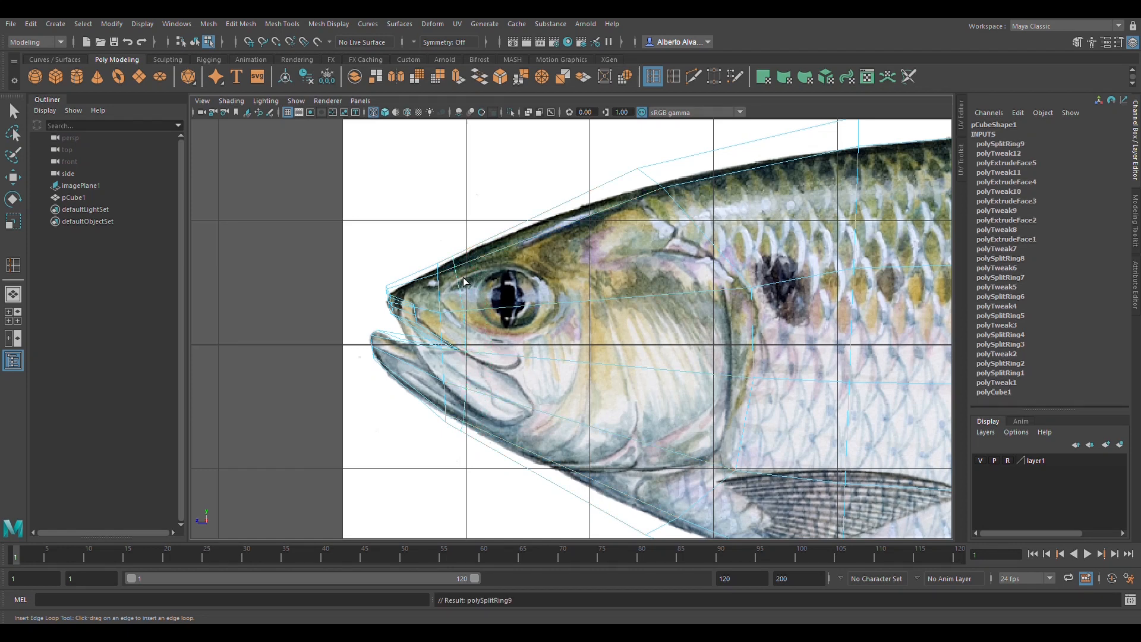
click(526, 245)
click(555, 247)
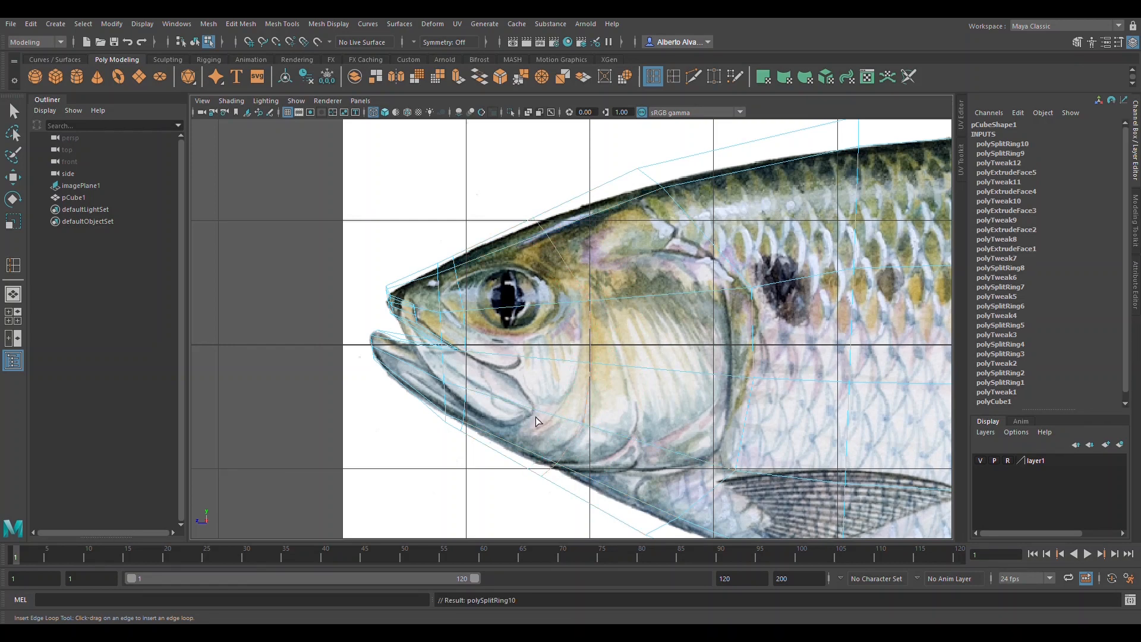
drag(521, 319, 526, 316)
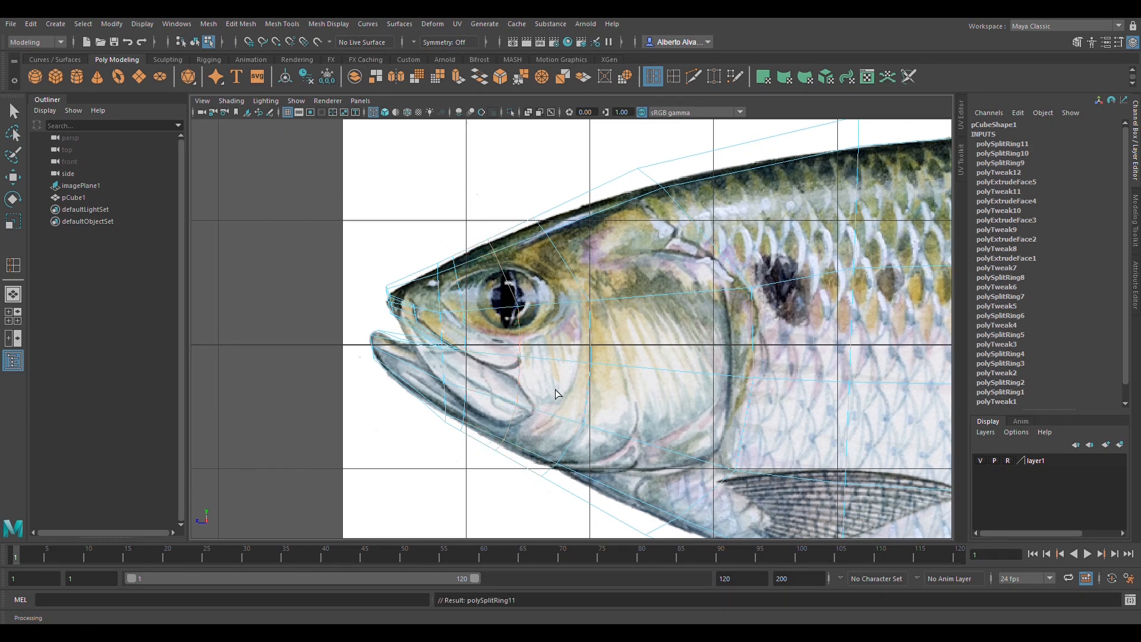
Switch to vertex editing and move the side vertex in front of the eye slightly forward on the first new loop
key(5)
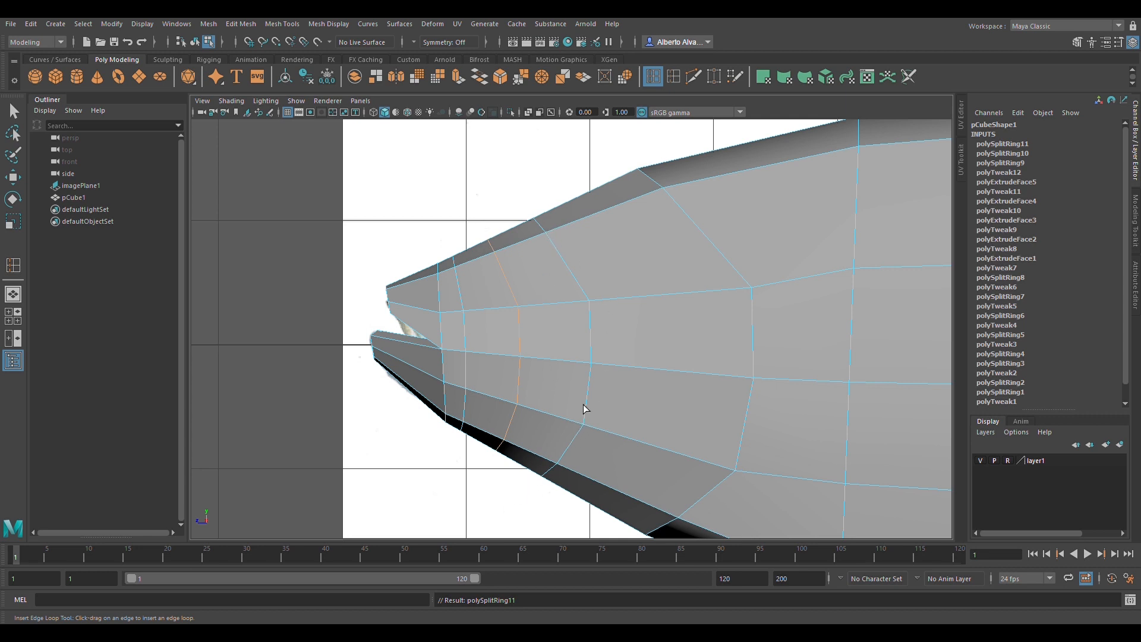
key(w)
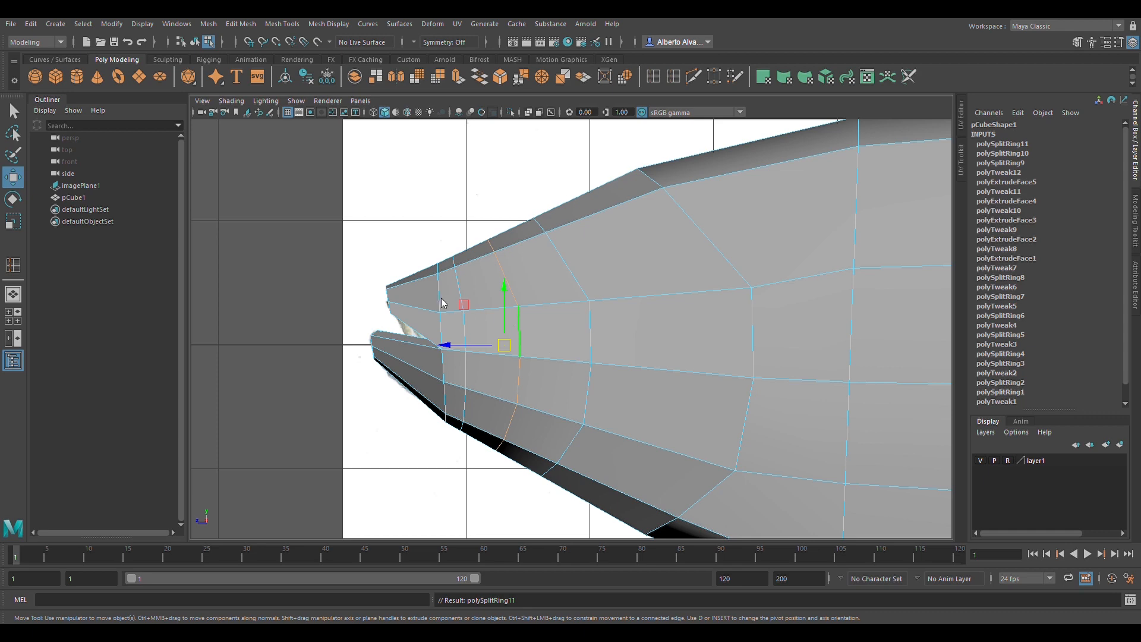
click(543, 351)
key(4)
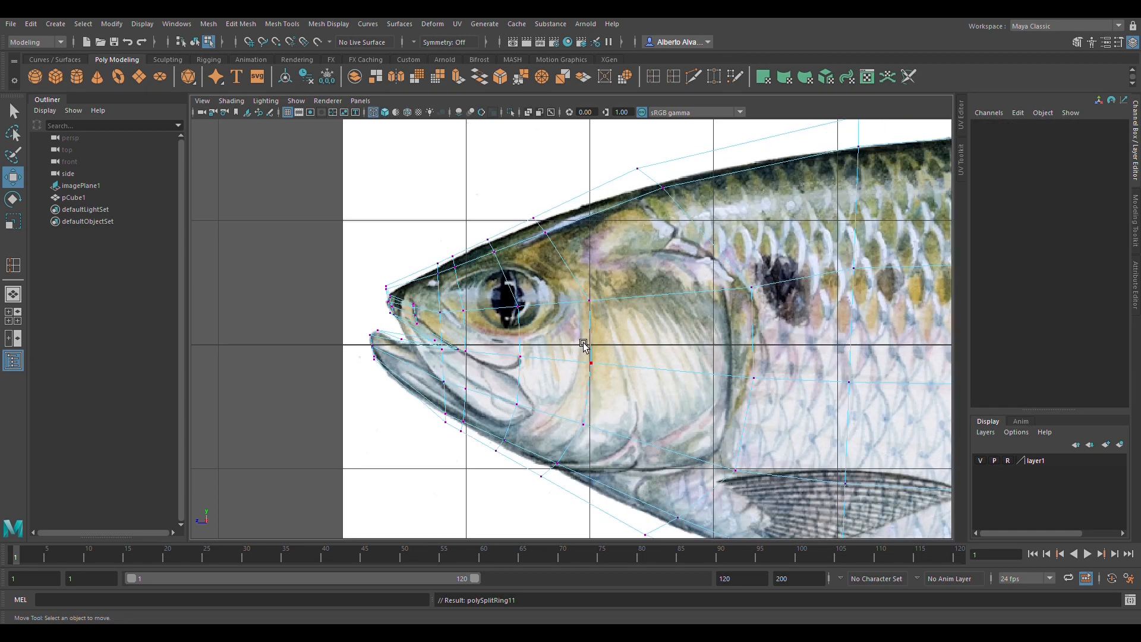
drag(574, 293, 610, 308)
key(ctrl+z)
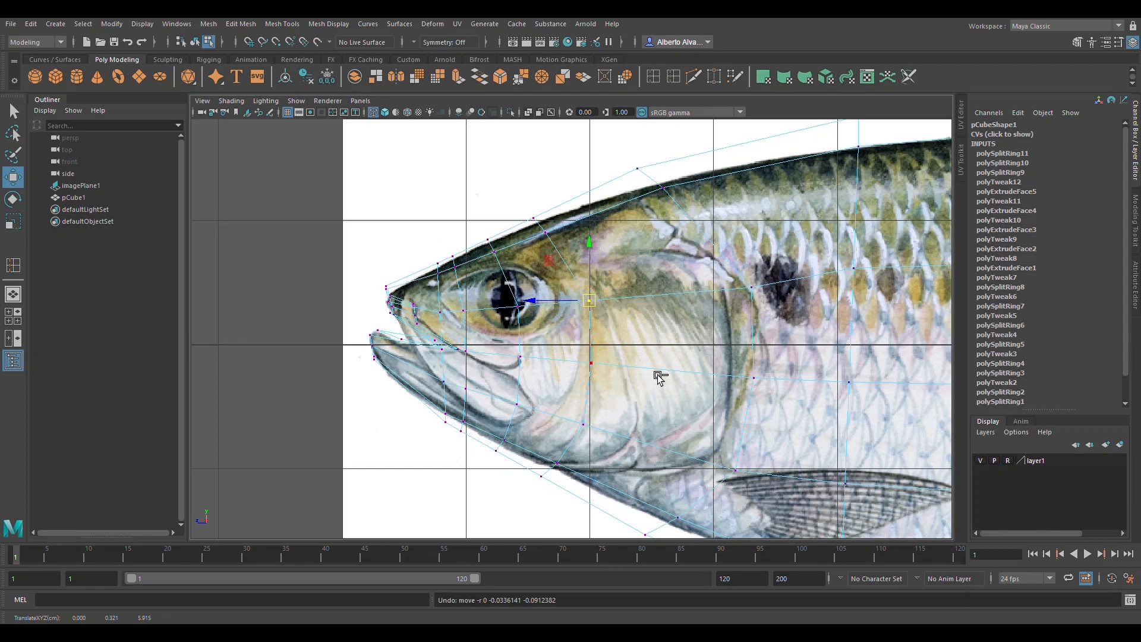
scroll(514, 373, up, 4)
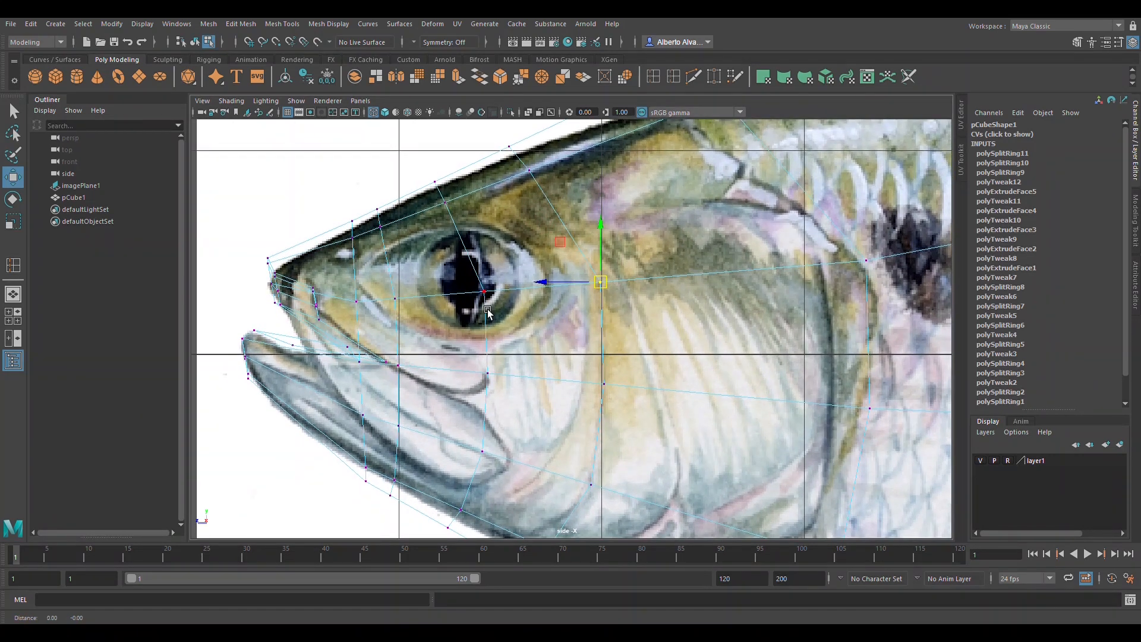
alt+middle_drag(463, 336, 510, 315)
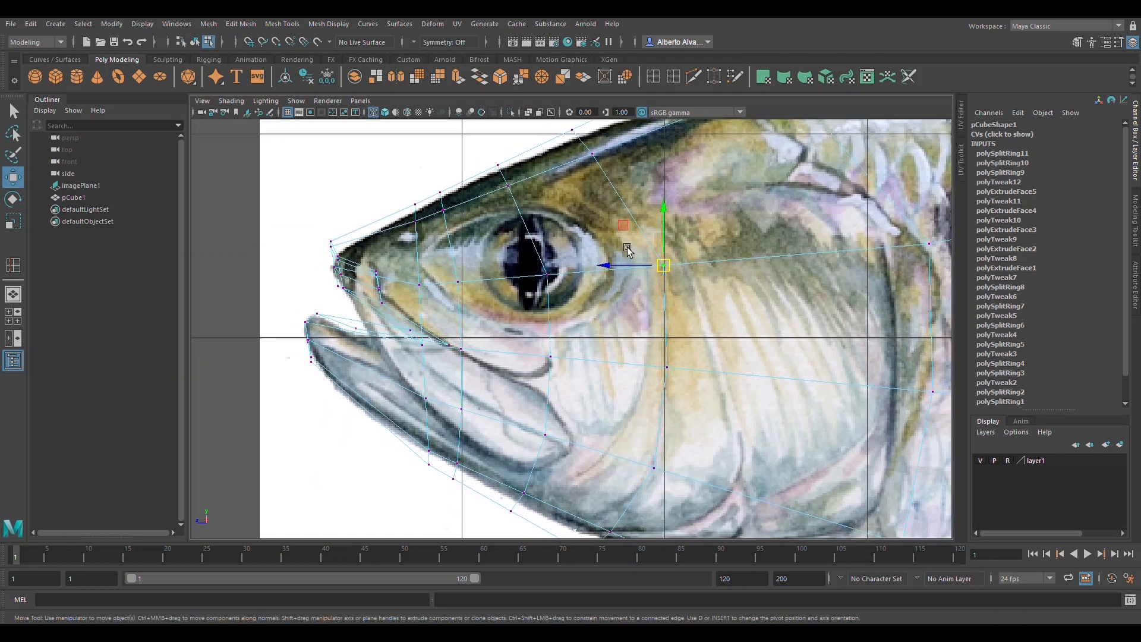
click(461, 280)
drag(467, 288, 449, 280)
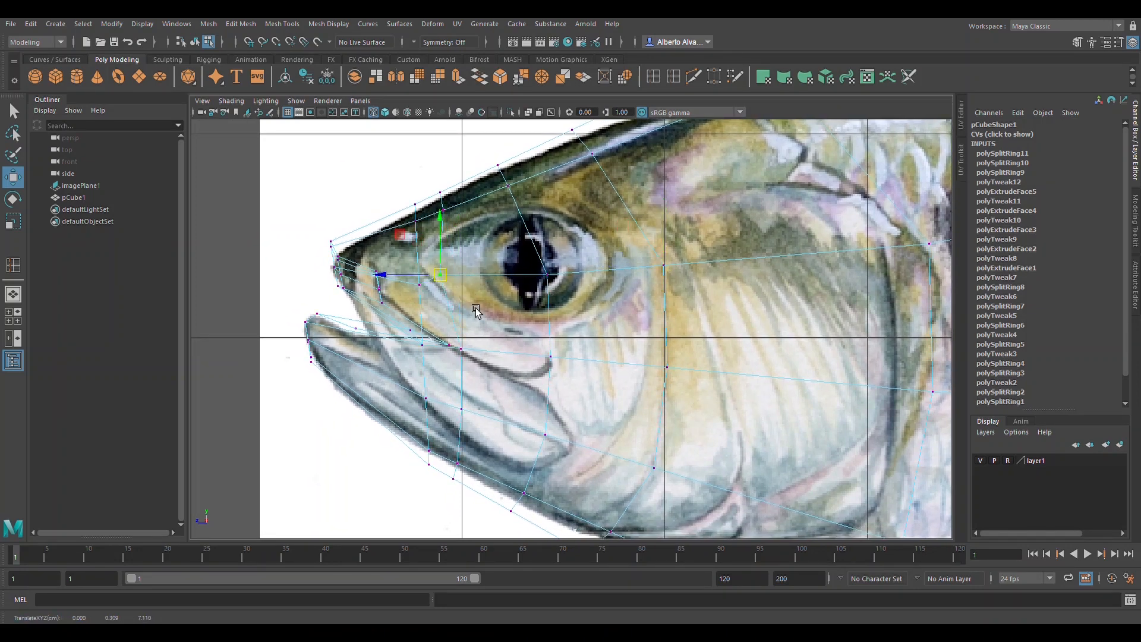
Move the loop's next lower vertex forward and up to sit just below the corner of the mouth
click(466, 359)
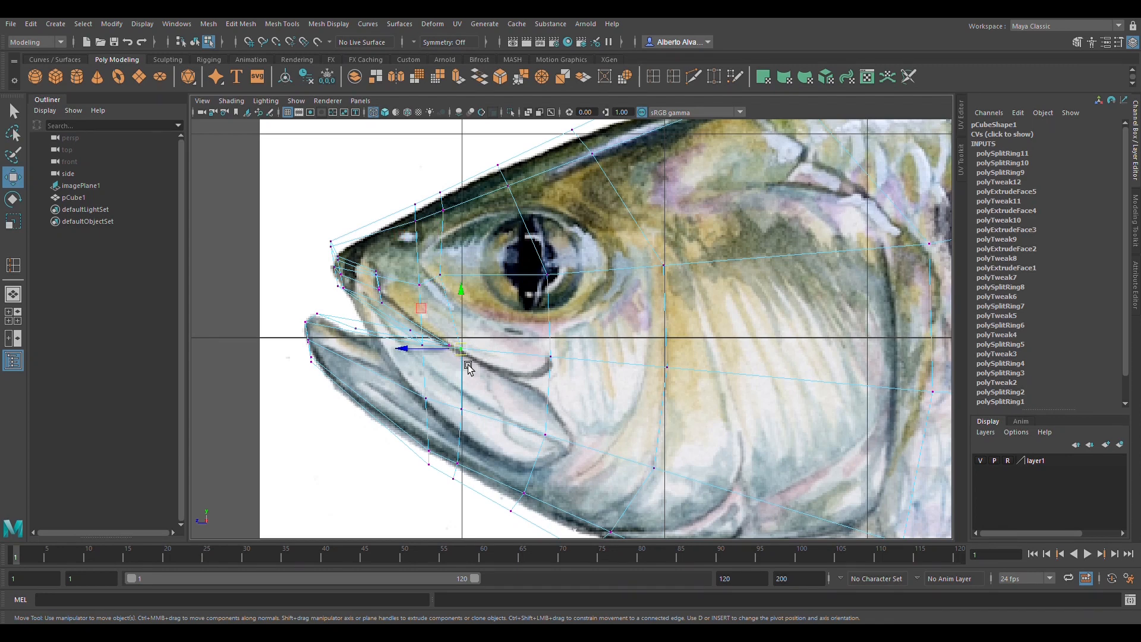
scroll(408, 387, up, 8)
alt+middle_drag(410, 364, 677, 295)
drag(515, 321, 472, 341)
scroll(517, 438, down, 8)
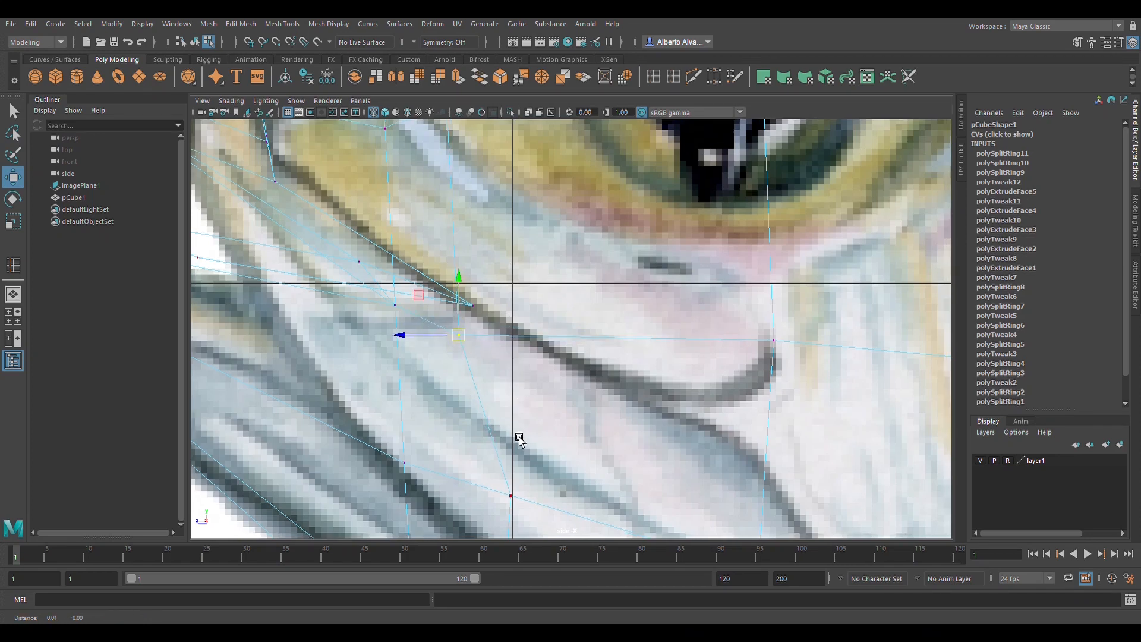
scroll(595, 383, up, 4)
scroll(591, 380, up, 2)
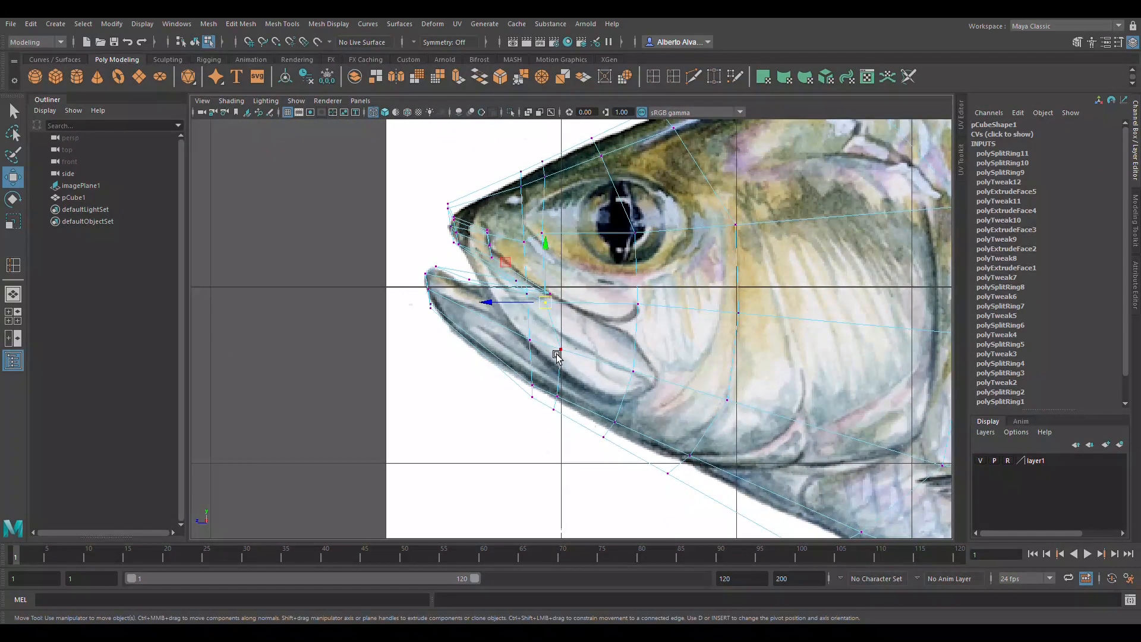
Move the lower-jaw vertices of the loop at the mouth corner forward and up along the jaw outline
click(528, 340)
drag(528, 339, 551, 395)
middle_drag(545, 395, 524, 370)
drag(525, 384, 551, 407)
middle_drag(547, 402, 521, 377)
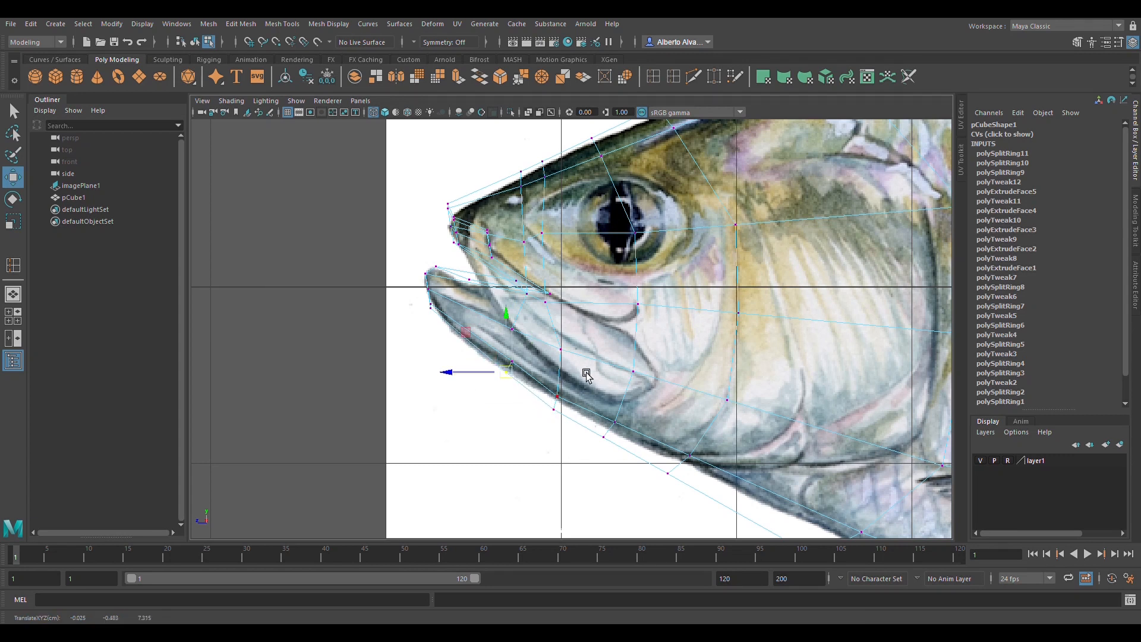
Shift the lower vertices of the first new loop behind the mouth corner slightly forward and up in the side view
drag(552, 339, 588, 369)
middle_drag(574, 356, 563, 351)
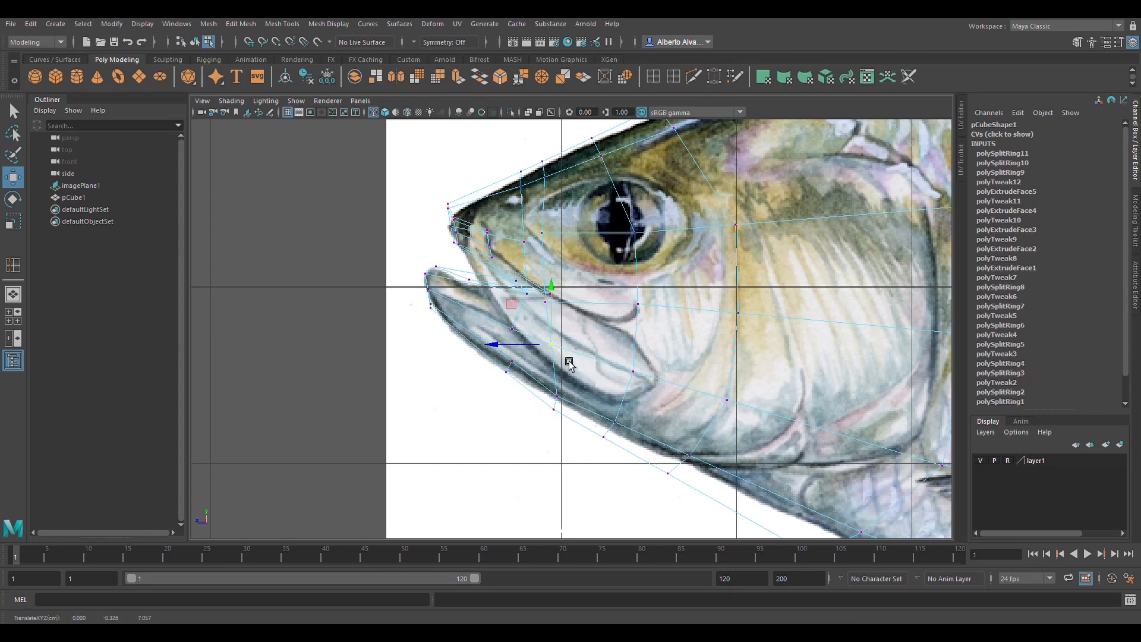
drag(547, 387, 573, 409)
middle_drag(572, 401, 564, 389)
drag(545, 400, 570, 421)
middle_drag(568, 416, 555, 403)
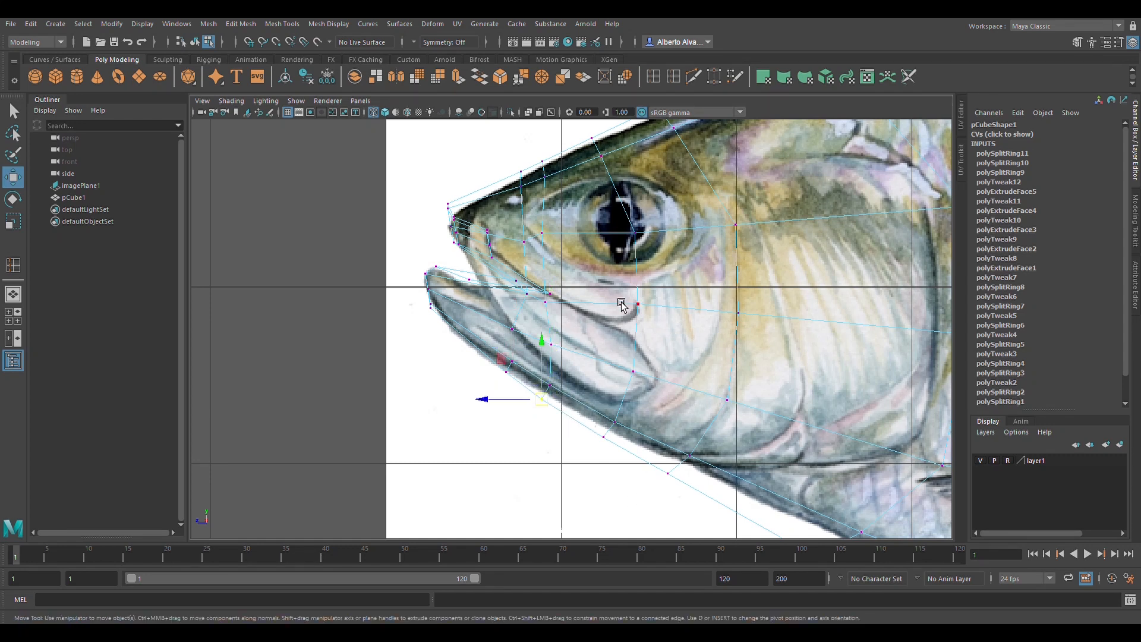
Move the loop vertex over the eye slightly forward and up onto the centre of the pupil
drag(630, 221, 654, 240)
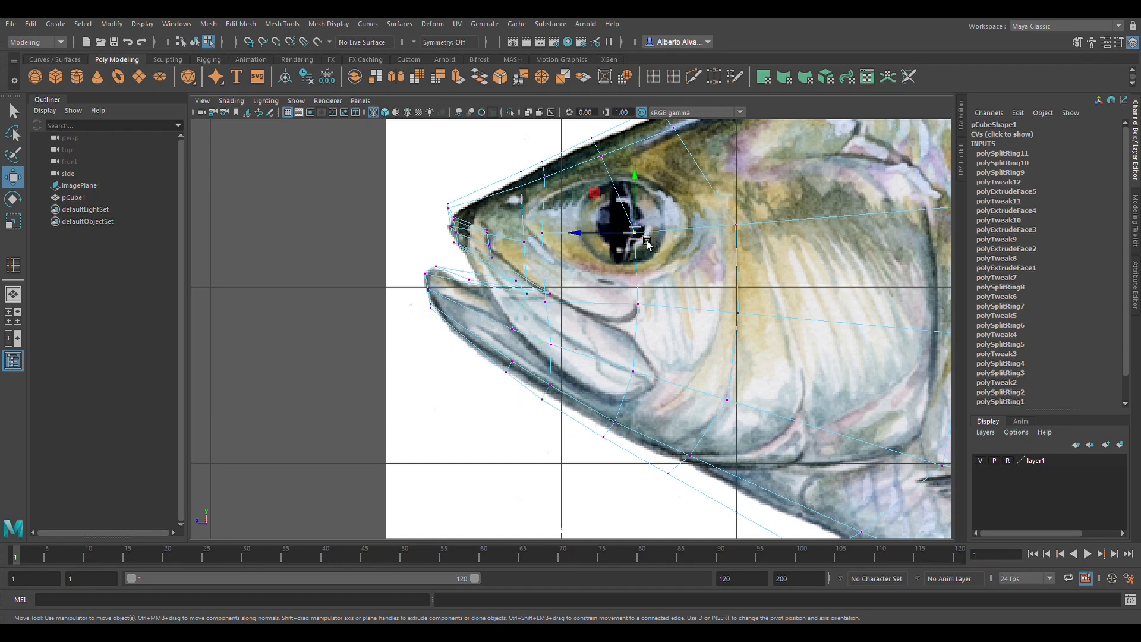
middle_drag(646, 242, 638, 235)
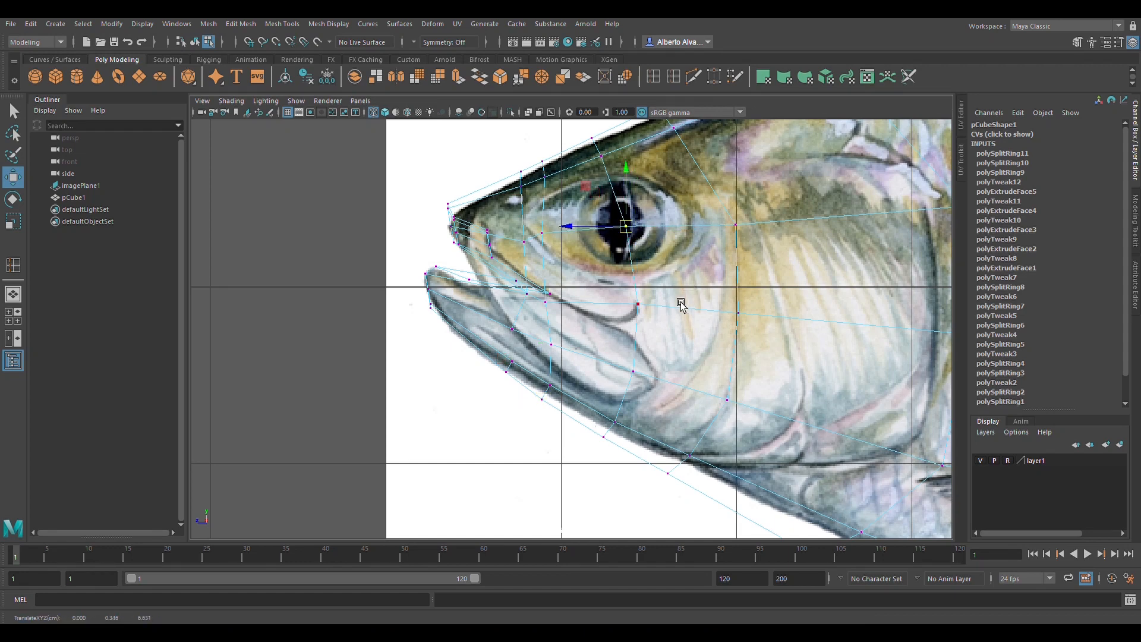
key(space)
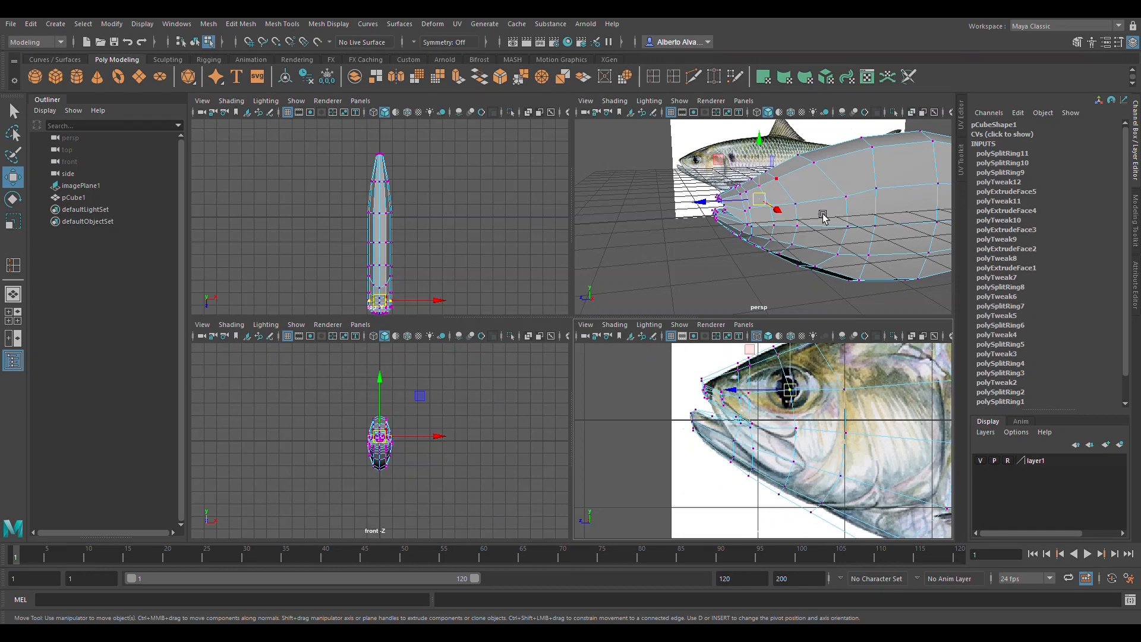
key(space)
alt+drag(664, 307, 668, 333)
key(q)
key(space)
key(space)
Chamfer the vertex at the eye's centre with a width of 0.25 and delete the resulting diamond-shaped face
scroll(718, 288, up, 3)
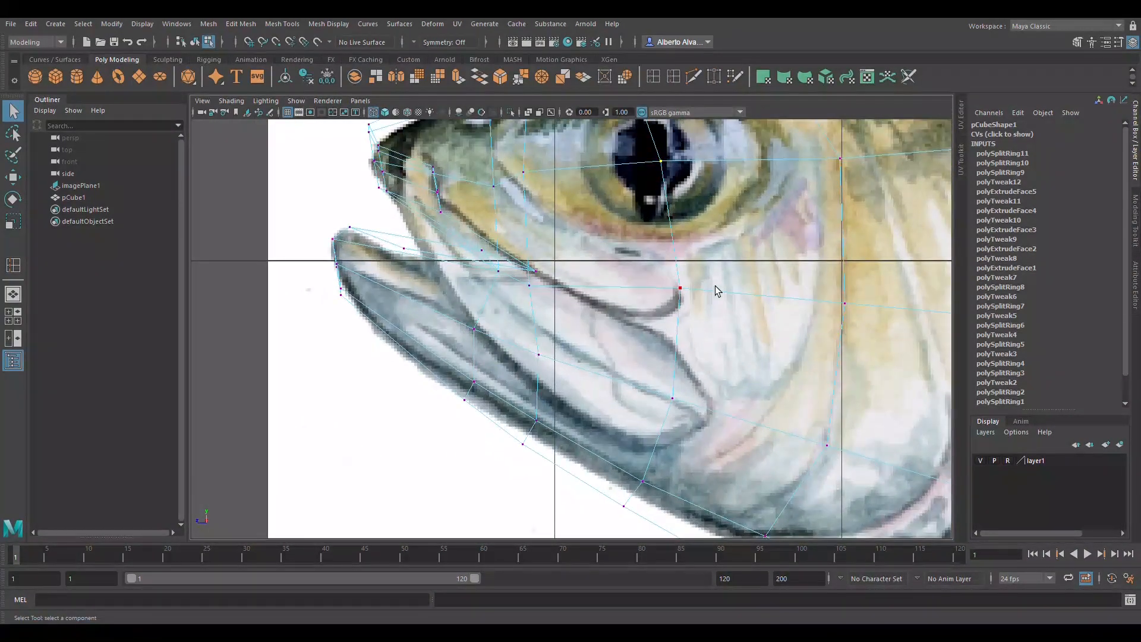
scroll(656, 306, down, 5)
scroll(635, 282, up, 5)
scroll(634, 281, up, 3)
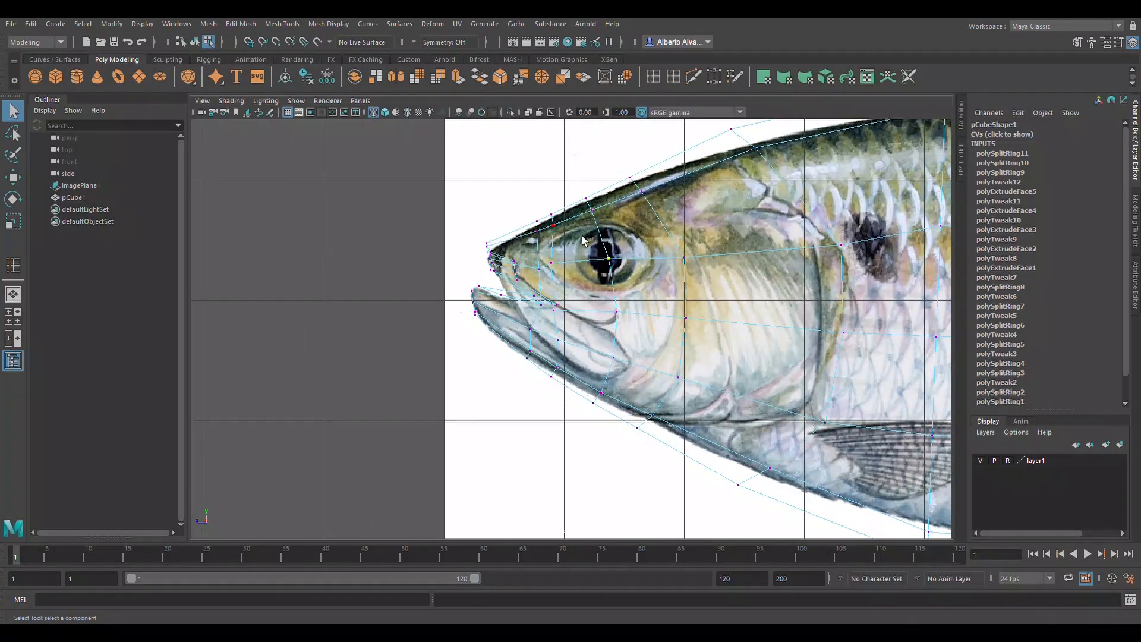
click(464, 293)
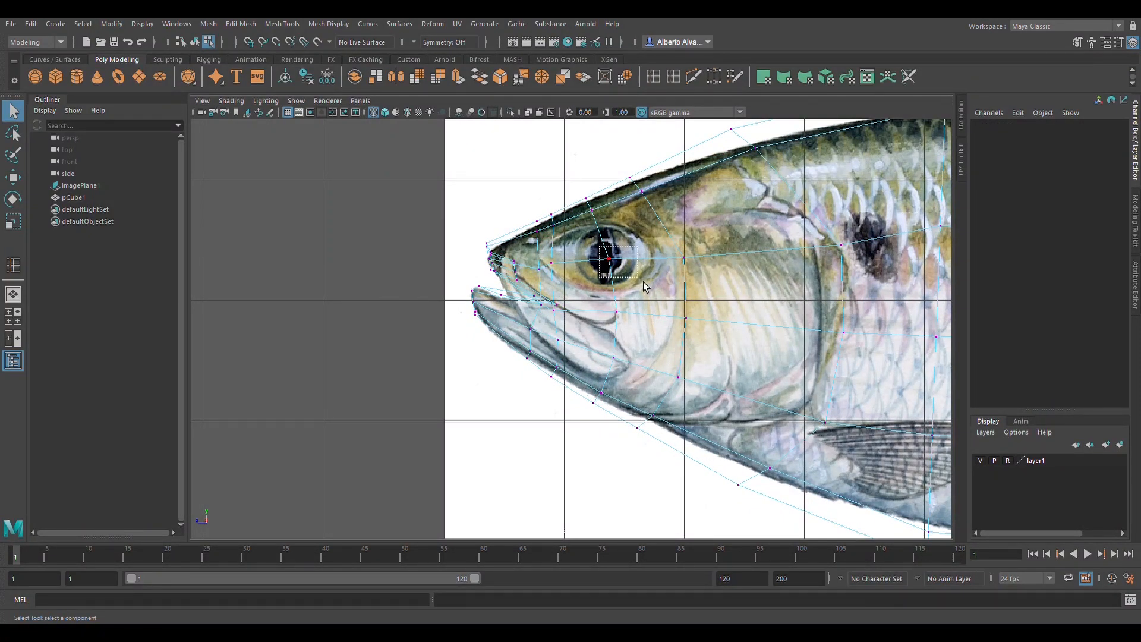
click(554, 309)
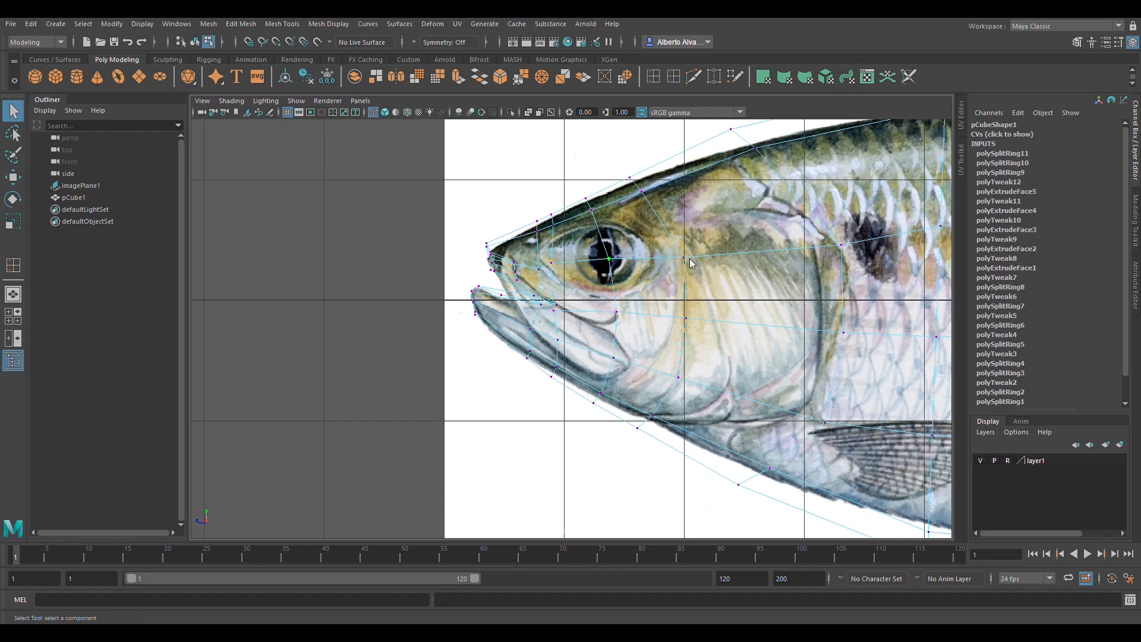
key(ctrl+shift+v)
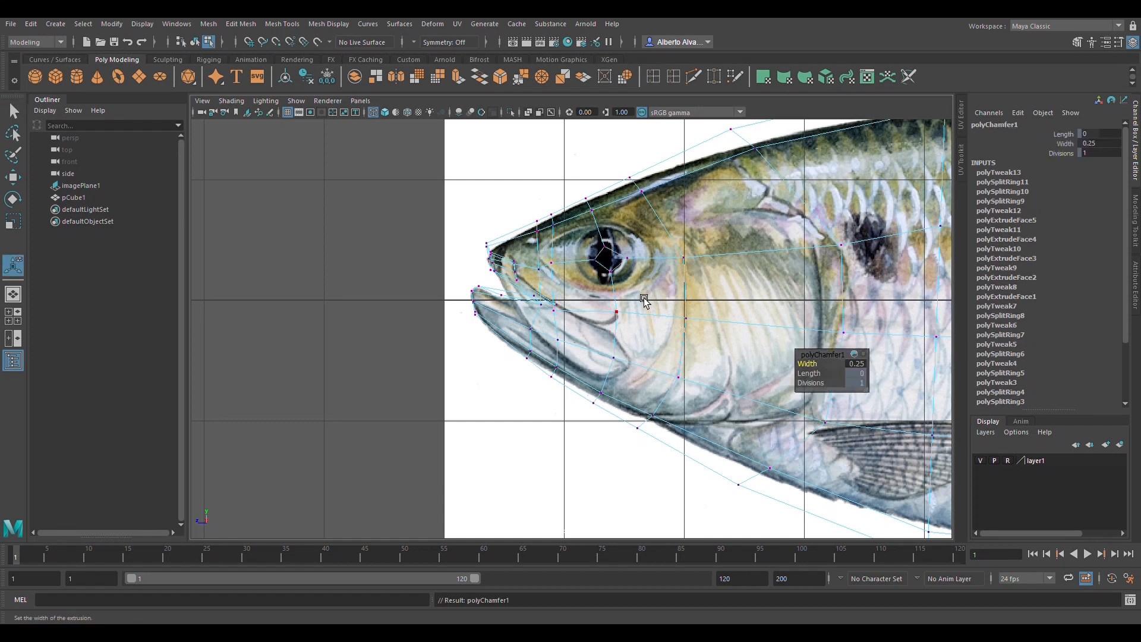
scroll(560, 331, up, 10)
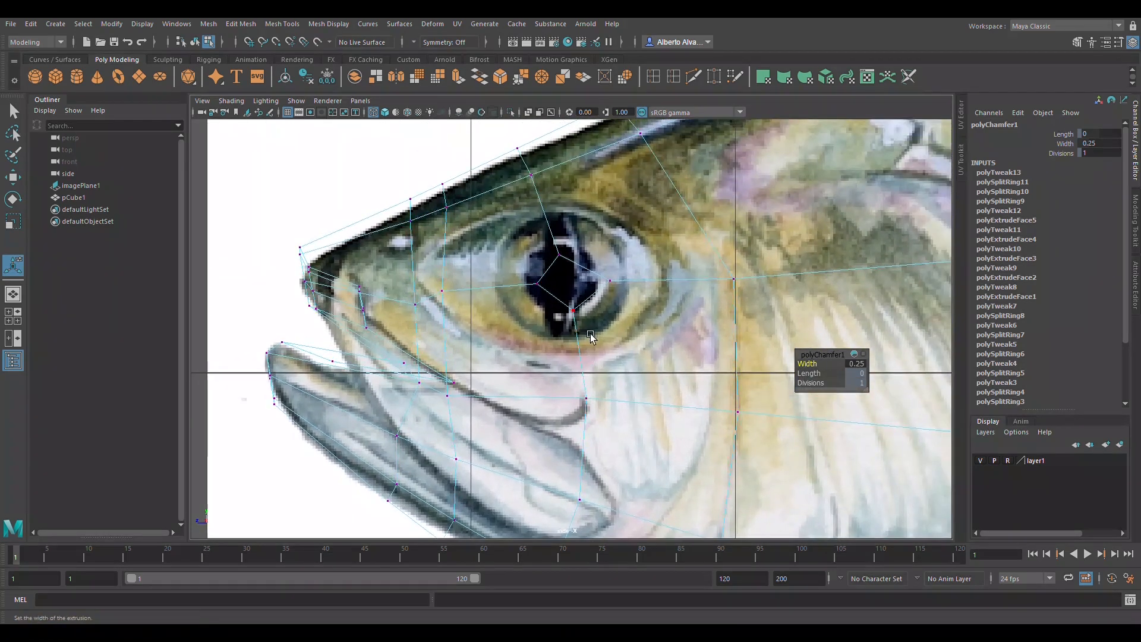
scroll(605, 300, up, 3)
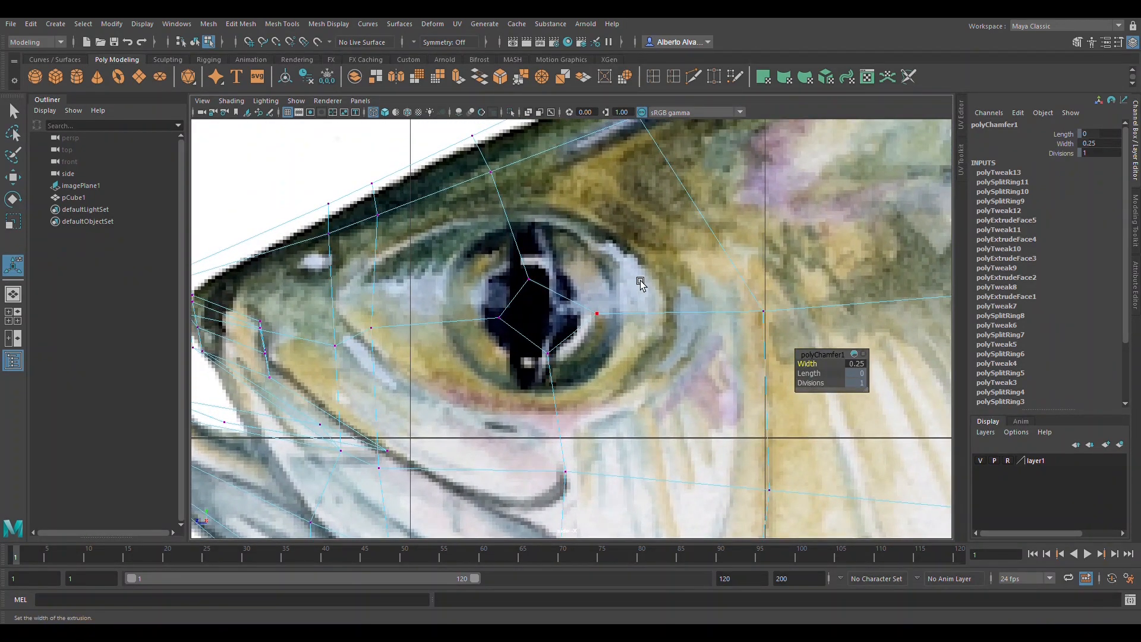
alt+middle_drag(640, 284, 587, 334)
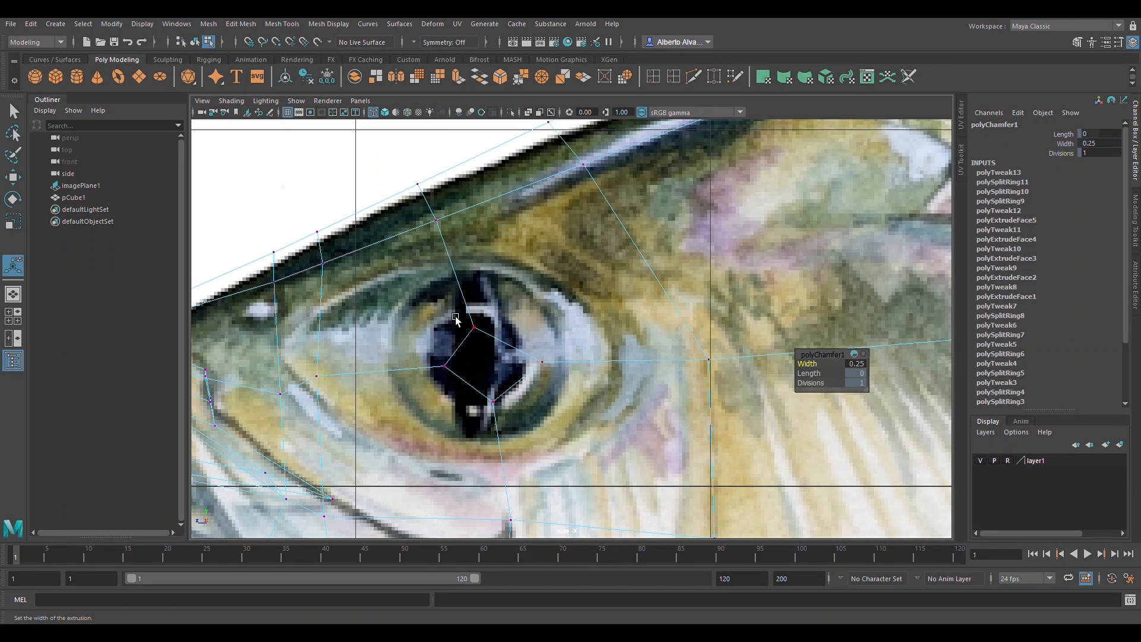
key(Delete)
Move the top, front, bottom and rear vertices of the diamond-shaped eye opening outward to the edge of the iris in the side view
key(w)
drag(431, 285, 486, 333)
middle_drag(486, 334, 466, 279)
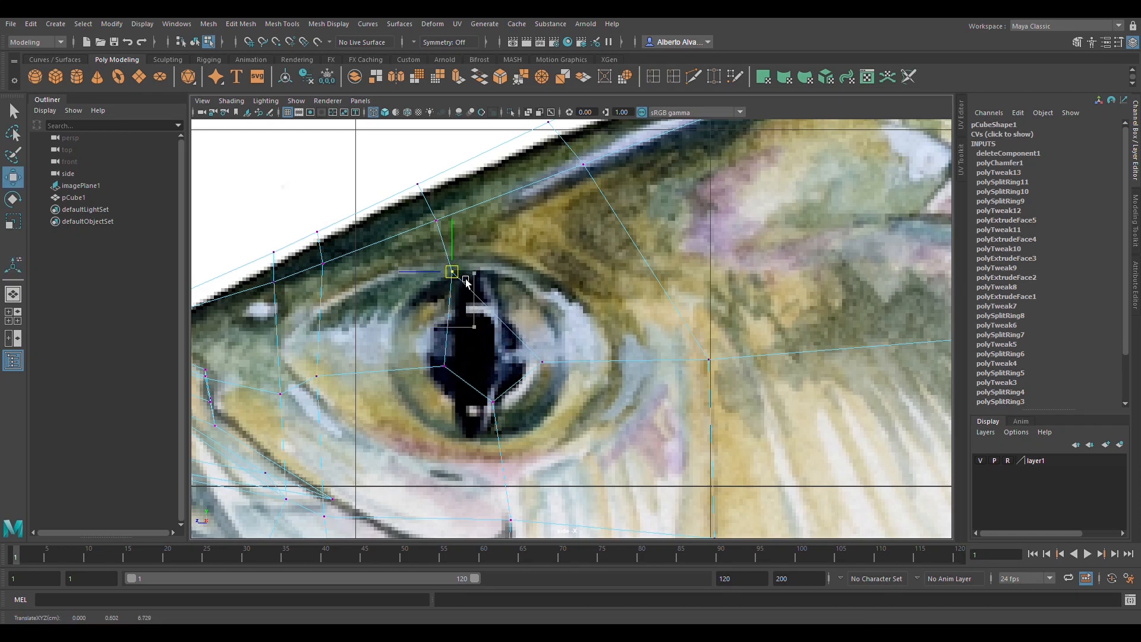
click(445, 368)
middle_drag(458, 378, 397, 381)
click(493, 403)
middle_drag(505, 409, 486, 443)
drag(527, 349, 568, 381)
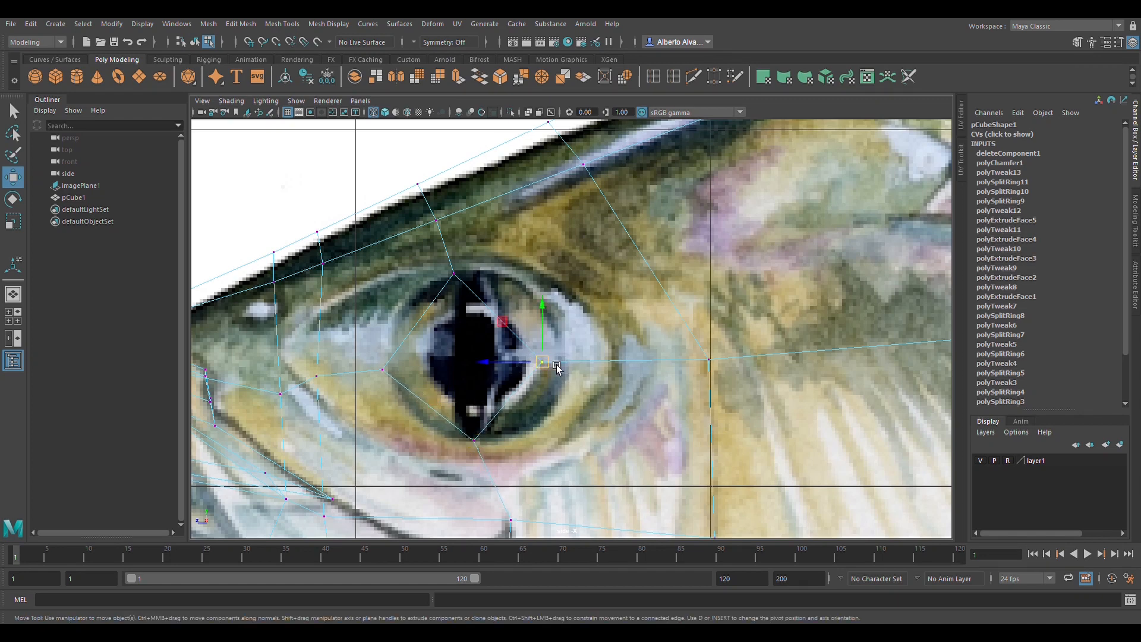
middle_drag(557, 364, 591, 356)
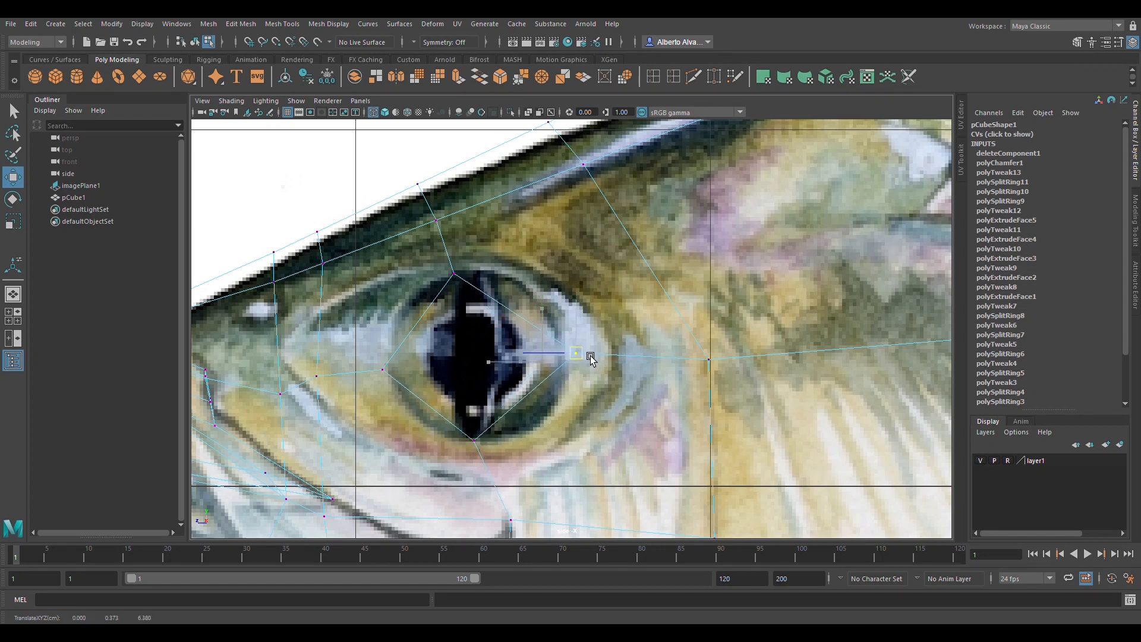
Activate the Multi-Cut tool and set symmetry to Object X for cutting around the eye opening
key(space)
key(space)
alt+drag(637, 291, 626, 312)
alt+middle_drag(626, 312, 704, 357)
alt+drag(719, 353, 587, 332)
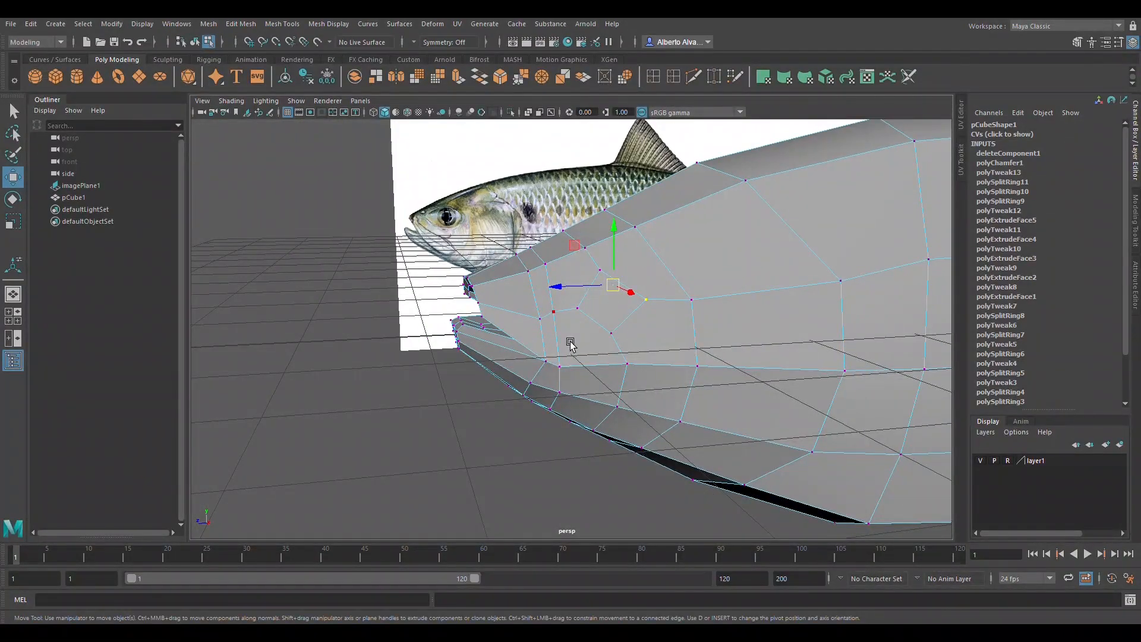
click(696, 78)
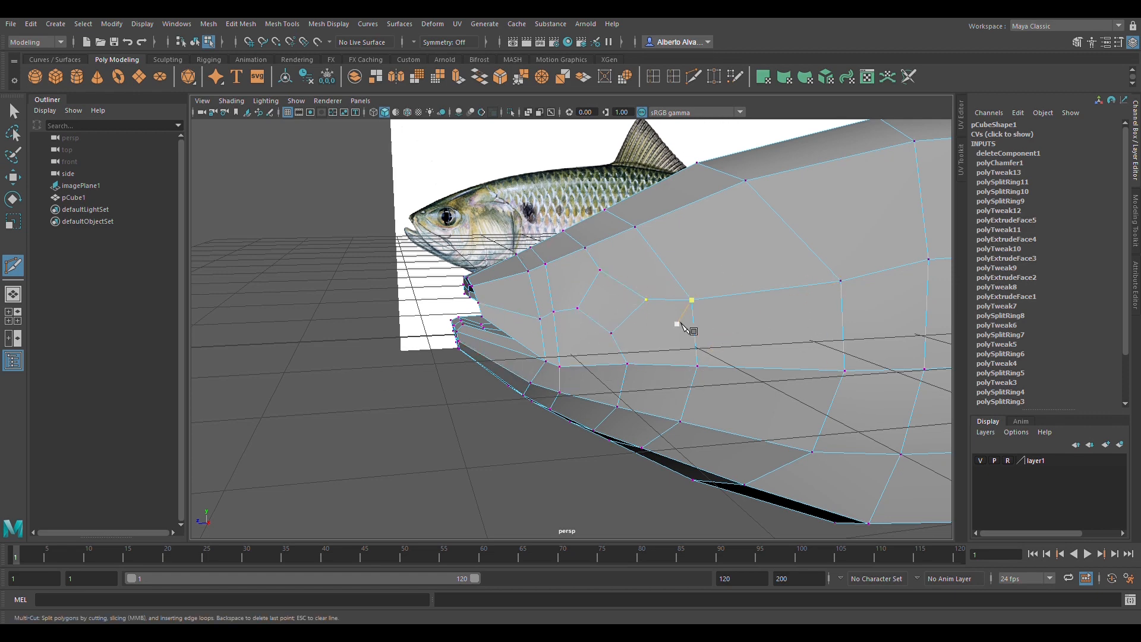
alt+drag(693, 323, 750, 340)
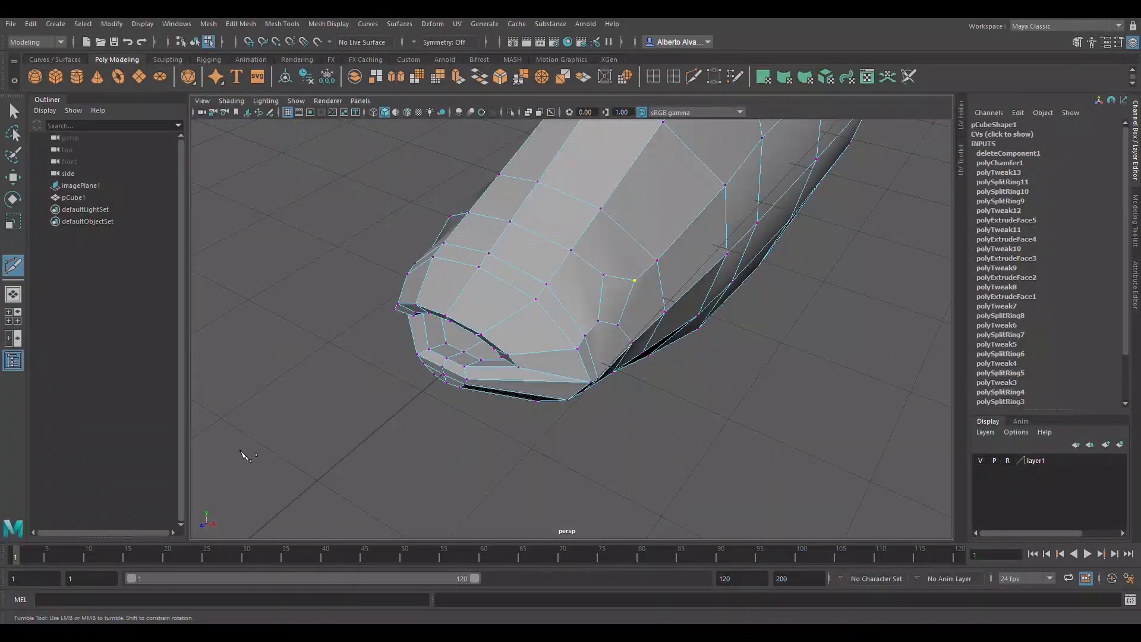
click(479, 267)
click(546, 285)
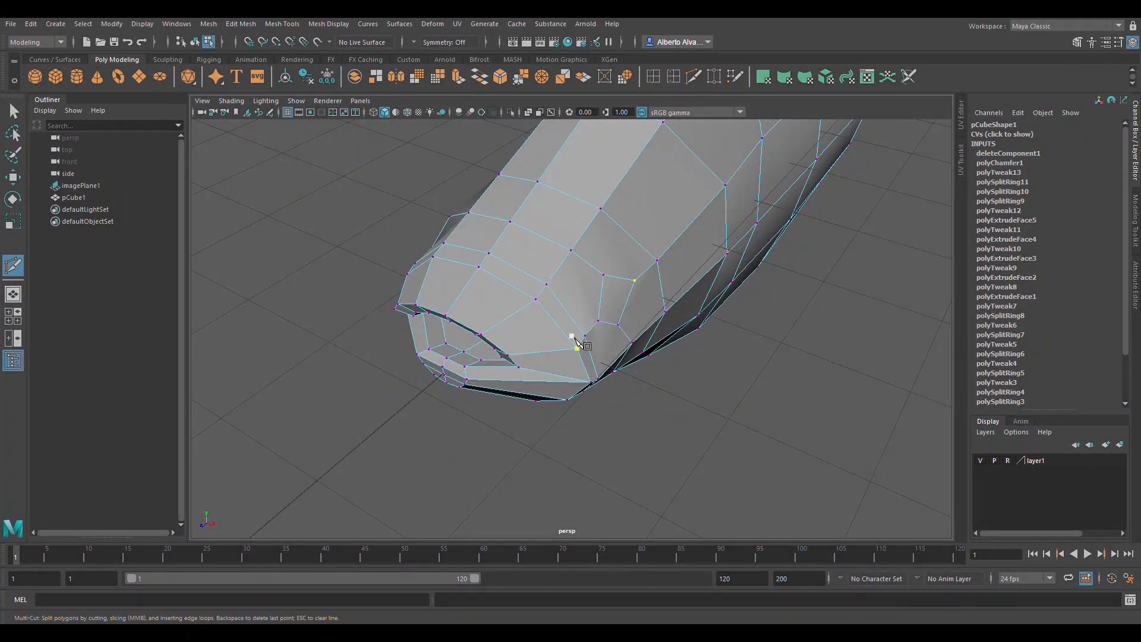
click(448, 60)
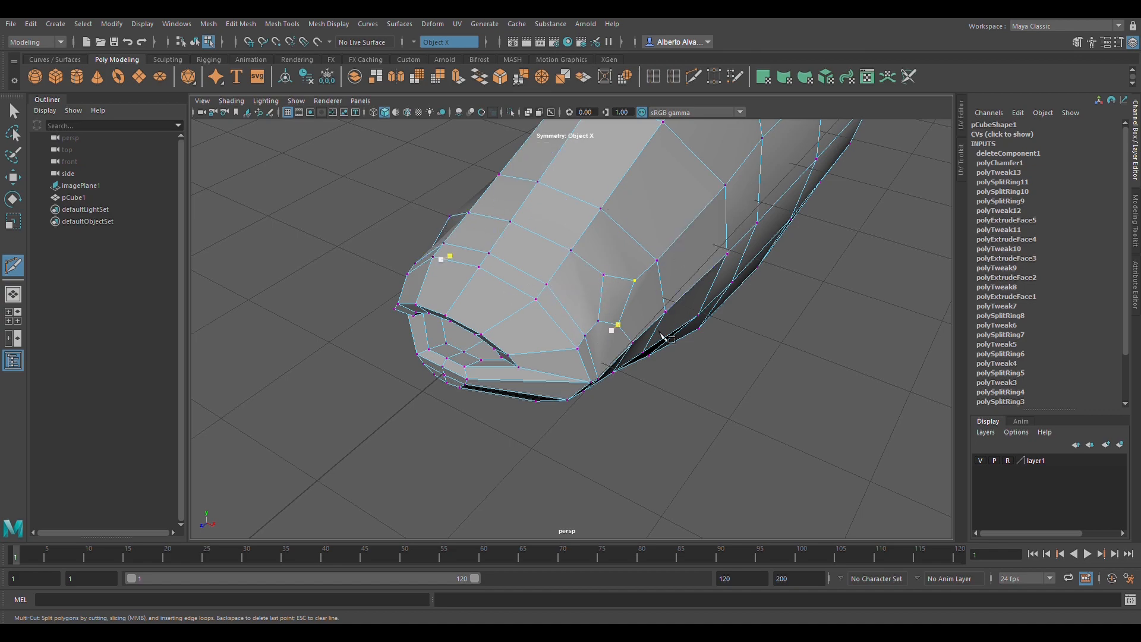
mouse_move(594, 284)
alt+mouse_down()
mouse_move(624, 287)
mouse_move(589, 288)
mouse_move(598, 288)
alt+mouse_up()
key(space)
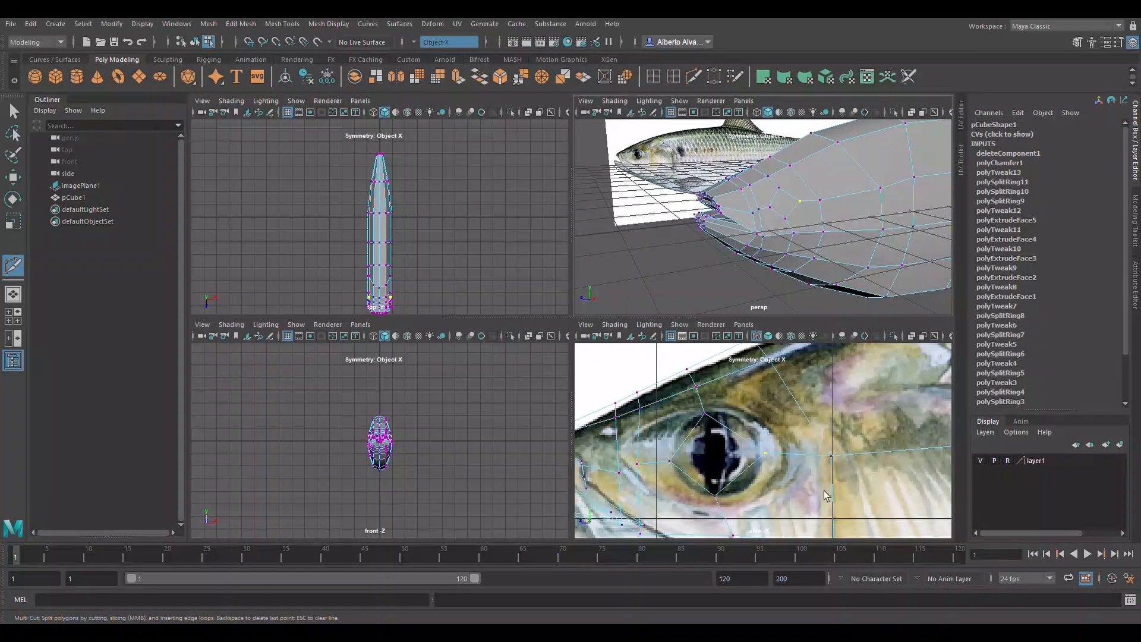
key(space)
scroll(775, 466, down, 6)
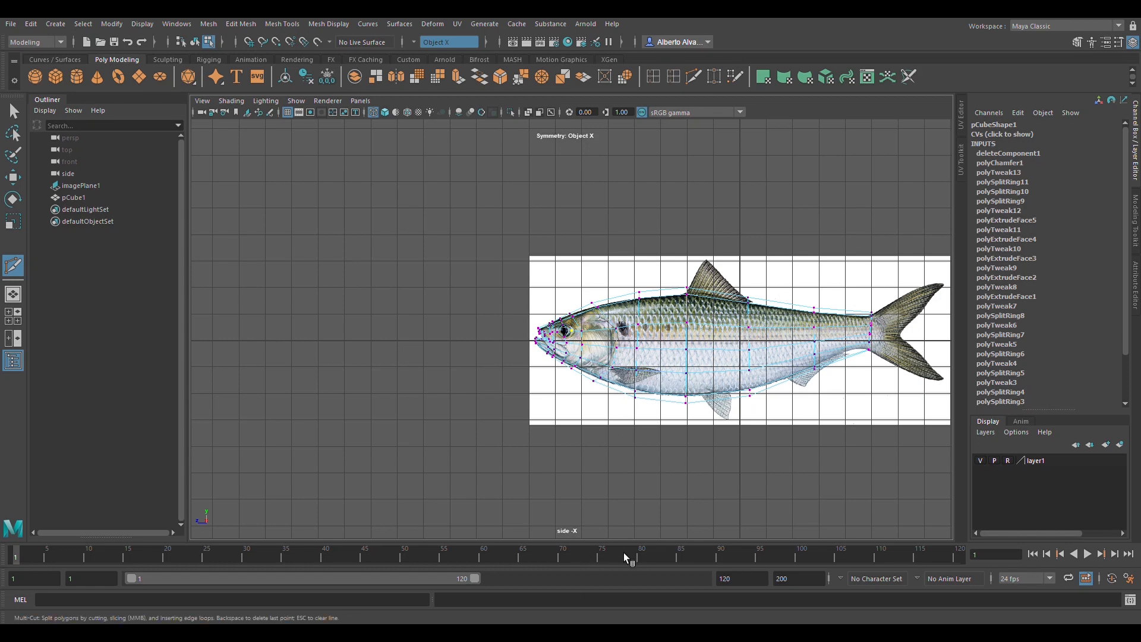
key(space)
key(space)
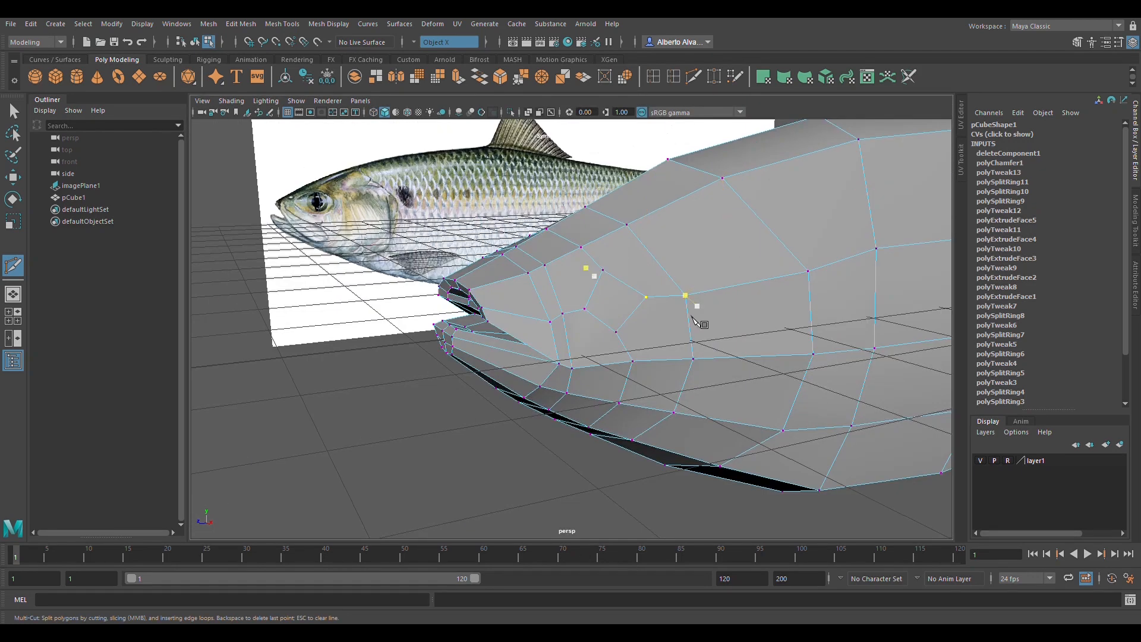
scroll(689, 356, up, 2)
scroll(702, 342, up, 3)
alt+middle_drag(706, 344, 588, 321)
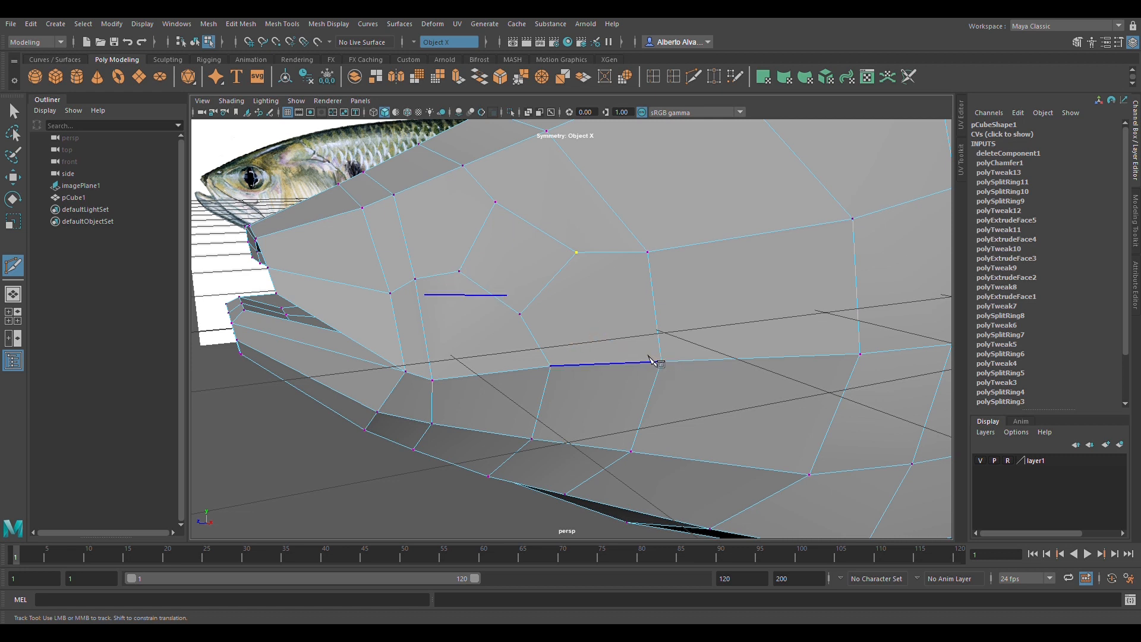
click(577, 252)
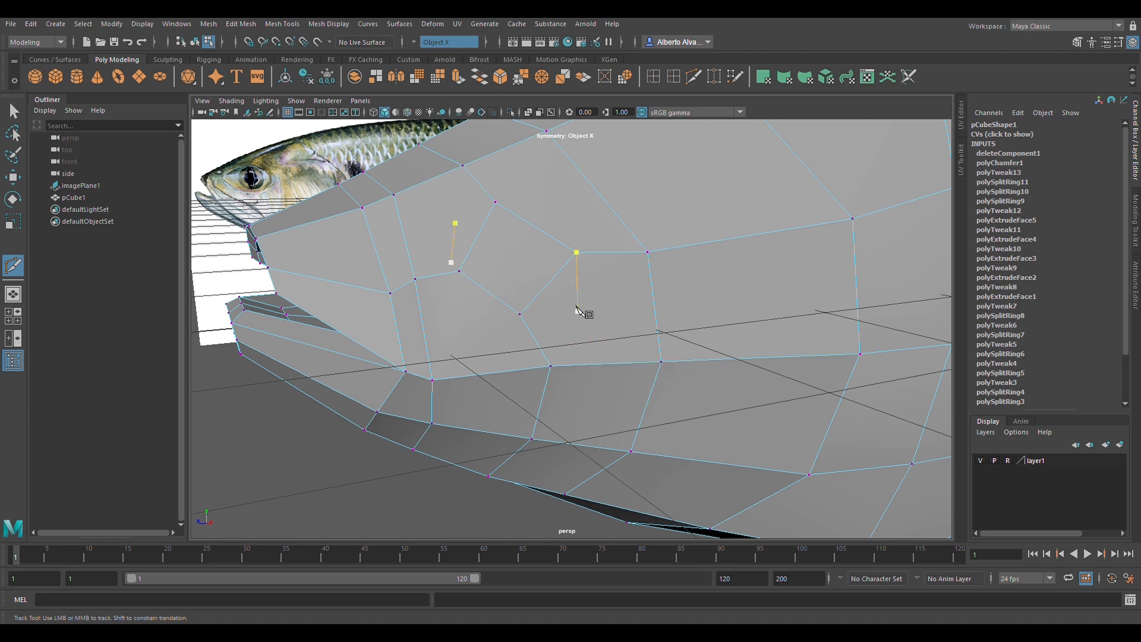
click(661, 361)
key(Escape)
click(860, 353)
key(Escape)
click(520, 314)
click(576, 253)
key(Return)
key(ctrl+z)
click(662, 361)
click(749, 235)
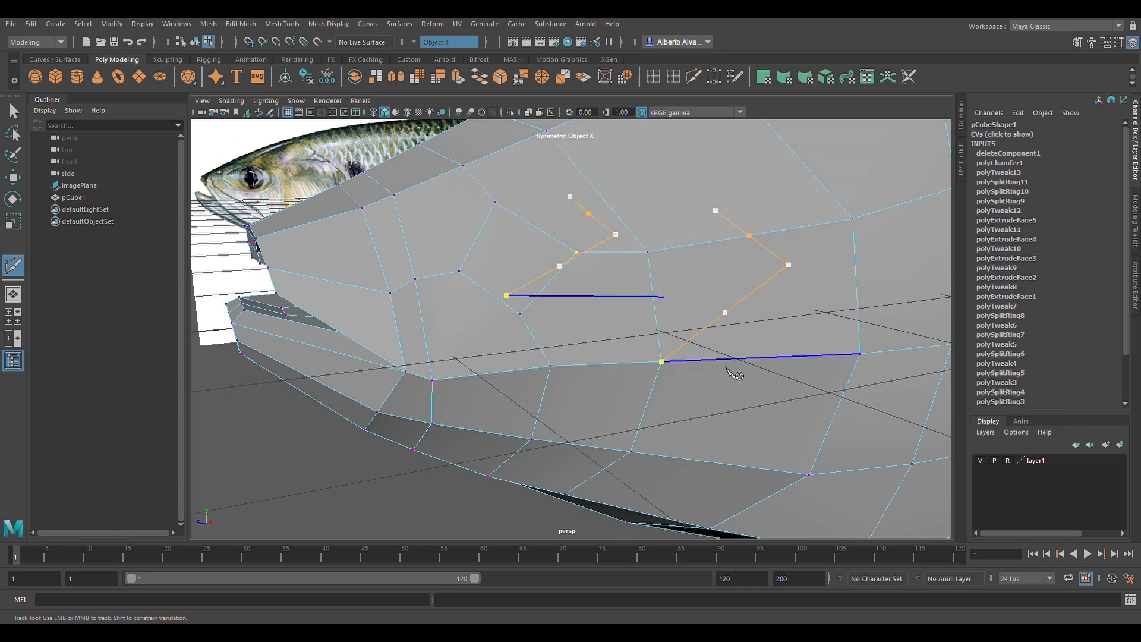
key(ctrl+z)
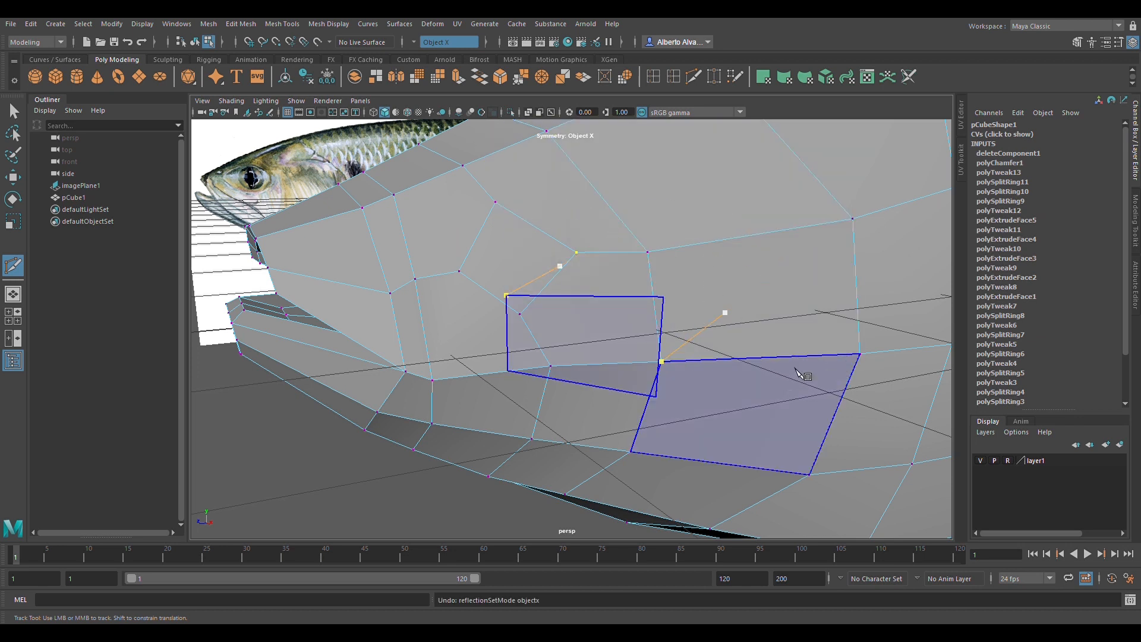
key(ctrl+z)
click(458, 271)
click(519, 313)
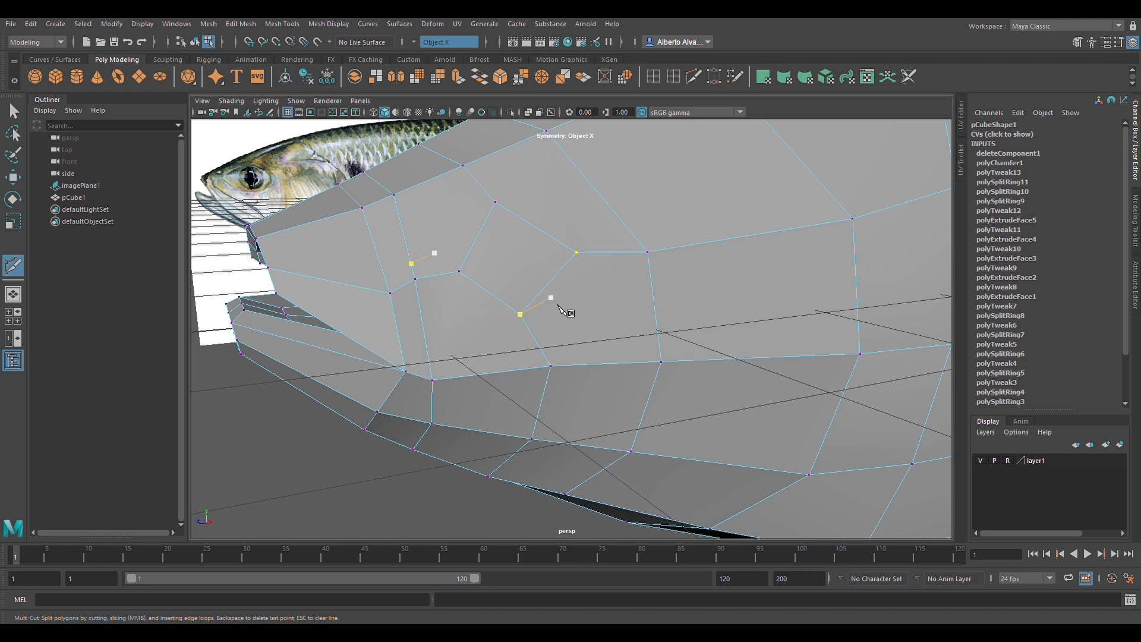
key(ctrl+z)
Cut an edge from the midpoint of each side of the eye diamond to the nearest corner vertex of the surrounding faces
click(548, 283)
click(668, 361)
key(Return)
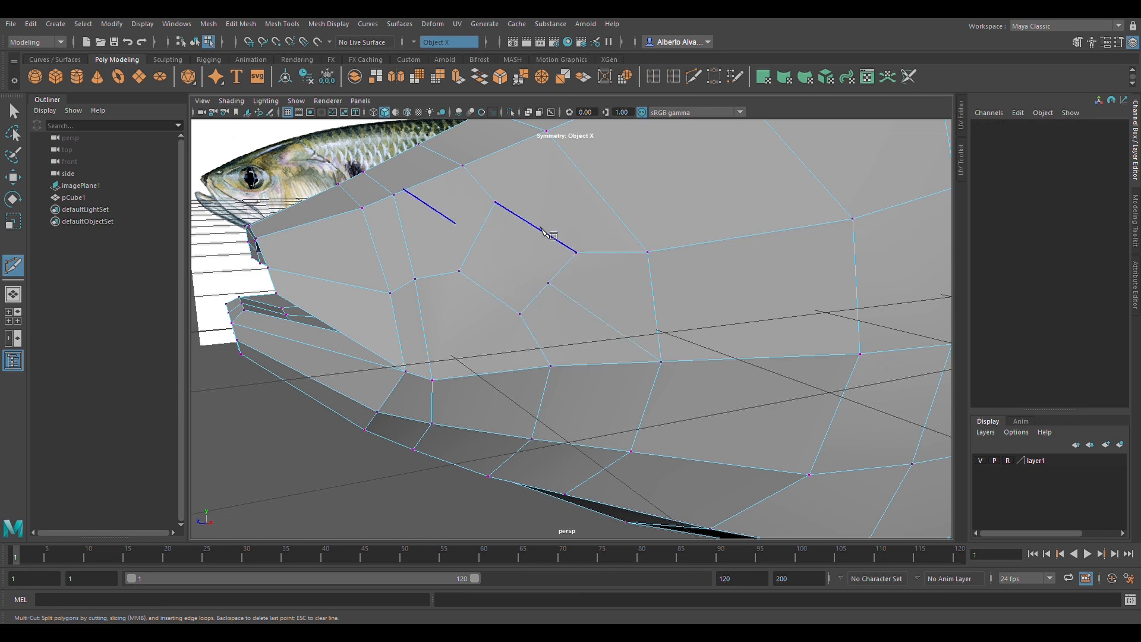
alt+middle_drag(543, 232, 573, 262)
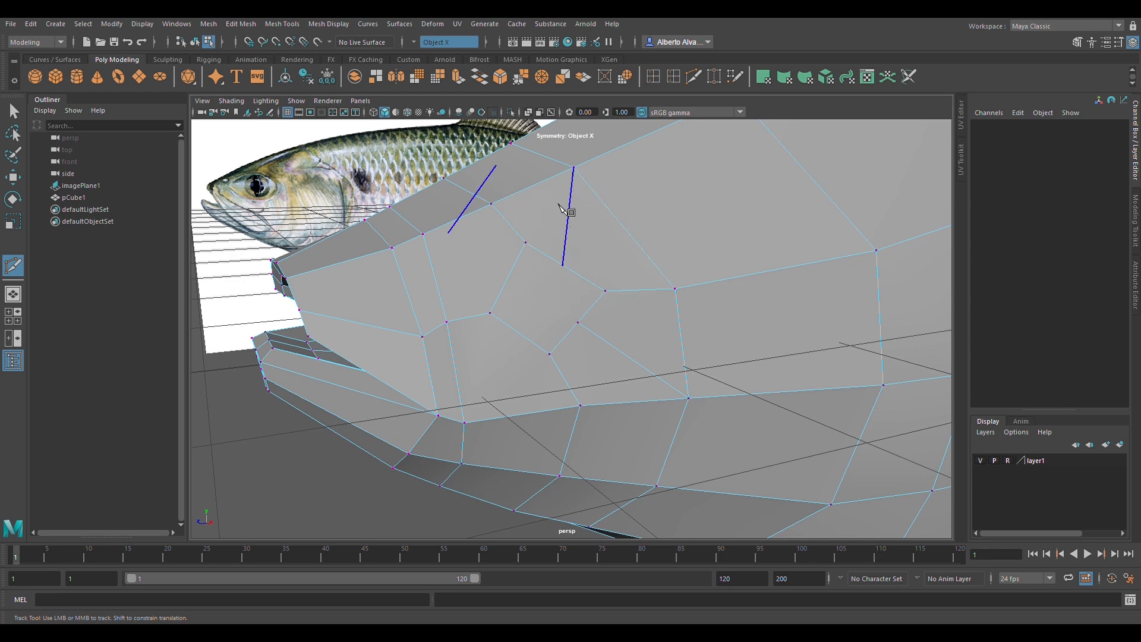
click(525, 338)
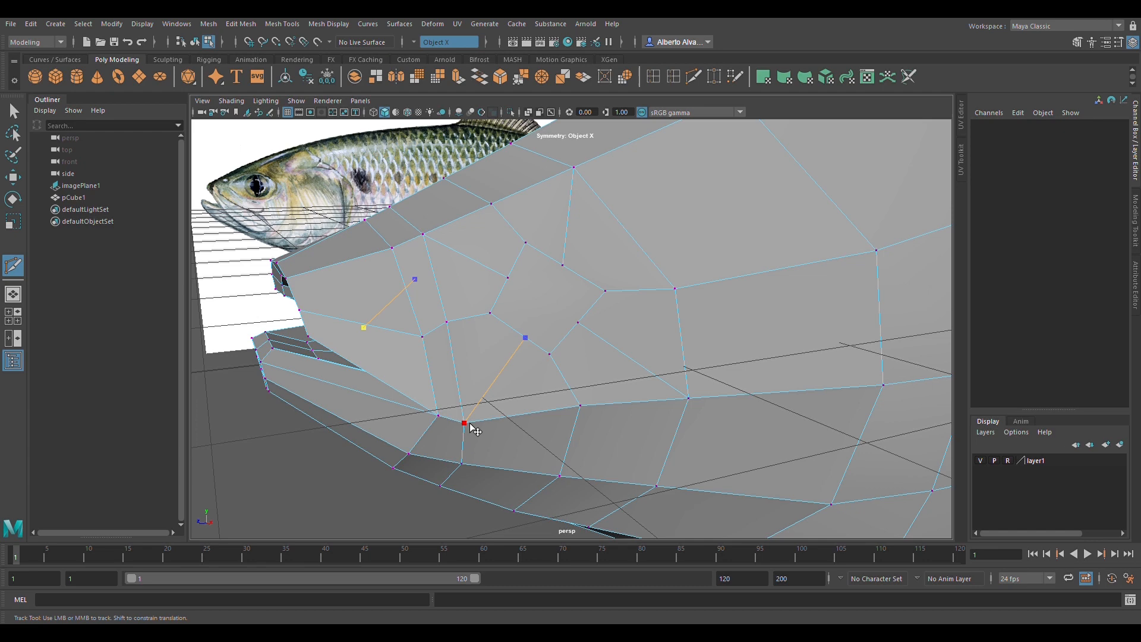
click(504, 428)
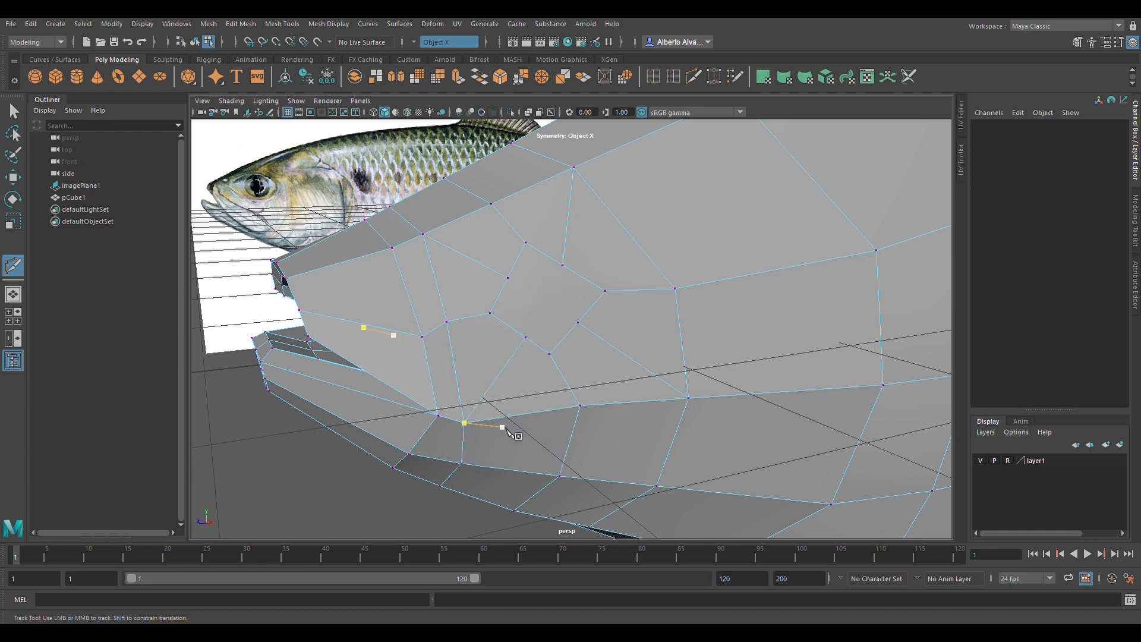
right_click(506, 429)
Check the mirrored cuts on the other side of the head, then return to the Move tool with symmetry off
alt+drag(454, 329, 658, 325)
alt+right_drag(658, 325, 631, 336)
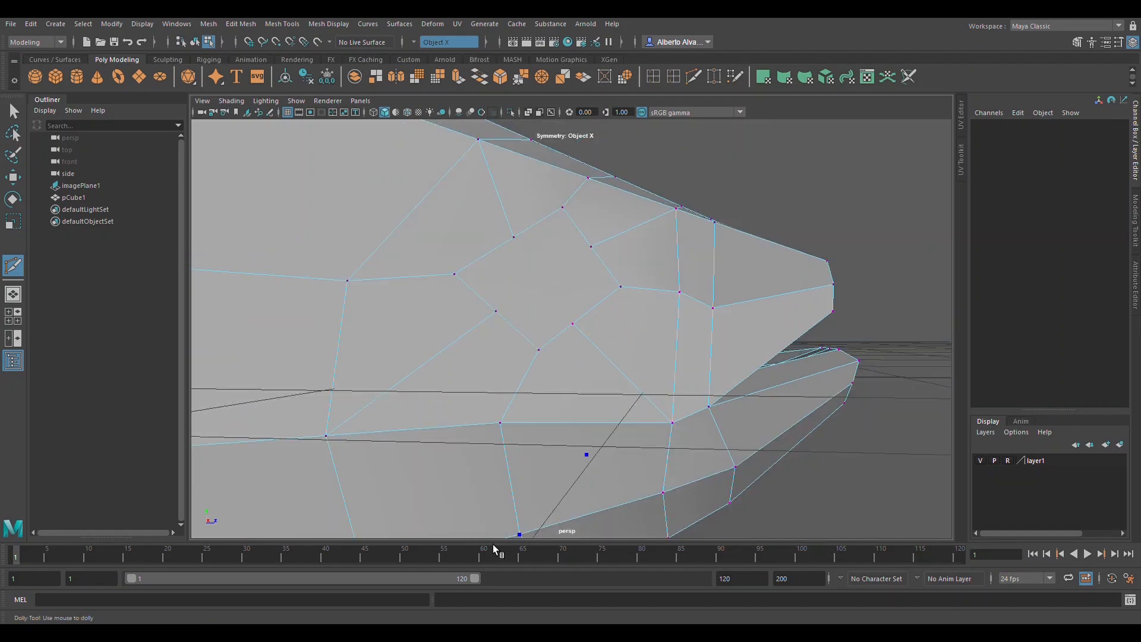
alt+drag(752, 364, 523, 370)
alt+middle_drag(533, 331, 593, 337)
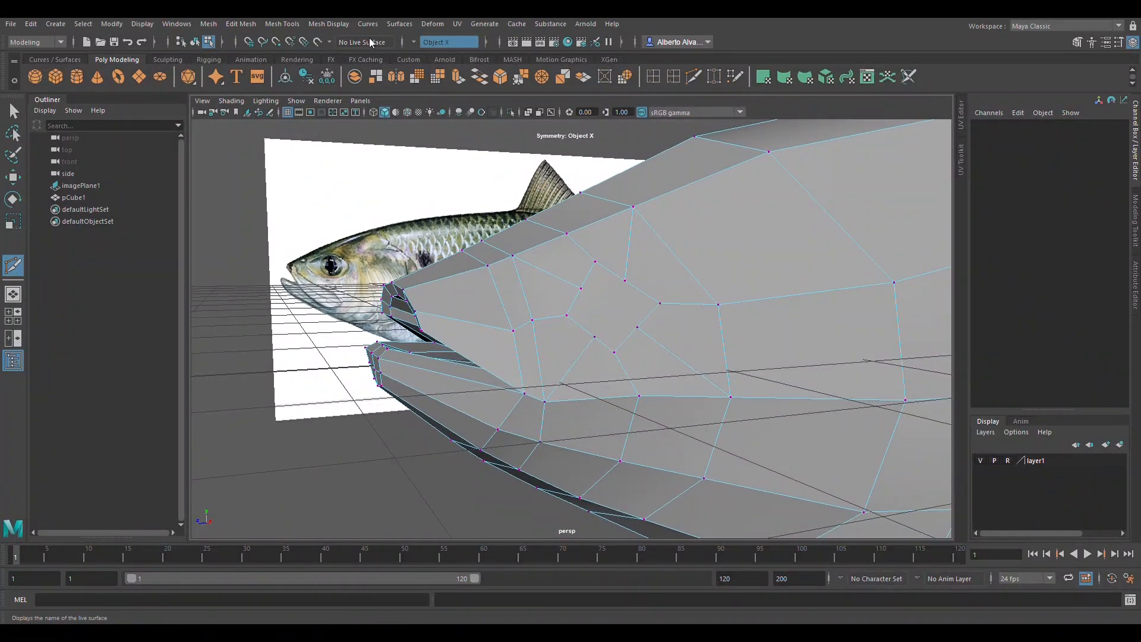
key(w)
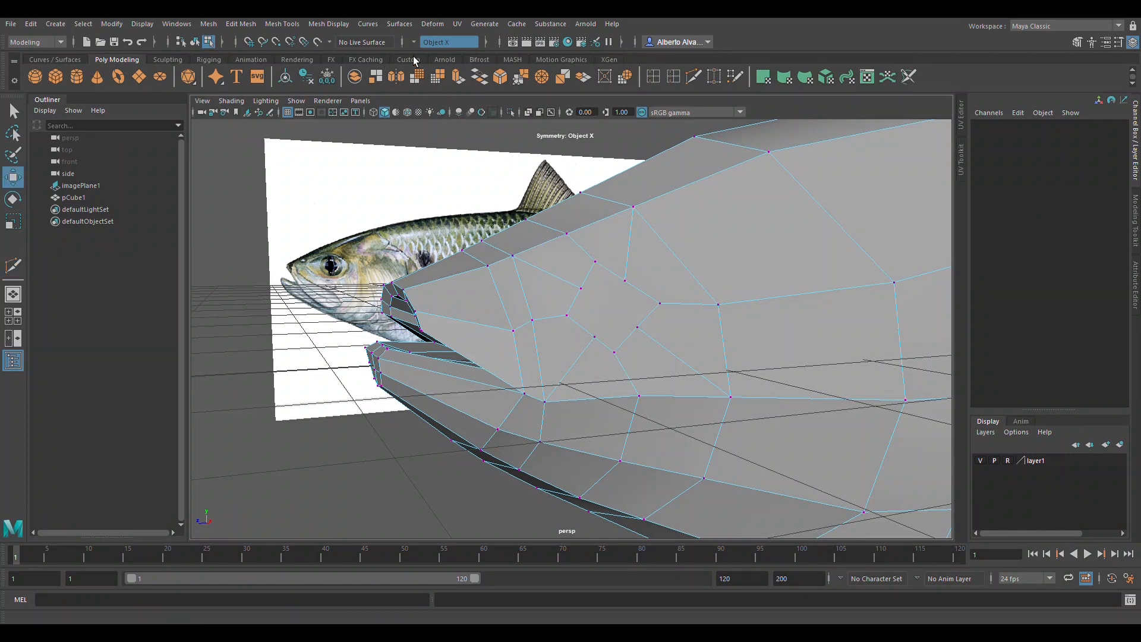
click(439, 45)
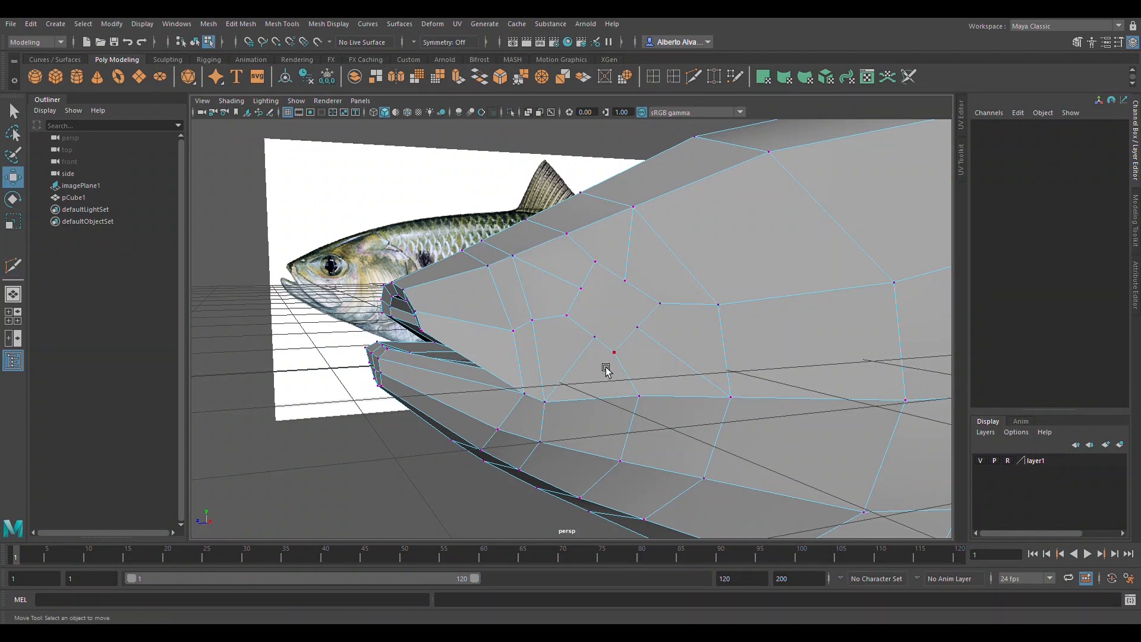
scroll(607, 369, up, 1)
key(space)
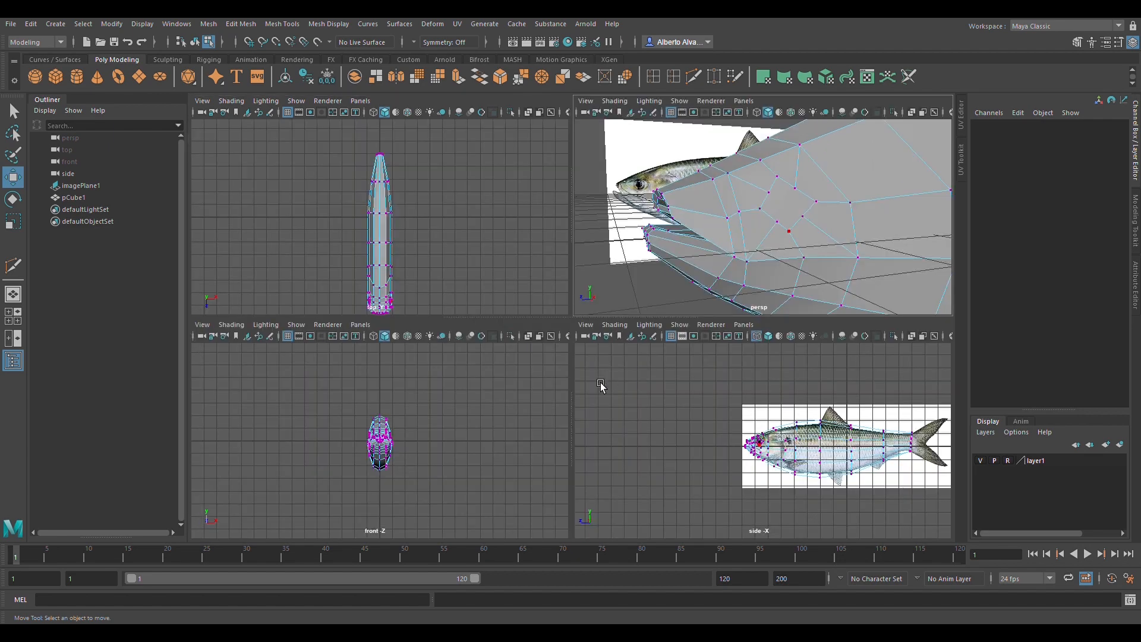
key(space)
scroll(650, 343, up, 6)
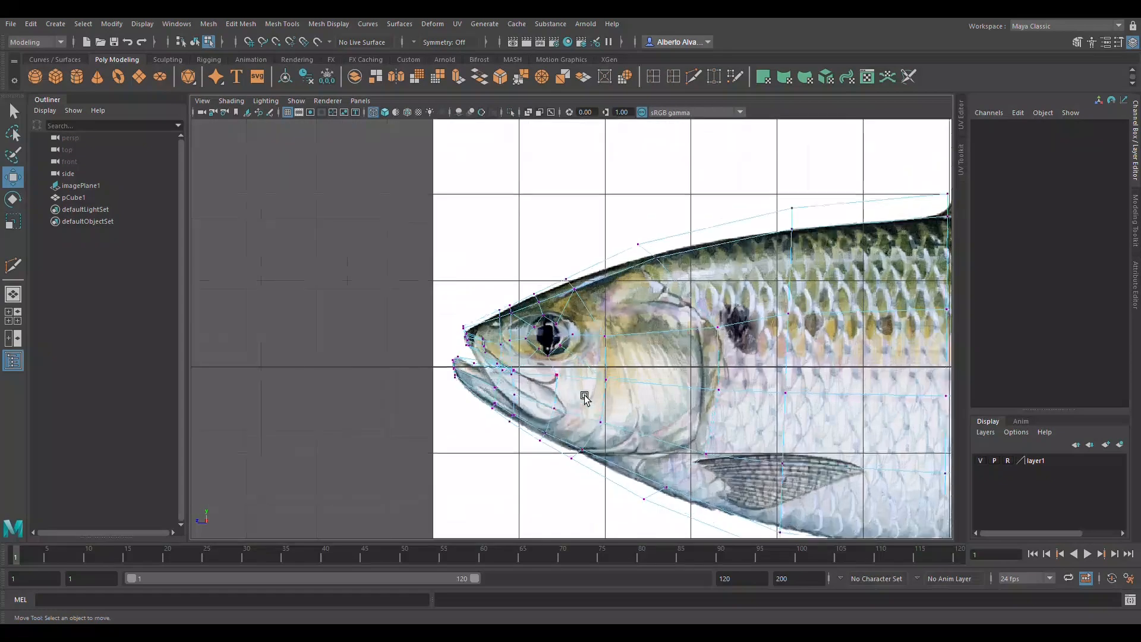
scroll(650, 343, up, 5)
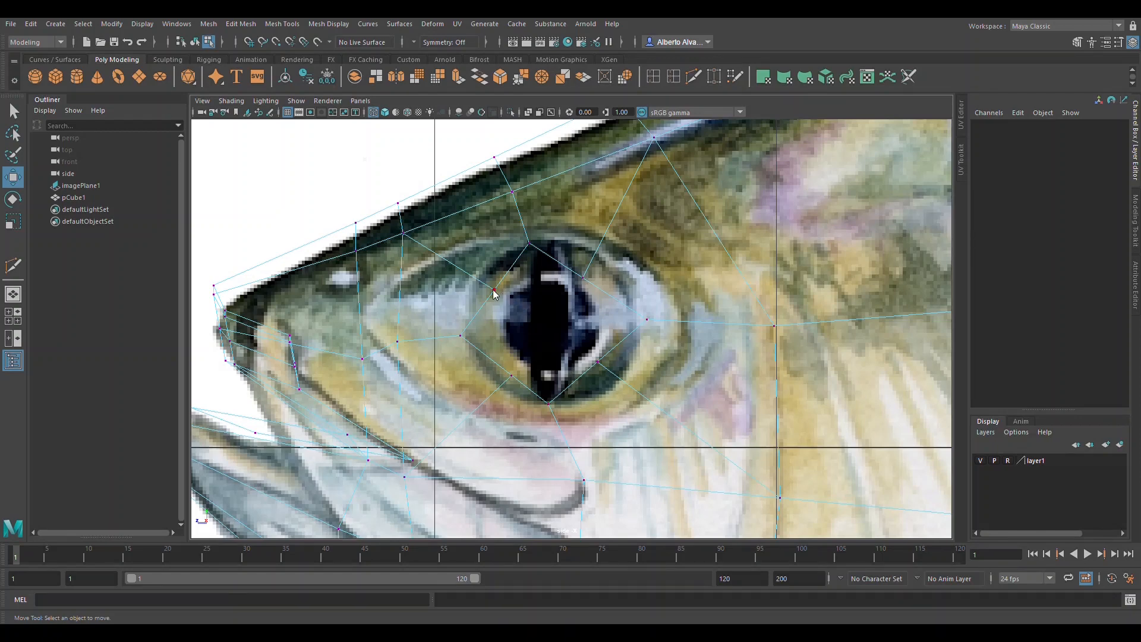
drag(490, 259, 508, 300)
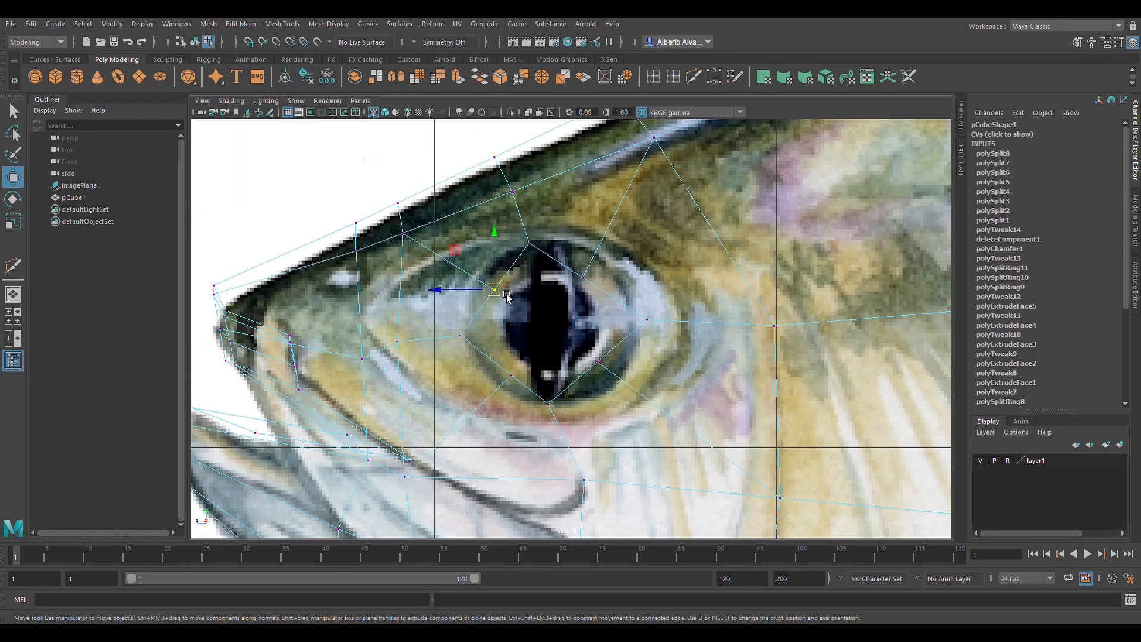
click(590, 284)
middle_drag(599, 294, 653, 287)
key(ctrl+z)
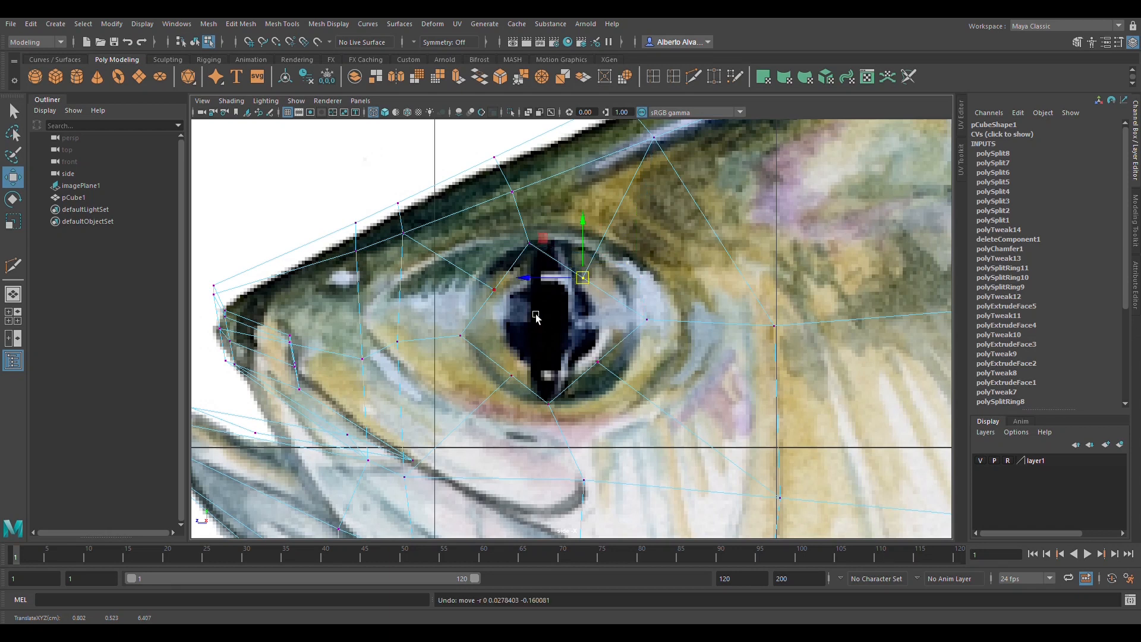
Move the upper-front, upper-rear and top vertices of the eye shape onto the upper outline of the iris
mouse_move(473, 264)
mouse_down()
mouse_move(509, 302)
mouse_move(479, 271)
mouse_up()
drag(567, 297, 618, 262)
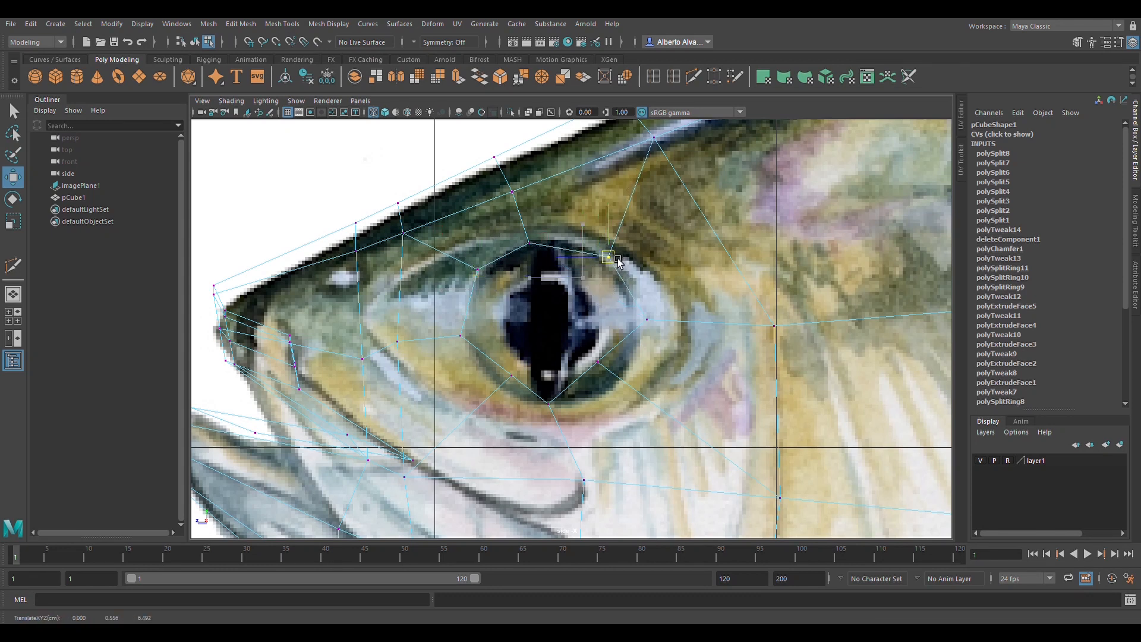
click(529, 243)
drag(542, 253, 556, 247)
Move the lower-front, lower-rear and rear vertices of the eye shape outward to round it along the iris outline
click(512, 376)
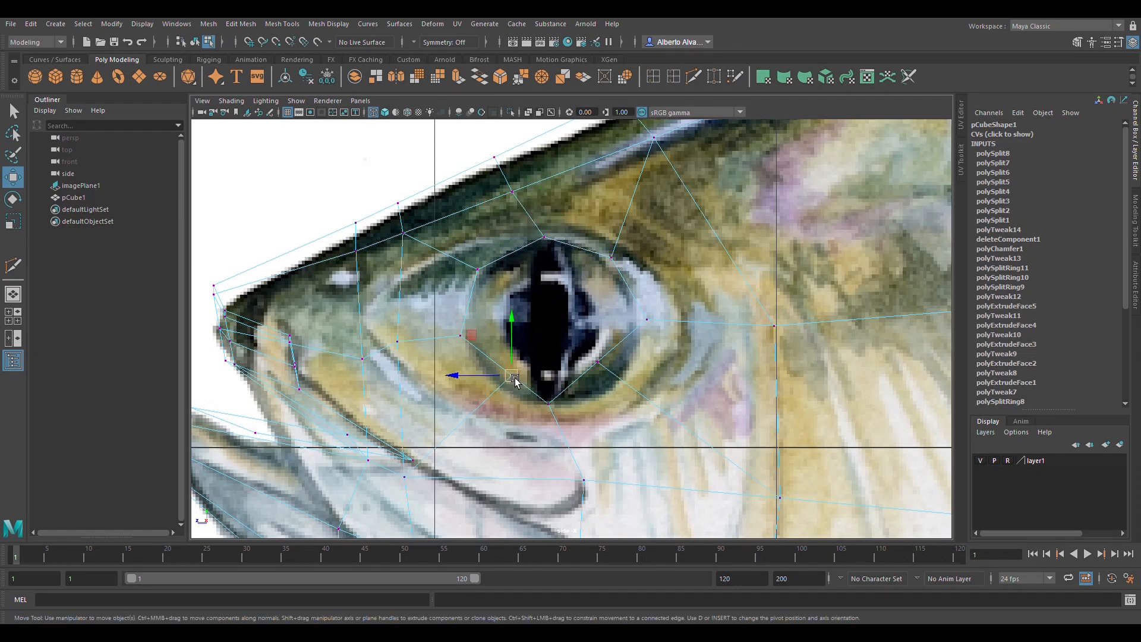
drag(521, 382, 495, 393)
click(597, 361)
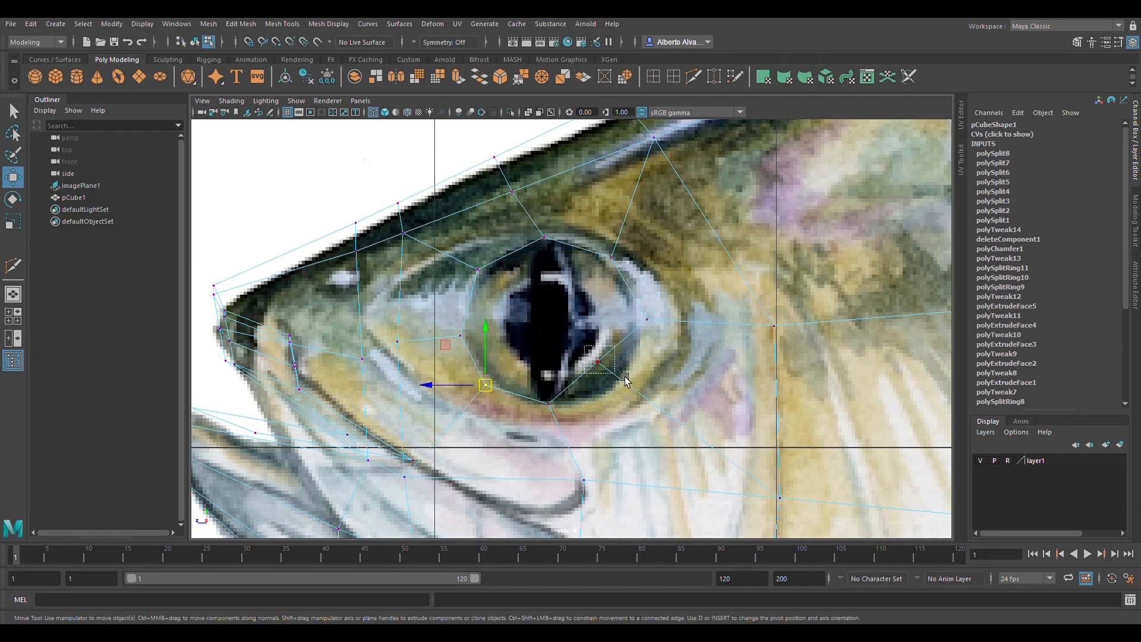
drag(612, 366, 636, 395)
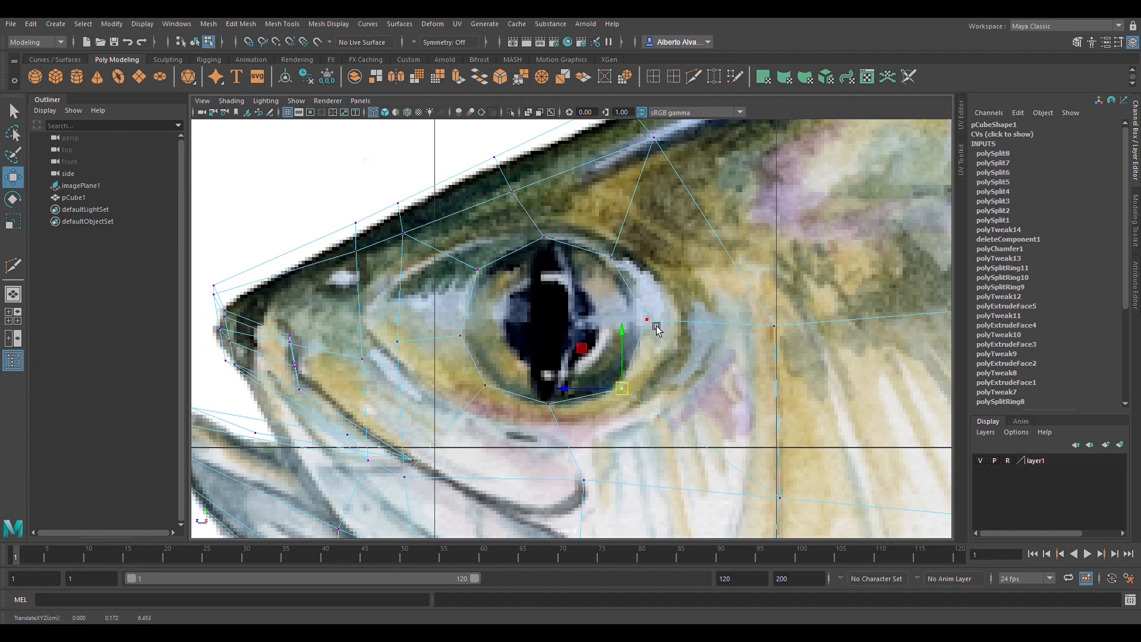
drag(643, 306, 676, 335)
drag(657, 325, 660, 319)
Select the octagonal eye faces on both sides of the head in face mode
key(space)
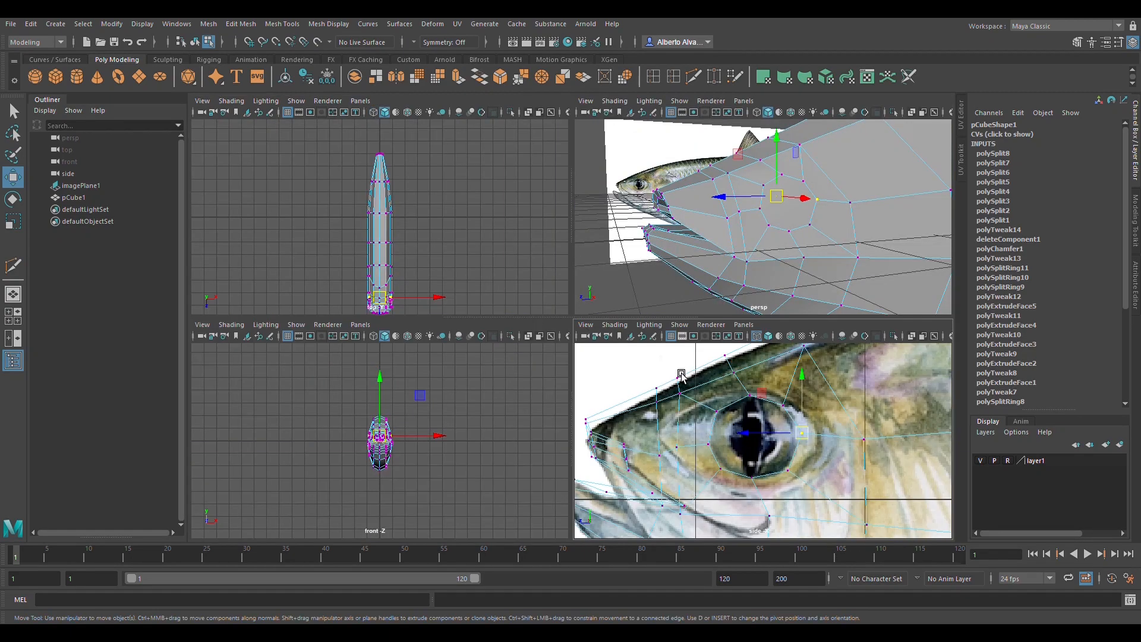
key(space)
alt+drag(668, 301, 530, 308)
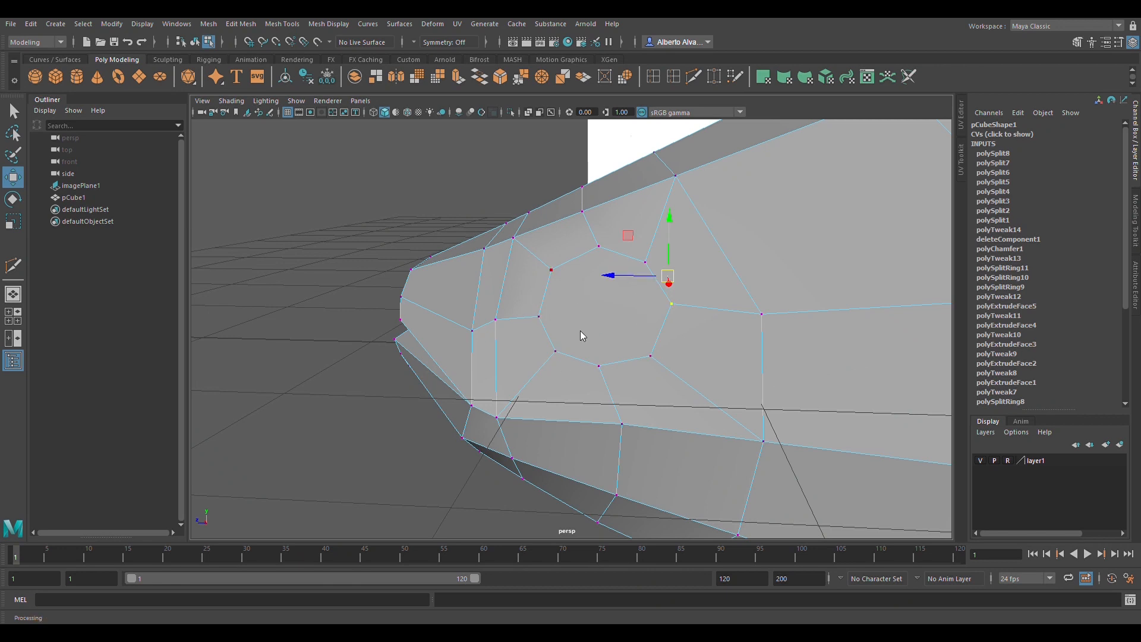
key(F11)
click(606, 310)
alt+drag(568, 364, 664, 316)
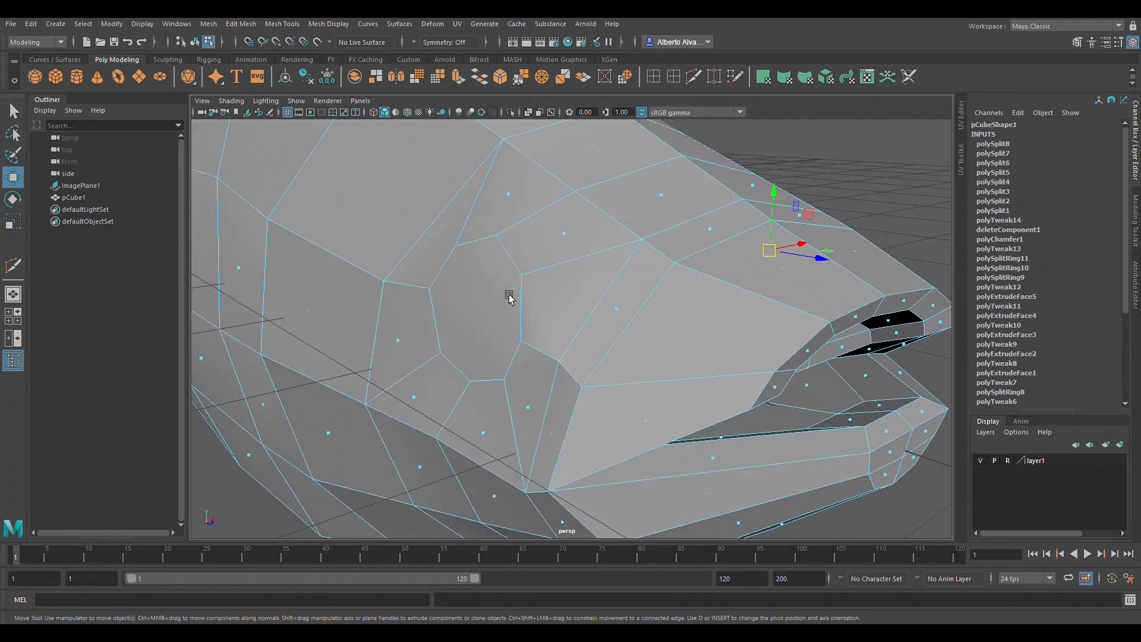
click(498, 321)
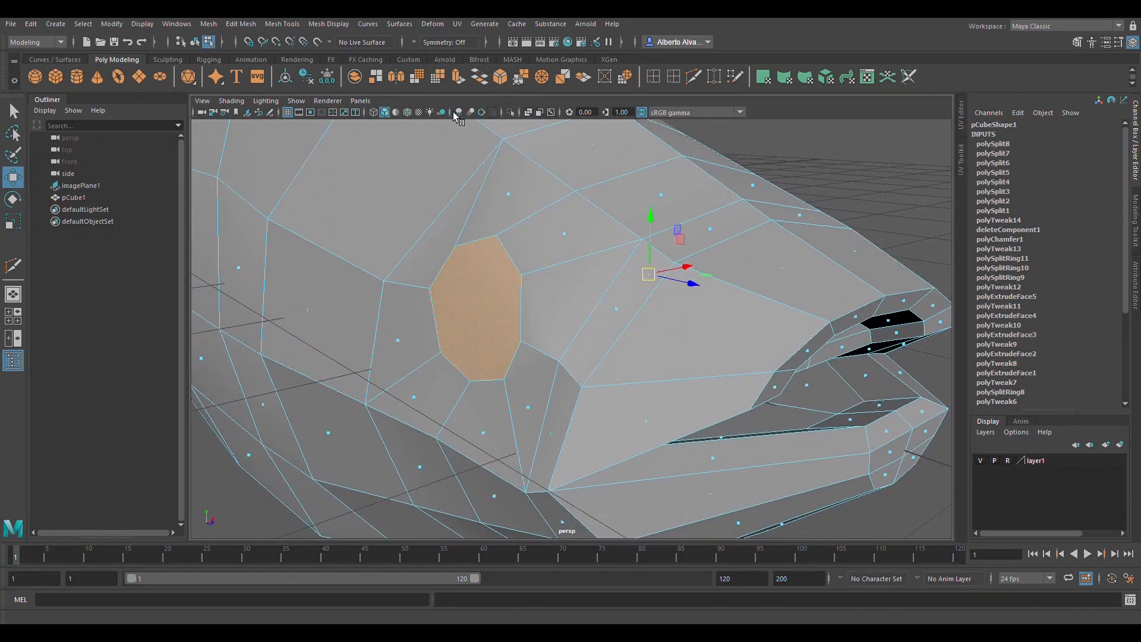
alt+drag(675, 308, 644, 344)
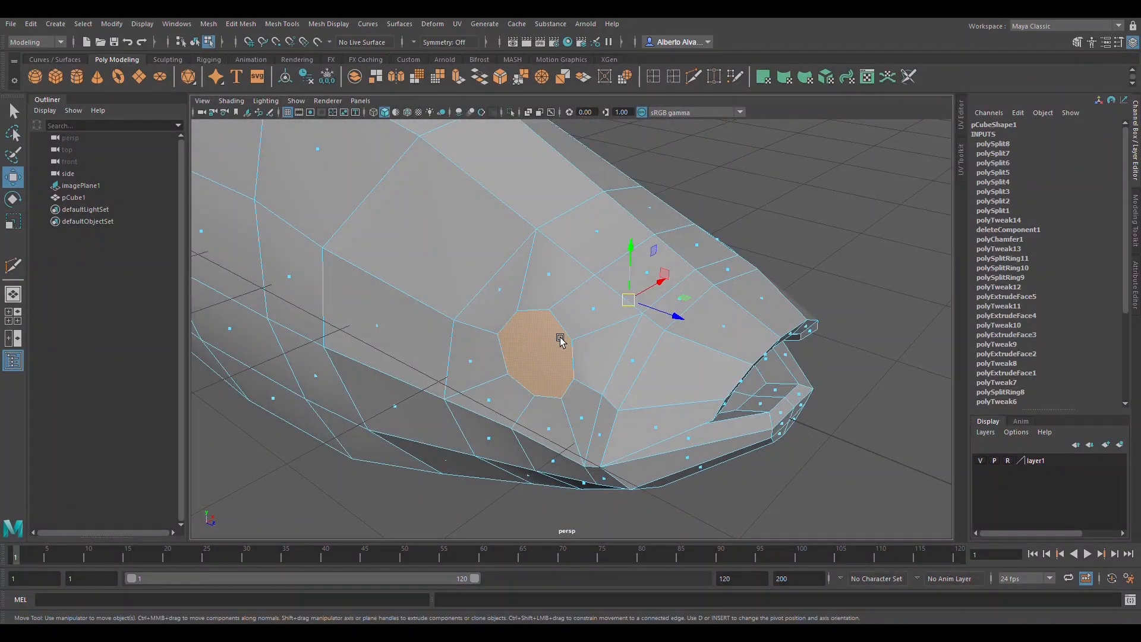
Extrude the octagonal eye face on the fish's head and scale it inward to form a recessed eye socket
key(ctrl+e)
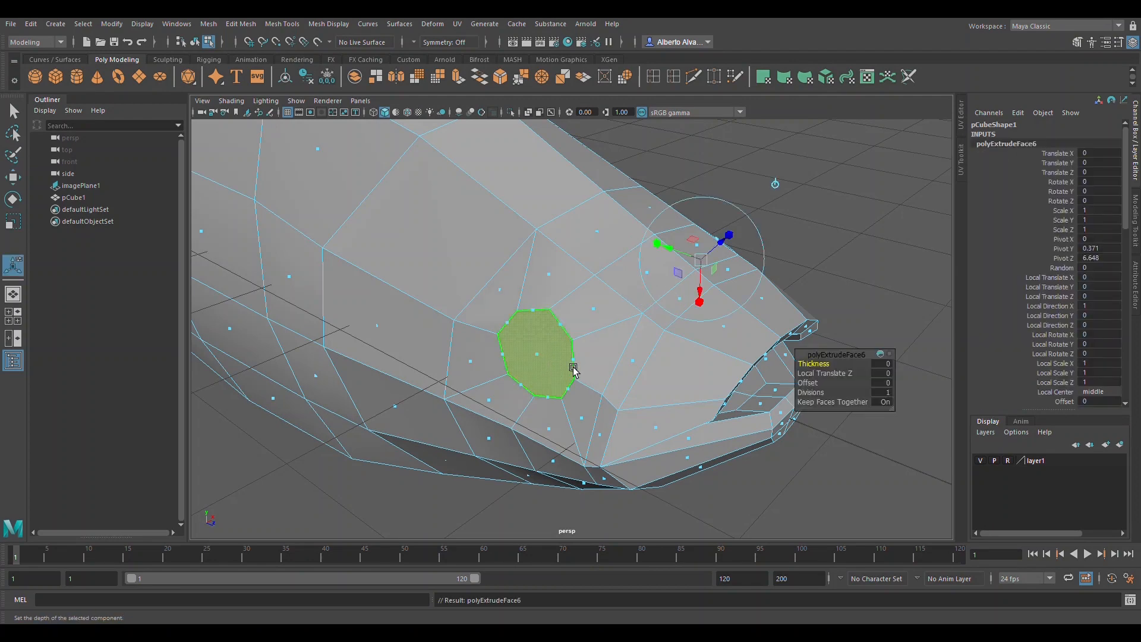
key(r)
alt+drag(752, 296, 555, 288)
drag(483, 265, 489, 267)
alt+drag(454, 316, 553, 334)
alt+drag(485, 287, 660, 305)
alt+drag(660, 306, 594, 333)
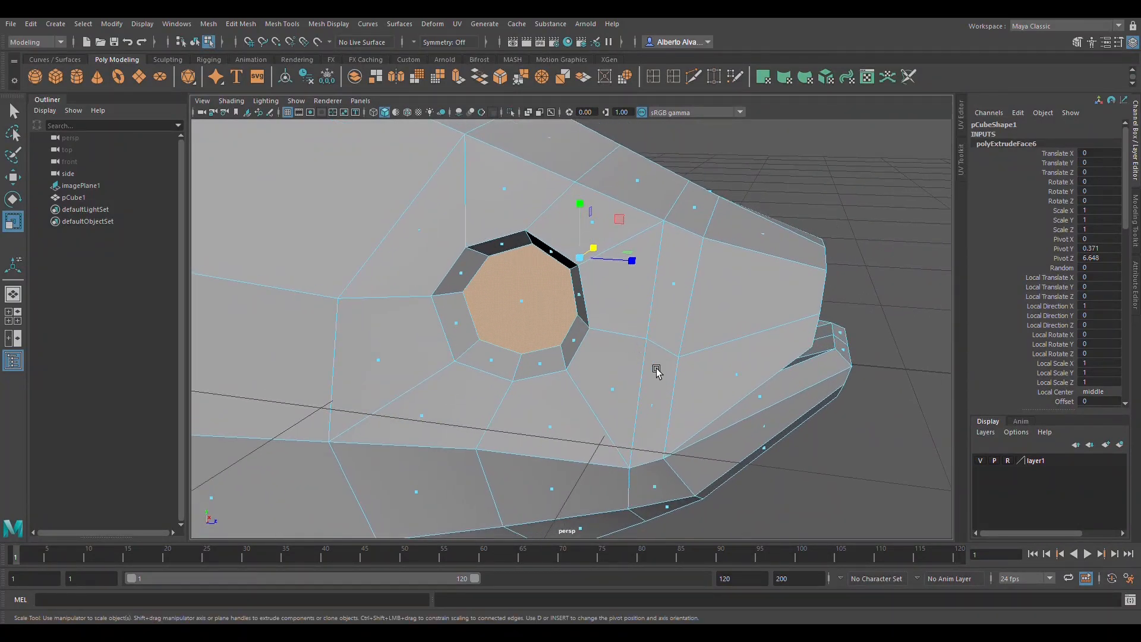
click(889, 148)
alt+drag(433, 327, 499, 341)
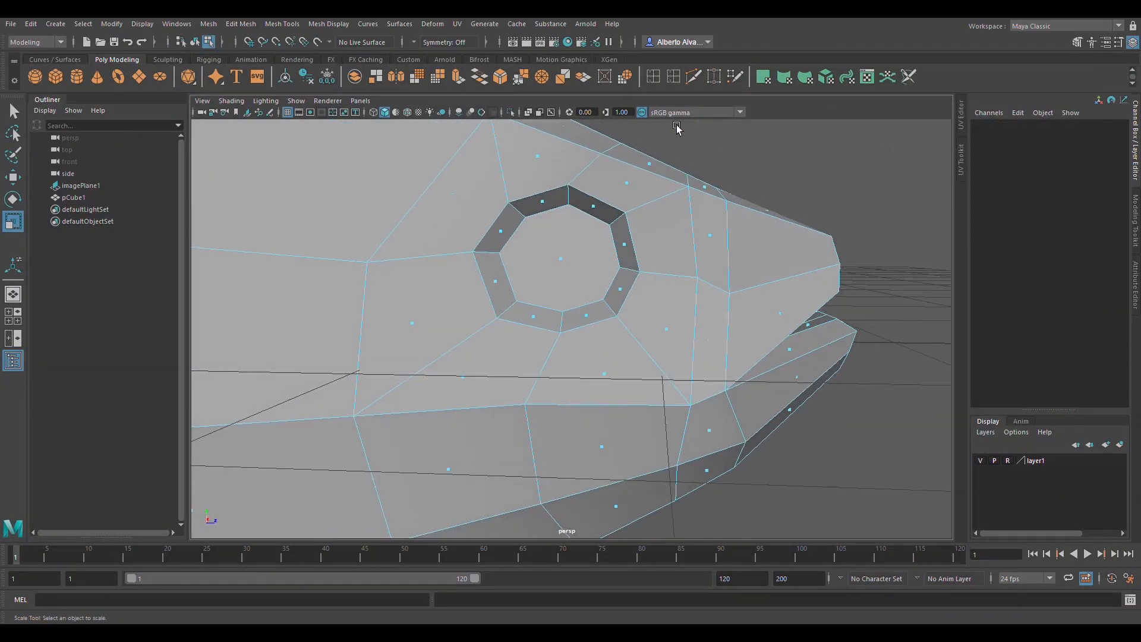
Try to split the socket's inner face with crossing Multi-Cut edges, and undo the cuts
click(695, 82)
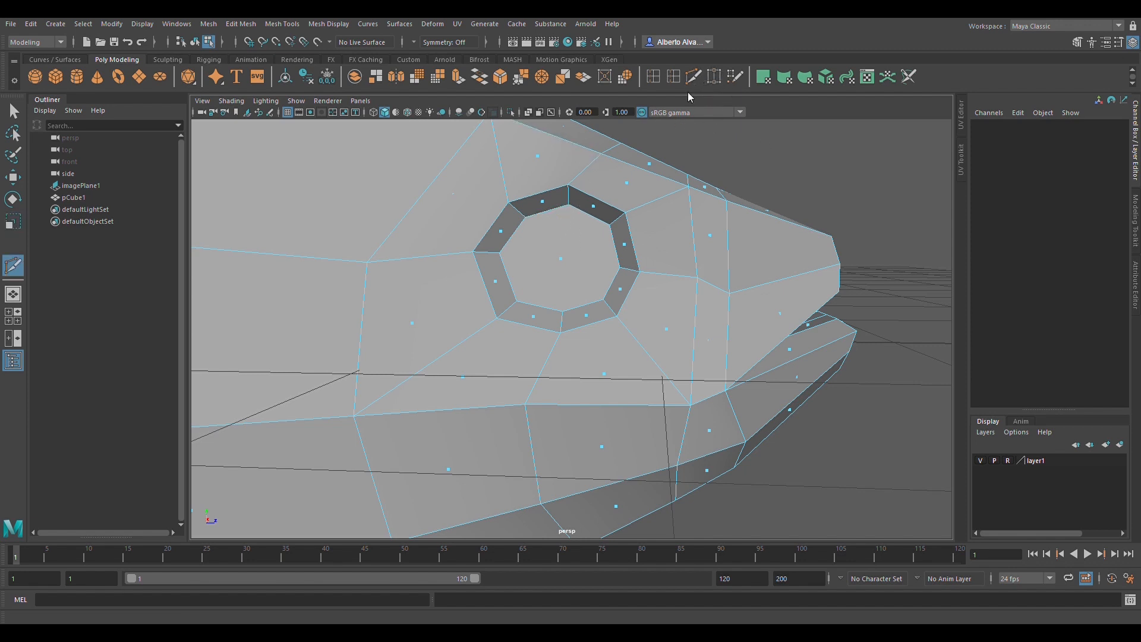
click(562, 312)
alt+drag(576, 287, 606, 267)
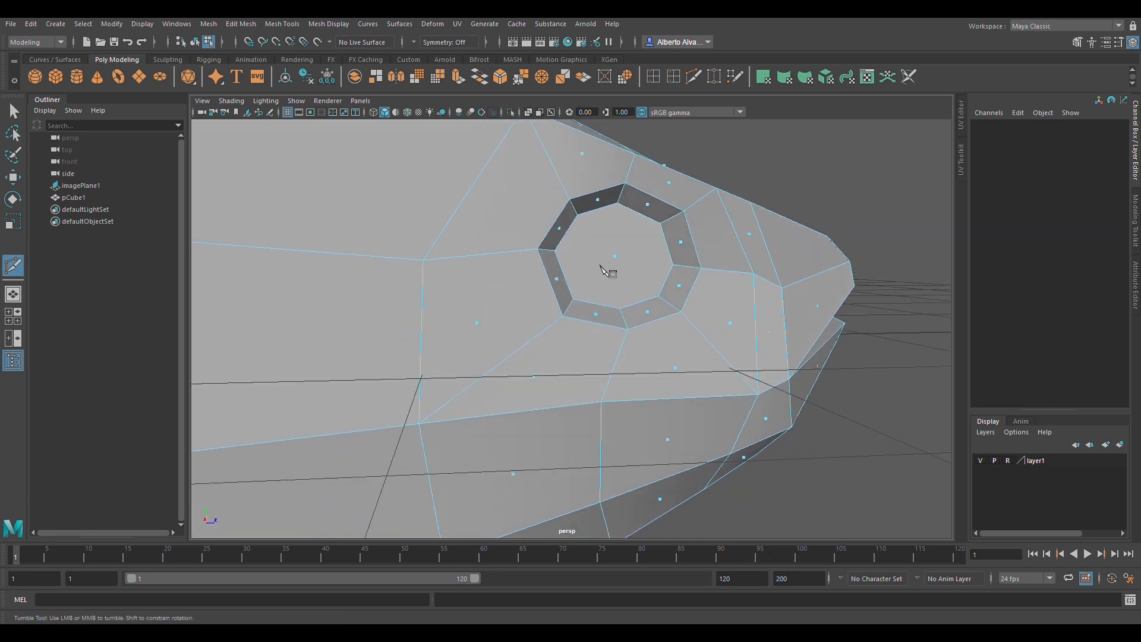
click(625, 314)
click(561, 253)
click(683, 268)
right_click(683, 270)
click(628, 330)
alt+drag(597, 344, 657, 265)
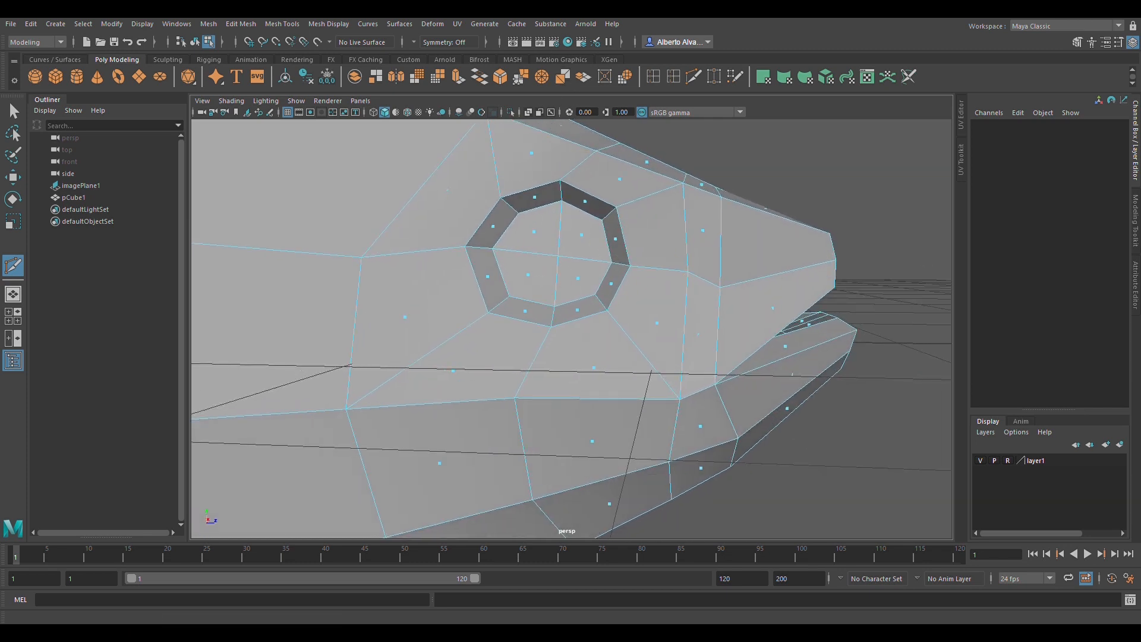
click(721, 288)
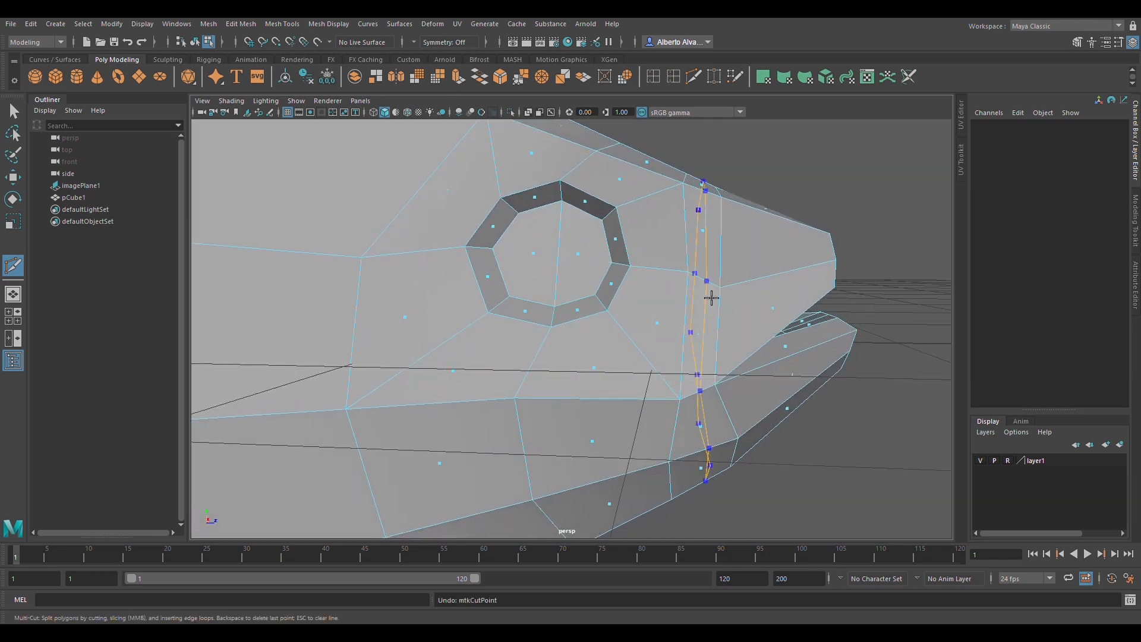
key(ctrl+z)
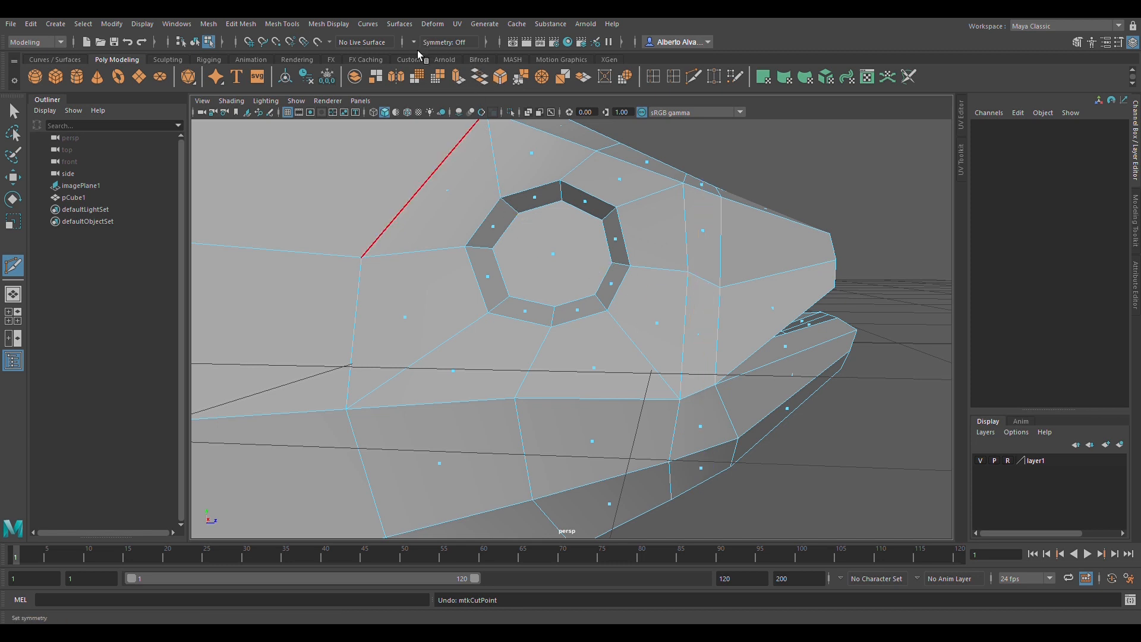
Set symmetry to Object X and split the inner eye faces into quarters with two crossing Multi-Cut edges
click(449, 42)
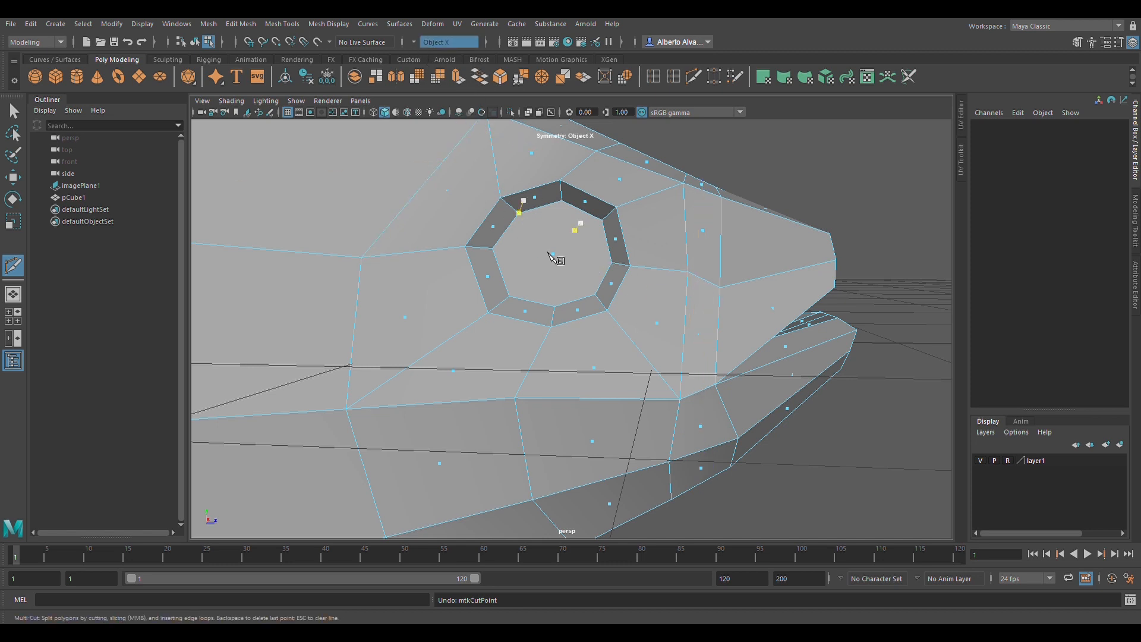
click(494, 248)
key(ctrl+z)
alt+drag(523, 271, 525, 274)
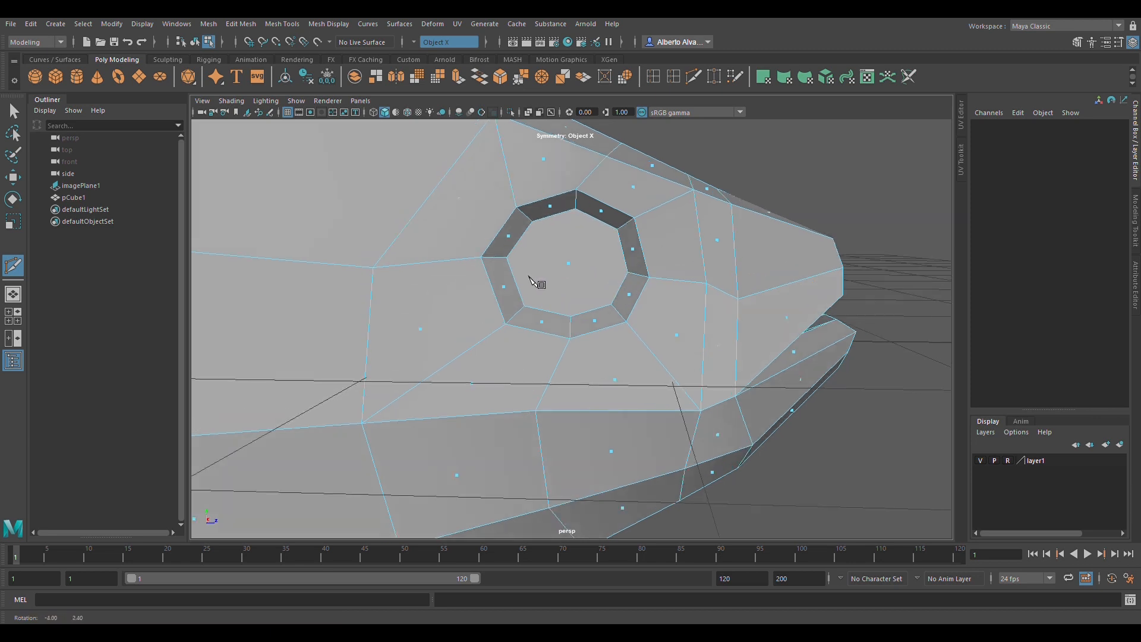
click(508, 260)
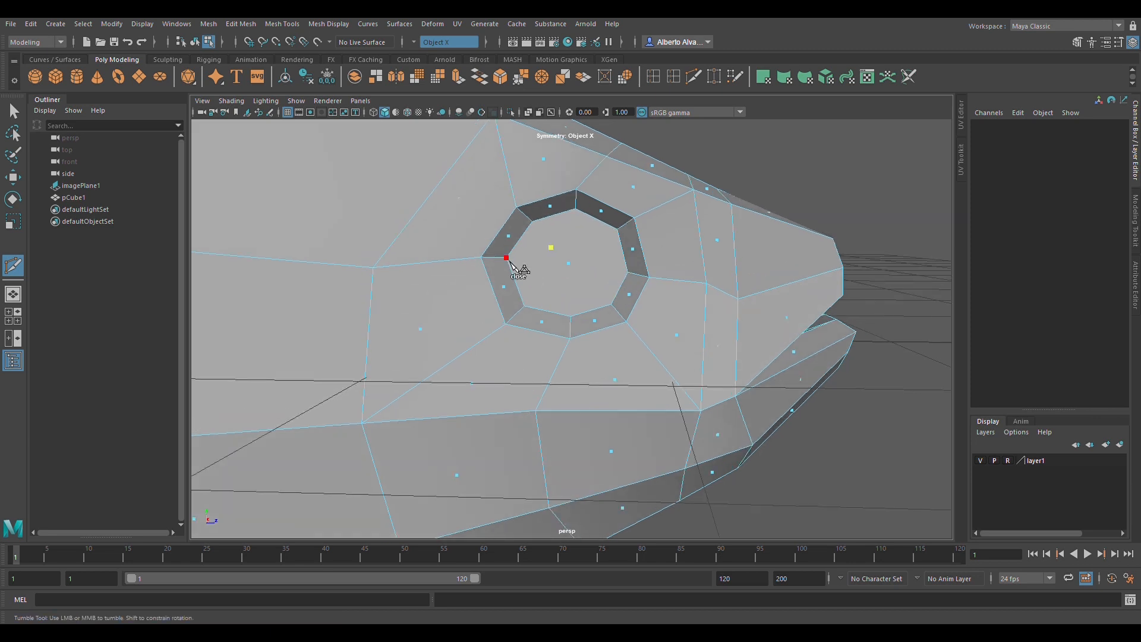
right_click(640, 267)
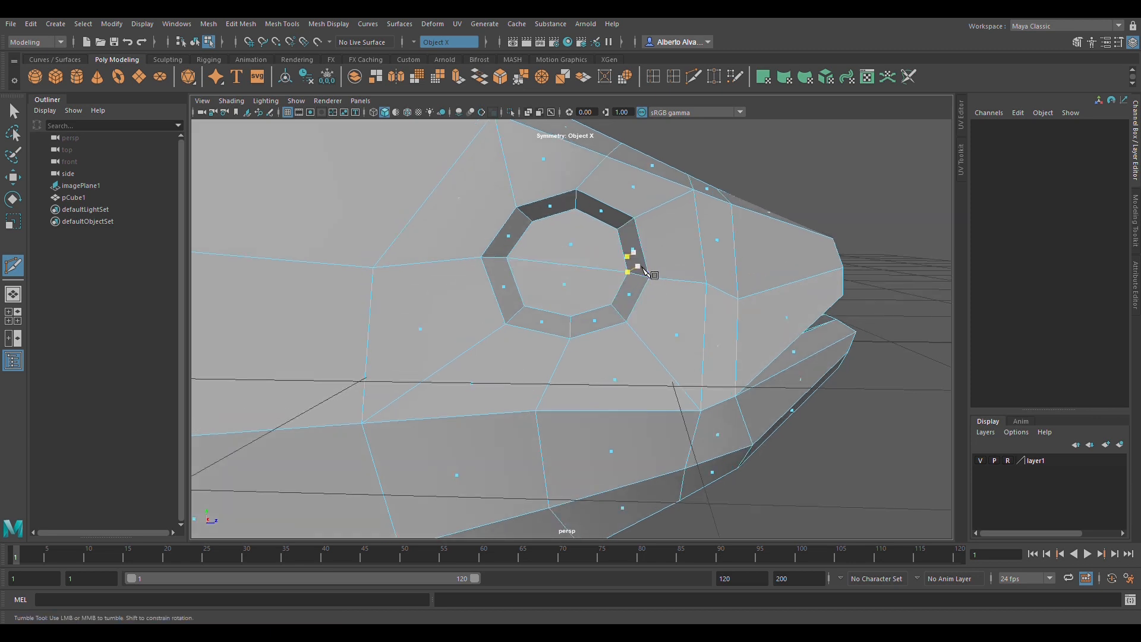
click(575, 210)
click(570, 316)
alt+drag(622, 330, 677, 249)
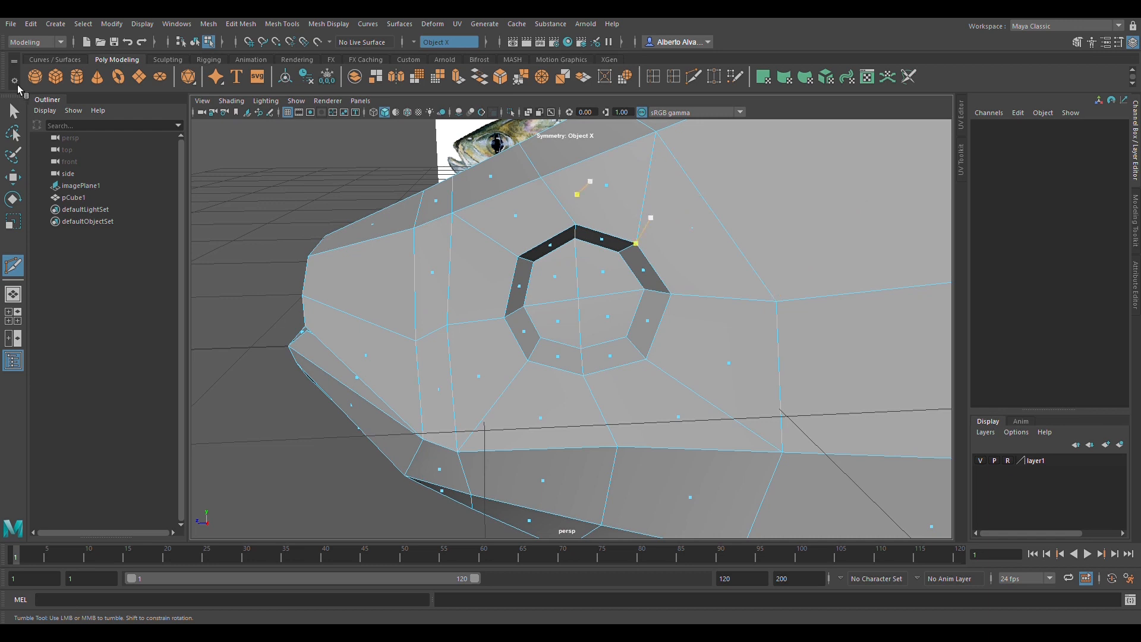
Turn symmetry off and leave component mode with the fish body deselected
click(429, 43)
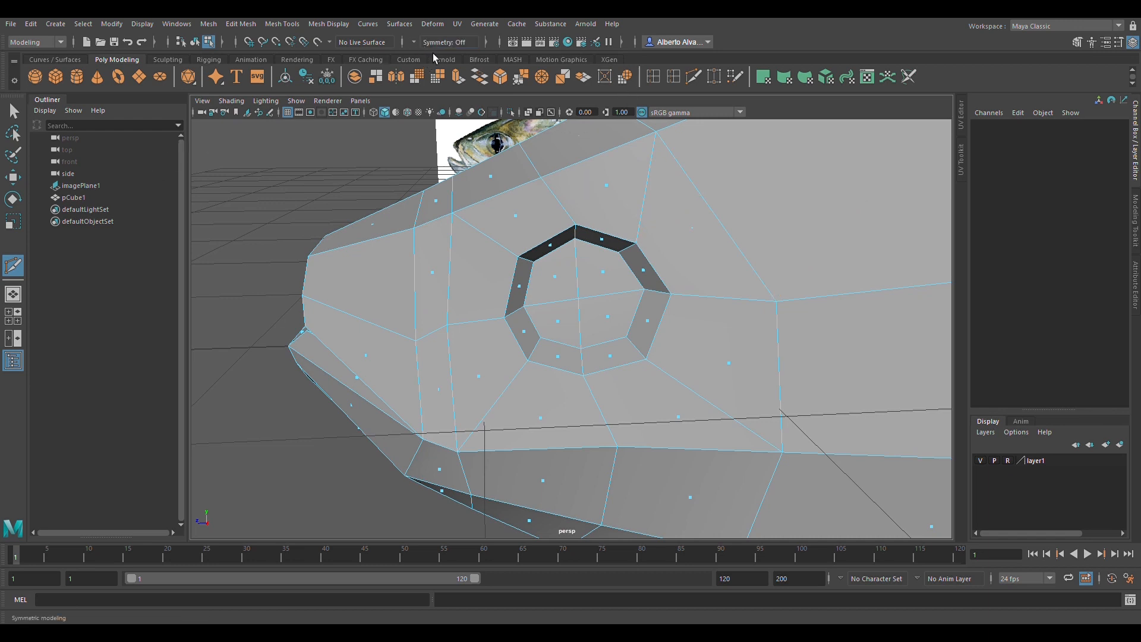
scroll(501, 249, down, 5)
key(w)
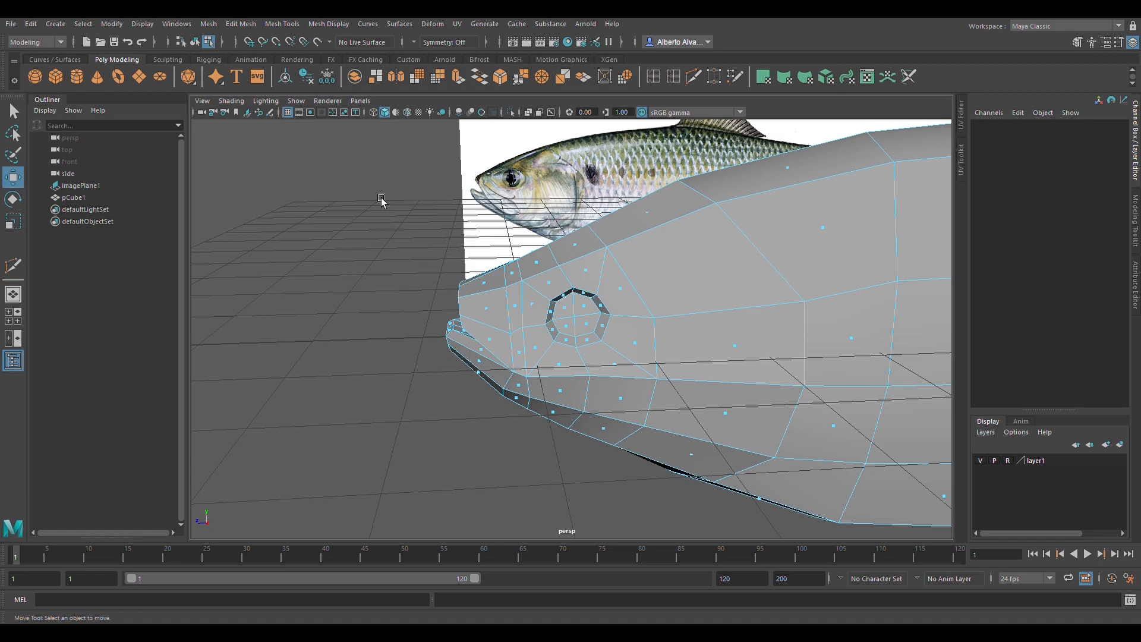
key(F8)
click(413, 182)
Create a polygon plane and move it above the fish's back to Translate Y 2.217 and Z 1.489
scroll(693, 350, down, 5)
alt+middle_drag(693, 350, 499, 300)
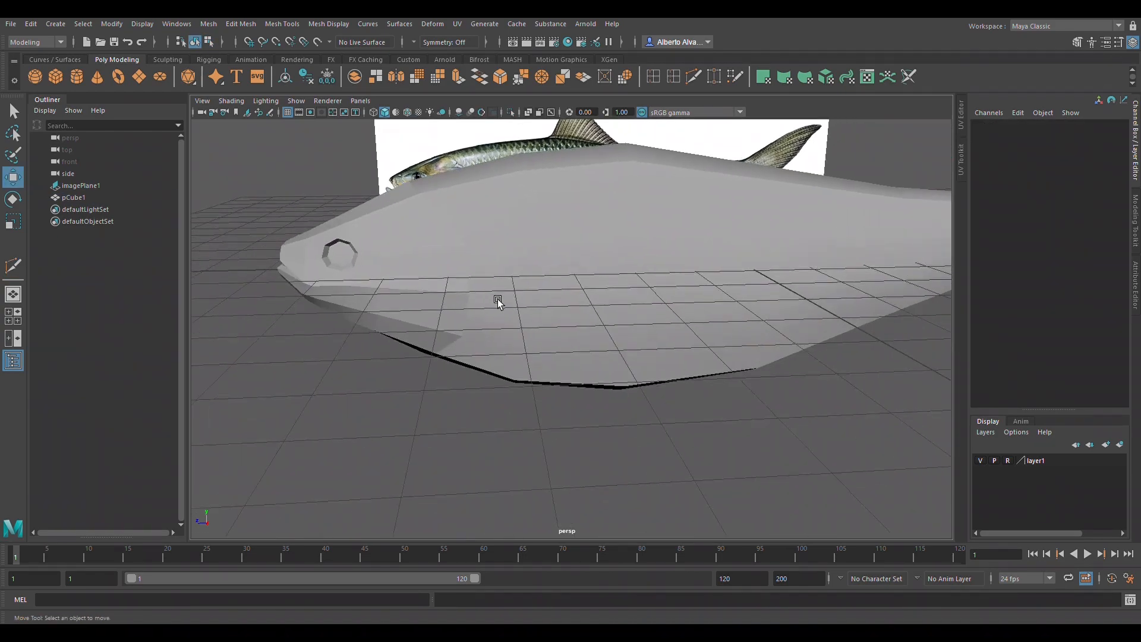
scroll(499, 300, down, 3)
mouse_move(611, 297)
alt+mouse_down()
mouse_move(731, 301)
mouse_move(612, 297)
mouse_move(624, 287)
mouse_move(611, 303)
alt+mouse_up()
alt+right_drag(612, 303, 630, 345)
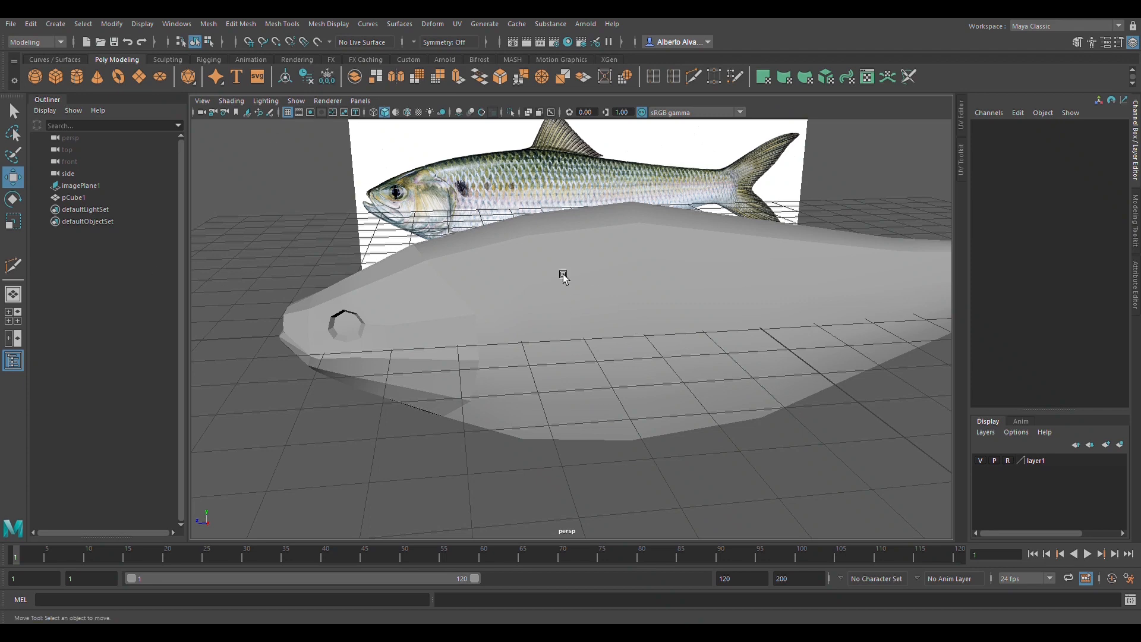
alt+drag(601, 280, 571, 300)
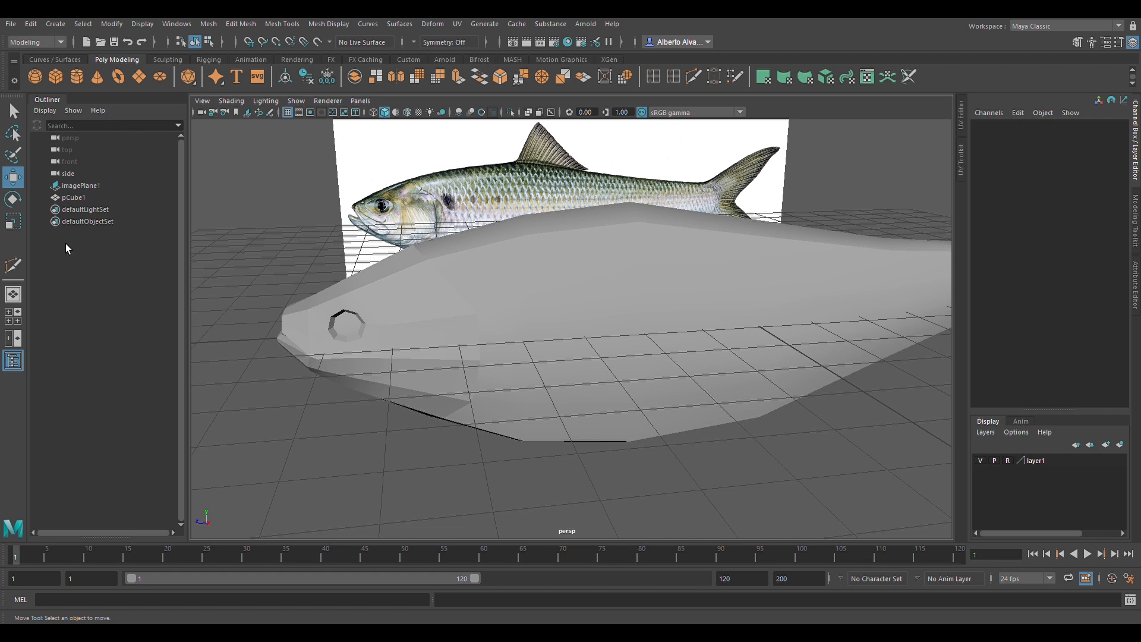
key(g)
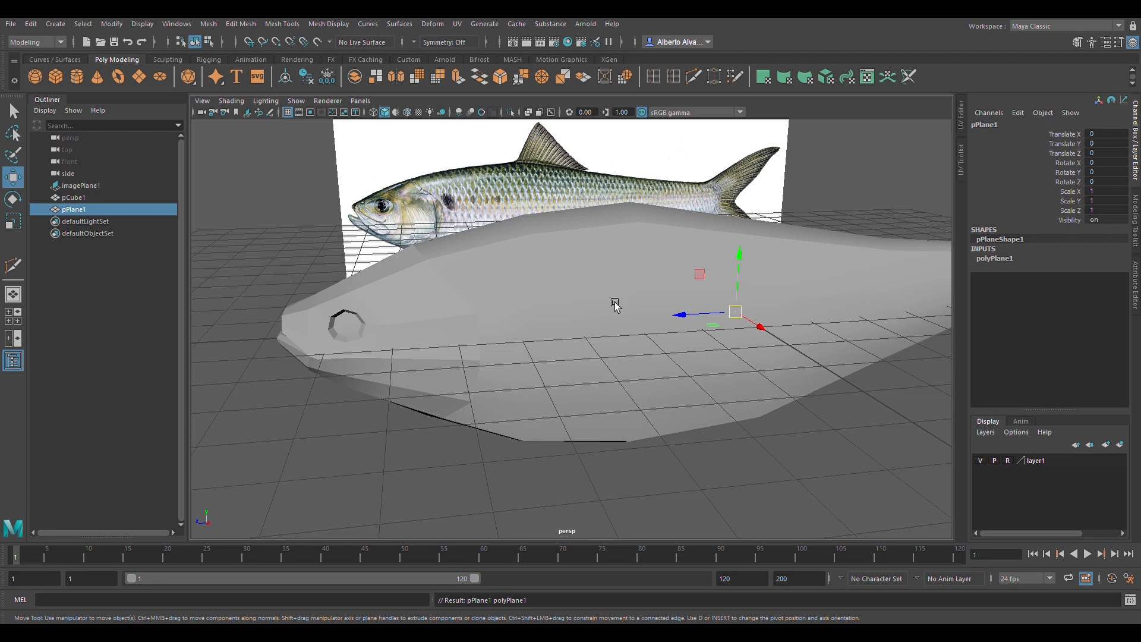
scroll(761, 328, down, 2)
scroll(683, 293, up, 1)
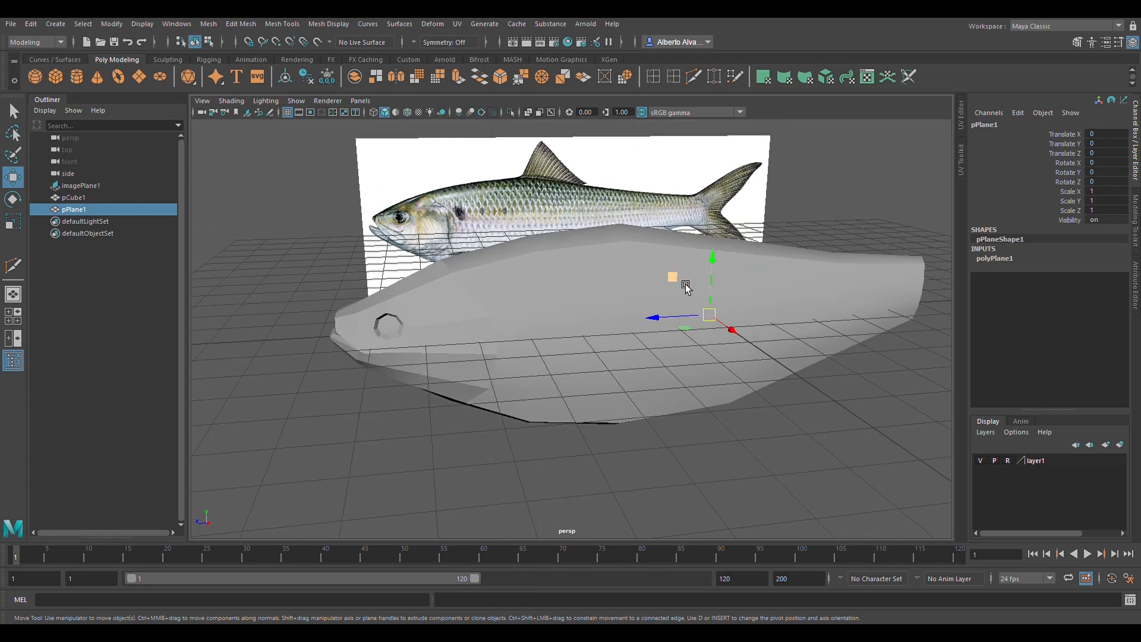
drag(684, 285, 607, 172)
In the side view, move the plane onto the reference image's dorsal fin at Translate Y 2.183 and Z 1.022
key(space)
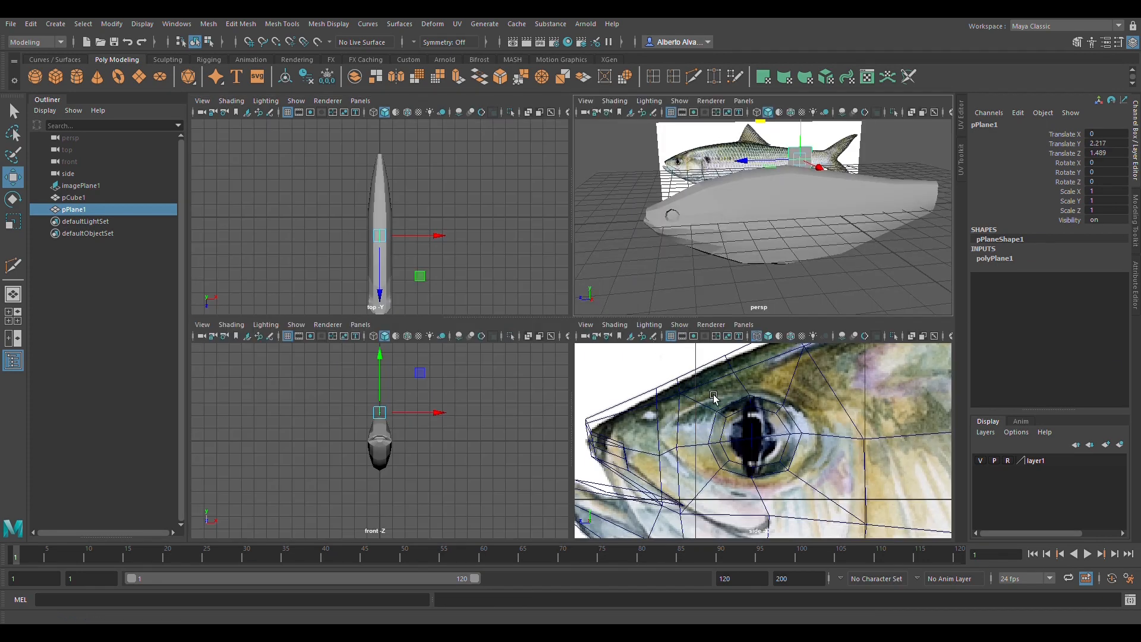
key(space)
scroll(781, 399, down, 10)
scroll(726, 324, up, 2)
alt+middle_drag(768, 317, 538, 318)
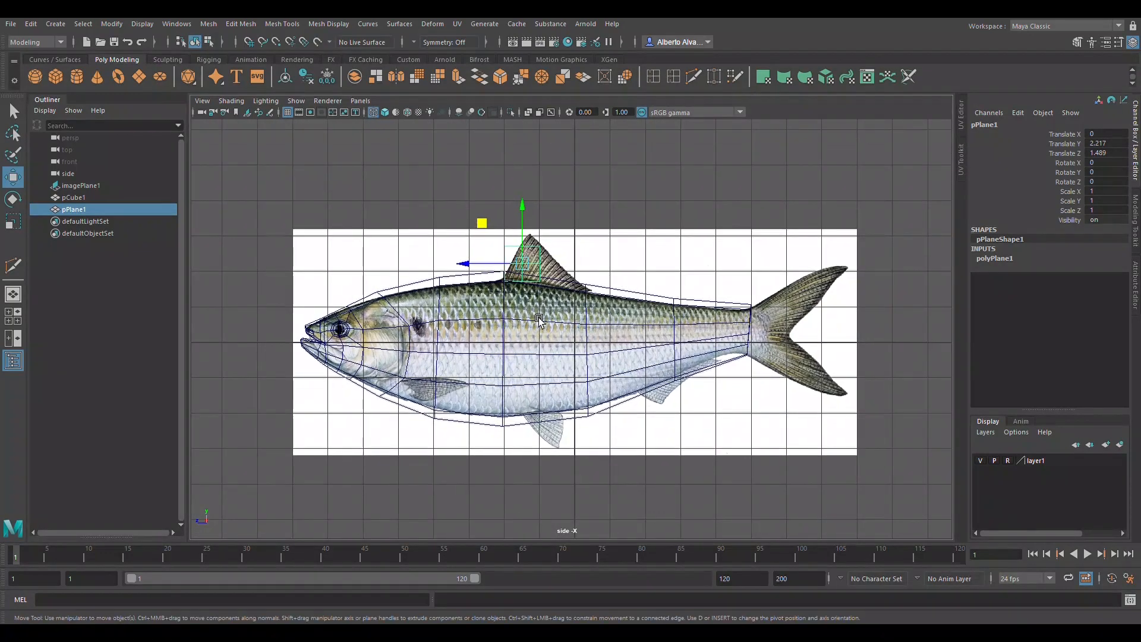
scroll(538, 320, up, 3)
key(5)
scroll(587, 319, up, 6)
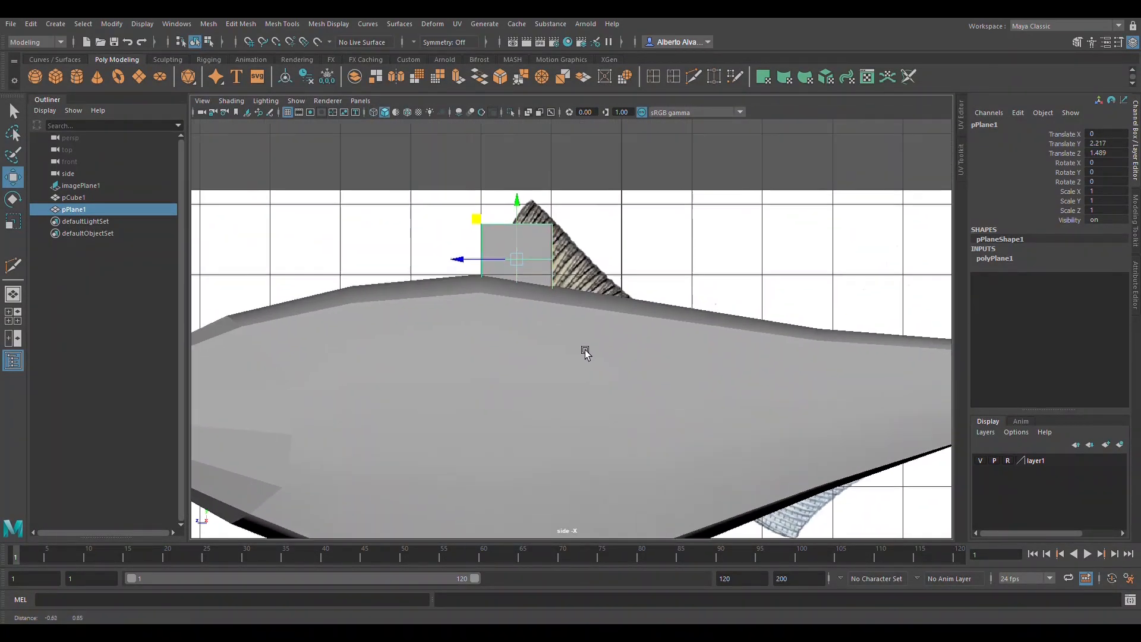
alt+middle_drag(584, 350, 607, 375)
click(469, 255)
scroll(566, 280, up, 3)
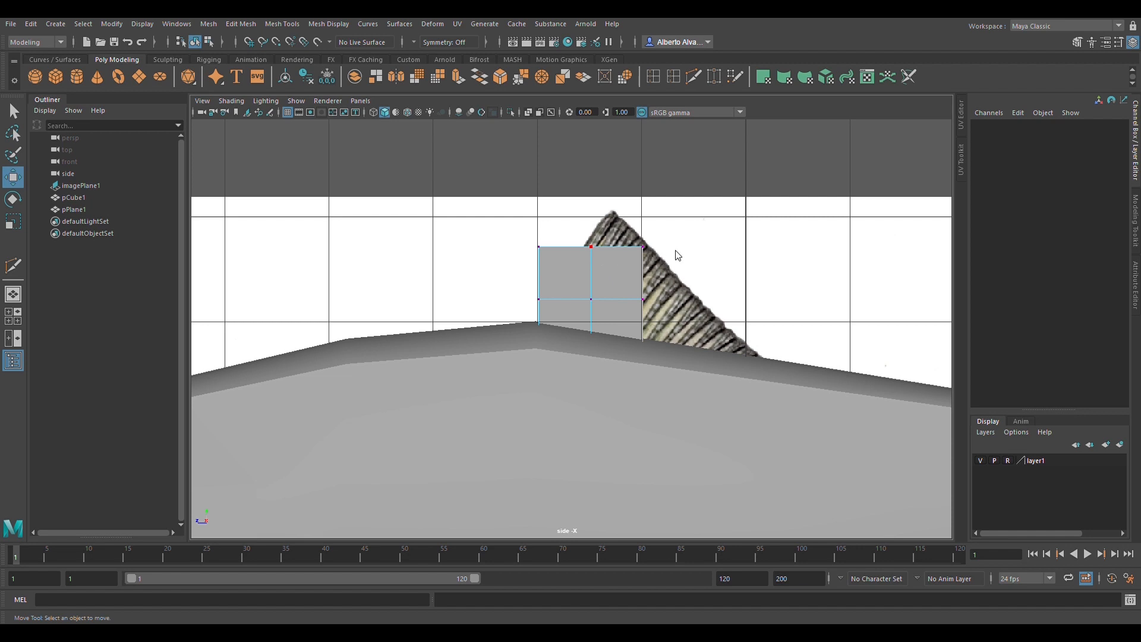
click(612, 275)
click(598, 295)
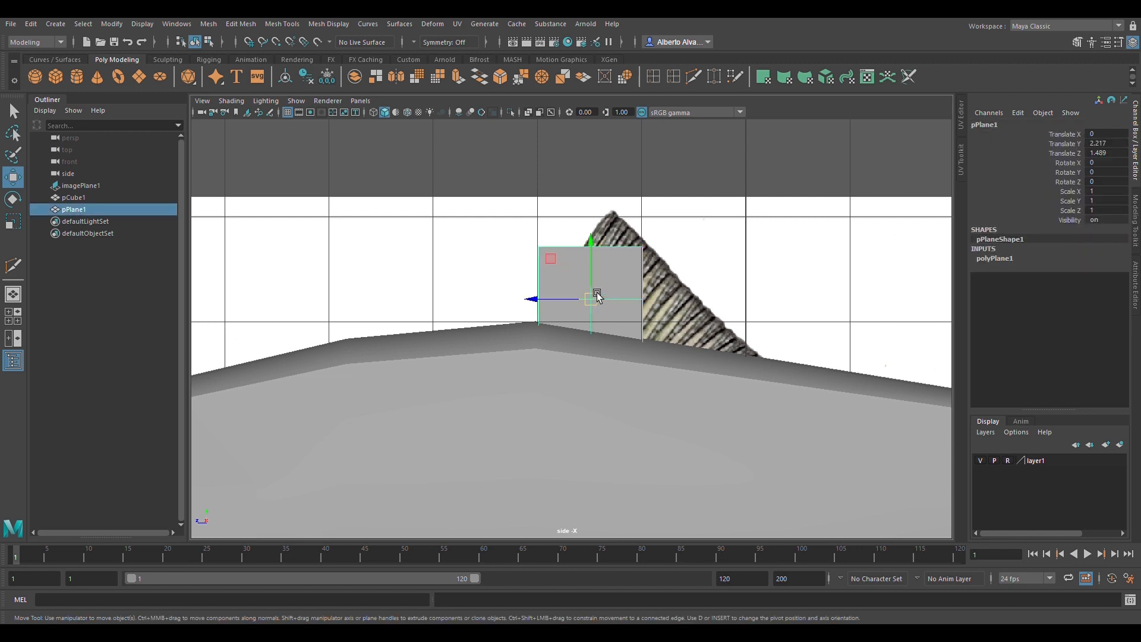
drag(553, 261, 601, 265)
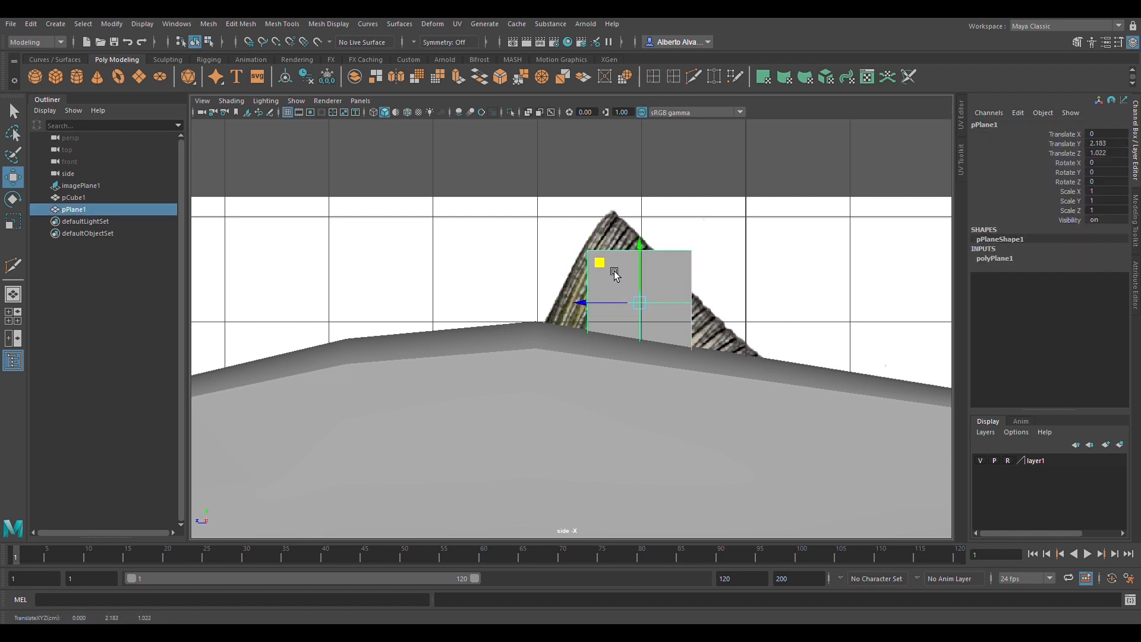
In wireframe display, fit the plane's front vertices to the dorsal fin's tip, leading edge and front base
key(4)
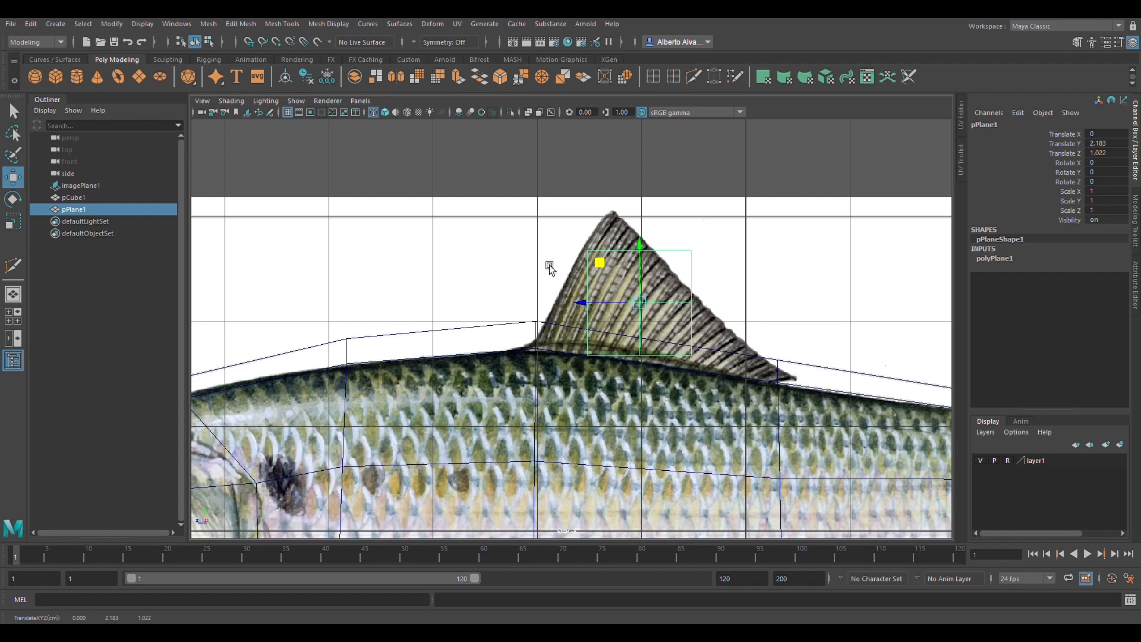
scroll(688, 293, up, 2)
right_drag(557, 253, 505, 254)
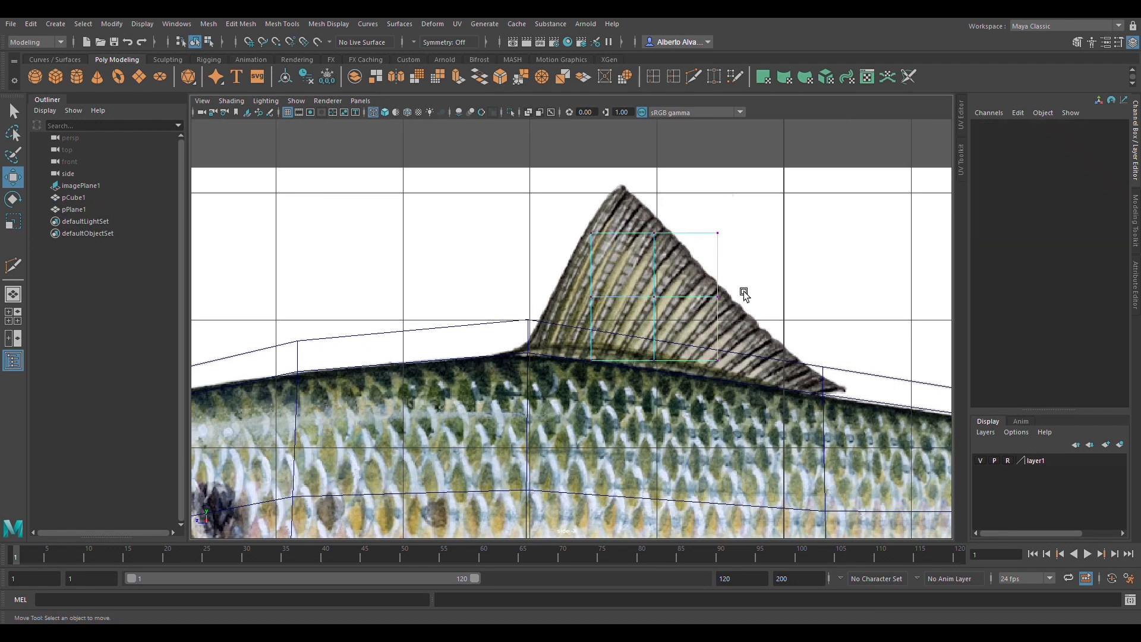
scroll(743, 293, up, 2)
alt+middle_drag(651, 298, 589, 292)
drag(577, 255, 569, 257)
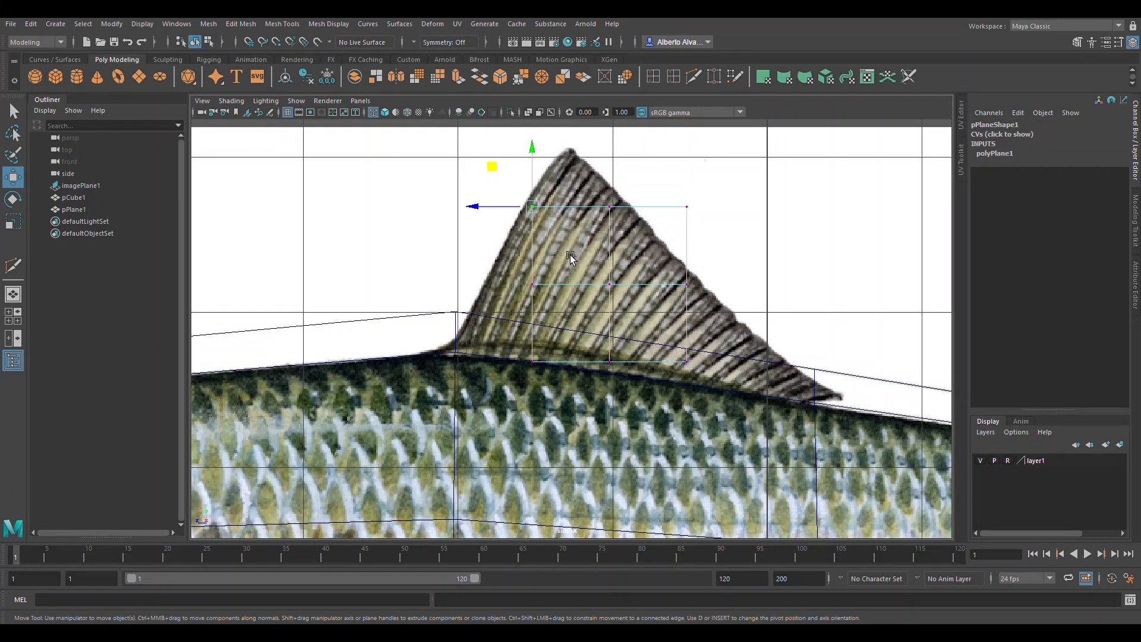
drag(545, 207, 578, 147)
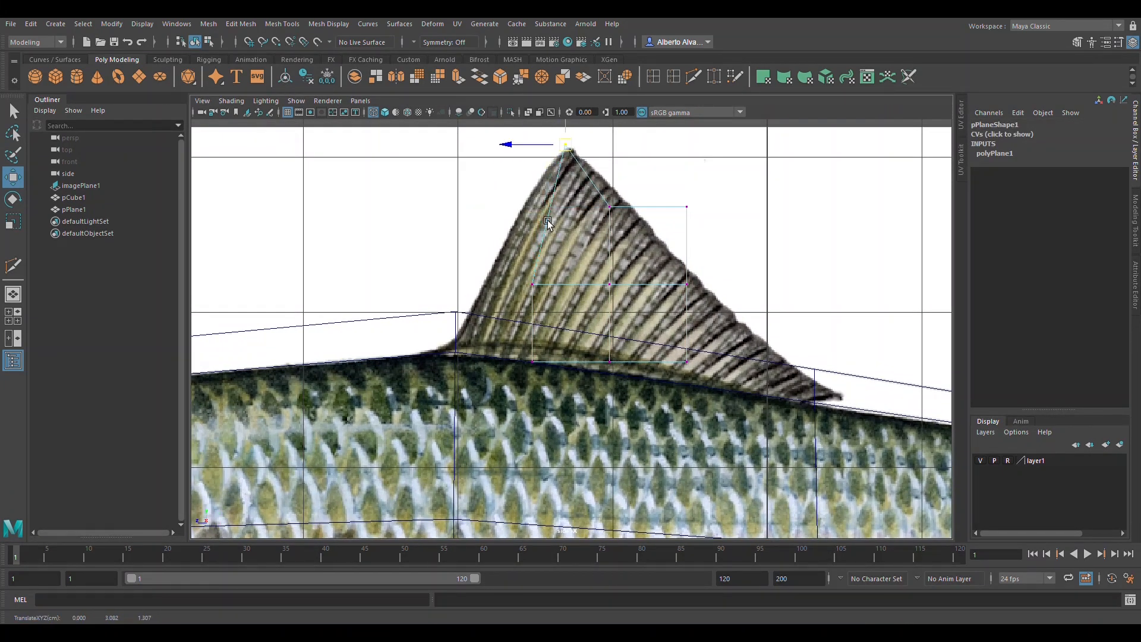
mouse_move(506, 262)
mouse_down()
mouse_move(560, 311)
mouse_move(500, 272)
mouse_up()
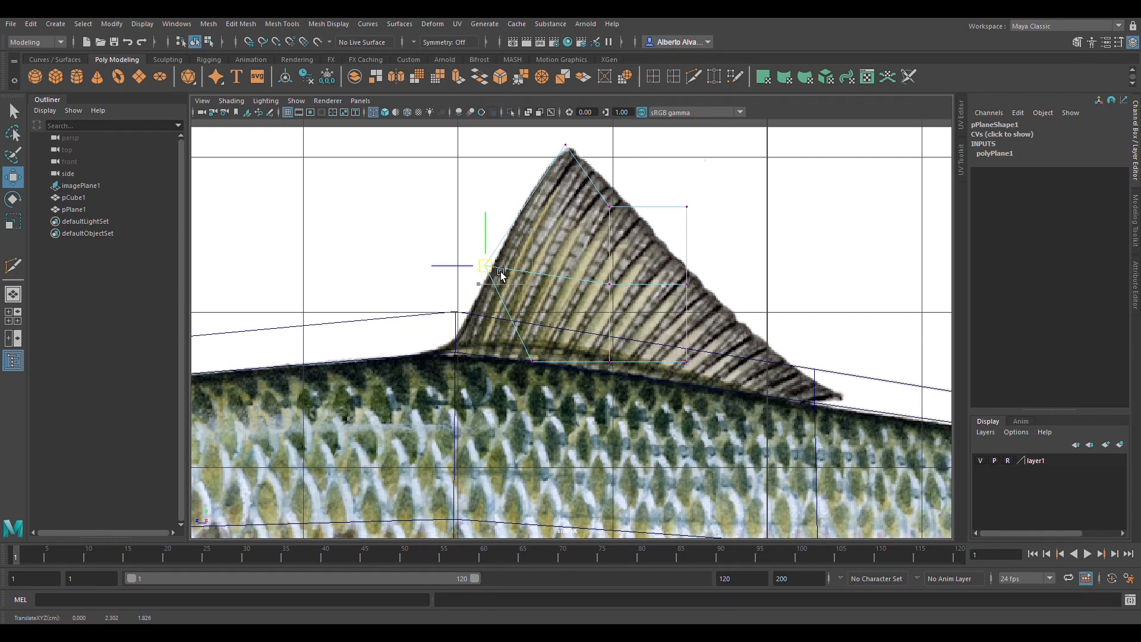
drag(512, 347, 454, 359)
Fit the plane's rear and upper vertices to the dorsal fin's rear base, rear tip and trailing edge, and restore shaded display
drag(666, 354, 723, 381)
middle_drag(704, 361, 814, 409)
drag(677, 270, 747, 314)
middle_drag(699, 293, 857, 401)
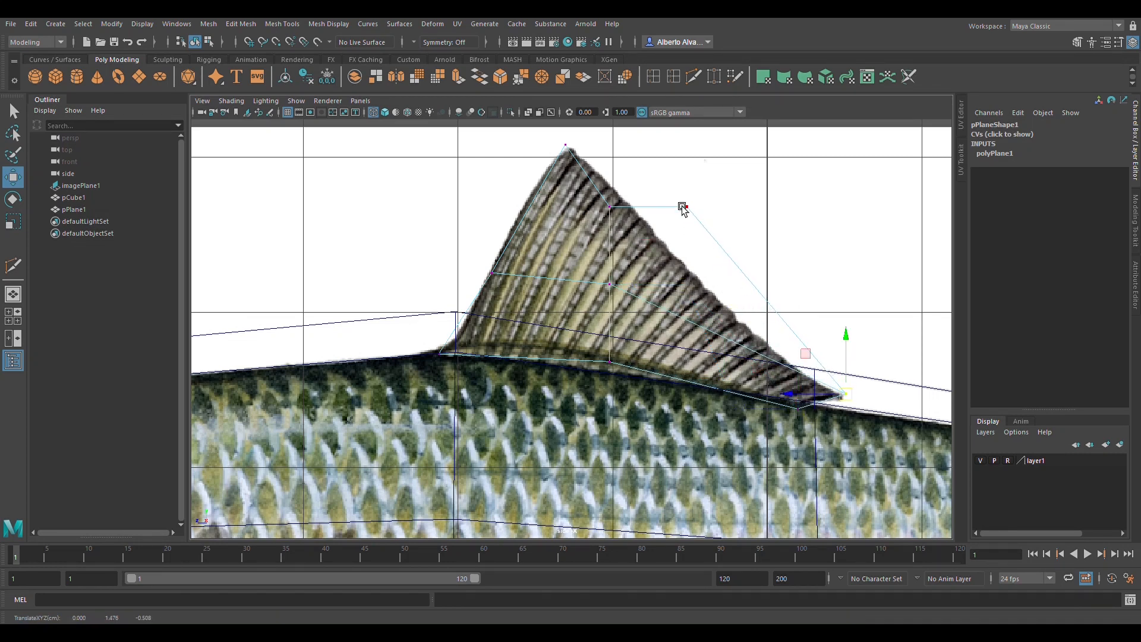
drag(677, 197, 736, 254)
middle_drag(694, 210, 742, 320)
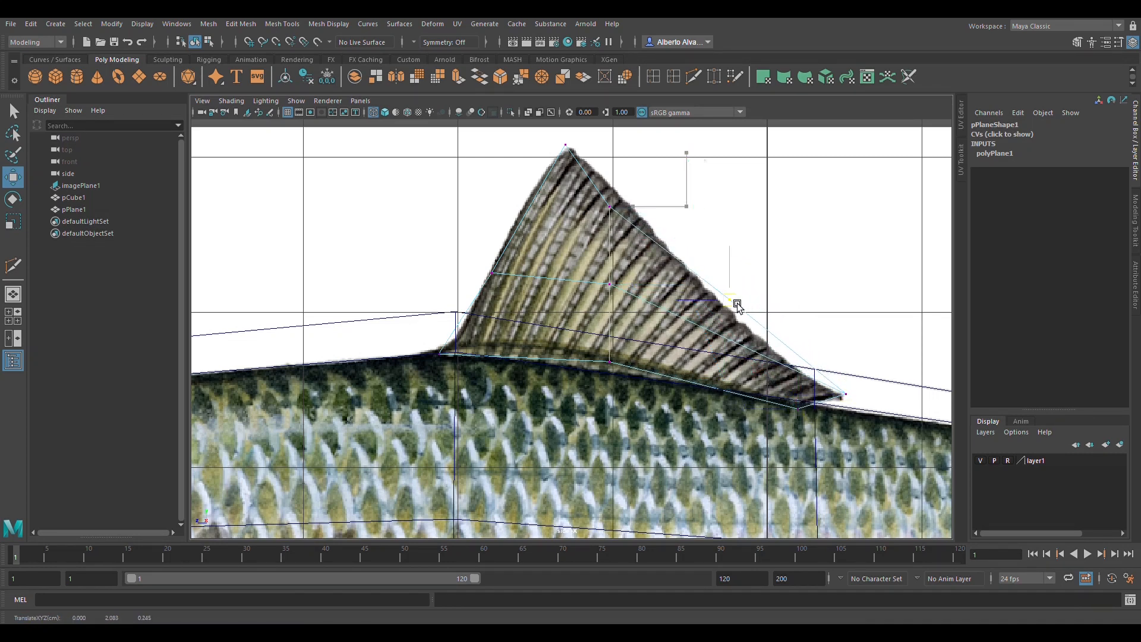
drag(597, 193, 635, 218)
middle_drag(636, 219, 634, 205)
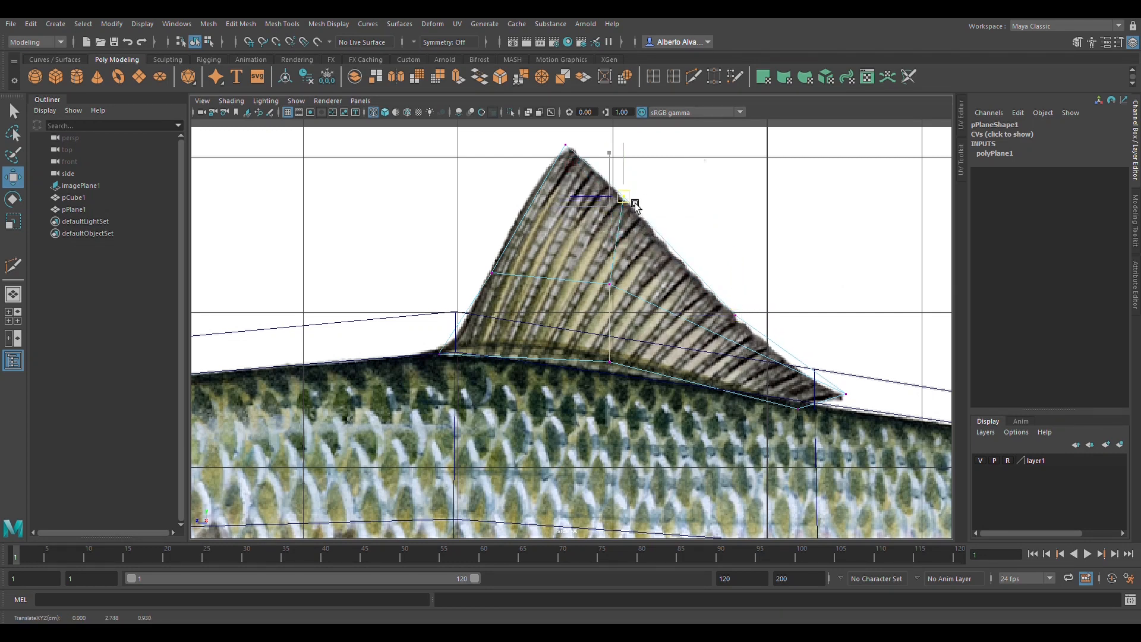
key(5)
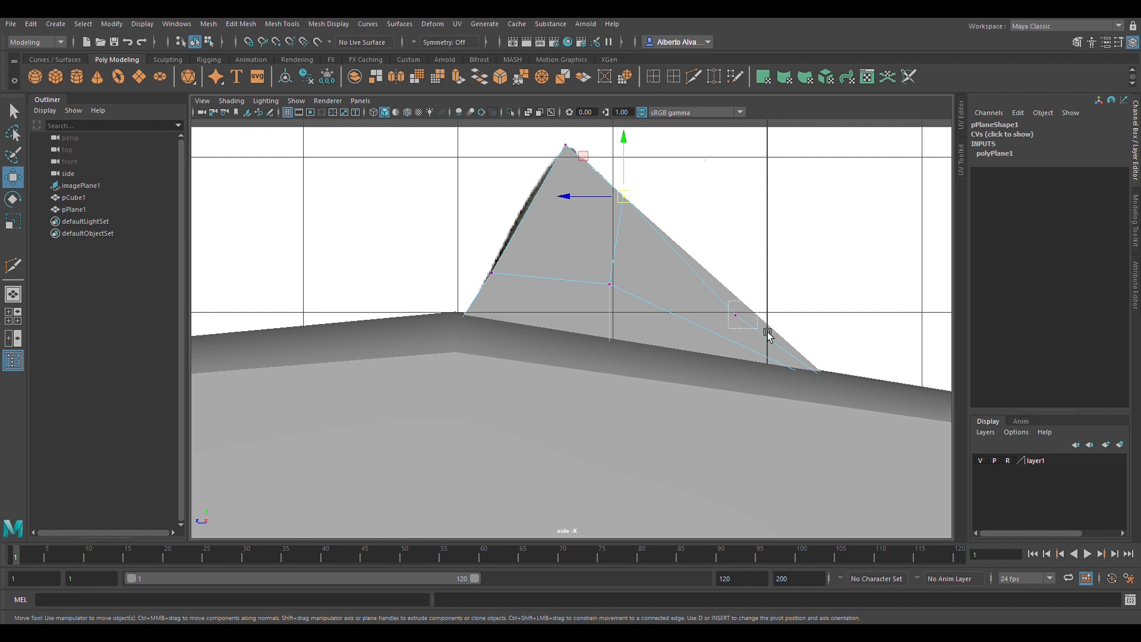
Move the dorsal fin plane's lower trailing-edge vertex and its leading-edge vertex outward to cover the reference fin's outline
click(737, 314)
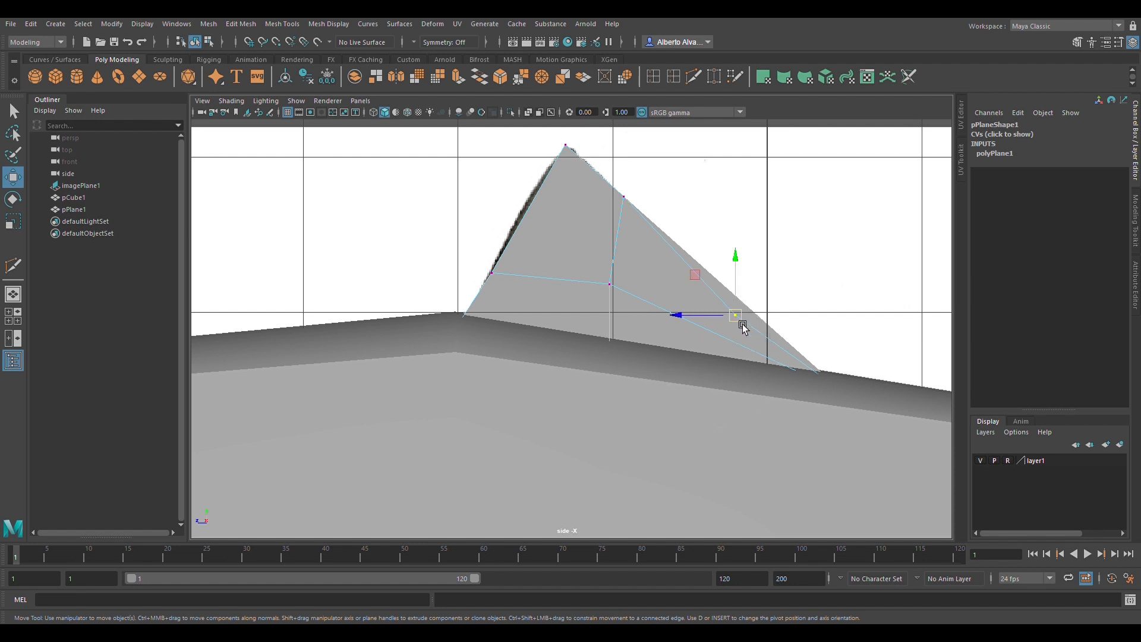
drag(740, 321, 762, 320)
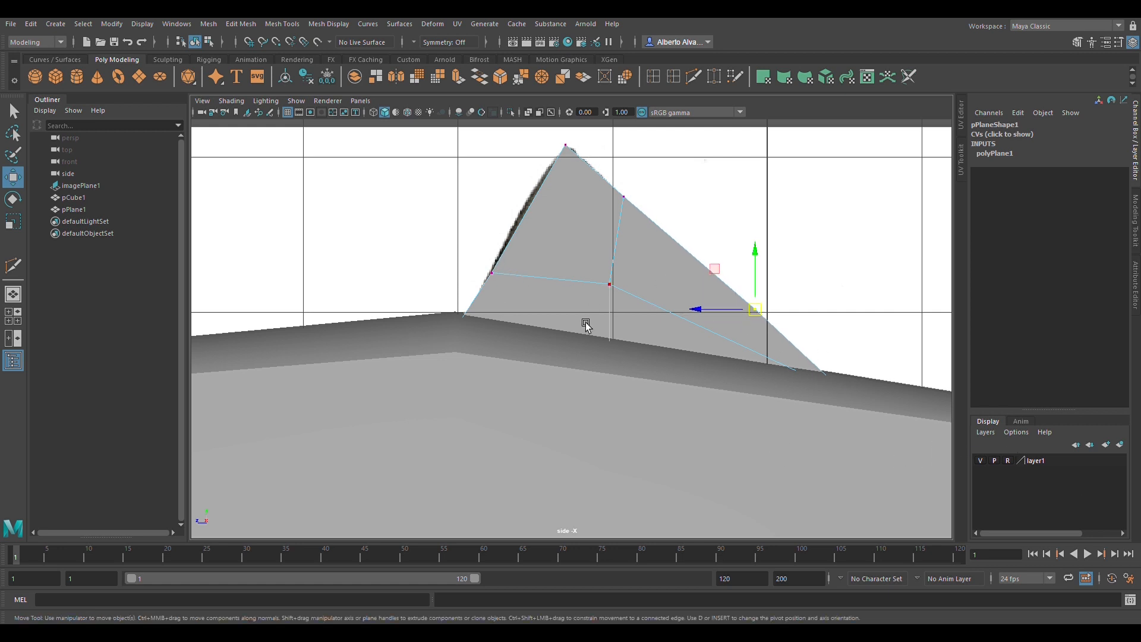
drag(483, 245, 520, 225)
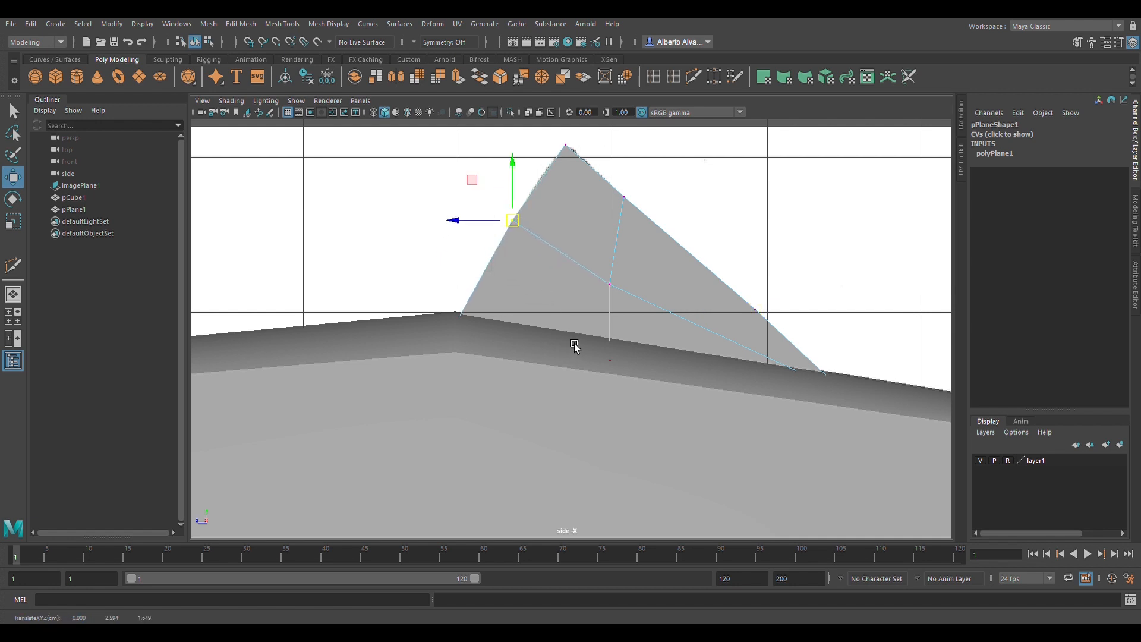
In wireframe display, shift the dorsal fin plane's center vertex and middle base vertex forward, keeping the base vertex along the back
key(6)
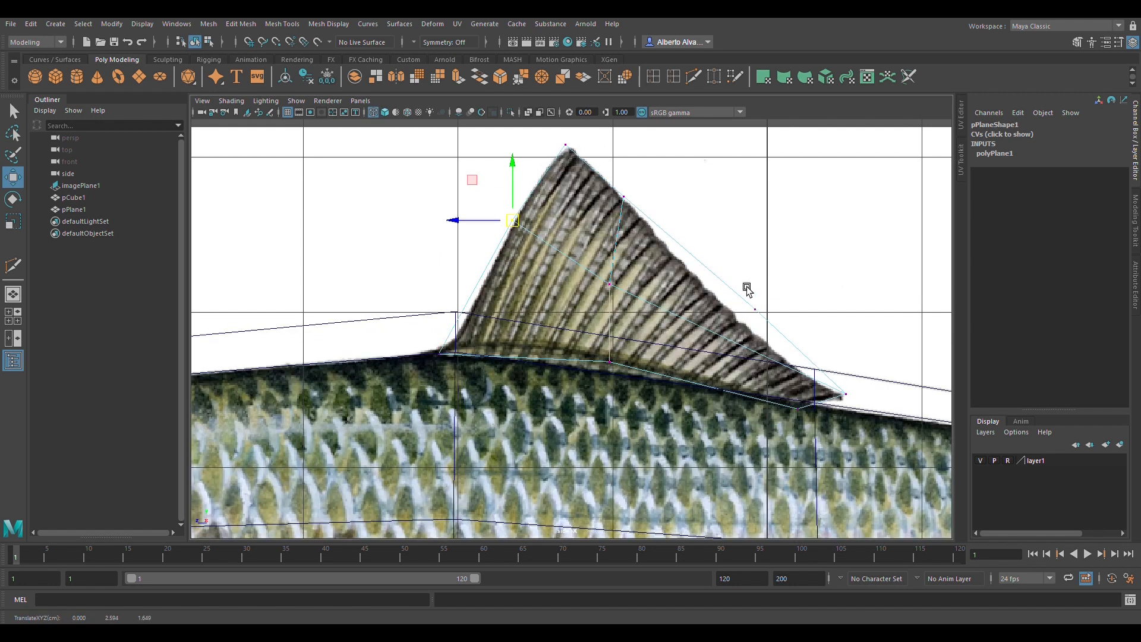
click(616, 284)
drag(617, 283, 576, 309)
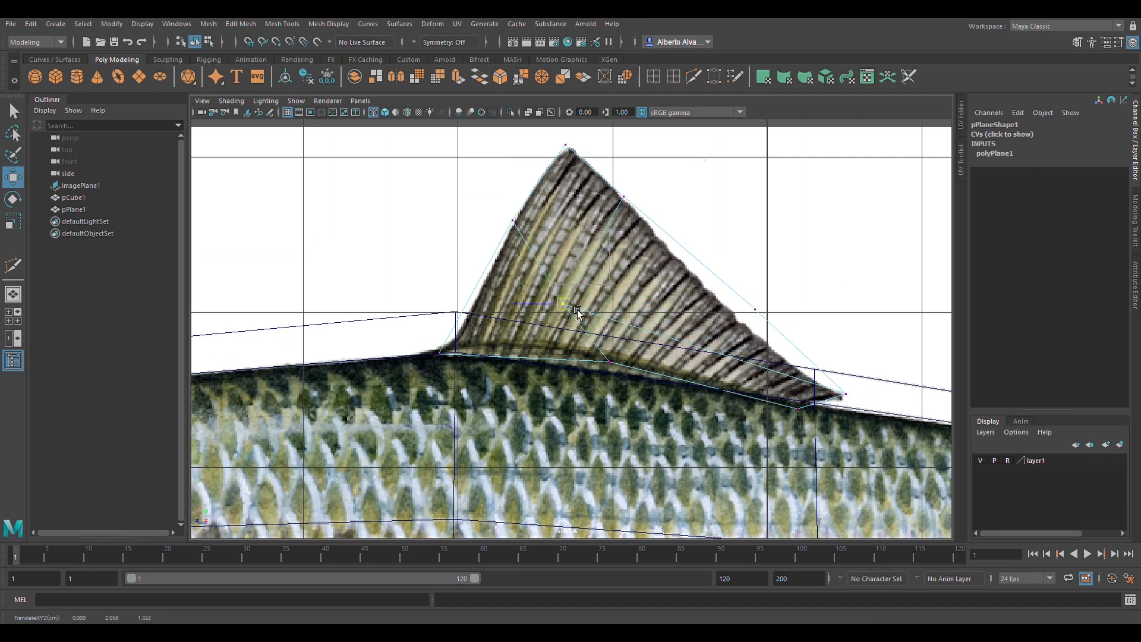
click(623, 369)
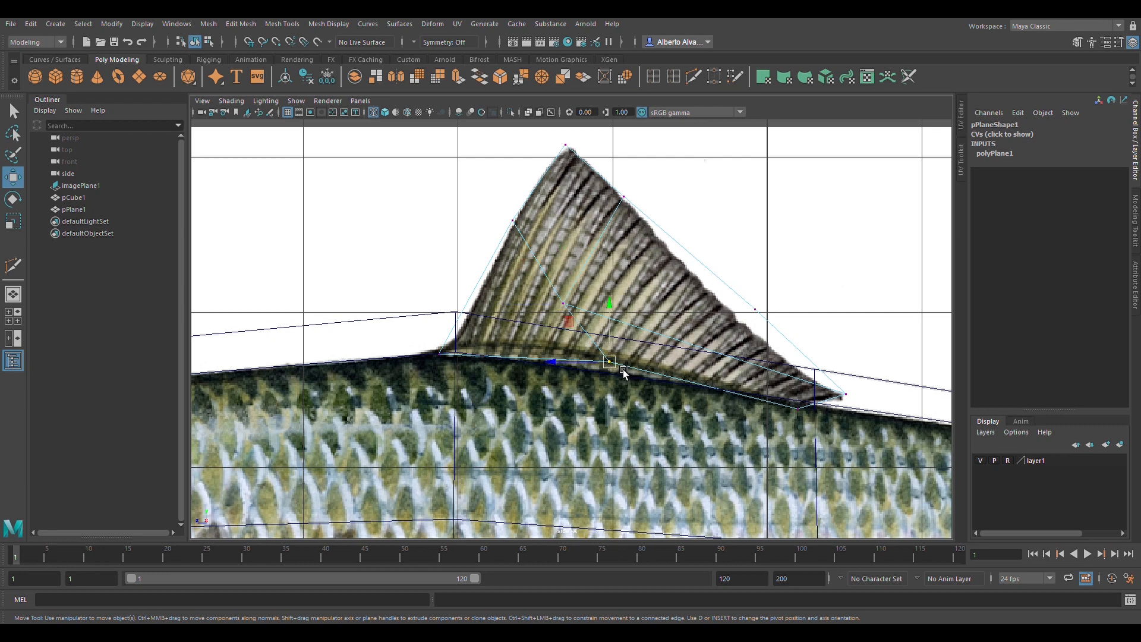
drag(623, 369, 569, 369)
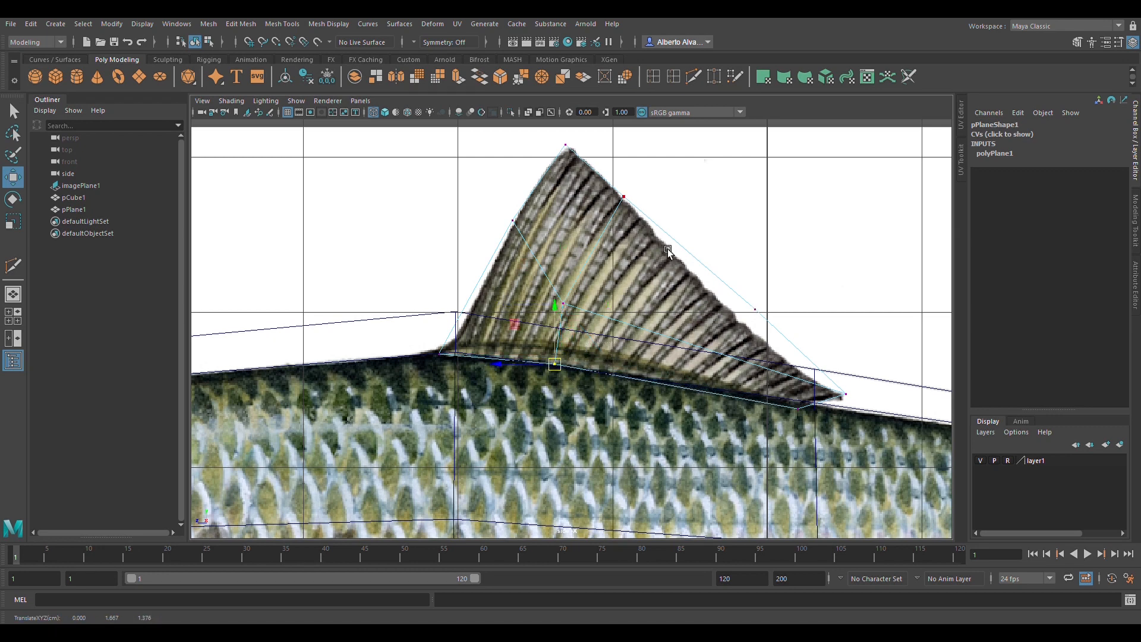
Refit the dorsal fin plane's two trailing-edge vertices to the reference fin's rear outline, checking the fit in shaded display
click(623, 197)
drag(623, 196, 628, 214)
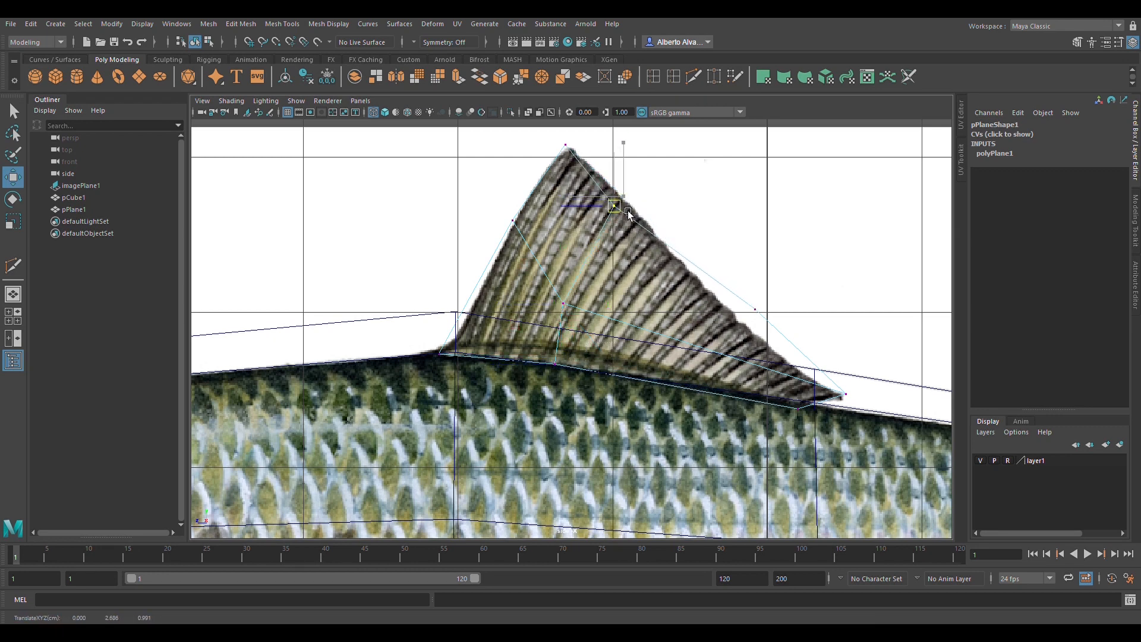
click(754, 308)
drag(769, 324, 747, 321)
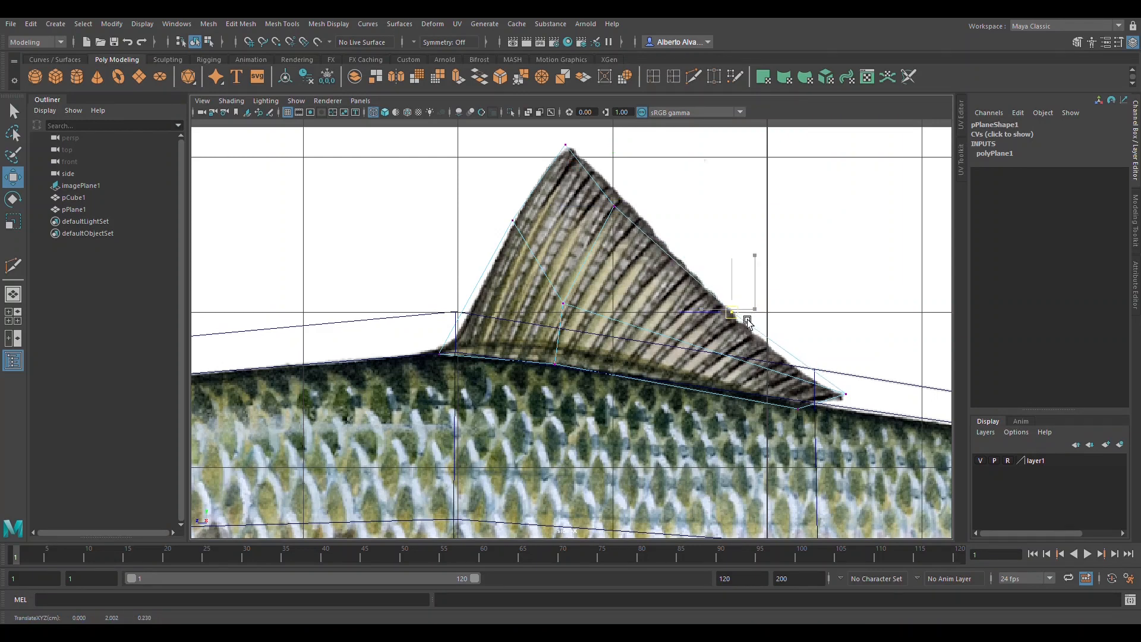
key(5)
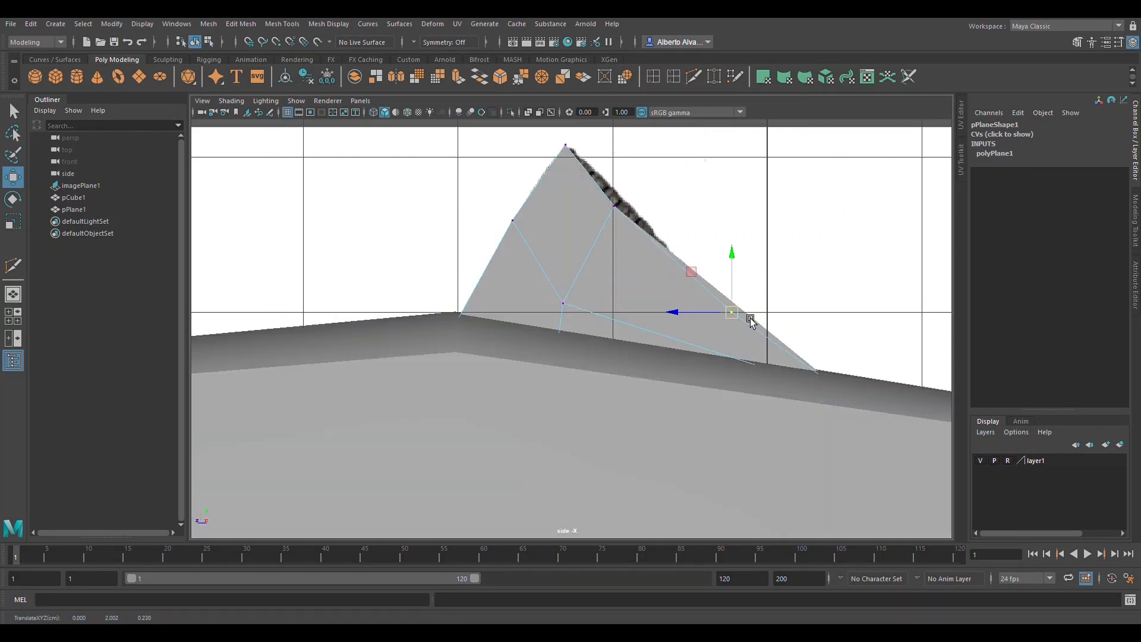
drag(744, 321, 754, 318)
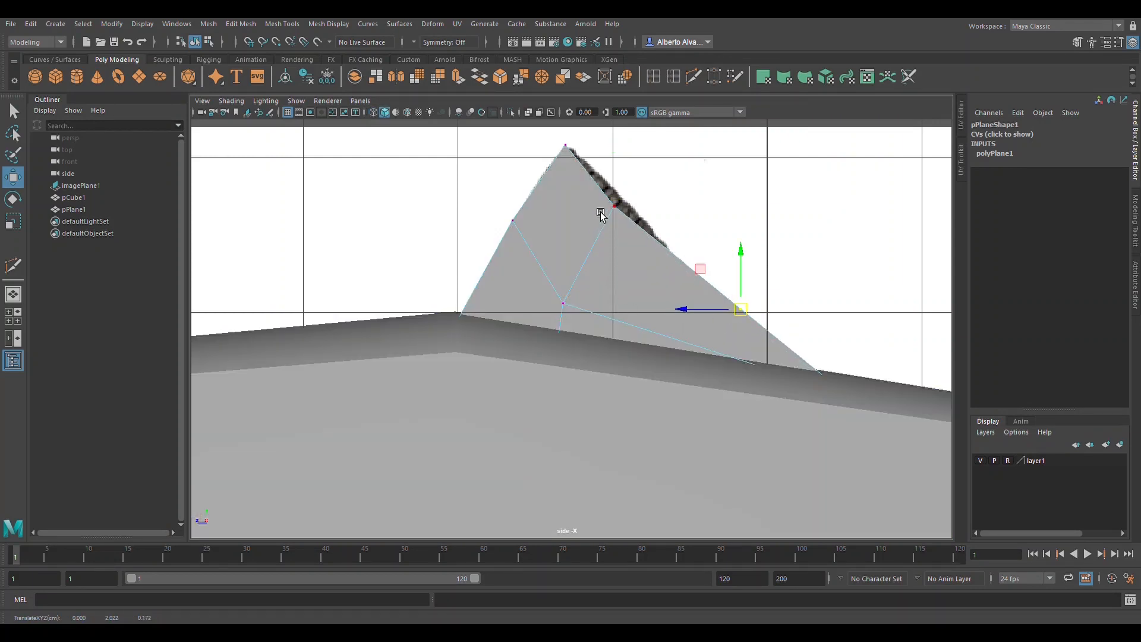
drag(607, 197, 667, 245)
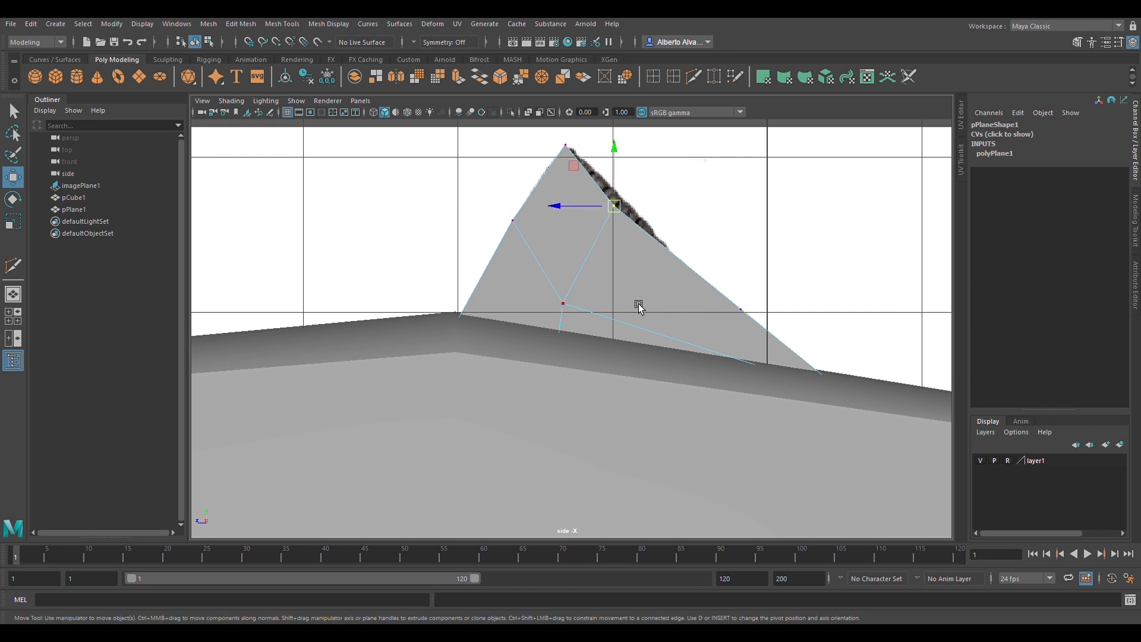
drag(616, 208, 632, 207)
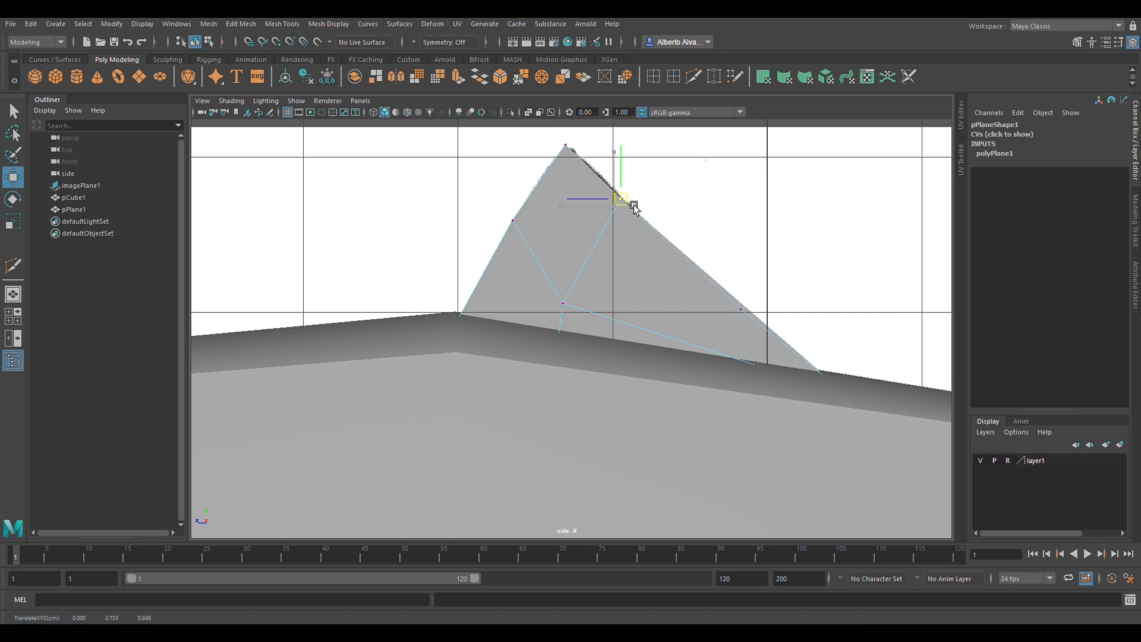
click(746, 316)
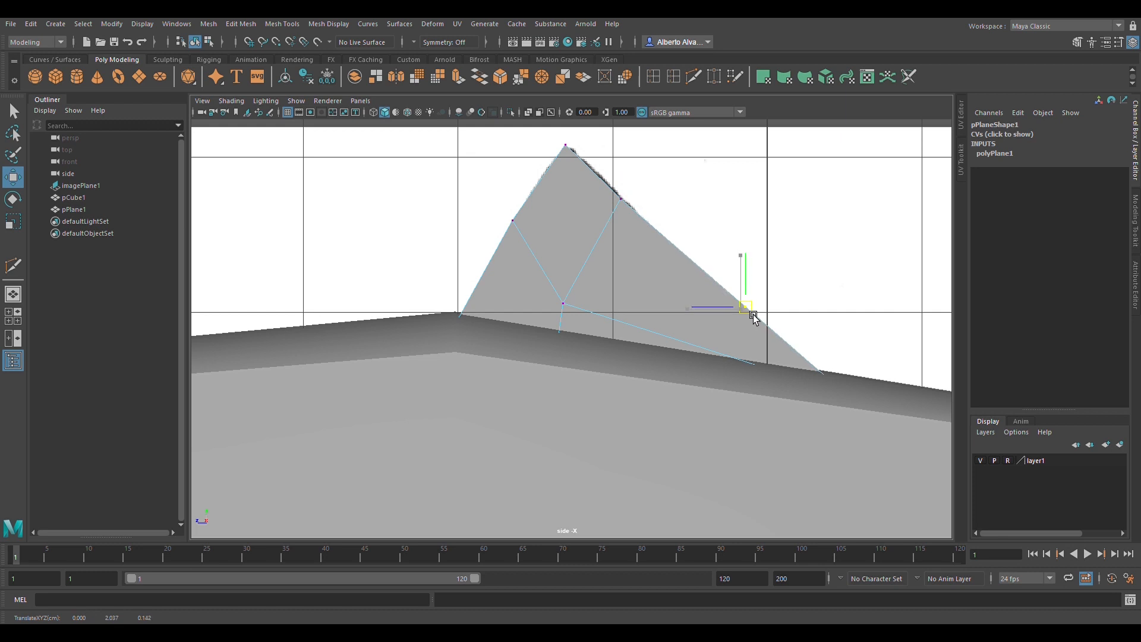
Create a second polygon plane and, in the side view, move it over the belly fin at Translate Y -2.682 and Z 0.98
key(space)
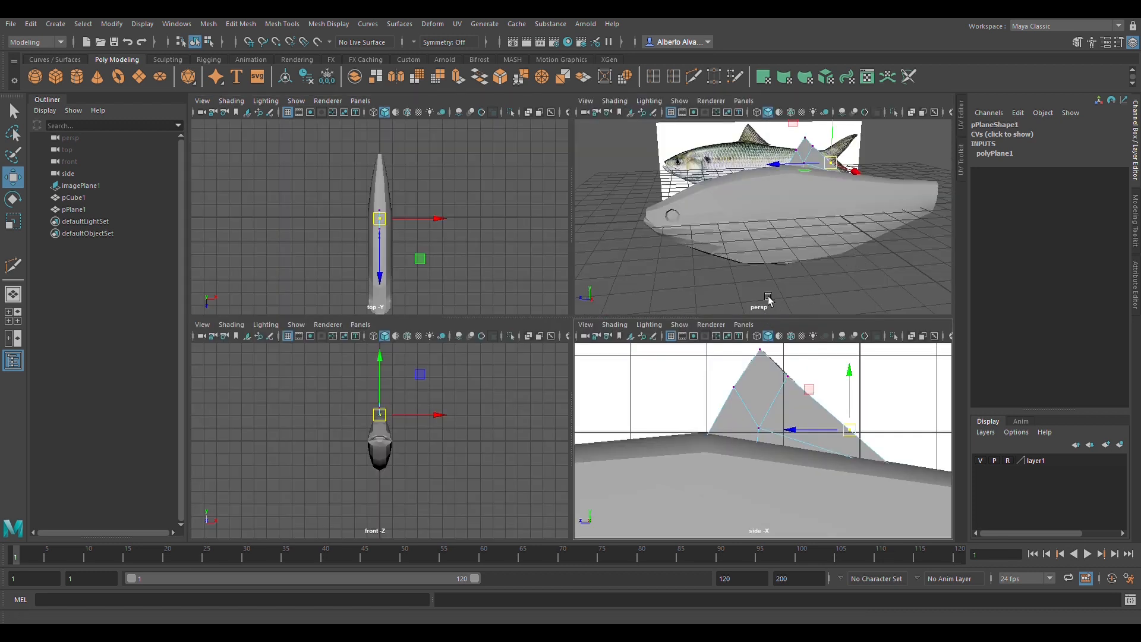
key(space)
alt+right_drag(820, 446, 751, 418)
alt+right_drag(683, 380, 695, 378)
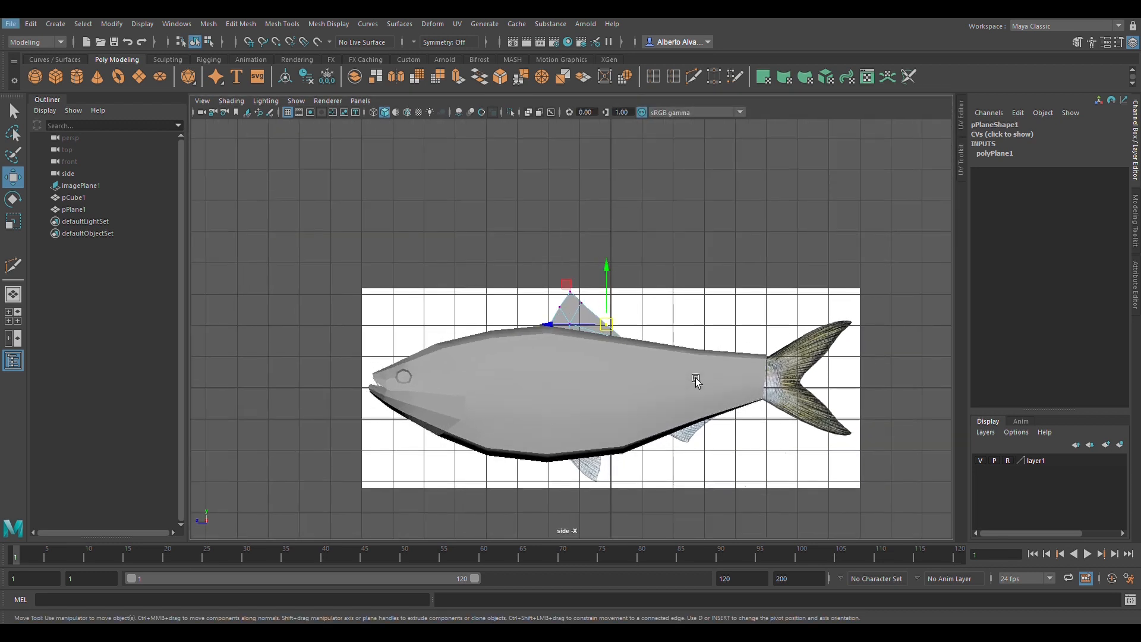
alt+middle_drag(740, 403, 611, 362)
alt+right_drag(611, 362, 636, 351)
alt+middle_drag(636, 351, 584, 345)
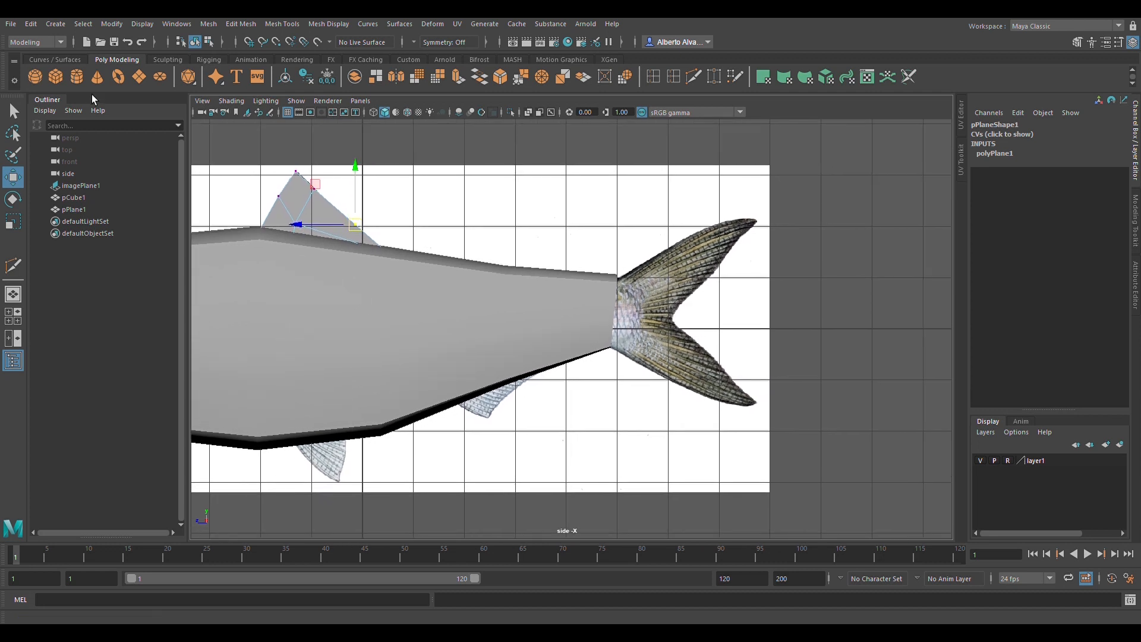
click(148, 84)
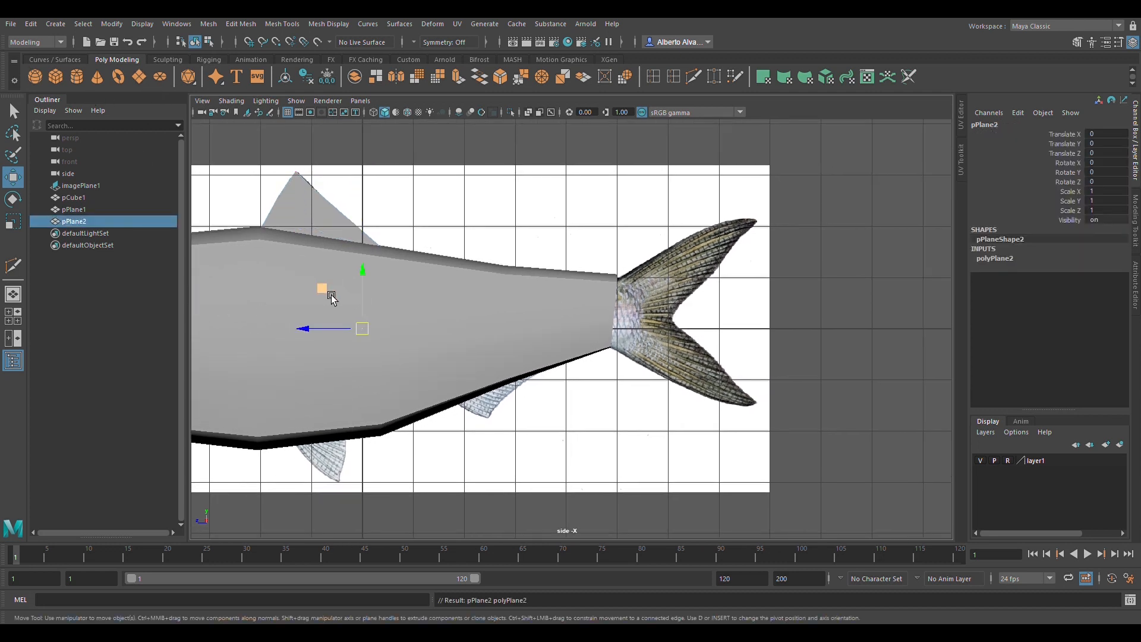
drag(326, 293, 289, 430)
alt+middle_drag(328, 429, 479, 300)
scroll(647, 339, up, 4)
scroll(646, 368, up, 4)
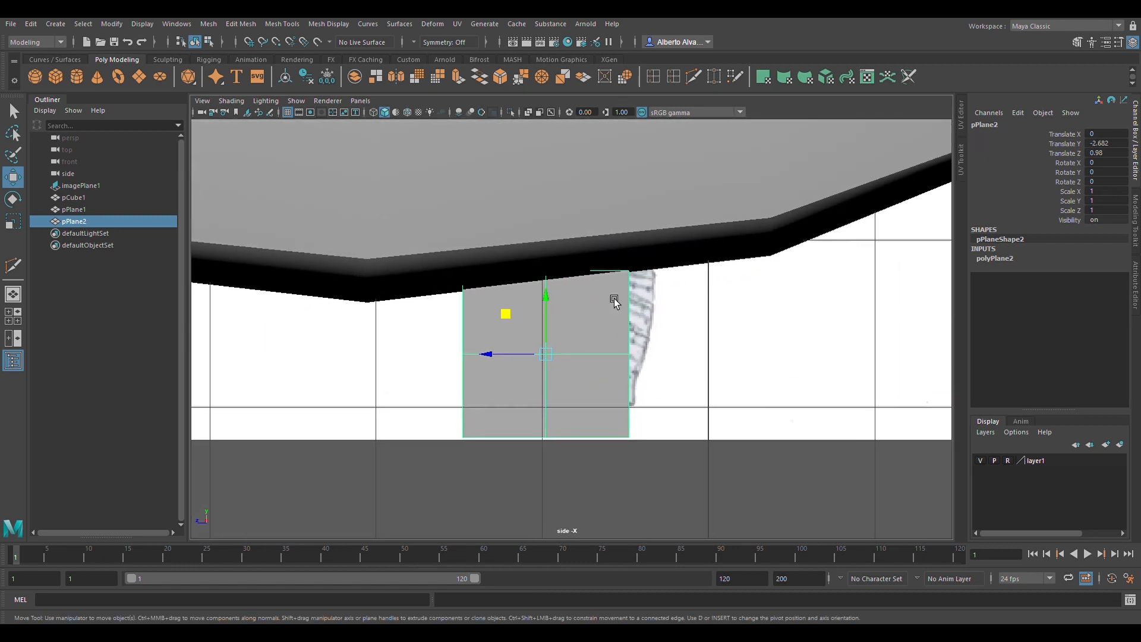
In wireframe display, move the new plane's upper row of vertices up to the belly fin's base inside the body
right_drag(566, 306, 486, 296)
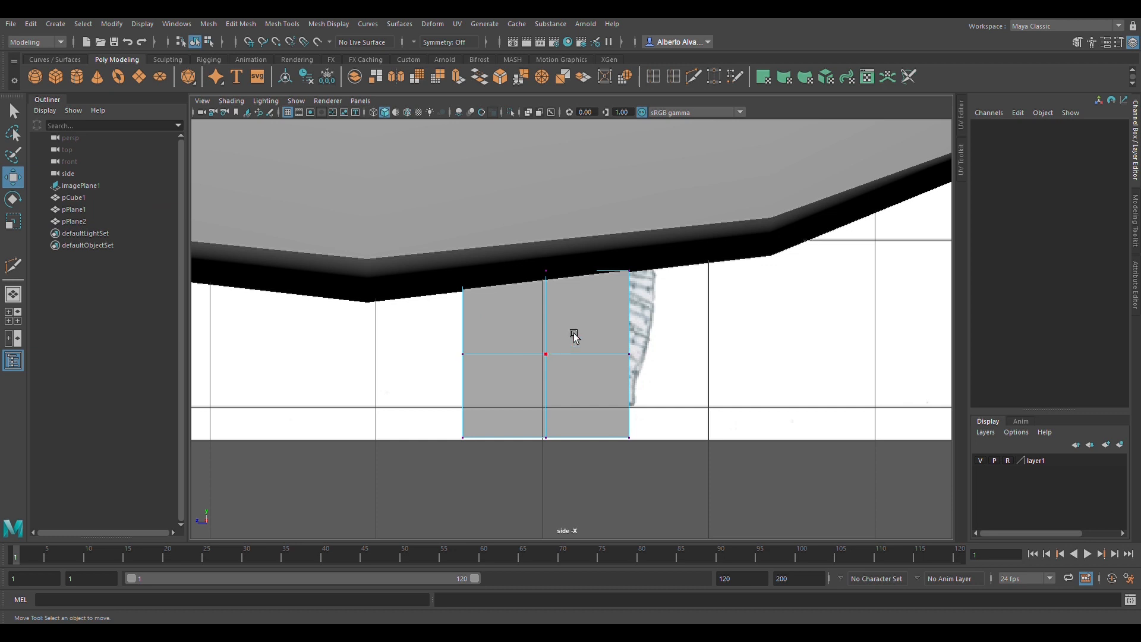
scroll(574, 336, up, 1)
key(4)
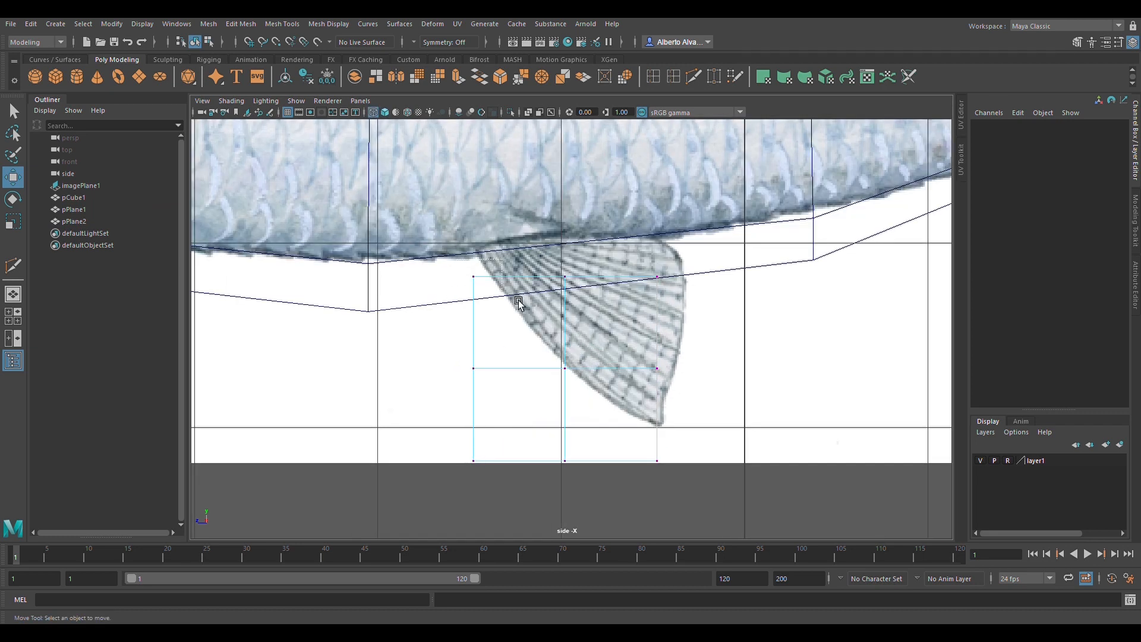
click(473, 277)
drag(481, 284, 575, 227)
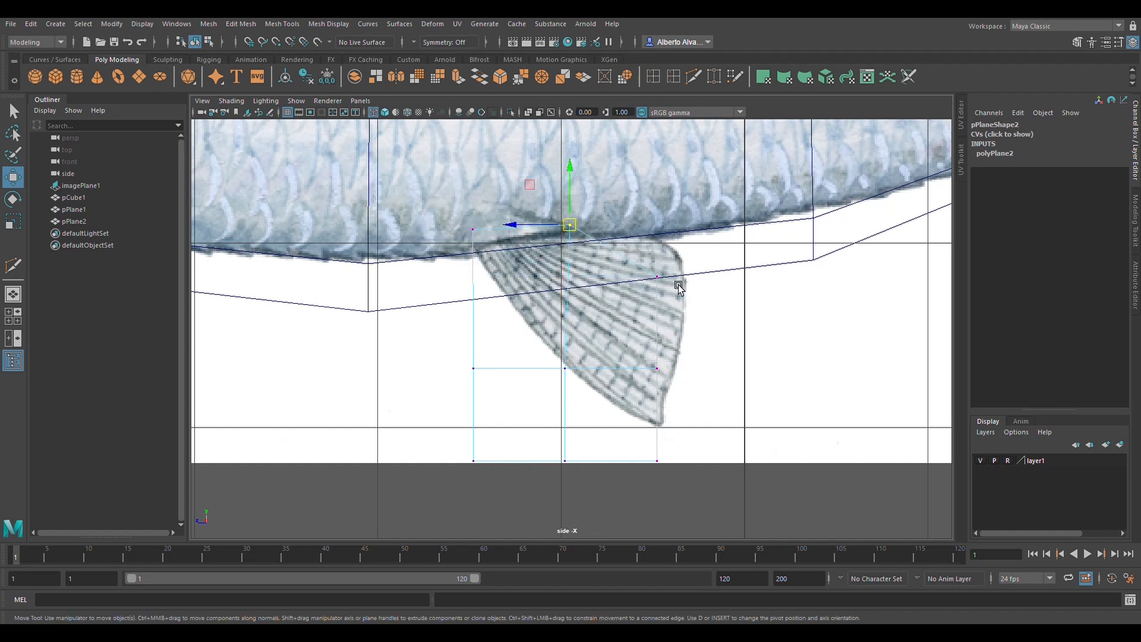
click(657, 276)
drag(657, 277, 671, 222)
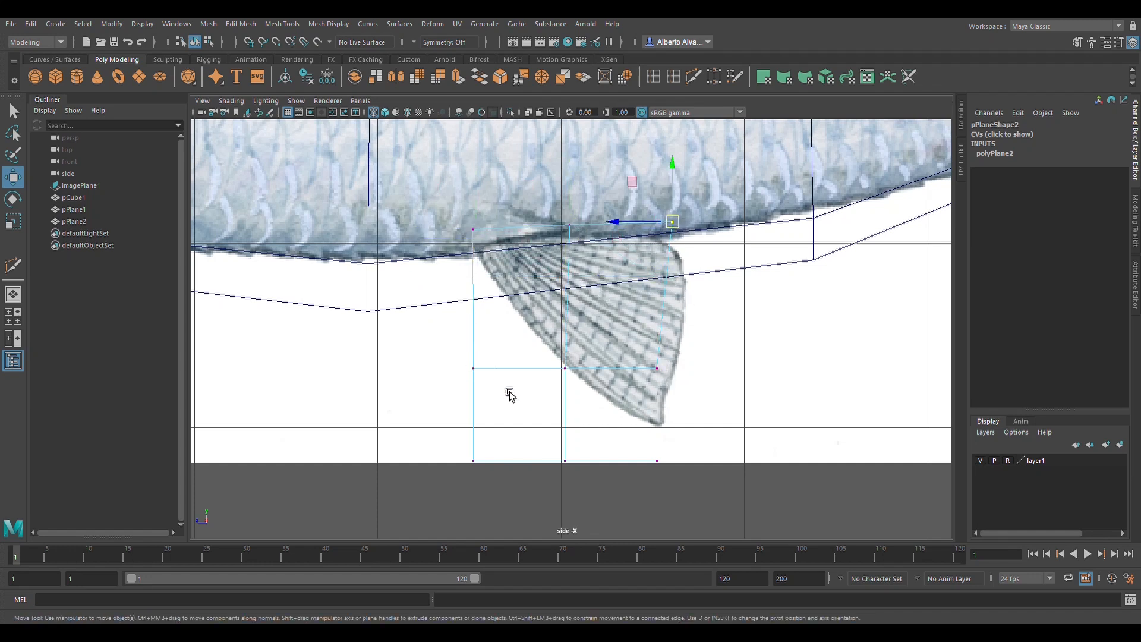
Move the plane's middle row of vertices onto the belly fin's front edge, interior and rear edge
click(473, 369)
drag(475, 371, 508, 297)
click(569, 372)
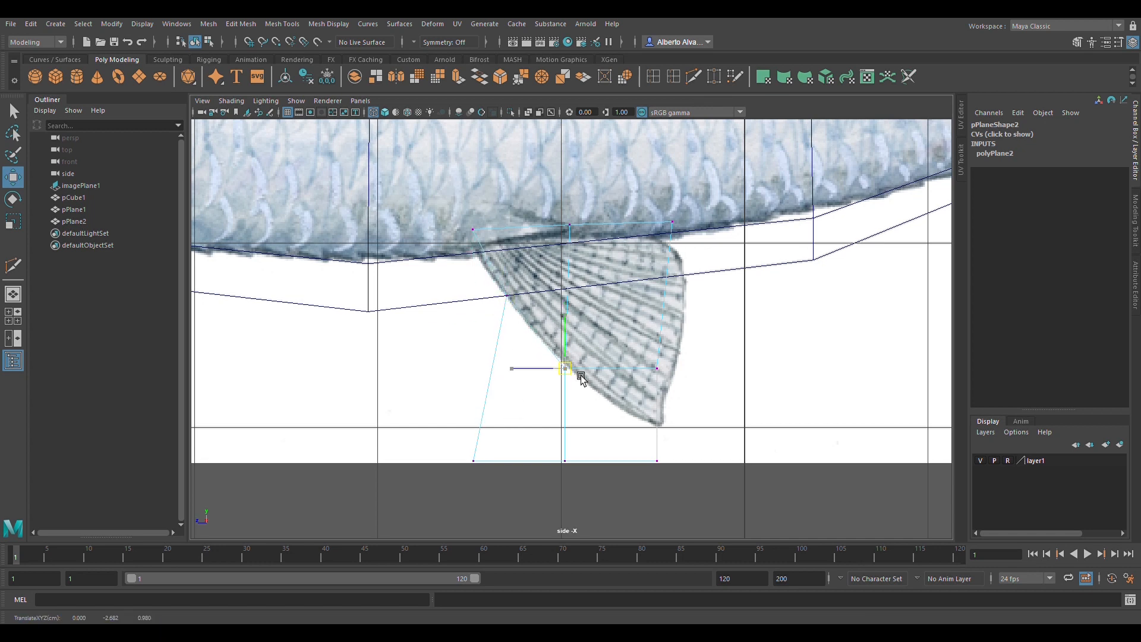
drag(571, 374, 601, 300)
click(674, 378)
drag(673, 378, 695, 287)
Fit the plane's lower vertices to the belly fin's tip and front edge, lower the rear-edge vertex, and restore shaded display
click(670, 468)
drag(670, 468, 678, 432)
click(572, 468)
drag(572, 468, 588, 382)
click(479, 467)
drag(497, 474, 550, 339)
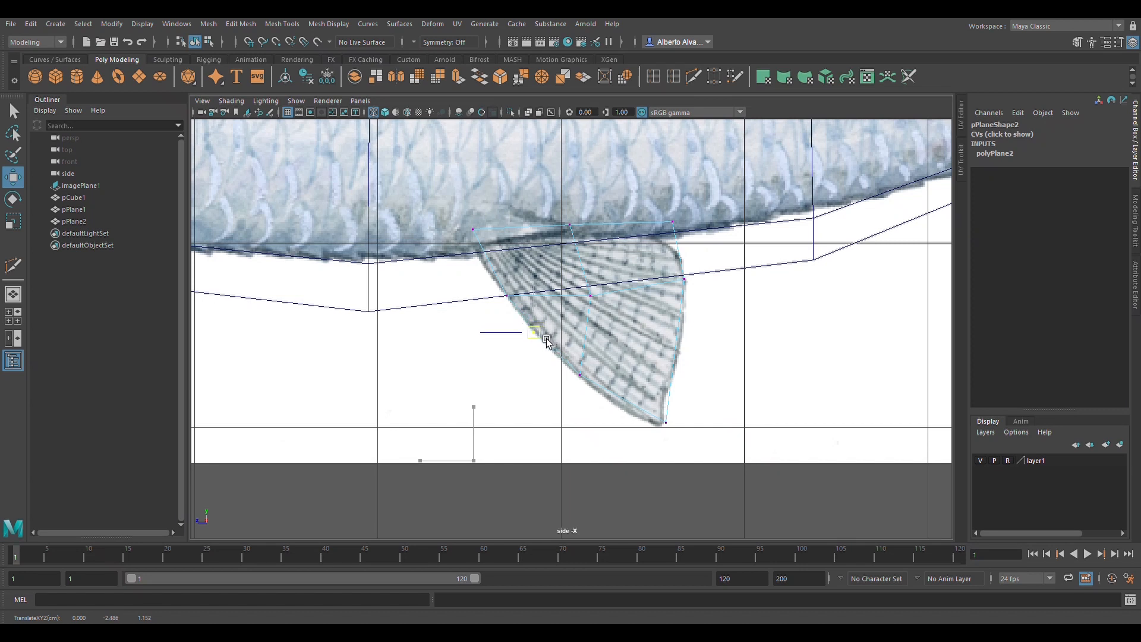
click(684, 280)
drag(687, 285, 688, 344)
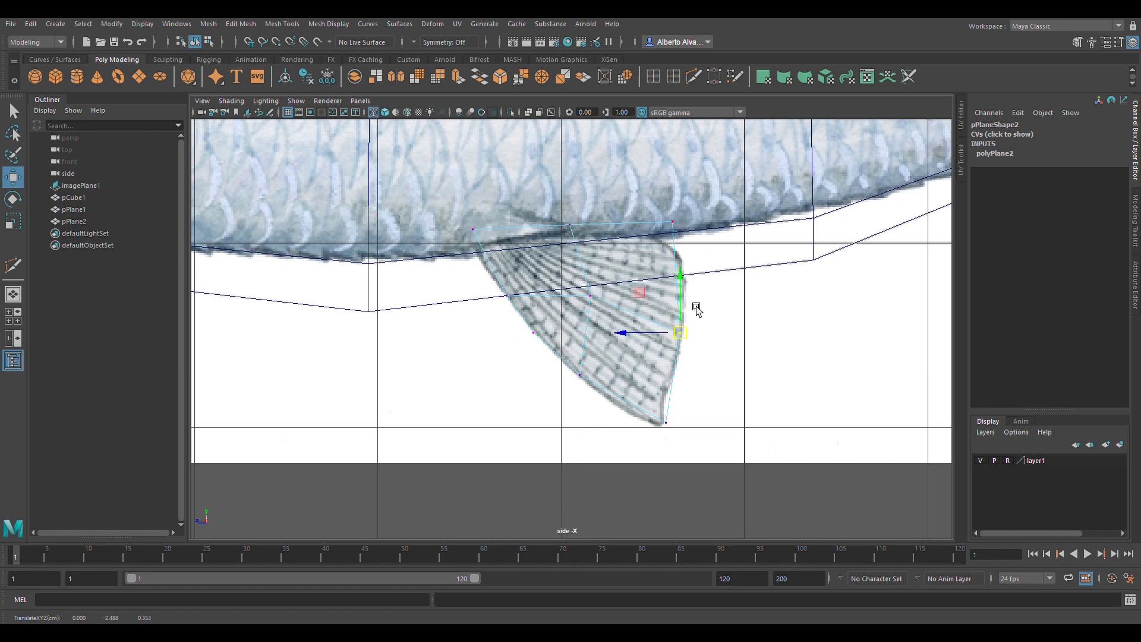
key(5)
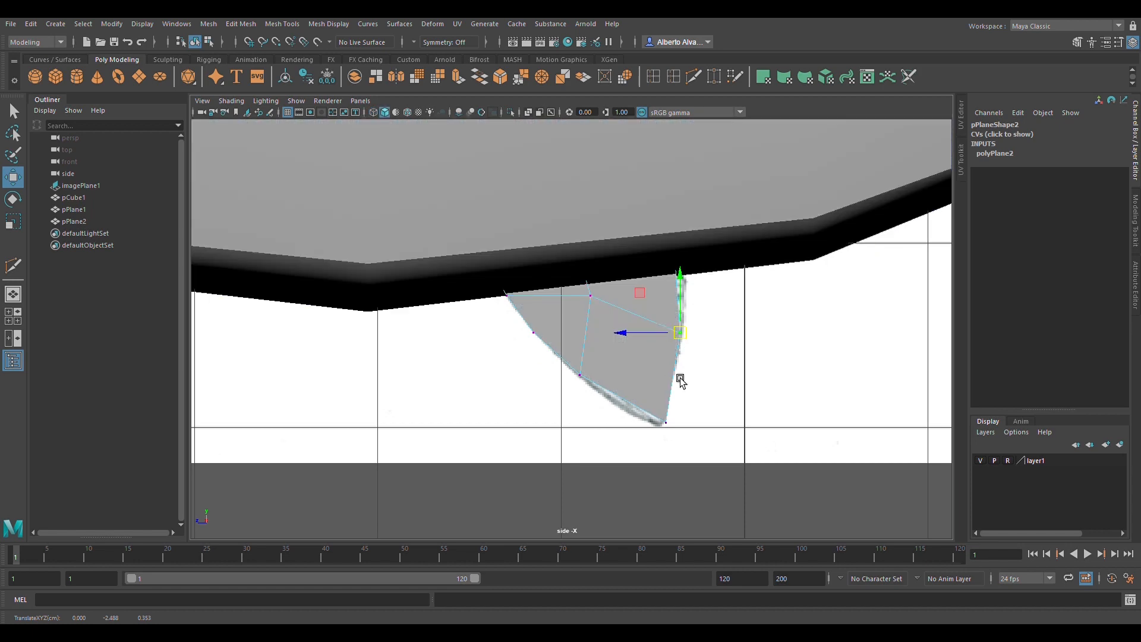
Create a third polygon plane and move it beside the anal fin near the tail, at Translate Y -1.52 and Z -2.828
scroll(707, 356, down, 5)
scroll(606, 357, up, 6)
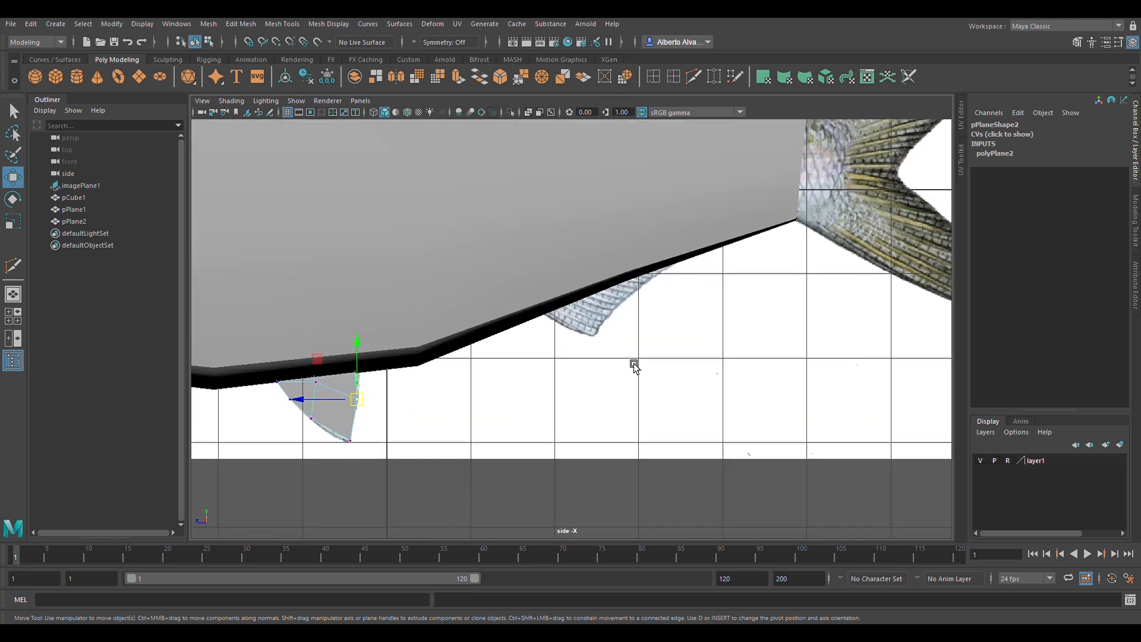
click(147, 79)
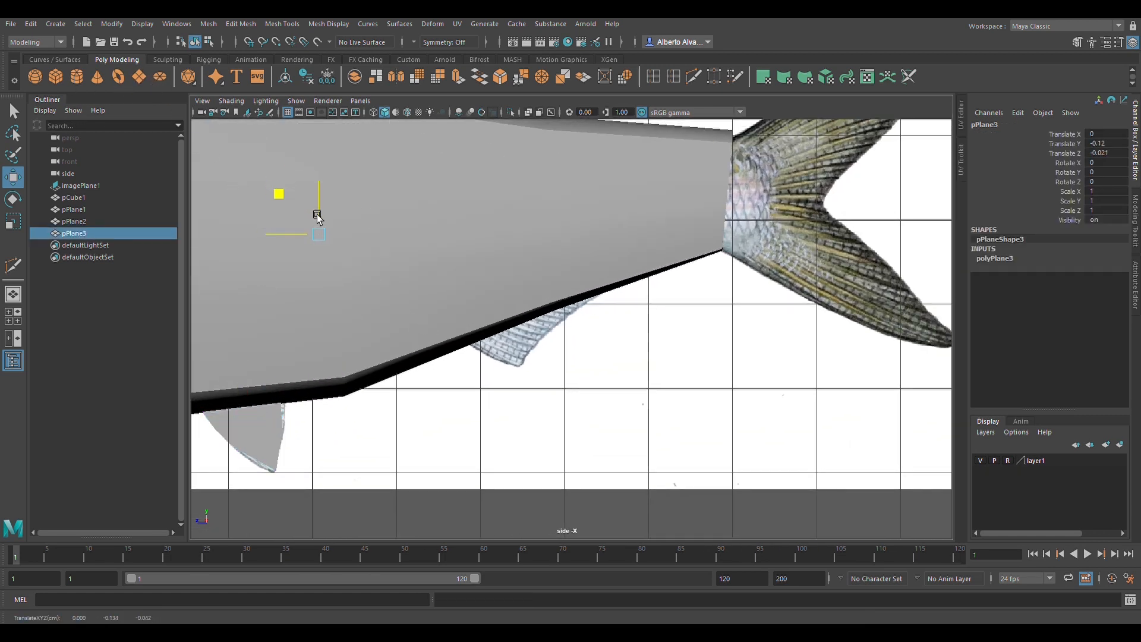
drag(314, 218, 508, 326)
Rotate the plane to Rotate X 49.47 and move it over the anal fin at Translate Y -1.247 and Z -2.465
key(e)
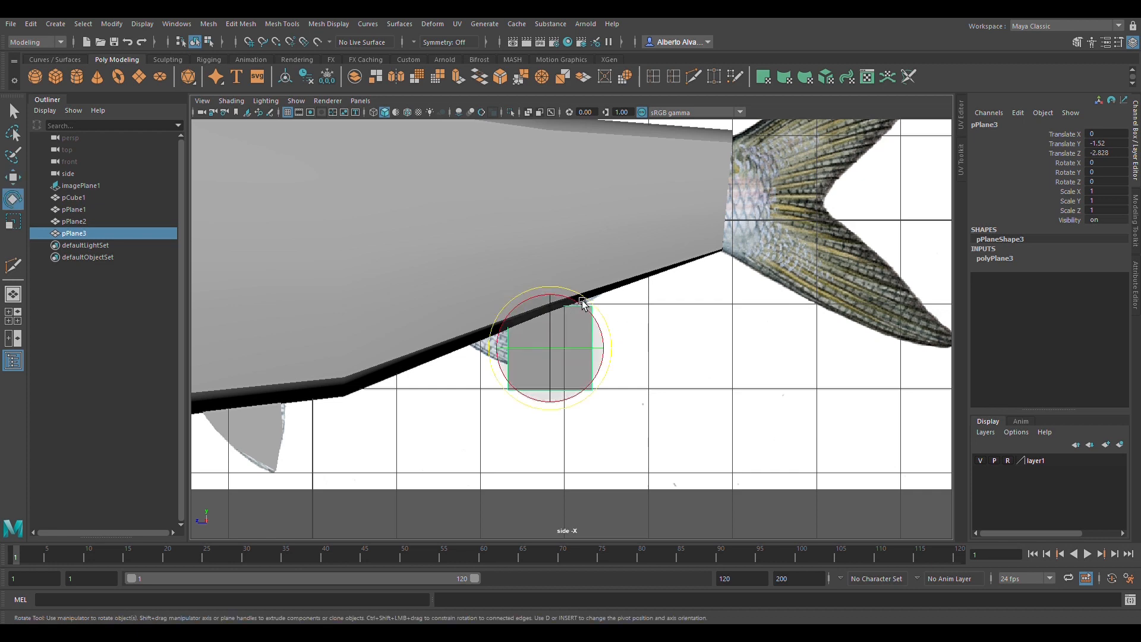
drag(590, 300, 542, 297)
scroll(576, 359, up, 3)
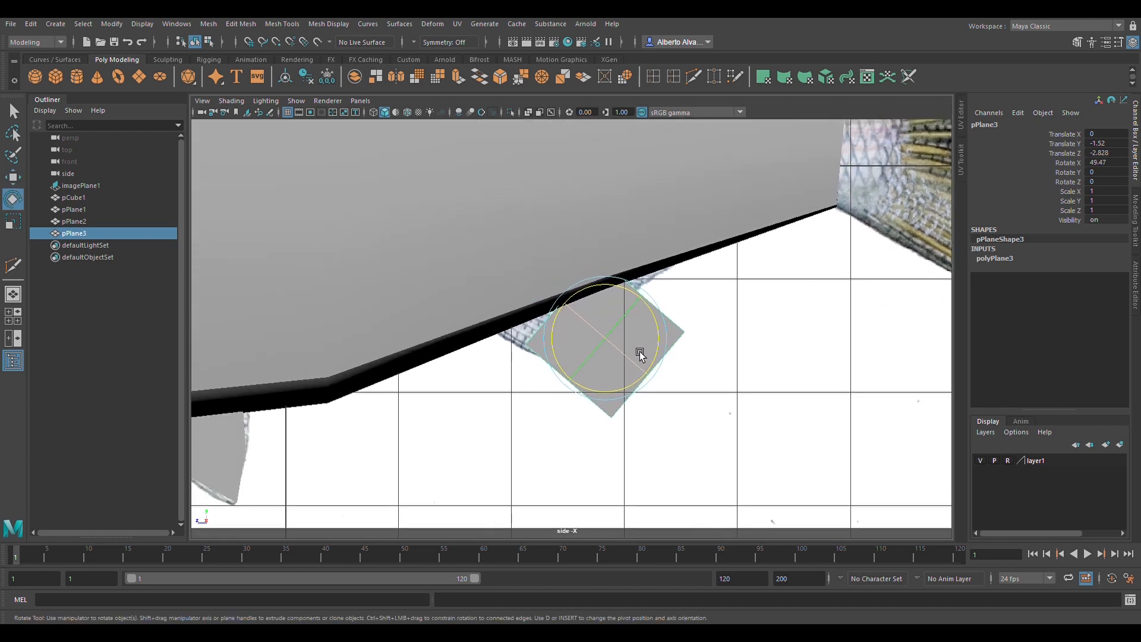
key(w)
middle_drag(616, 348, 587, 321)
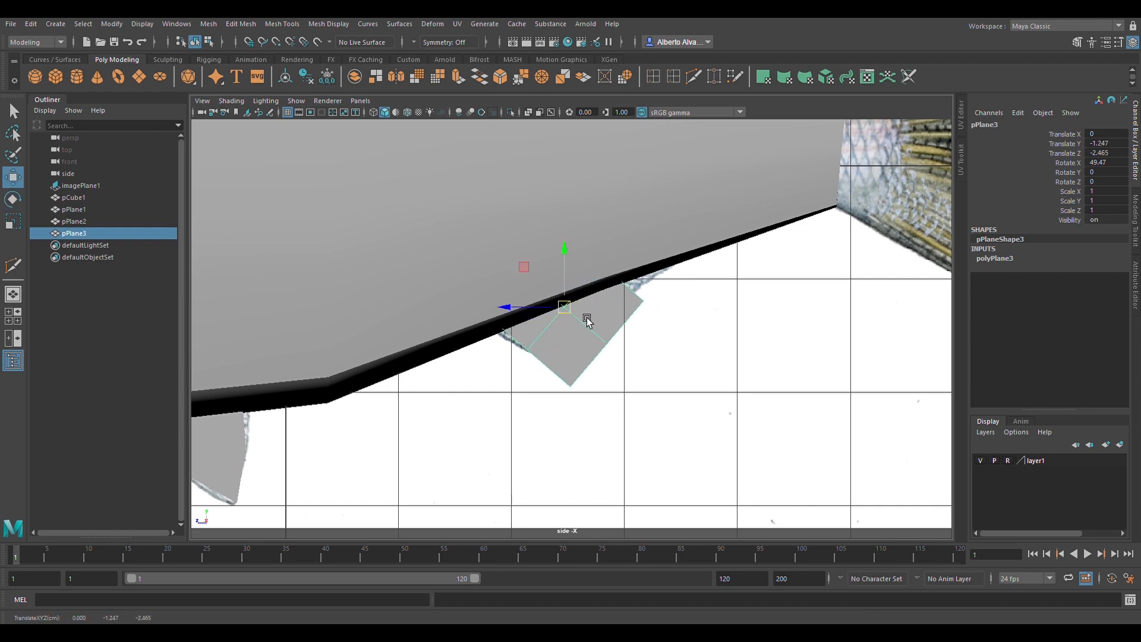
In wireframe display, move the plane's front-edge middle vertex and lowest vertex onto the anal fin's front edge and tip
key(F9)
key(4)
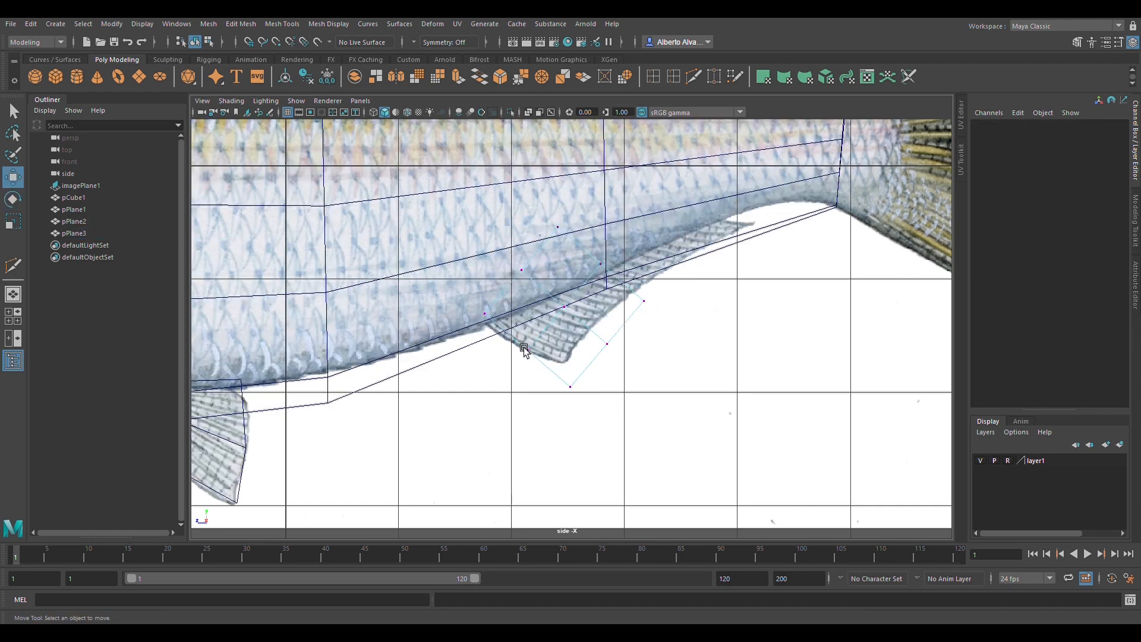
alt+middle_drag(572, 305, 598, 368)
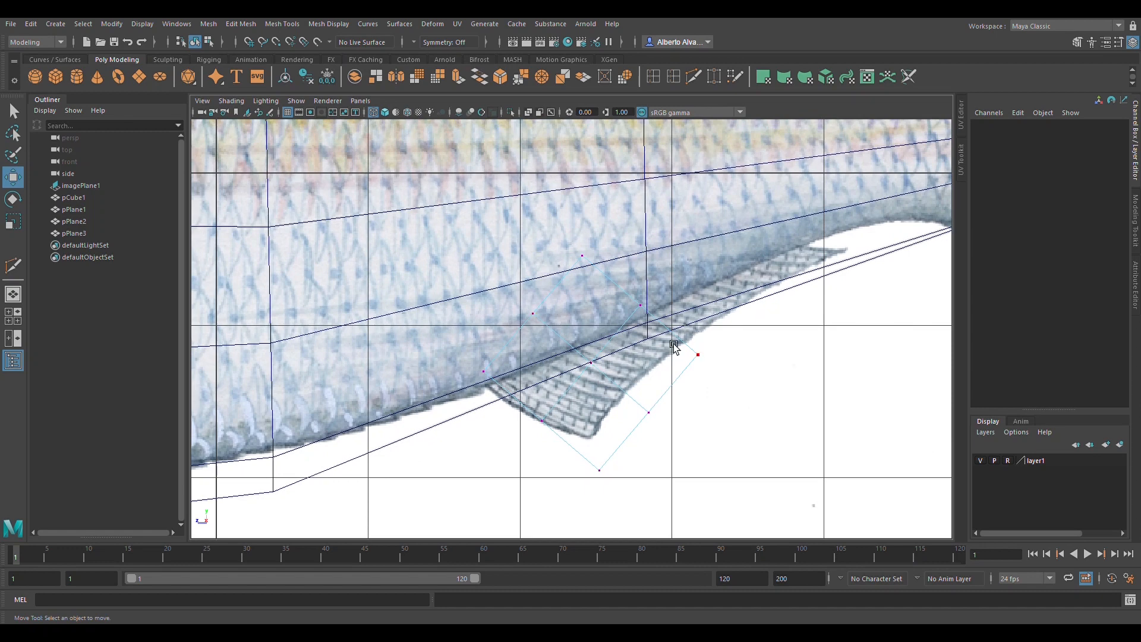
drag(517, 403, 572, 439)
middle_drag(556, 429, 522, 410)
drag(579, 449, 615, 488)
middle_drag(607, 471, 603, 440)
Adjust the plane's center vertex and refine its front-edge vertices to the anal fin's front outline and root
drag(581, 356, 604, 373)
middle_drag(603, 373, 598, 360)
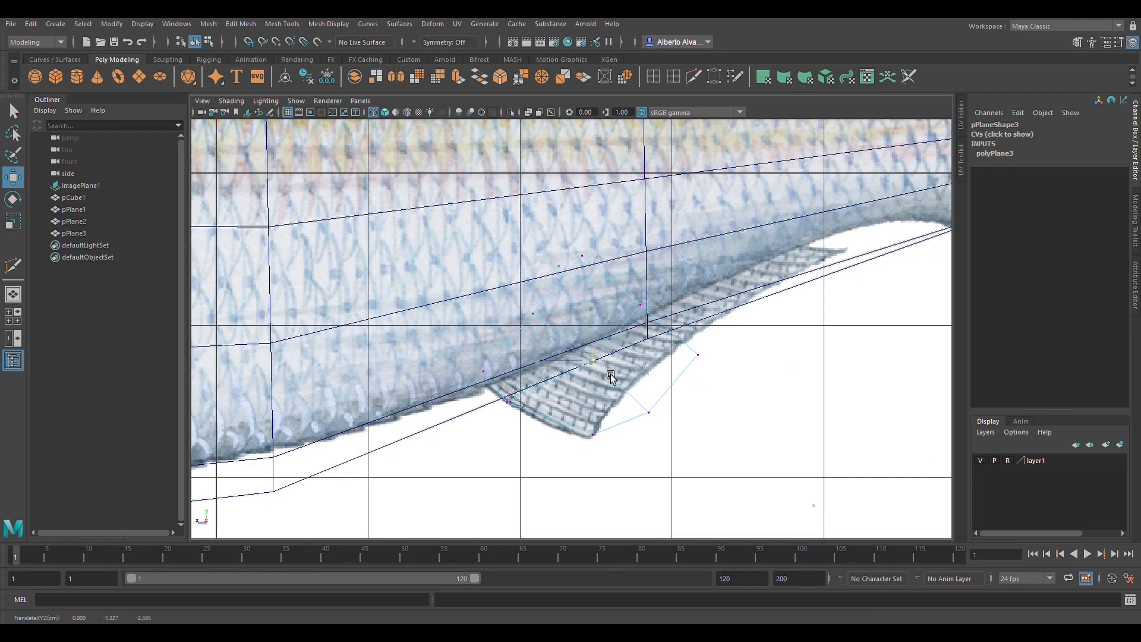
click(543, 433)
click(522, 407)
middle_drag(519, 404, 494, 387)
click(499, 381)
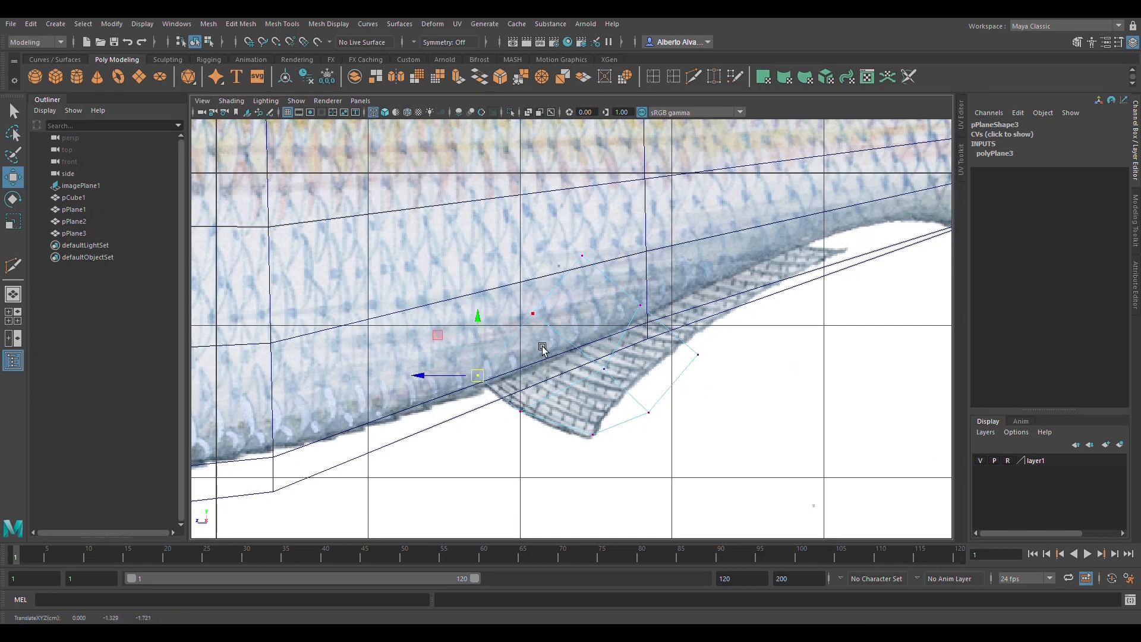
Move the plane's rear row of vertices back to the anal fin's trailing tip and along its upper edge
drag(639, 397, 674, 431)
drag(692, 347, 719, 371)
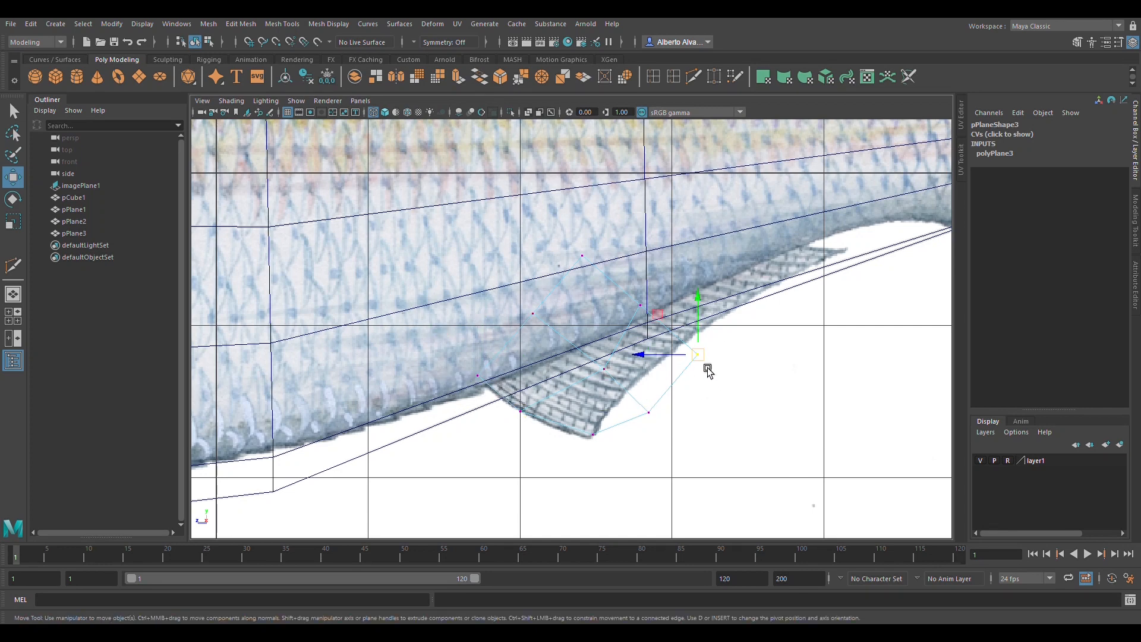
middle_drag(710, 355, 854, 255)
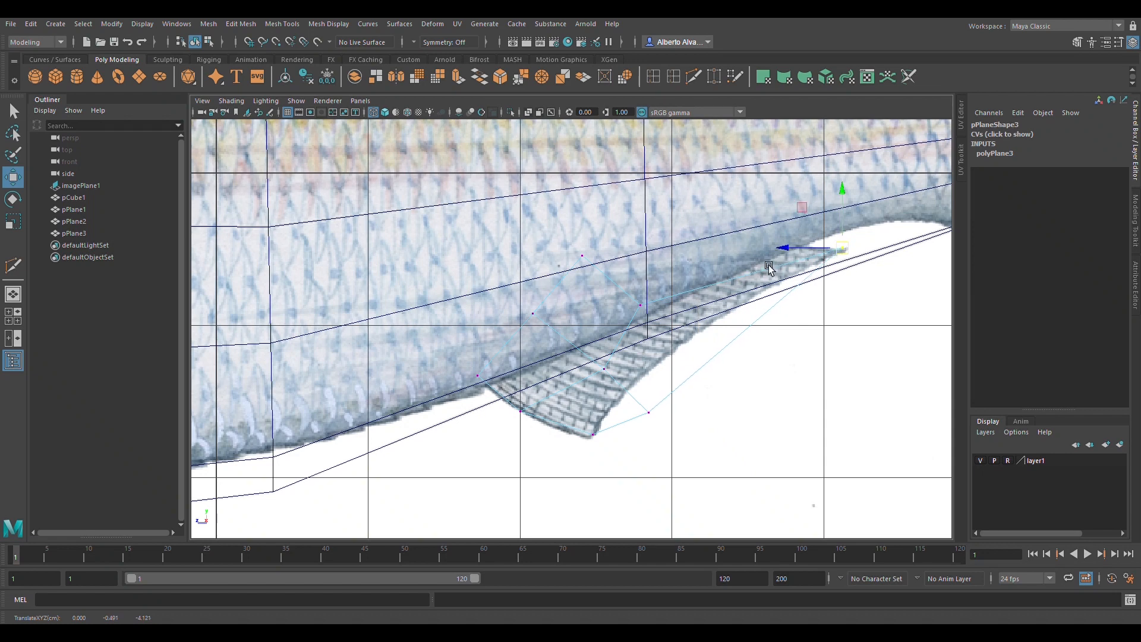
middle_drag(643, 297, 603, 259)
drag(569, 249, 608, 267)
middle_drag(595, 267, 730, 277)
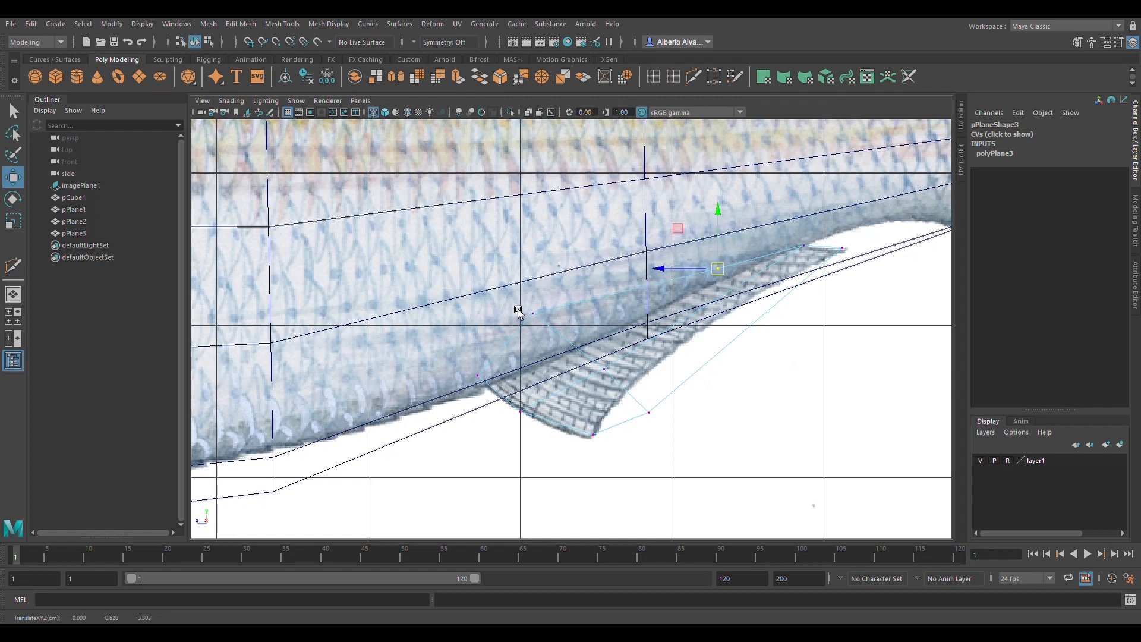
Move the plane's middle row of vertices onto the anal fin's root, interior and rear edge
drag(516, 307, 568, 334)
middle_drag(545, 321, 590, 336)
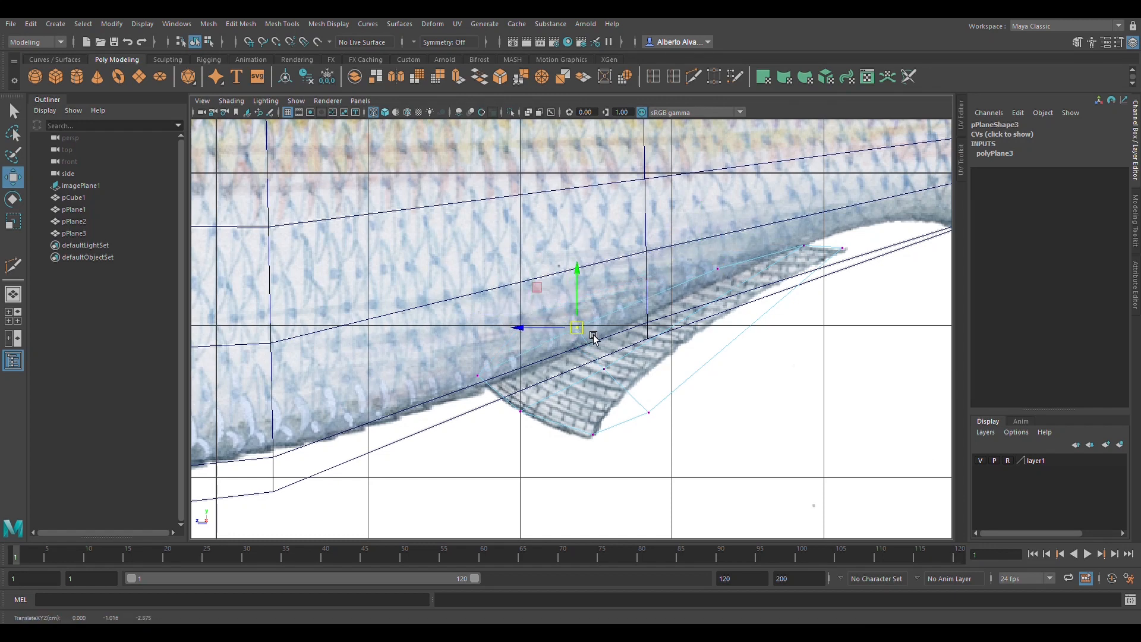
click(611, 371)
middle_drag(611, 373, 602, 359)
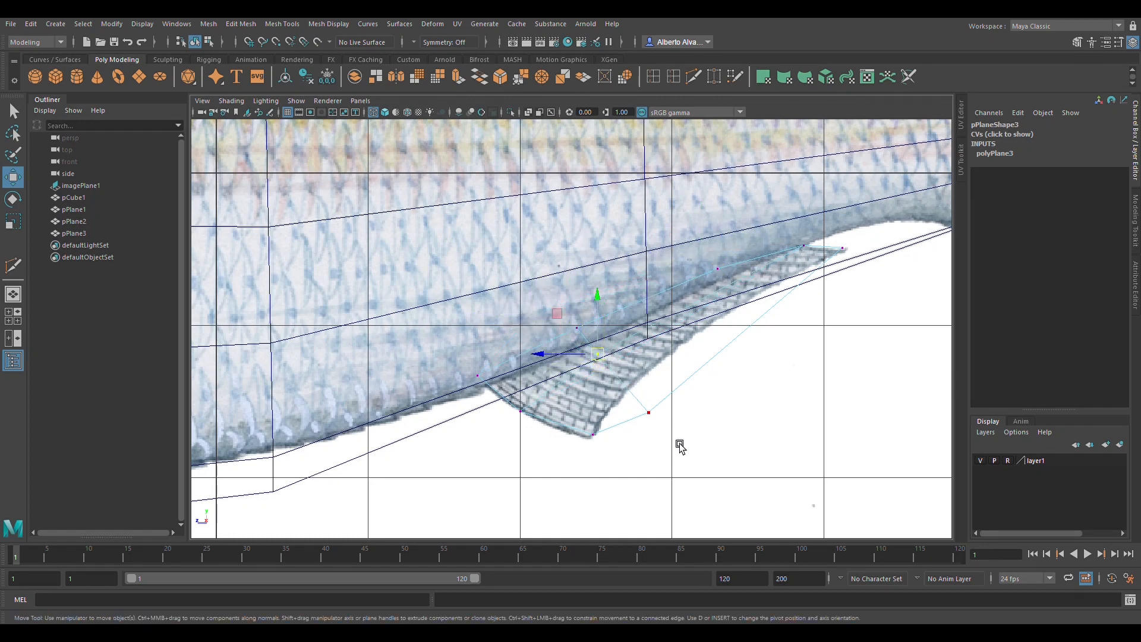
click(657, 422)
middle_drag(660, 424, 643, 398)
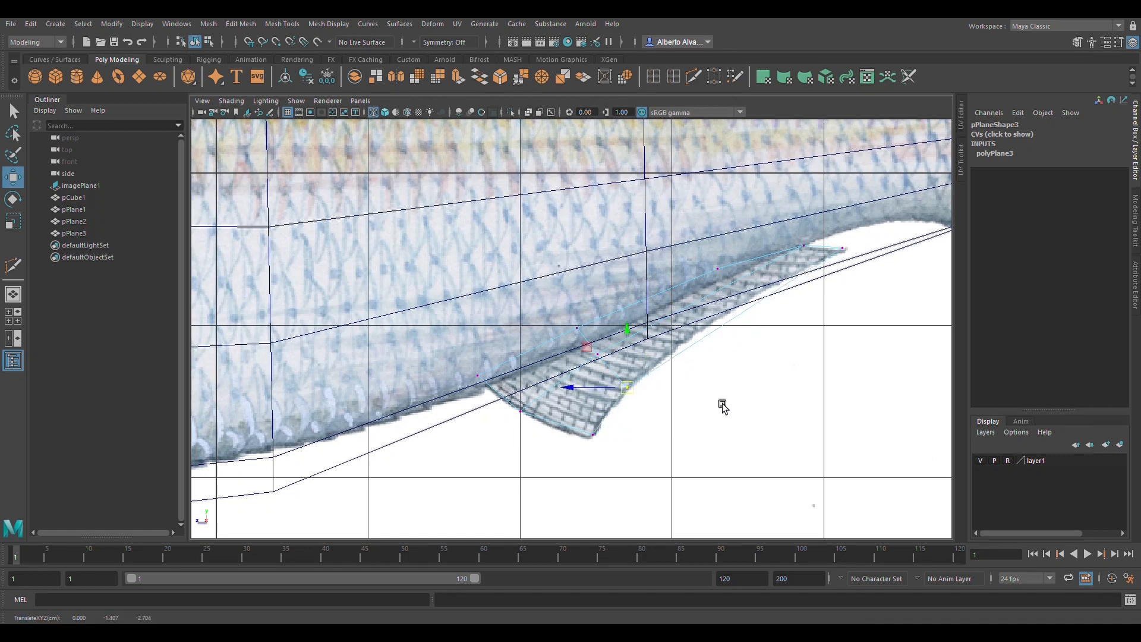
Refit the plane's rear row of vertices to the anal fin's rear edge, trailing tip and root, and restore shaded display
click(838, 262)
middle_drag(828, 270, 740, 320)
drag(786, 234, 831, 272)
middle_drag(816, 256, 857, 257)
drag(708, 255, 741, 286)
middle_drag(727, 274, 751, 251)
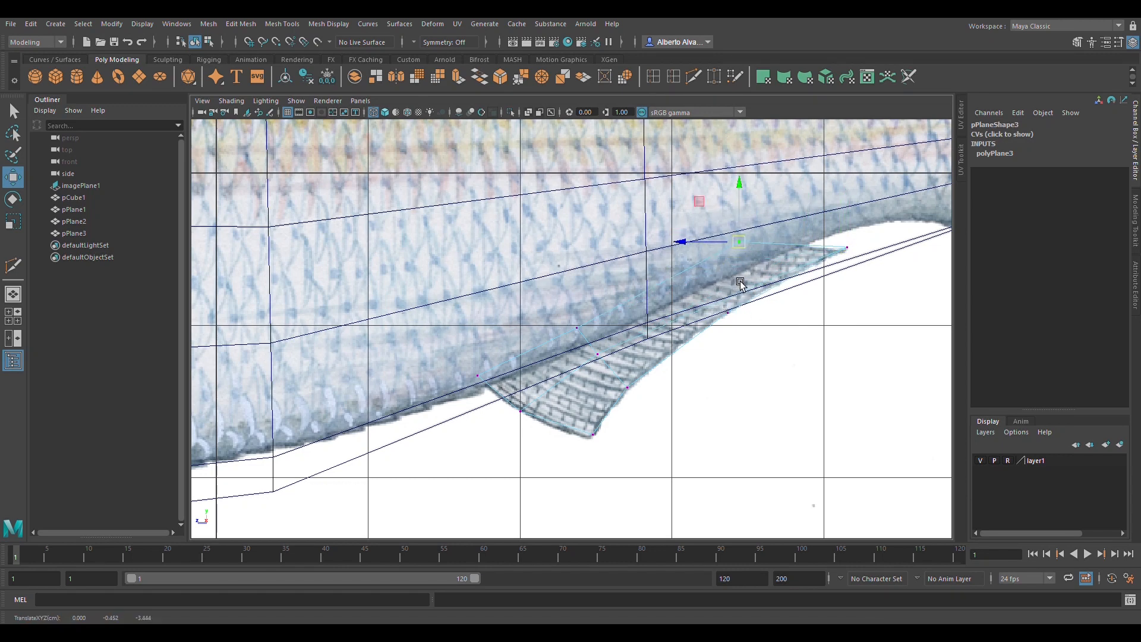
key(5)
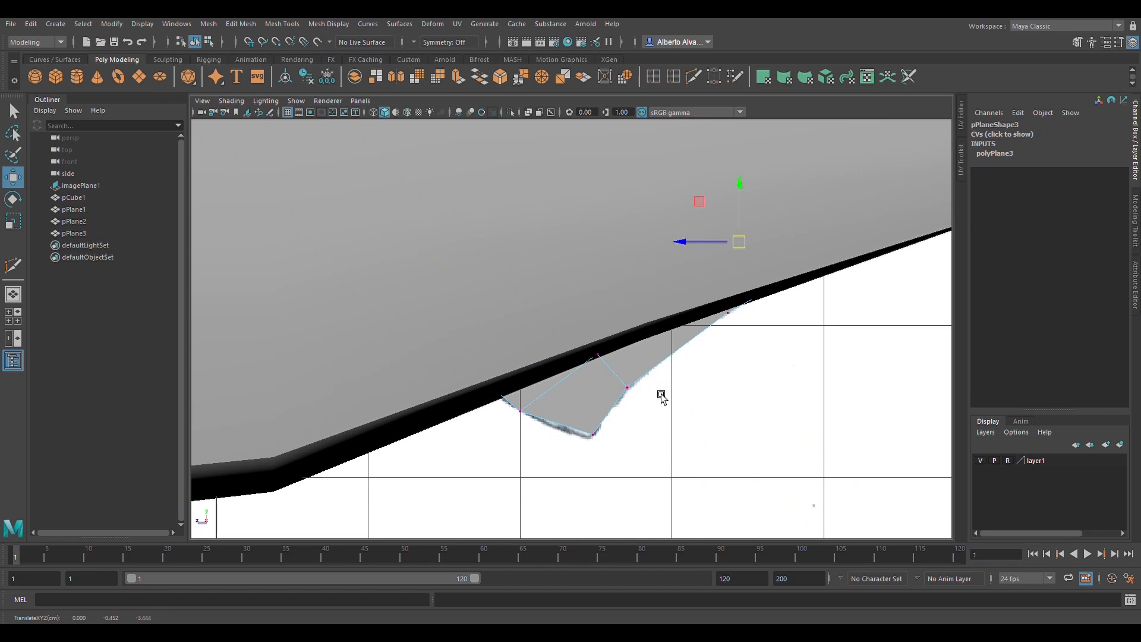
Create a fourth polygon plane and move it over the base of the tail fin, at Translate Y 0.284 and Z -5.26
scroll(741, 394, down, 9)
alt+middle_drag(693, 336, 561, 344)
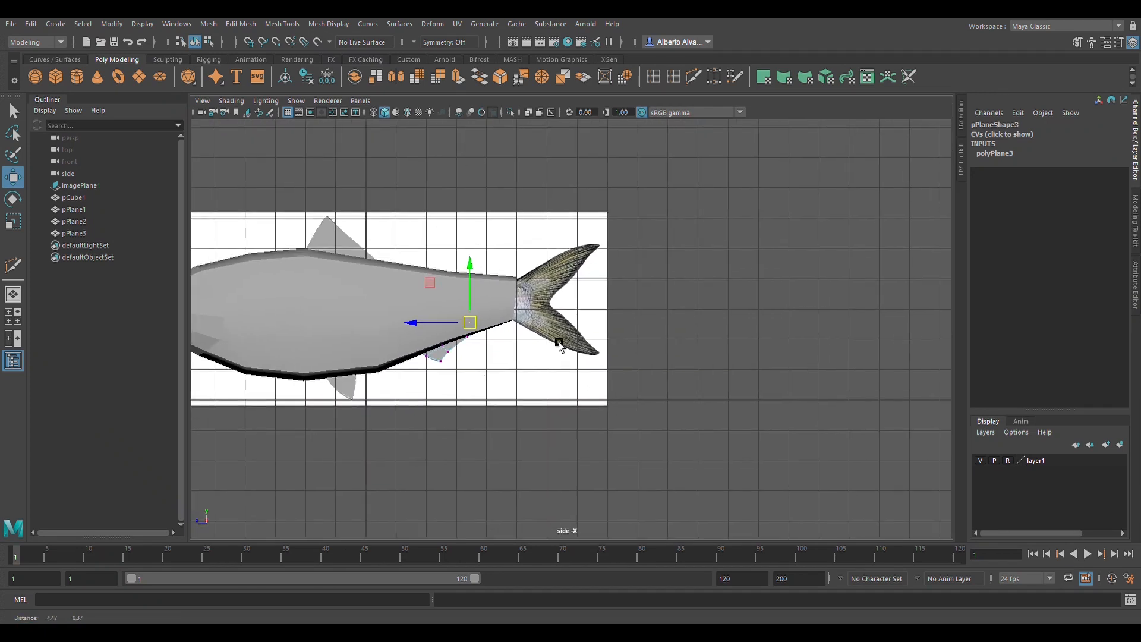
scroll(516, 359, up, 1)
scroll(509, 414, up, 2)
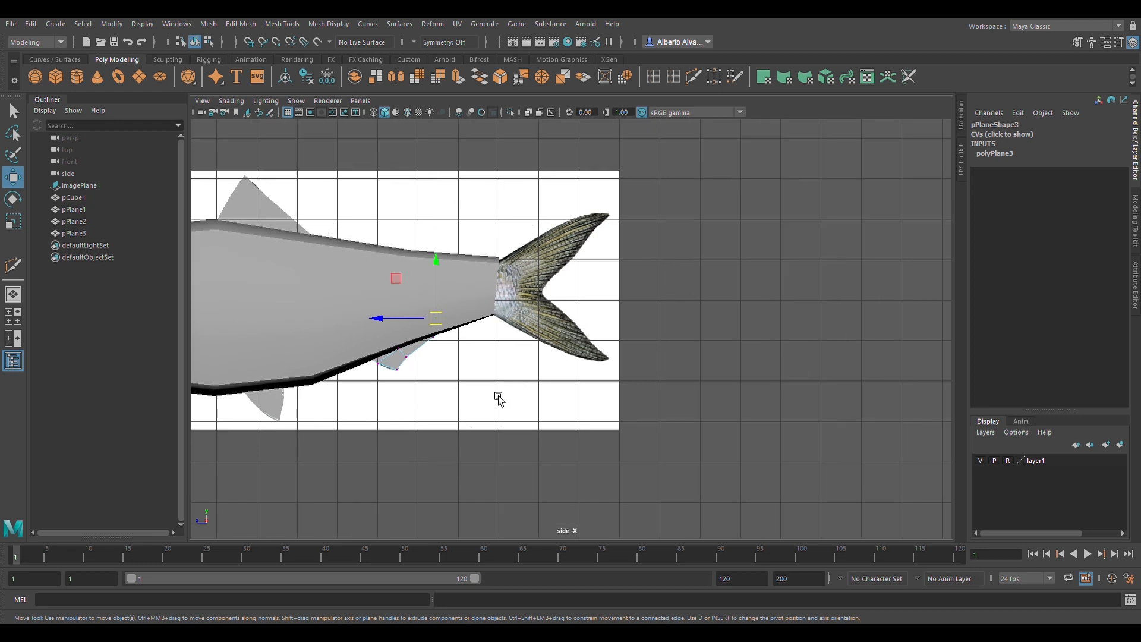
scroll(515, 357, up, 5)
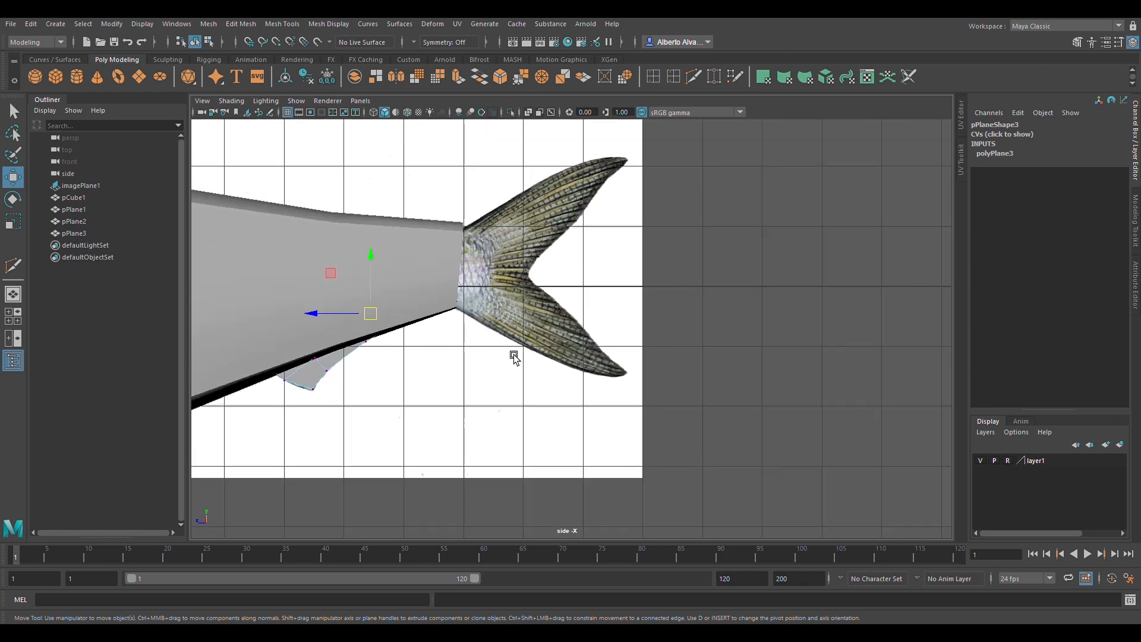
alt+middle_drag(506, 304, 597, 335)
scroll(661, 370, up, 2)
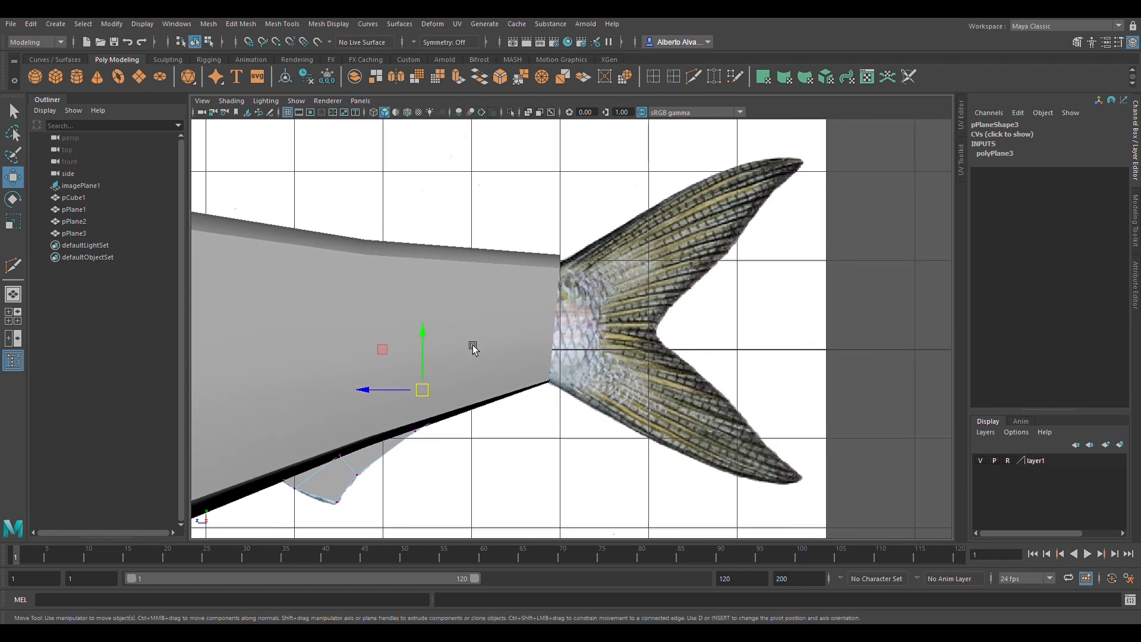
click(145, 77)
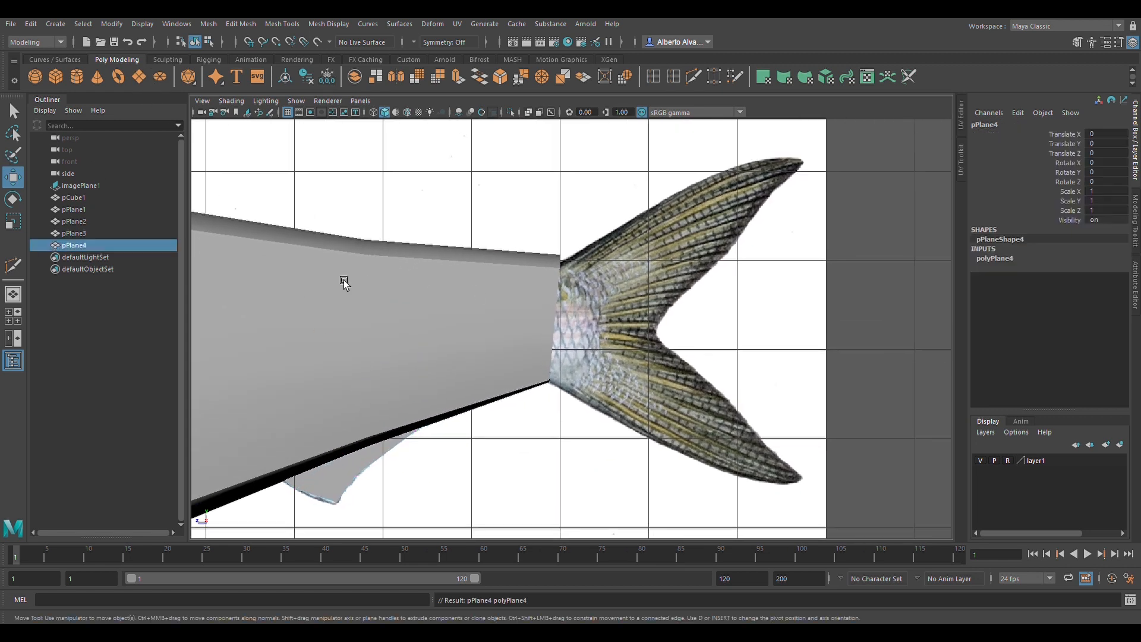
scroll(350, 297, down, 9)
drag(379, 302, 559, 297)
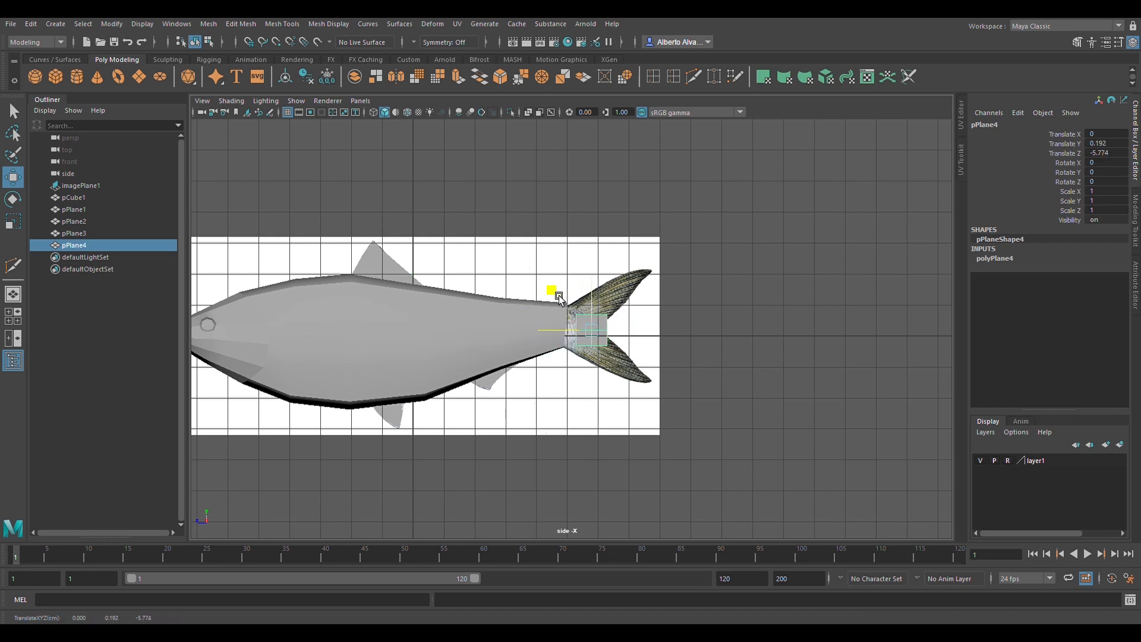
scroll(664, 339, up, 6)
middle_drag(615, 299, 553, 289)
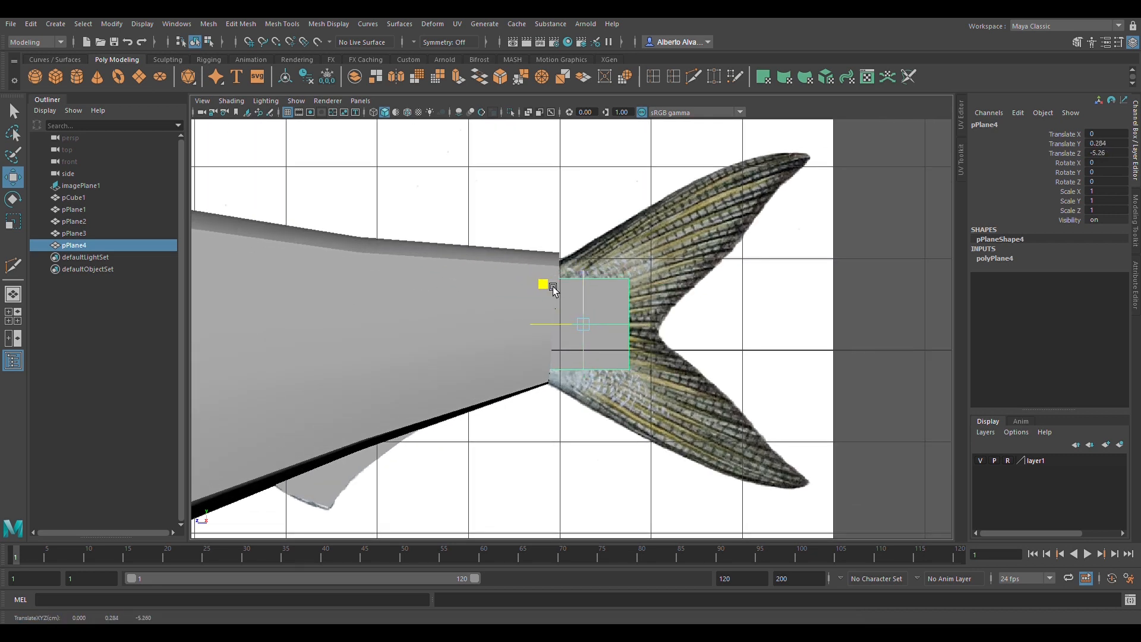
In wireframe display, move the new plane's rear vertices to the tail fork's notch and the outer edges of the upper and lower lobes
click(537, 283)
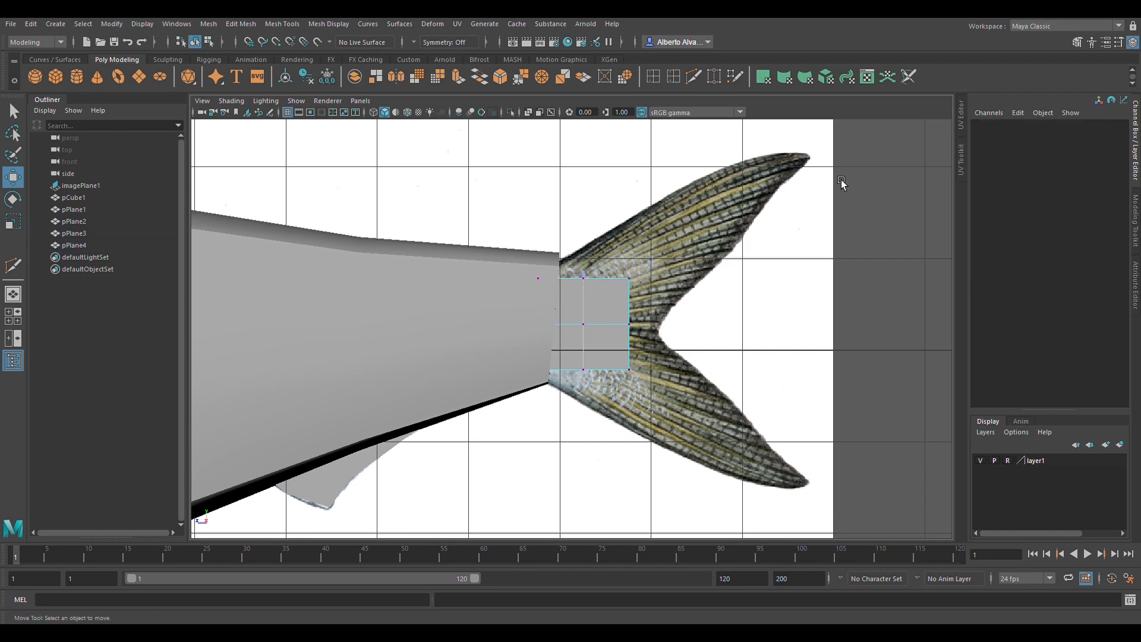
key(4)
scroll(594, 344, up, 4)
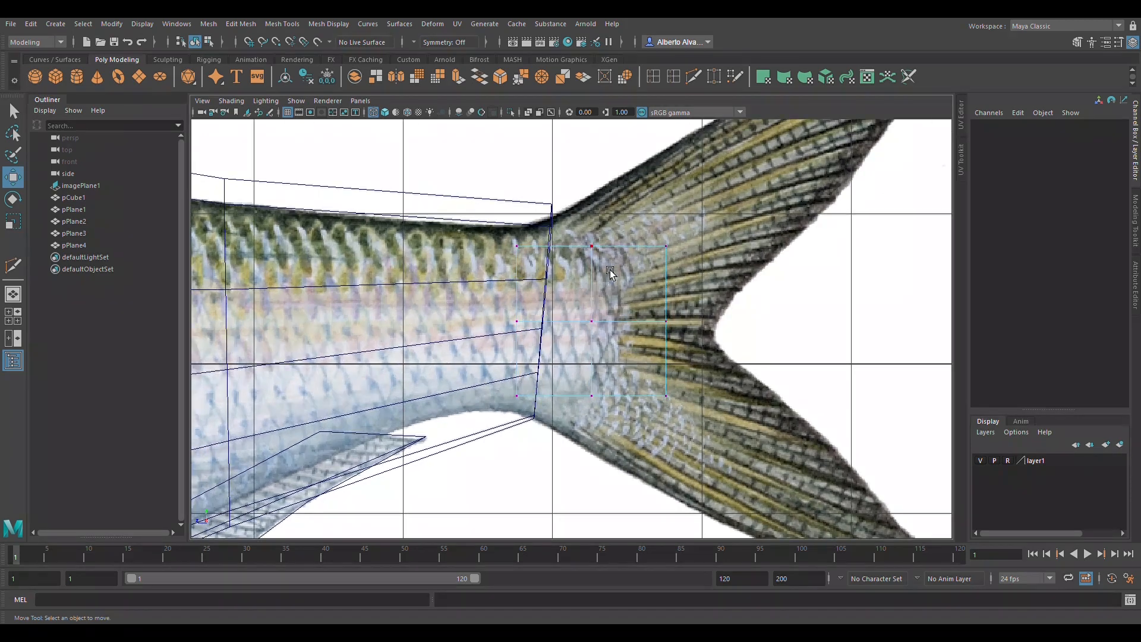
scroll(573, 315, down, 3)
scroll(594, 339, up, 4)
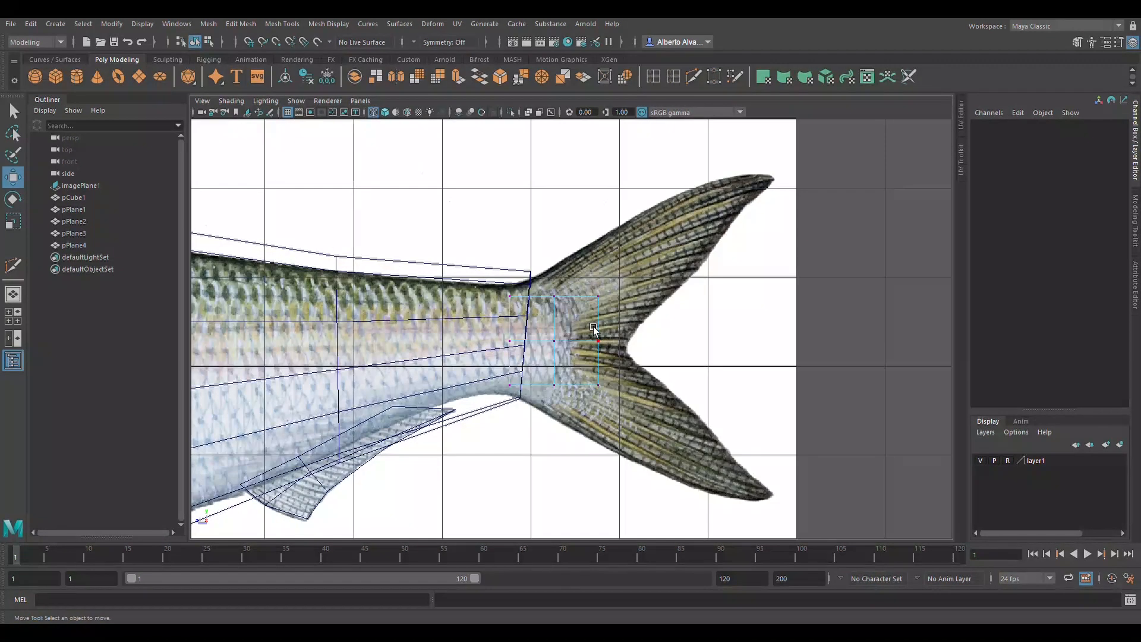
drag(590, 330, 639, 358)
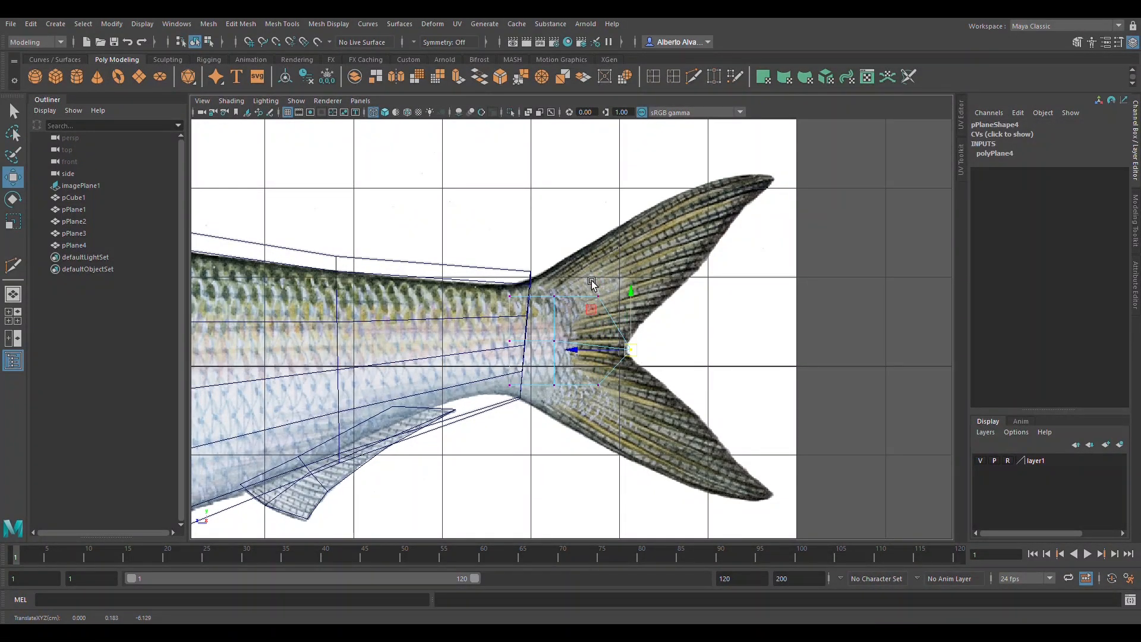
drag(589, 280, 612, 307)
middle_drag(612, 308, 637, 230)
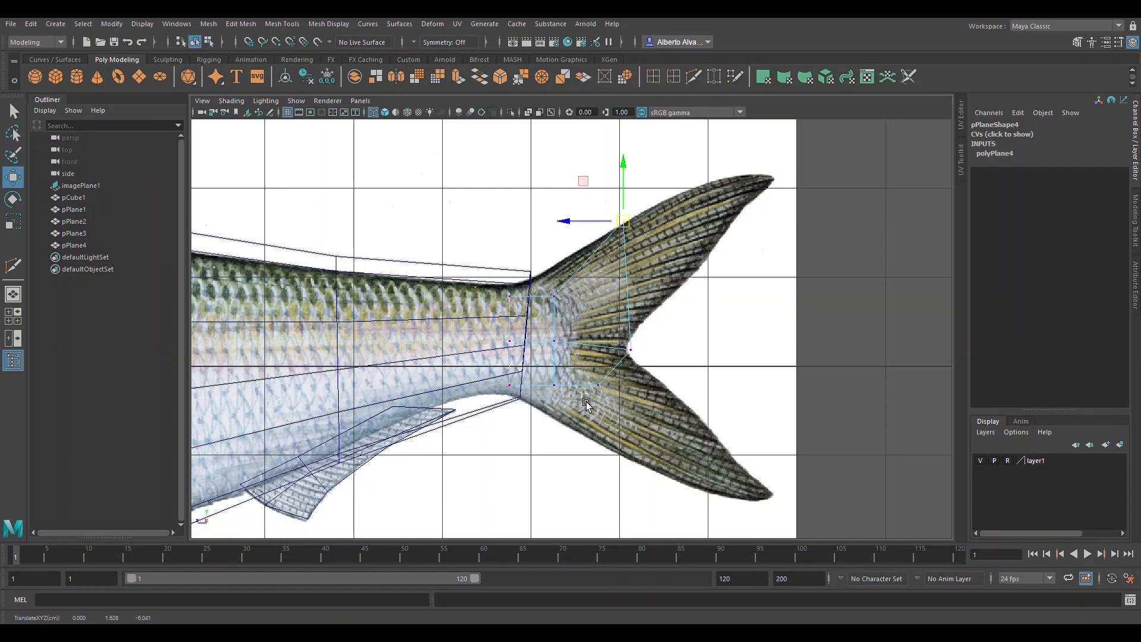
drag(591, 376, 614, 395)
middle_drag(614, 394, 646, 466)
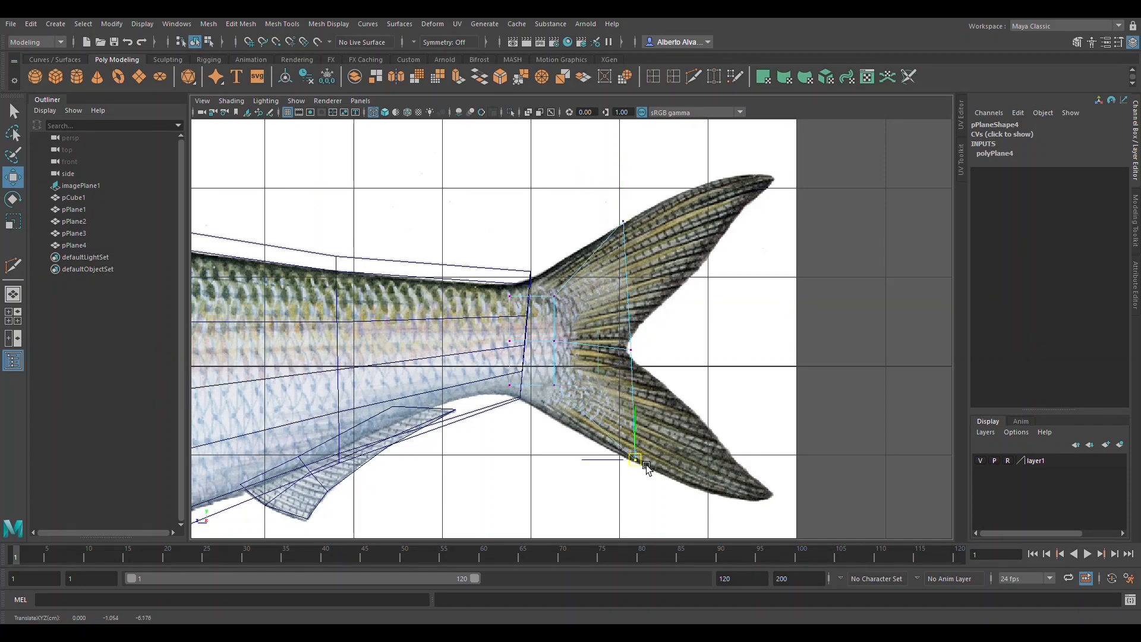
Fit the plane's middle-column outer vertices to the tail base's lower and upper outline, and fine-tune the vertex at the fork's notch
drag(548, 378, 562, 396)
middle_drag(562, 396, 568, 417)
click(556, 297)
middle_drag(562, 301, 562, 269)
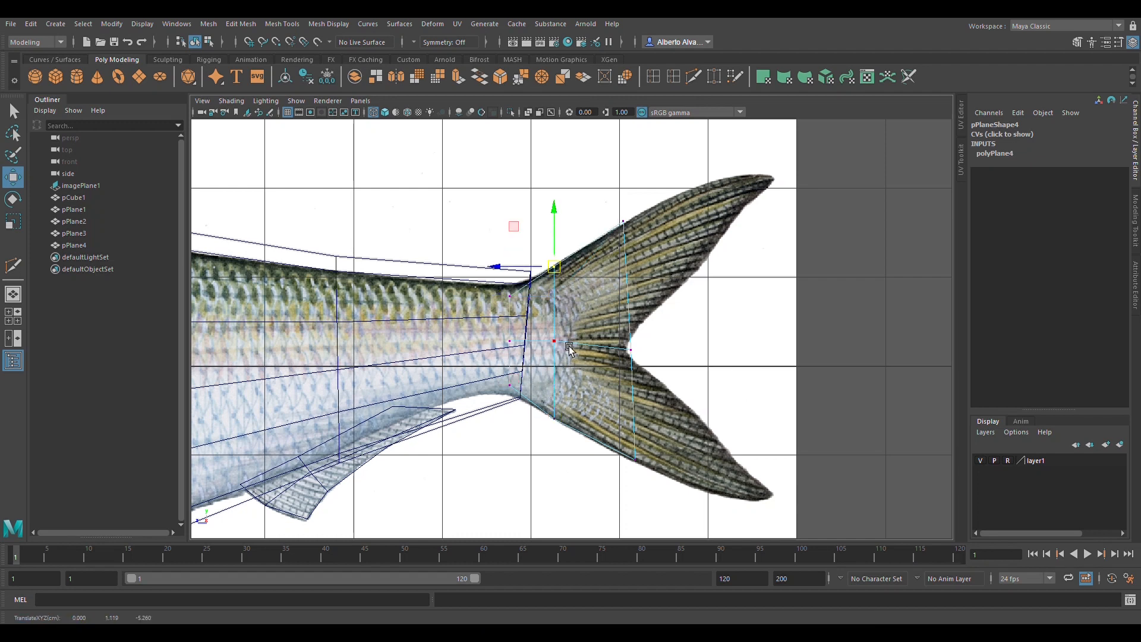
click(632, 351)
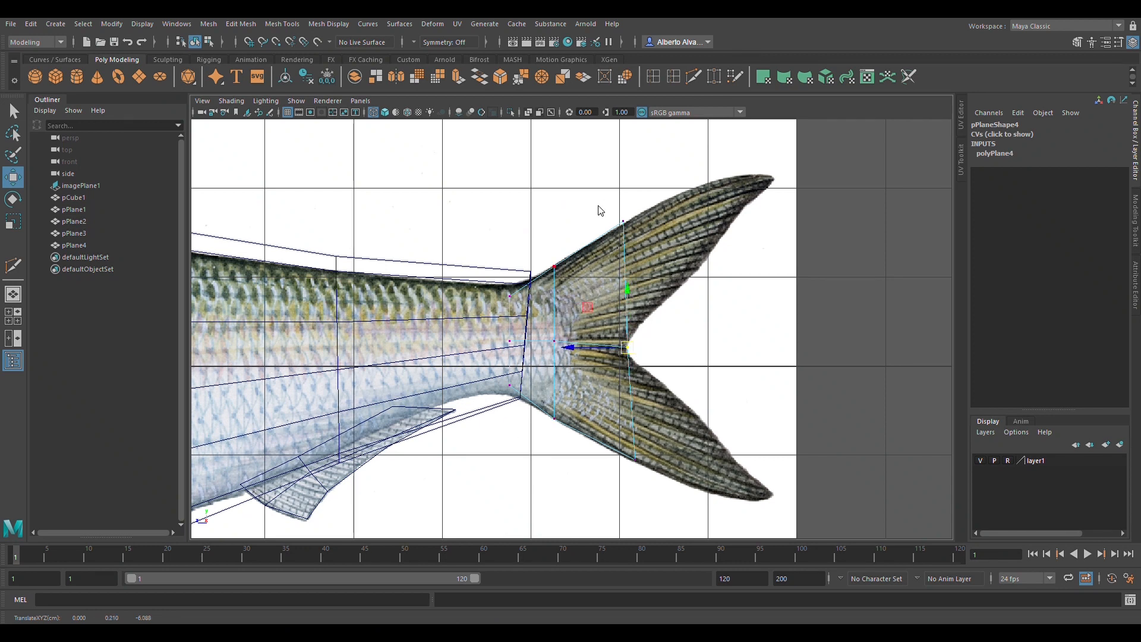
Insert two lengthwise edge loops in the tail plane, one through its upper half and one through its lower half, and restore shaded display
key(F10)
click(630, 294)
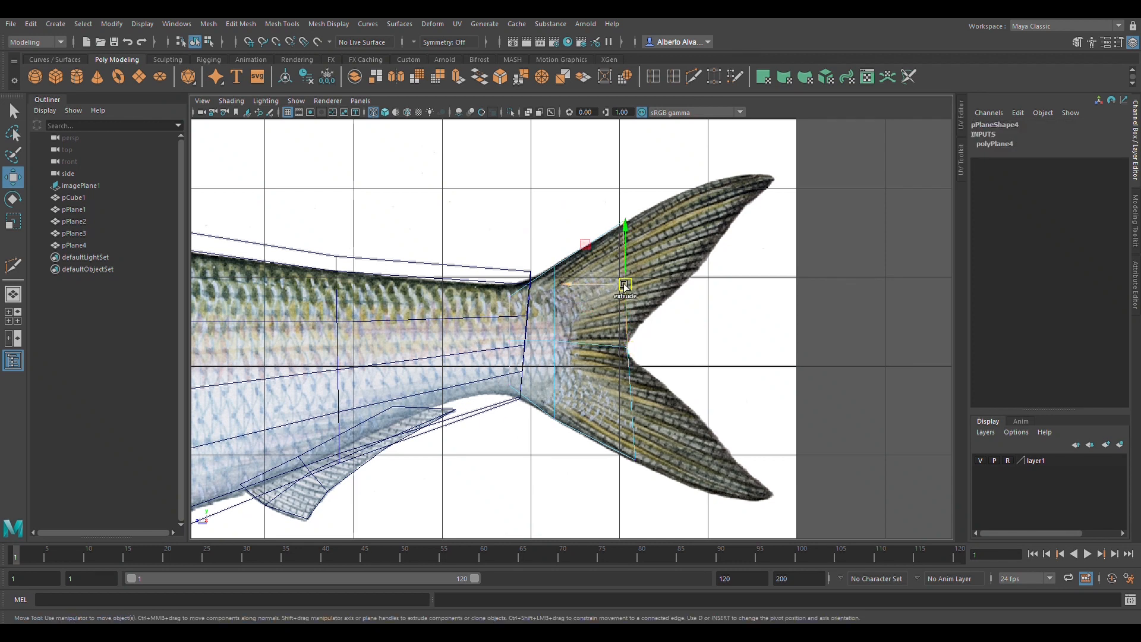
click(653, 76)
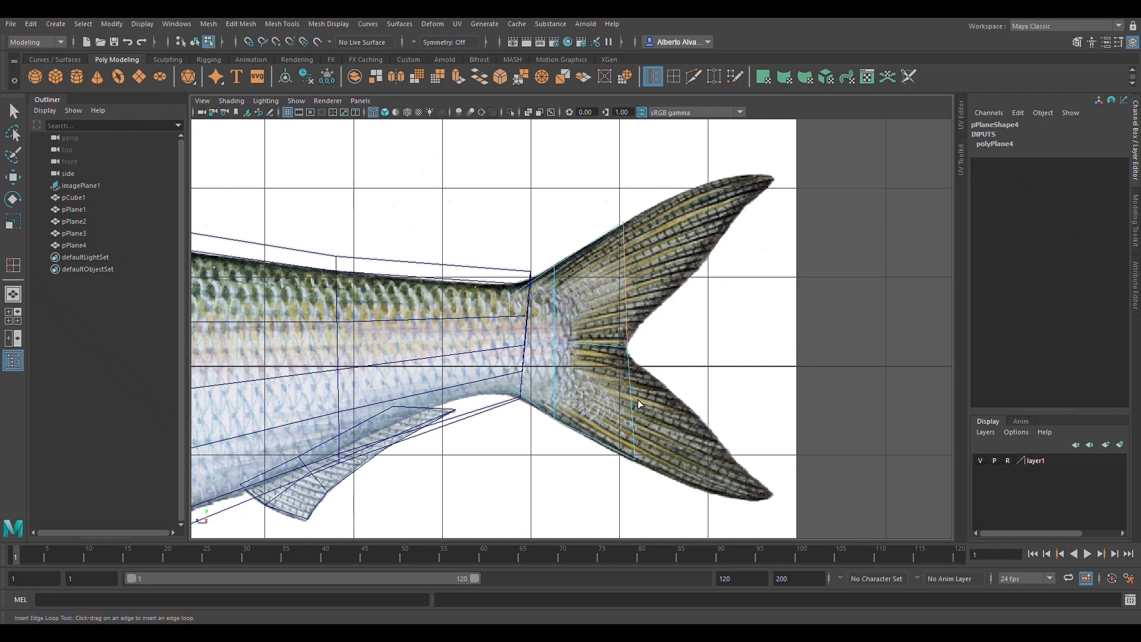
click(560, 312)
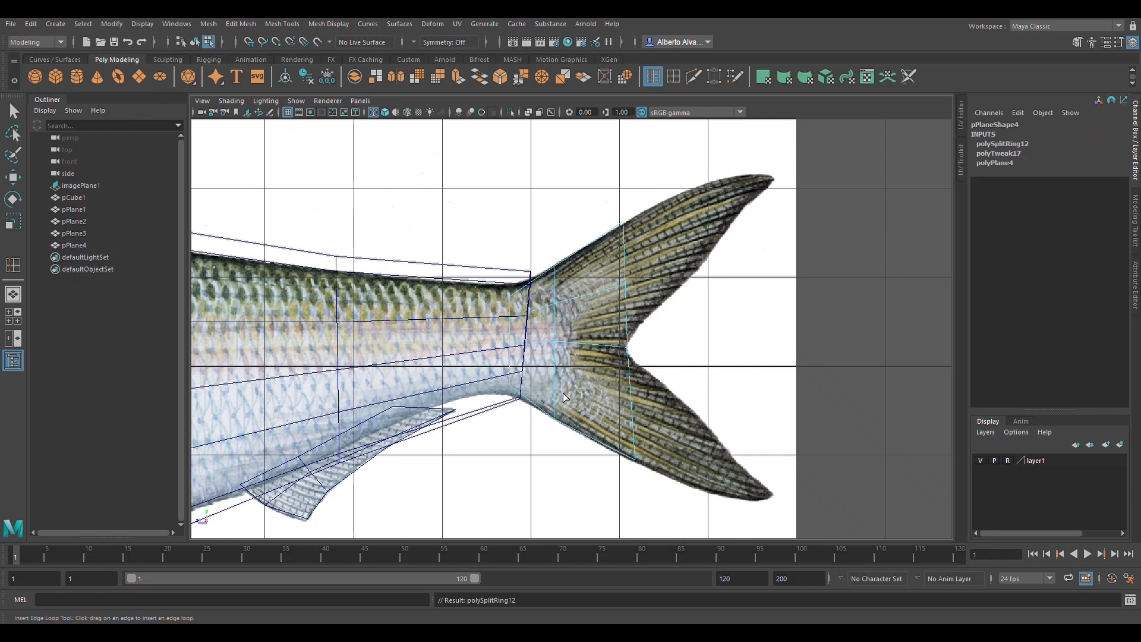
click(561, 396)
key(5)
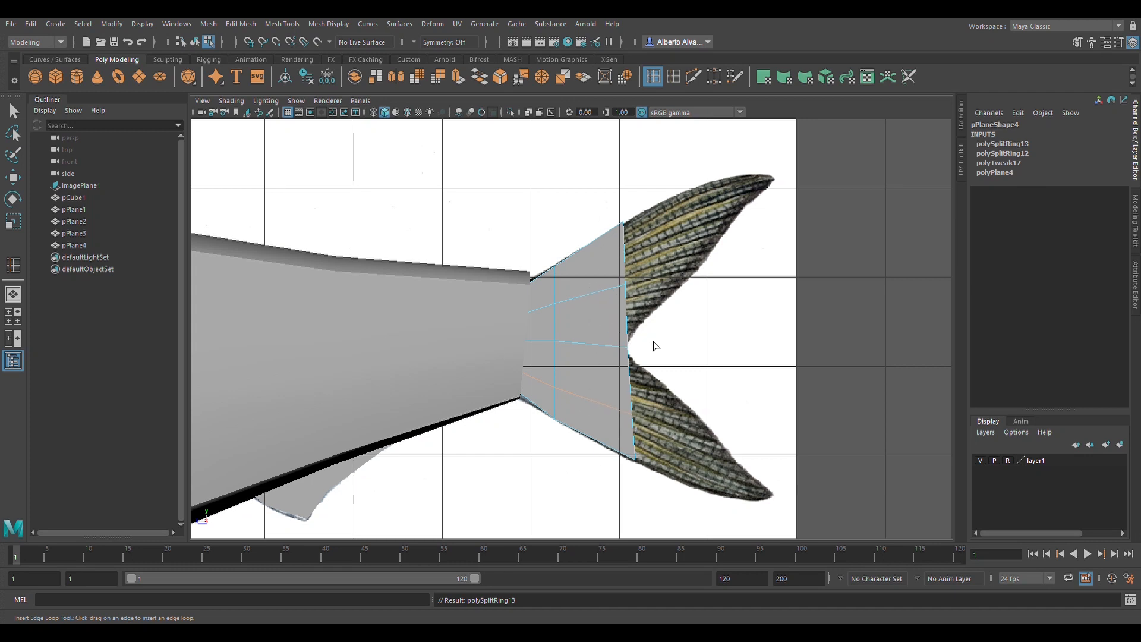
Extrude the two upper rear edges of the tail plane out to the tip of the tail's upper lobe
key(w)
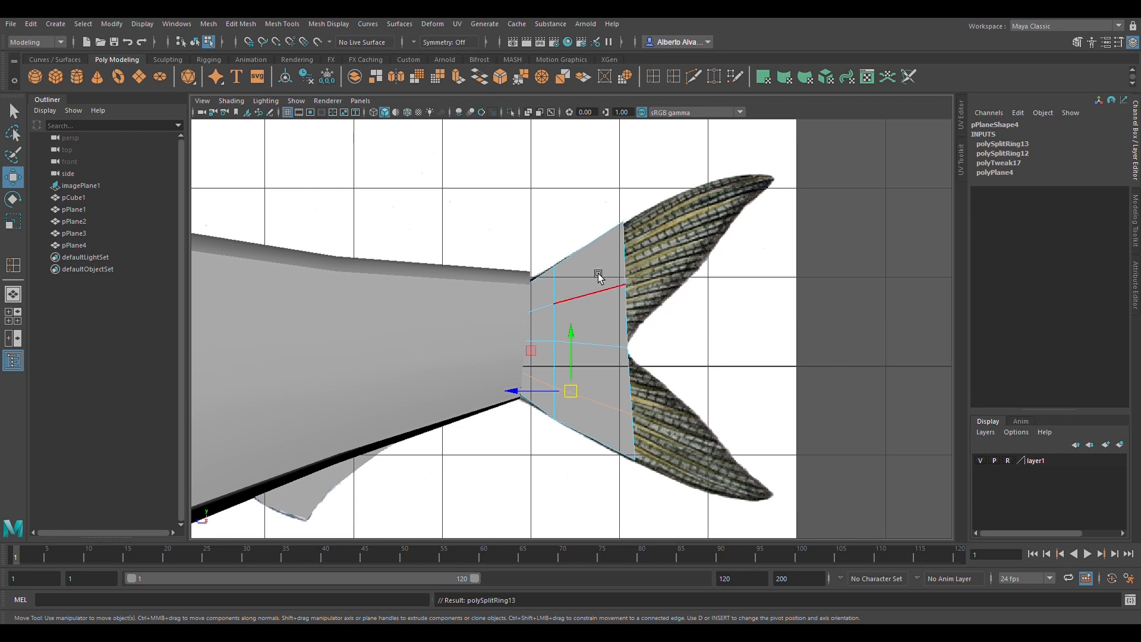
click(634, 256)
shift+click(637, 326)
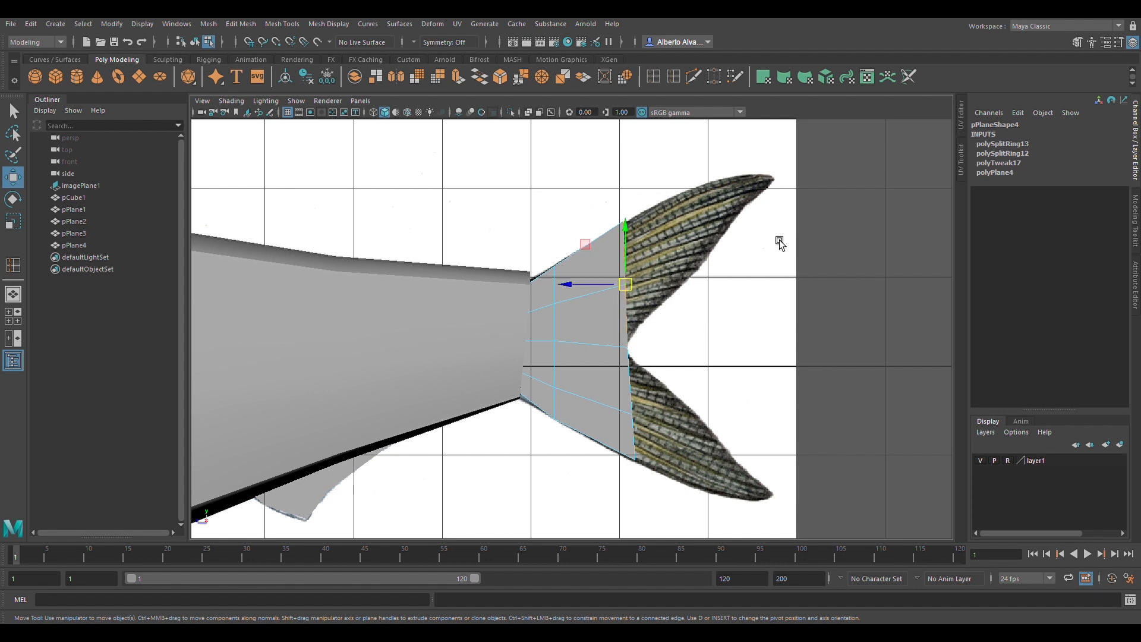
click(639, 255)
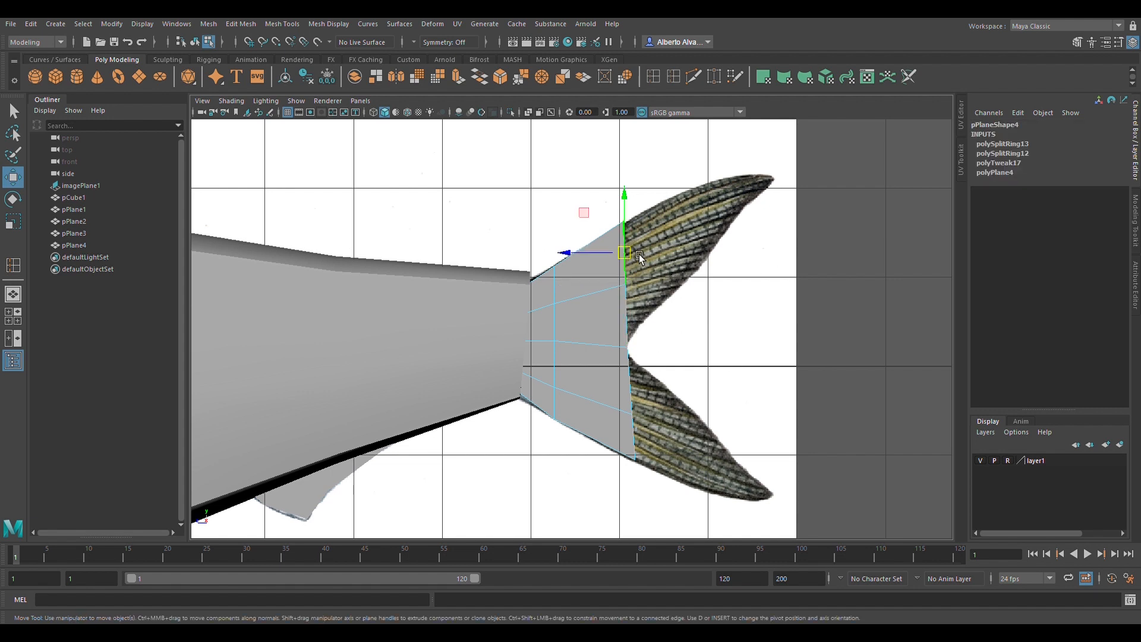
shift+click(634, 312)
key(ctrl+e)
key(w)
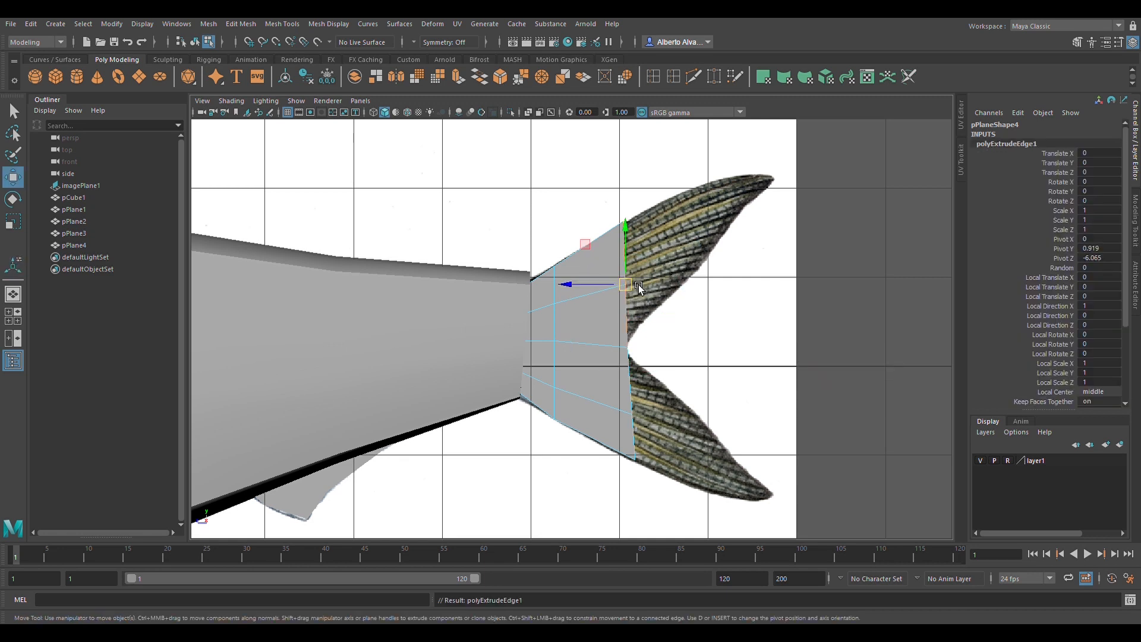
drag(638, 284, 783, 181)
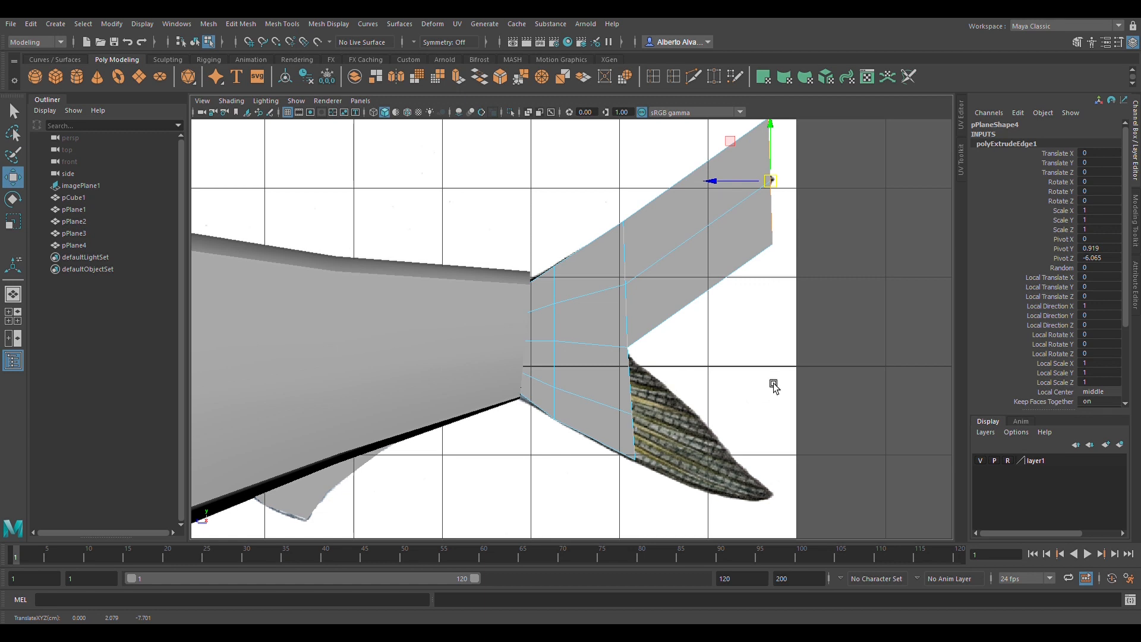
alt+middle_drag(759, 291, 653, 340)
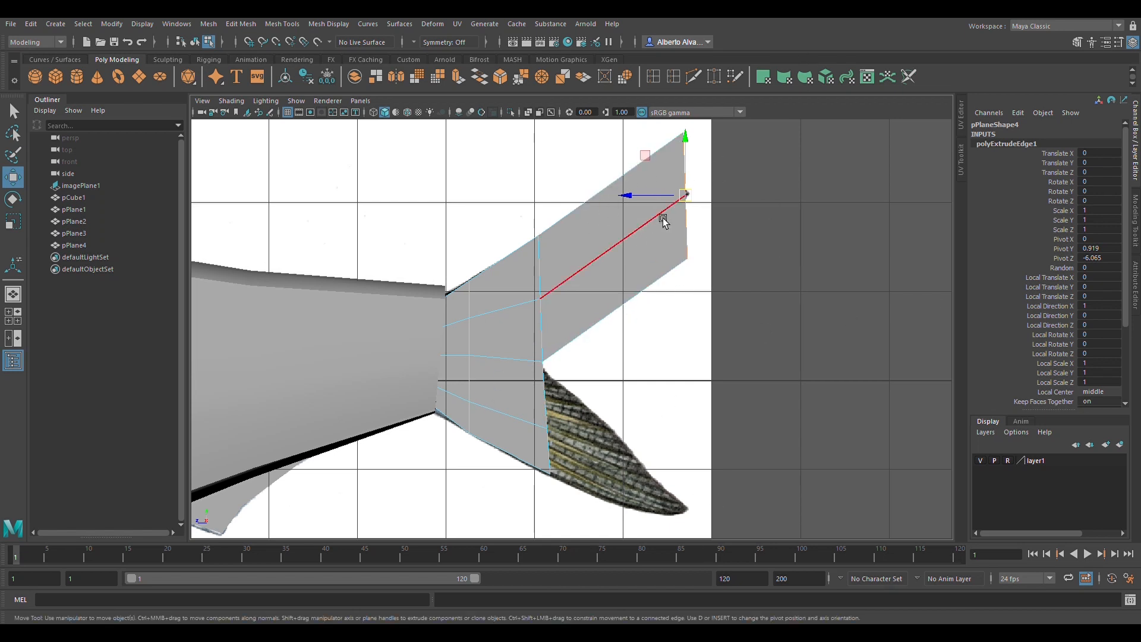
In wireframe display, fit the extrusion's lower and upper end vertices to the upper lobe's inner and outer outline, and restore shaded display
right_drag(654, 194, 545, 186)
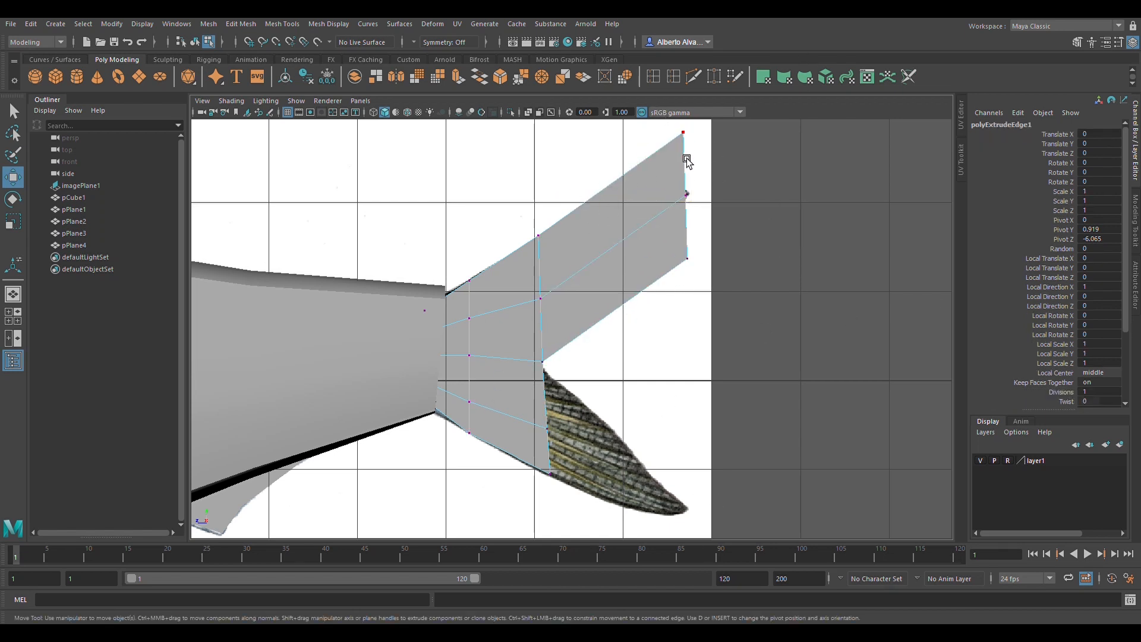
key(4)
drag(669, 167, 703, 119)
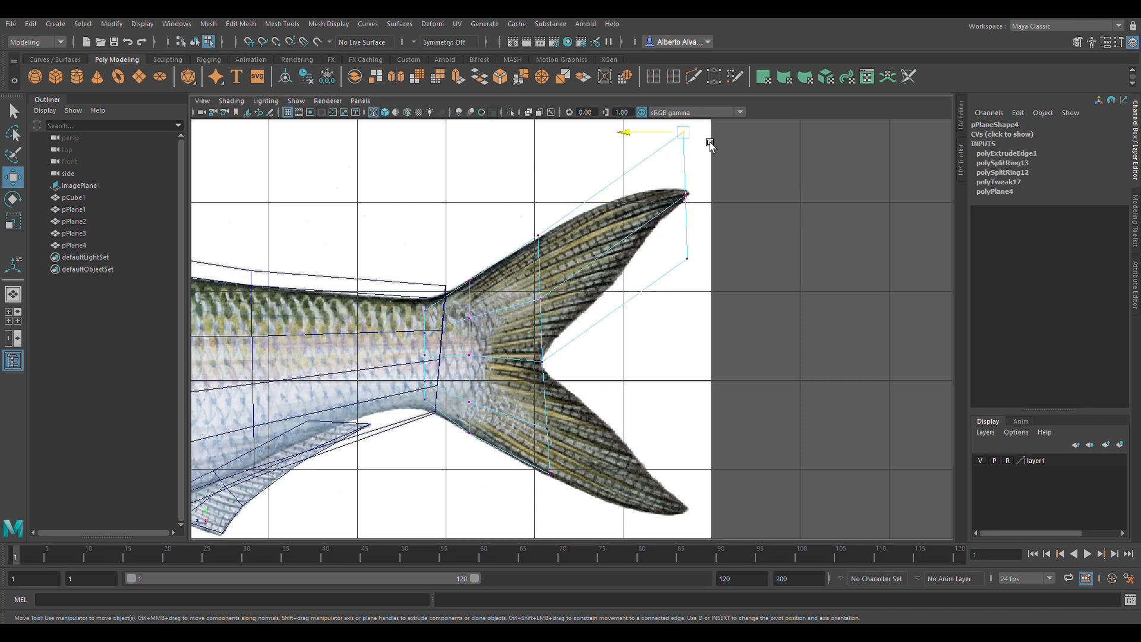
drag(734, 223, 666, 282)
middle_drag(703, 271, 647, 266)
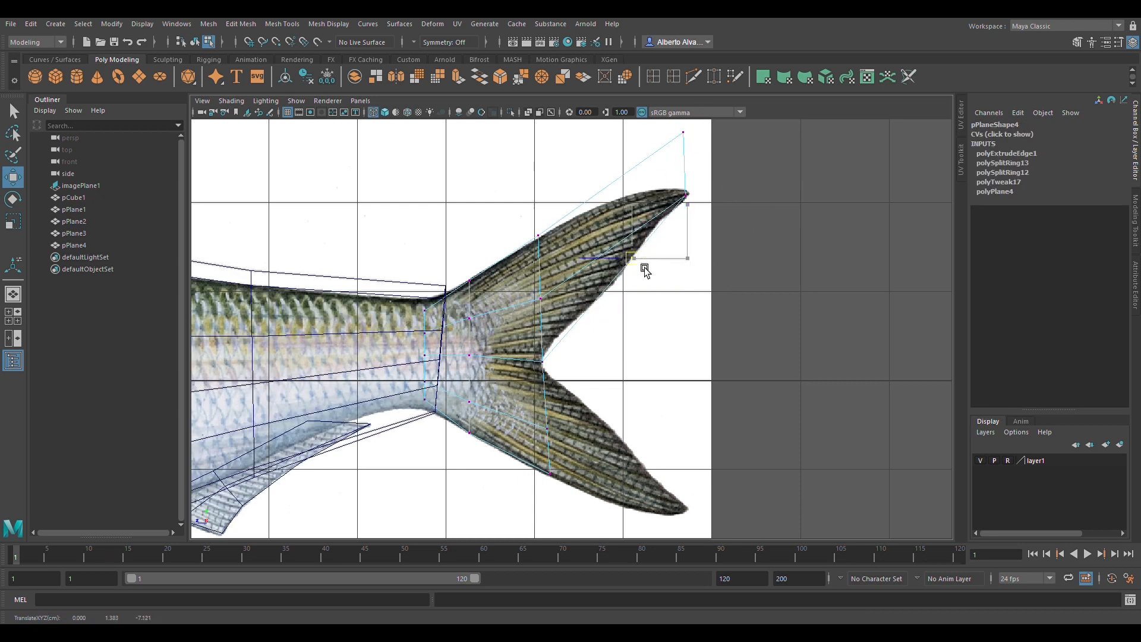
drag(674, 124, 699, 138)
middle_drag(699, 137, 630, 204)
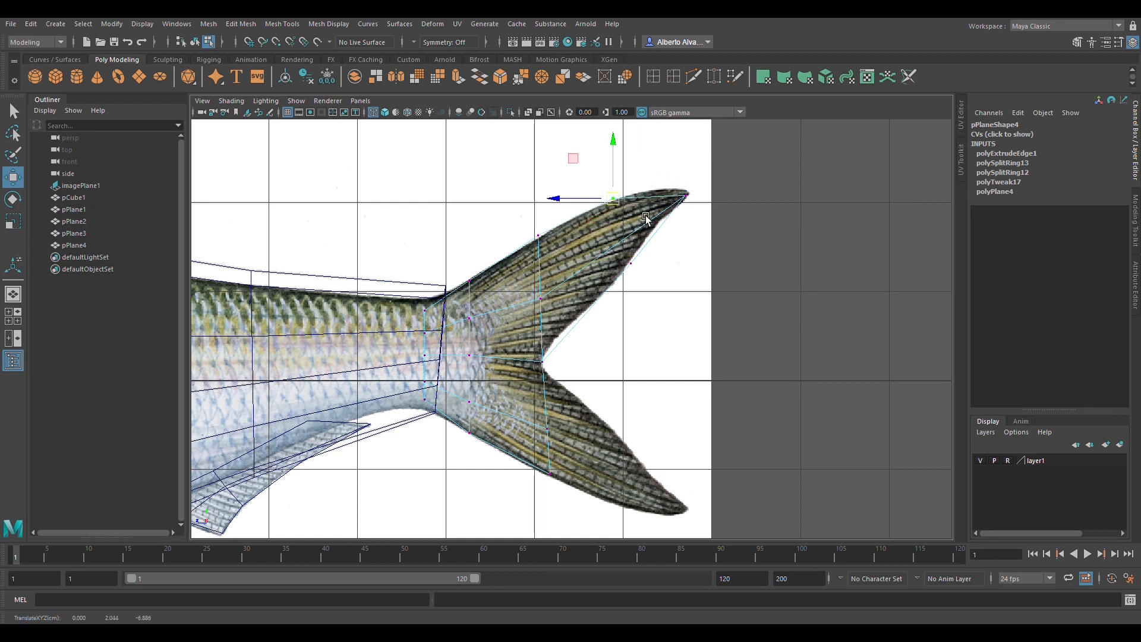
key(5)
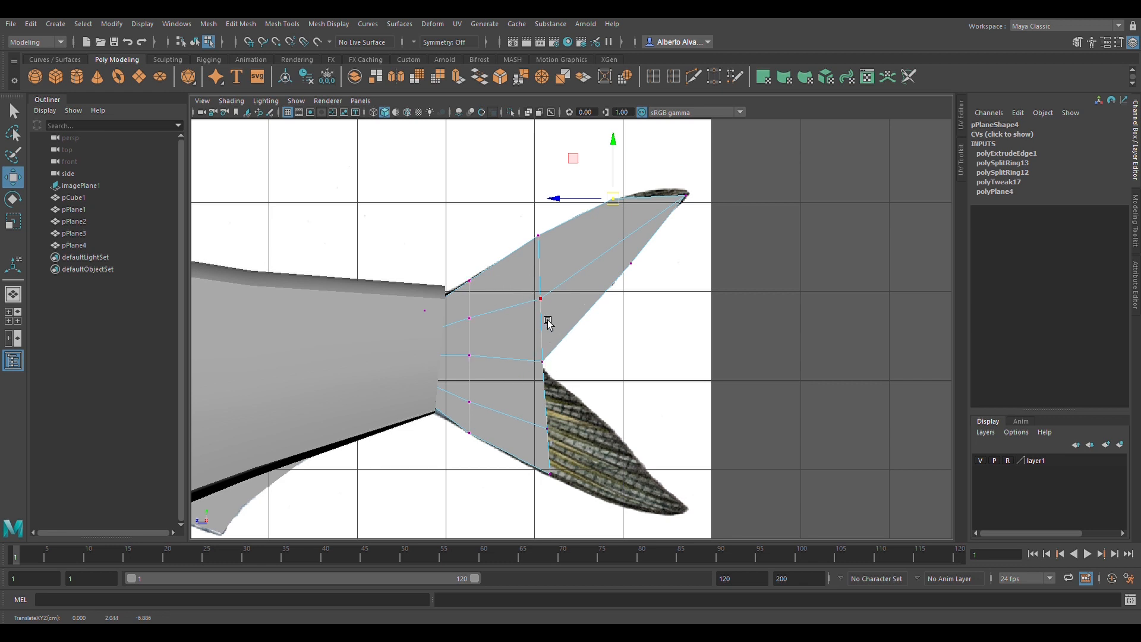
Extrude the two lower rear edges of the tail plane out to the tip of the tail's lower lobe
right_drag(533, 324, 532, 273)
click(550, 398)
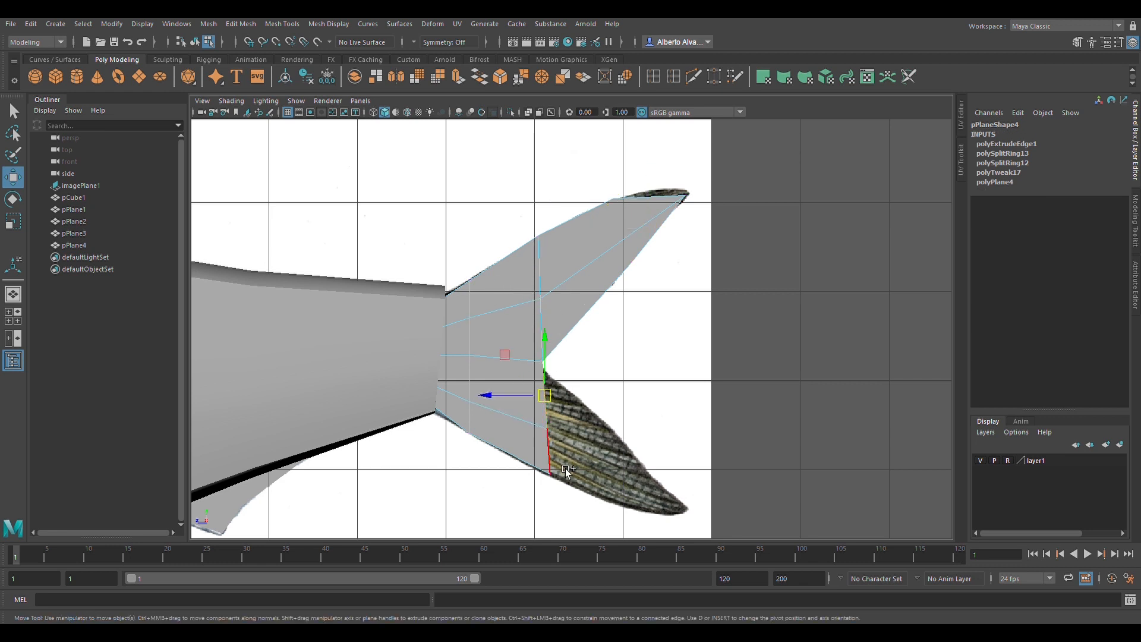
shift+click(561, 463)
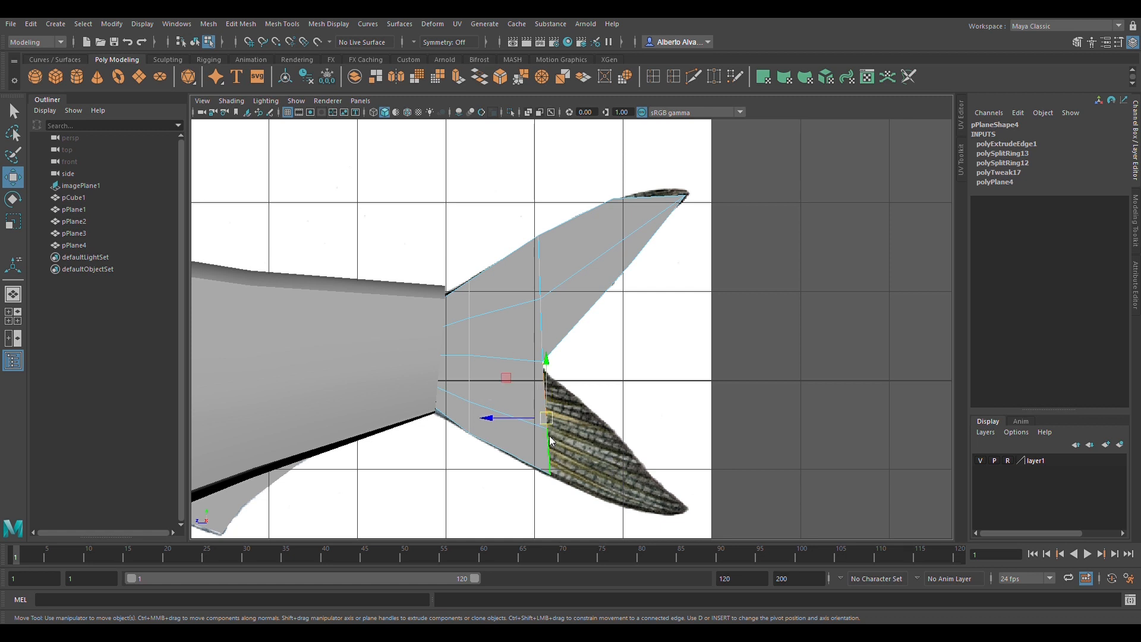
key(ctrl+e)
key(w)
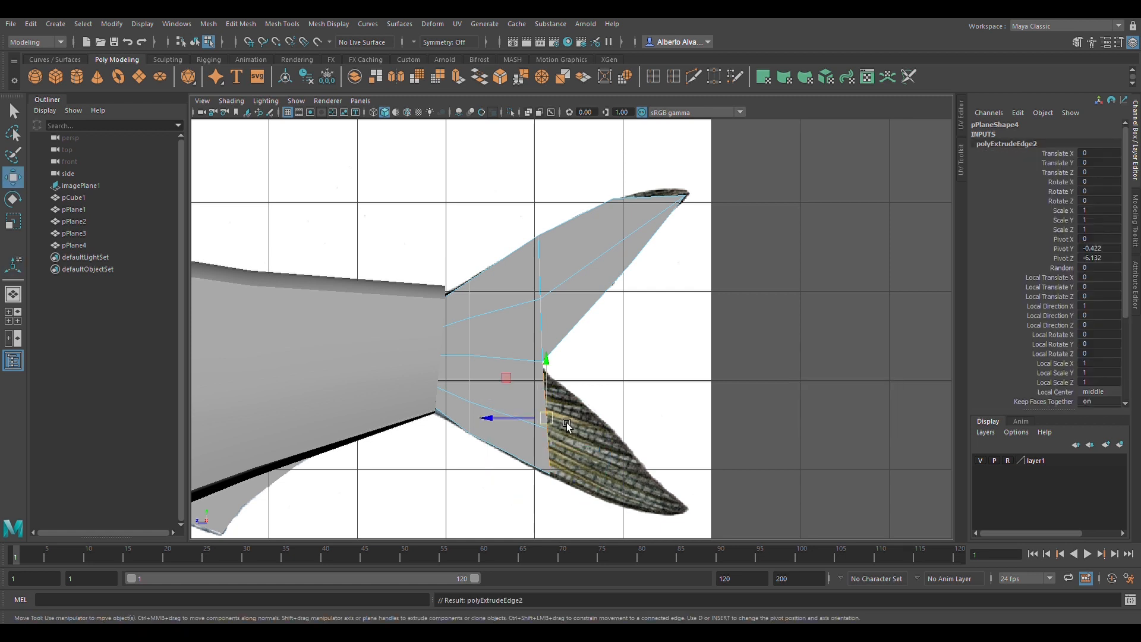
drag(561, 419, 661, 501)
drag(702, 512, 699, 493)
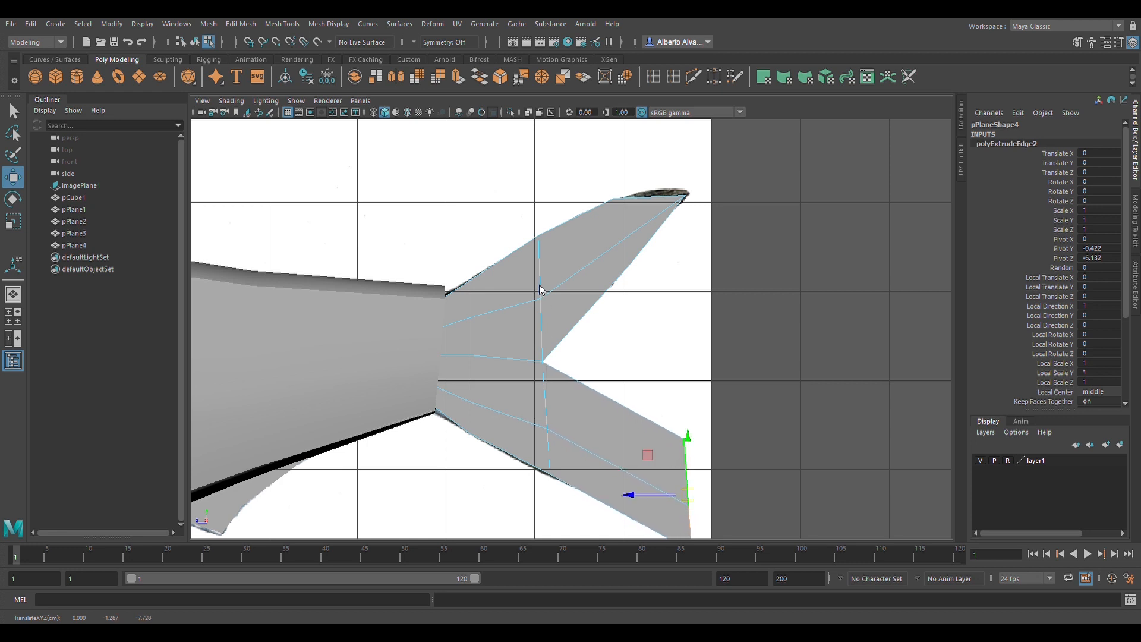
Fit the lower extrusion's end vertices to the lower lobe's inner and outer outline, and return to object selection
right_drag(539, 290, 487, 290)
drag(722, 426, 670, 448)
middle_drag(700, 439, 647, 448)
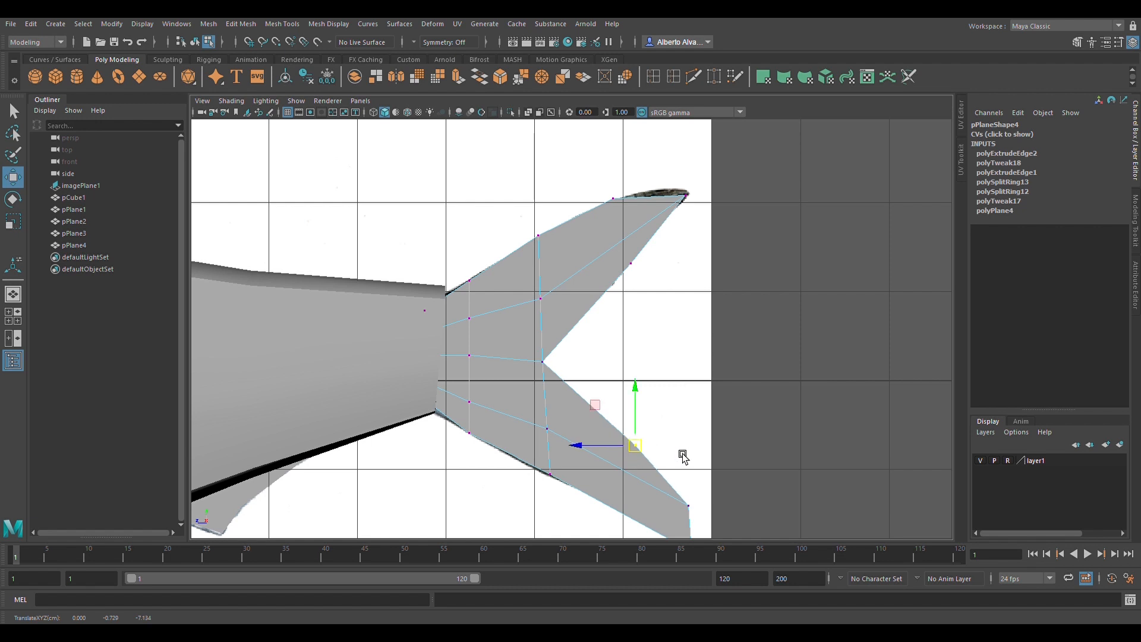
alt+middle_drag(692, 499, 690, 347)
drag(657, 378, 709, 415)
middle_drag(698, 397, 653, 362)
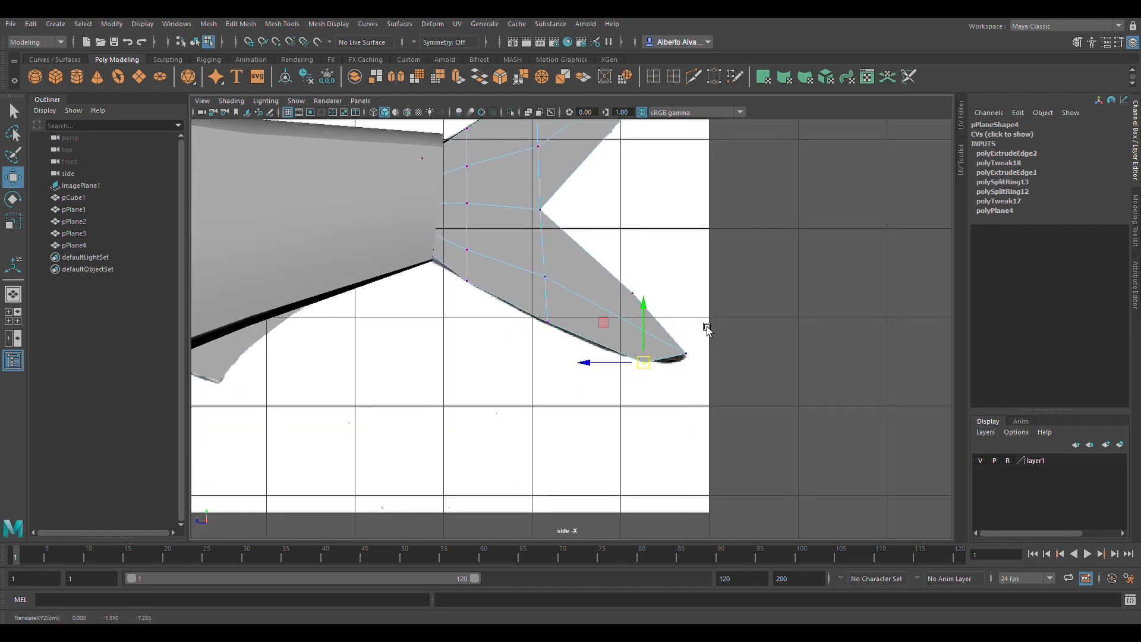
scroll(707, 327, down, 5)
alt+middle_drag(593, 274, 670, 297)
right_drag(669, 298, 752, 262)
click(752, 261)
scroll(643, 394, down, 1)
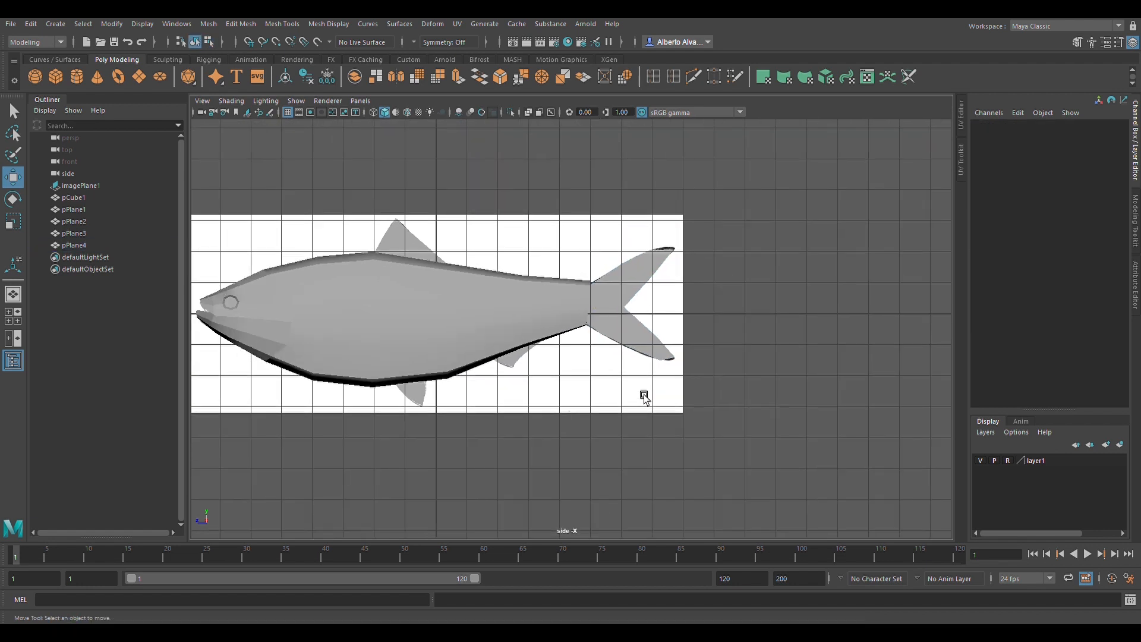
alt+middle_drag(643, 394, 744, 411)
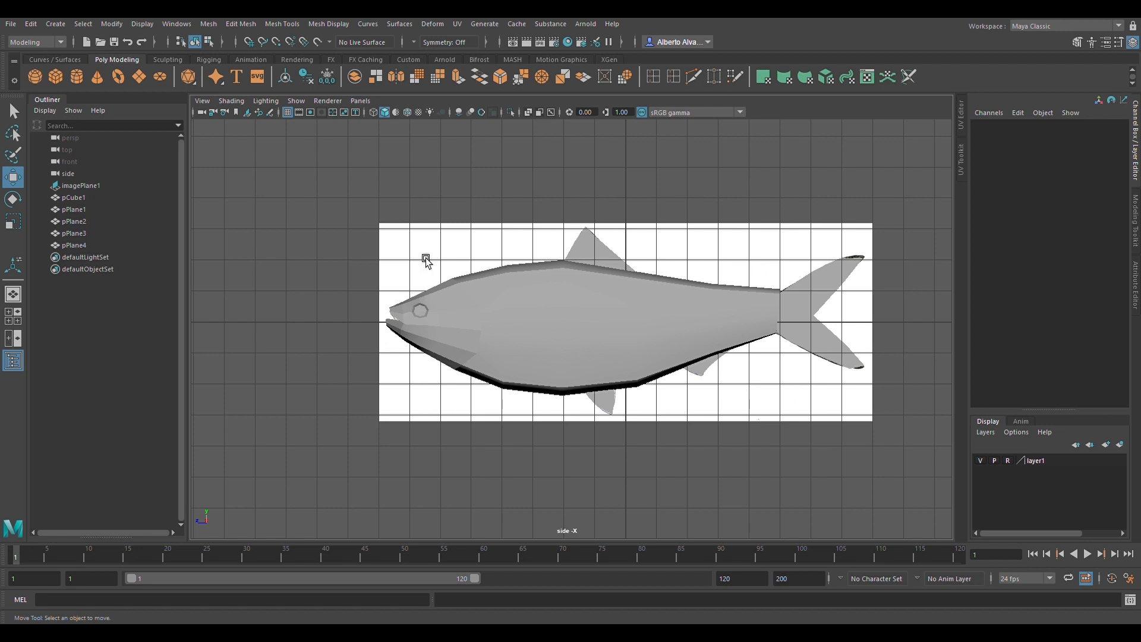
In wireframe display, create a fifth polygon plane and move it over the pectoral fin, at Translate Y -1.258 and Z 4.245
scroll(443, 315, up, 5)
alt+middle_drag(487, 342, 575, 365)
key(4)
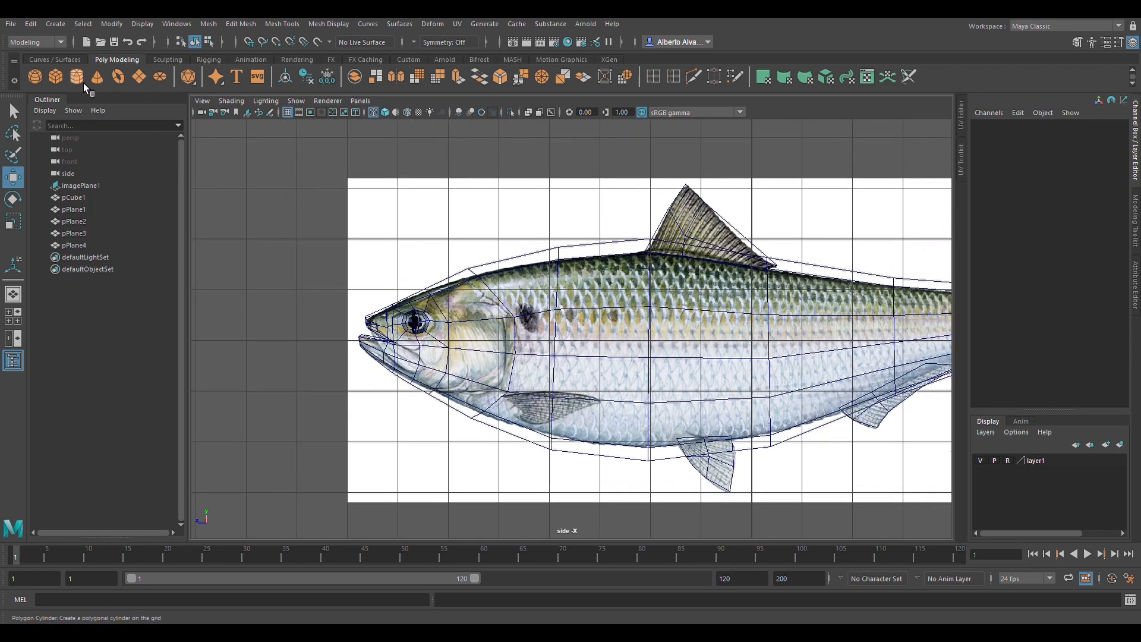
click(147, 84)
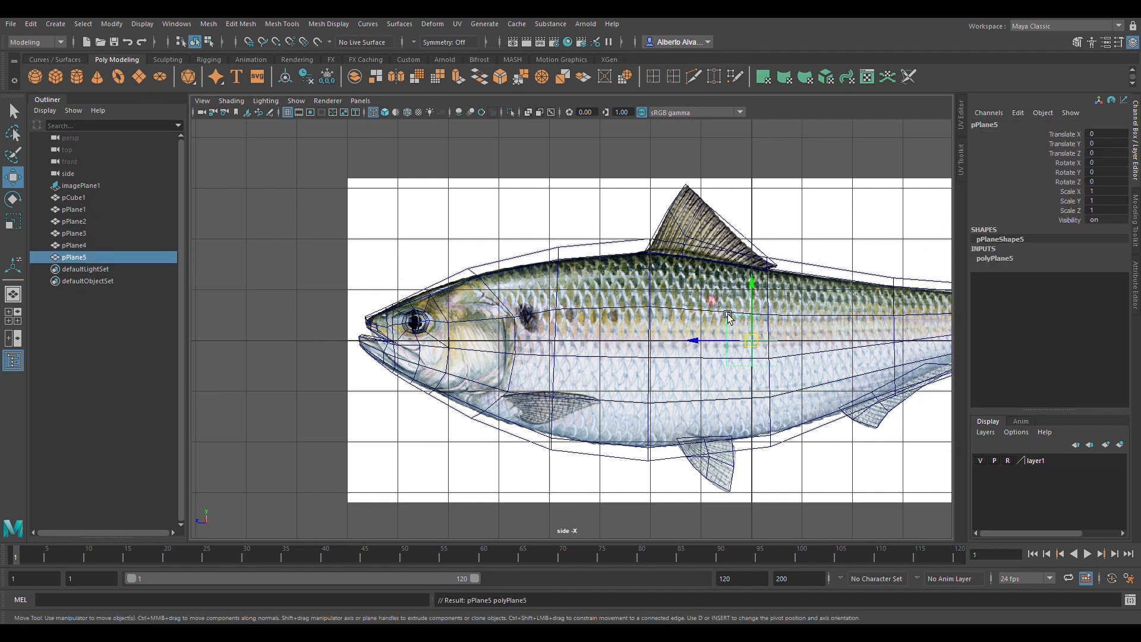
middle_drag(713, 306, 505, 379)
mouse_move(506, 376)
mouse_down()
mouse_move(495, 366)
mouse_move(507, 368)
mouse_up()
alt+right_drag(508, 370, 534, 401)
alt+middle_drag(557, 420, 617, 270)
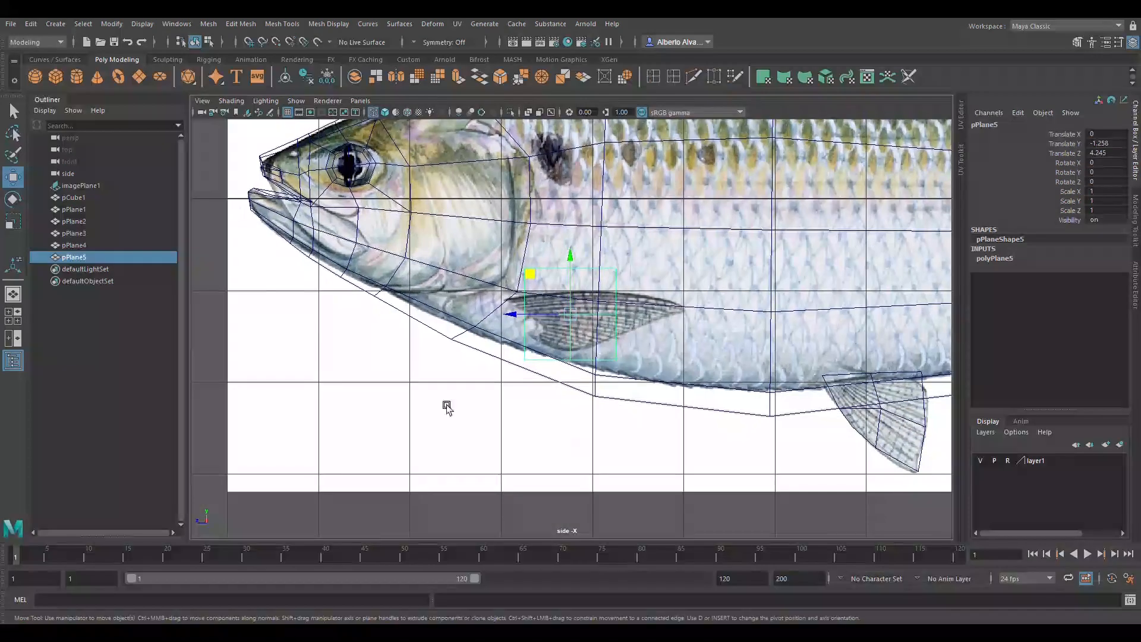
Move the new plane's front middle, front lower and bottom middle vertices to the pectoral fin's base and lower outline
click(212, 296)
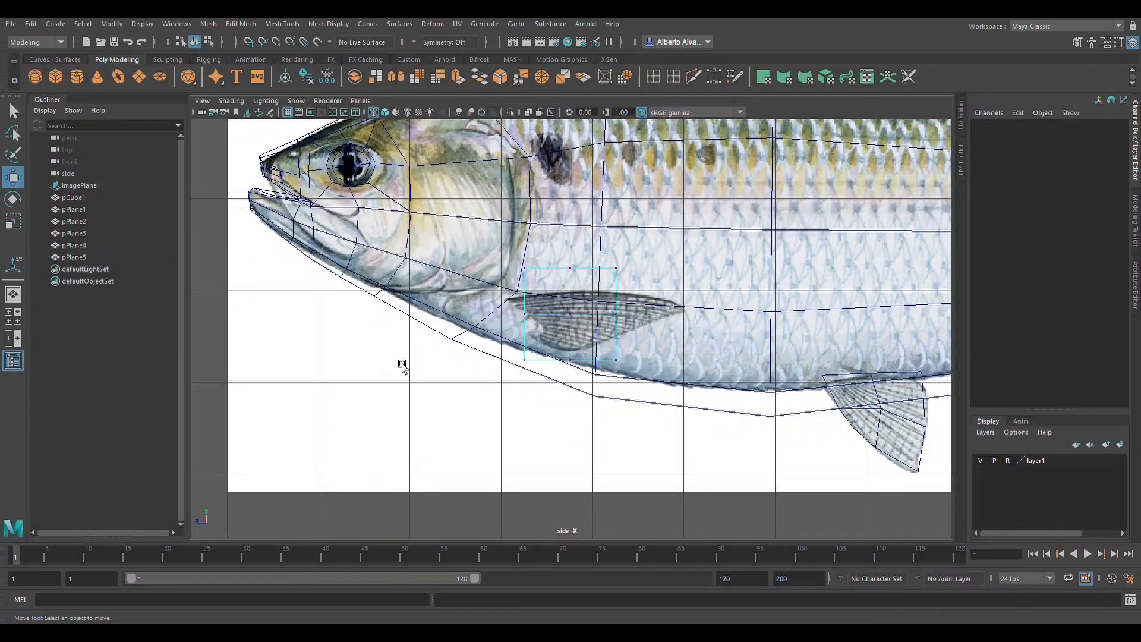
scroll(510, 404, up, 2)
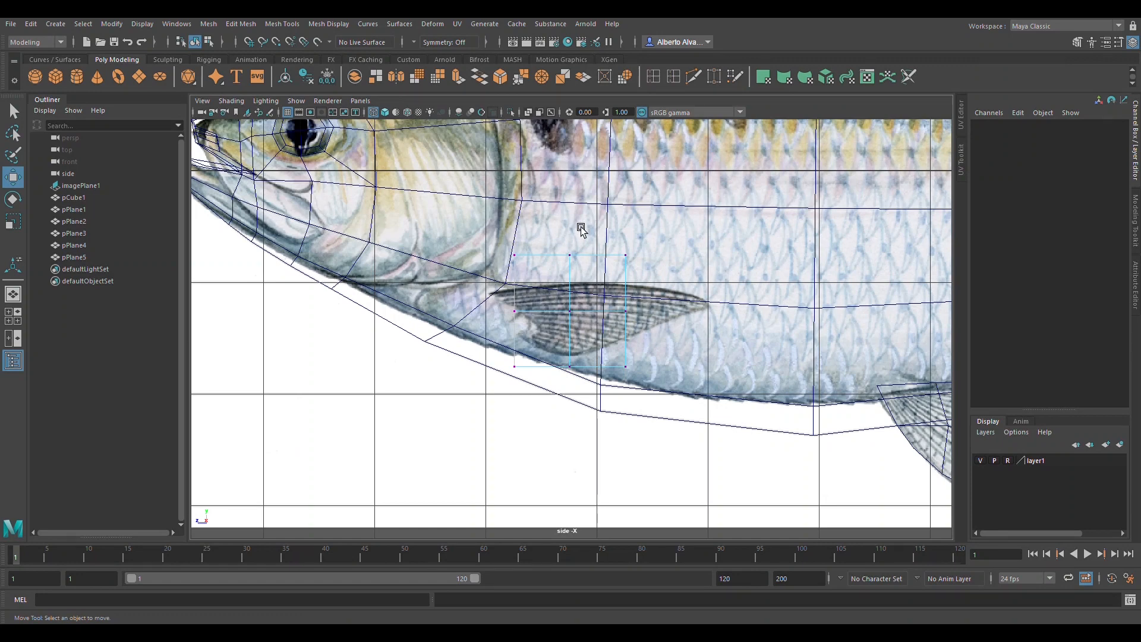
alt+middle_drag(712, 344, 659, 304)
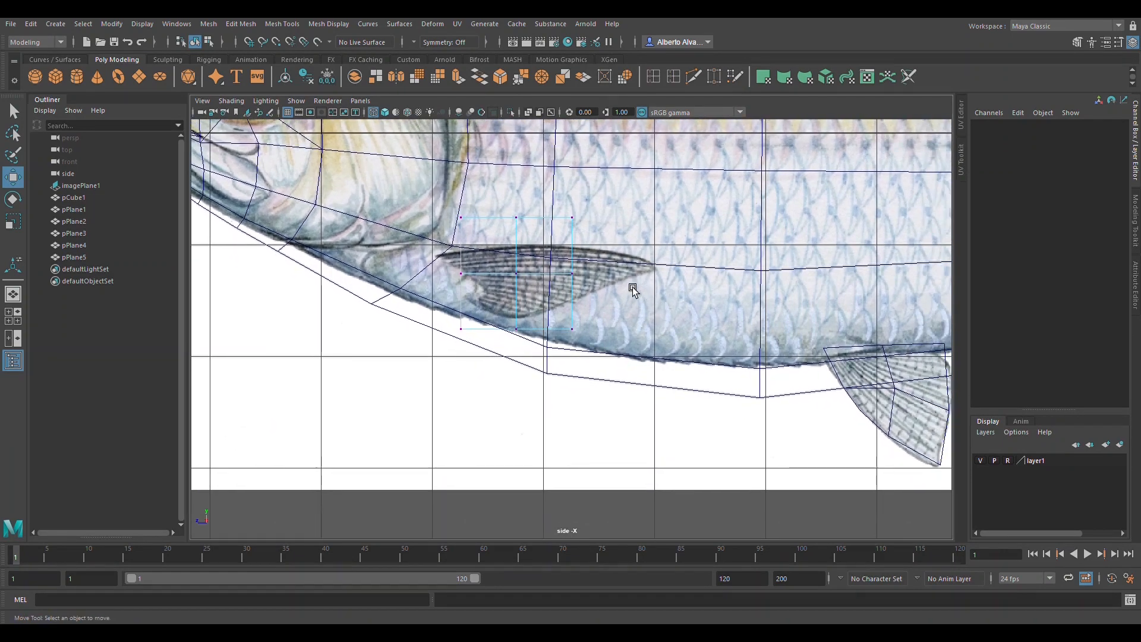
scroll(579, 284, up, 1)
scroll(569, 310, up, 1)
alt+middle_drag(533, 275, 583, 333)
scroll(568, 313, up, 1)
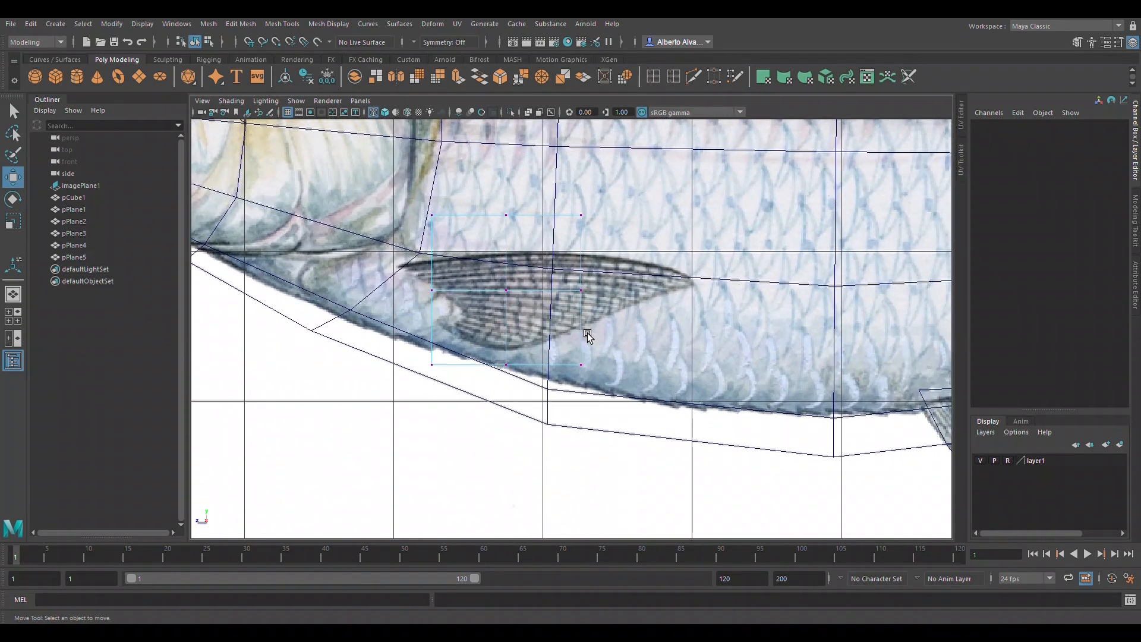
drag(412, 282, 469, 316)
drag(419, 346, 451, 333)
drag(494, 351, 526, 369)
middle_drag(526, 369, 551, 352)
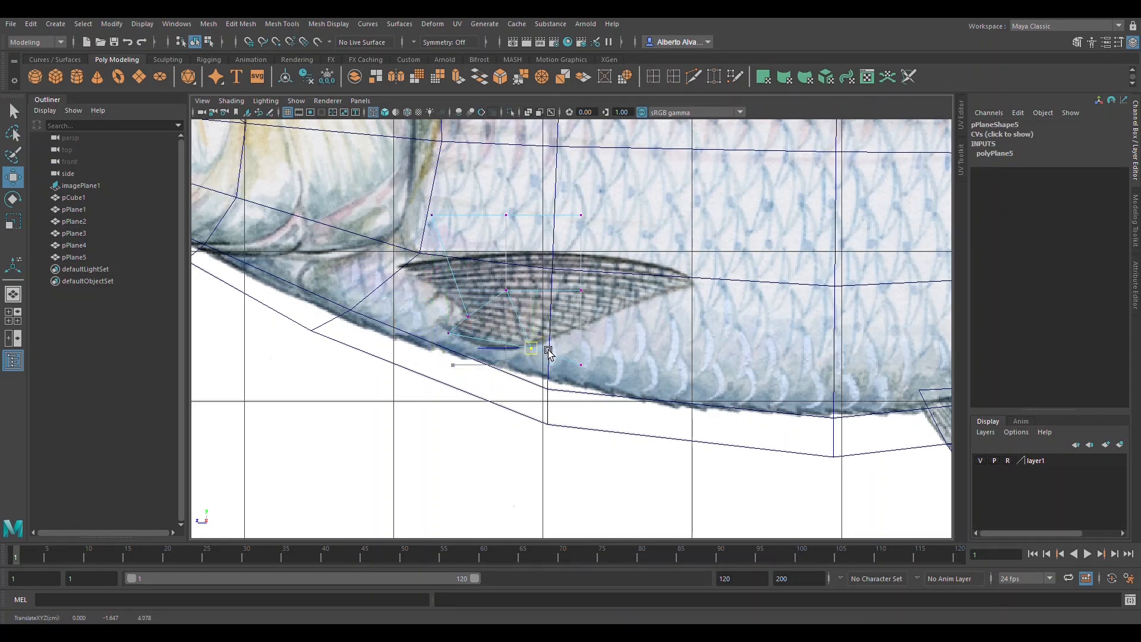
Move the plane's three rear vertices to the pectoral fin's lower edge, pointed tip and upper edge
click(590, 366)
drag(590, 366, 693, 288)
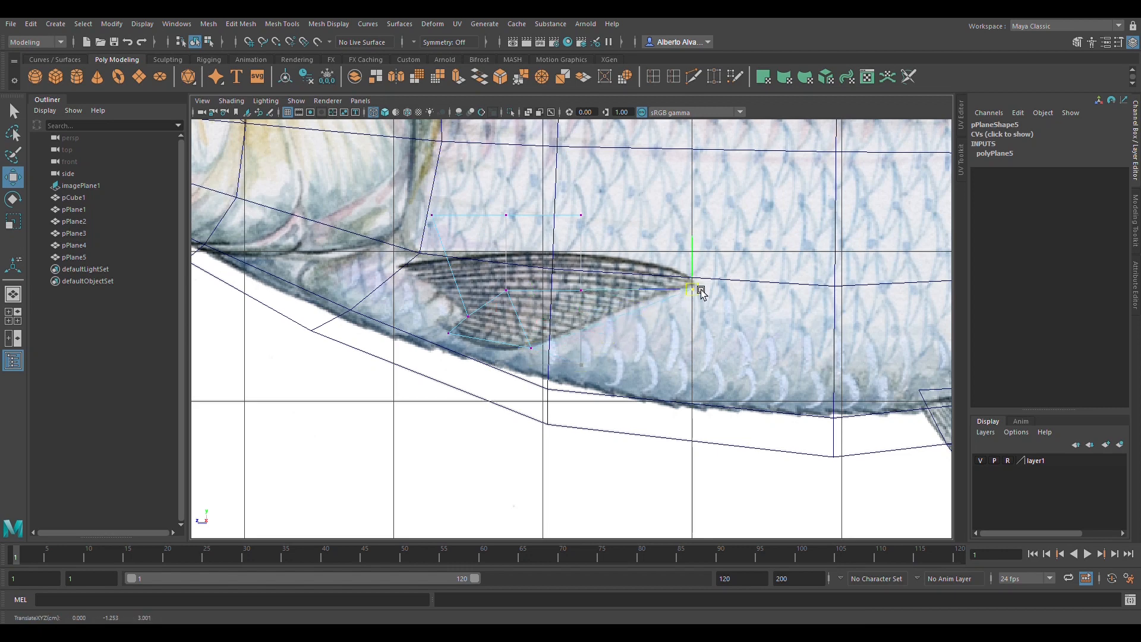
drag(567, 283, 620, 310)
middle_drag(593, 297, 684, 261)
drag(682, 274, 699, 292)
middle_drag(699, 293, 622, 316)
drag(663, 246, 699, 285)
drag(676, 257, 697, 284)
click(580, 215)
middle_drag(593, 222, 635, 261)
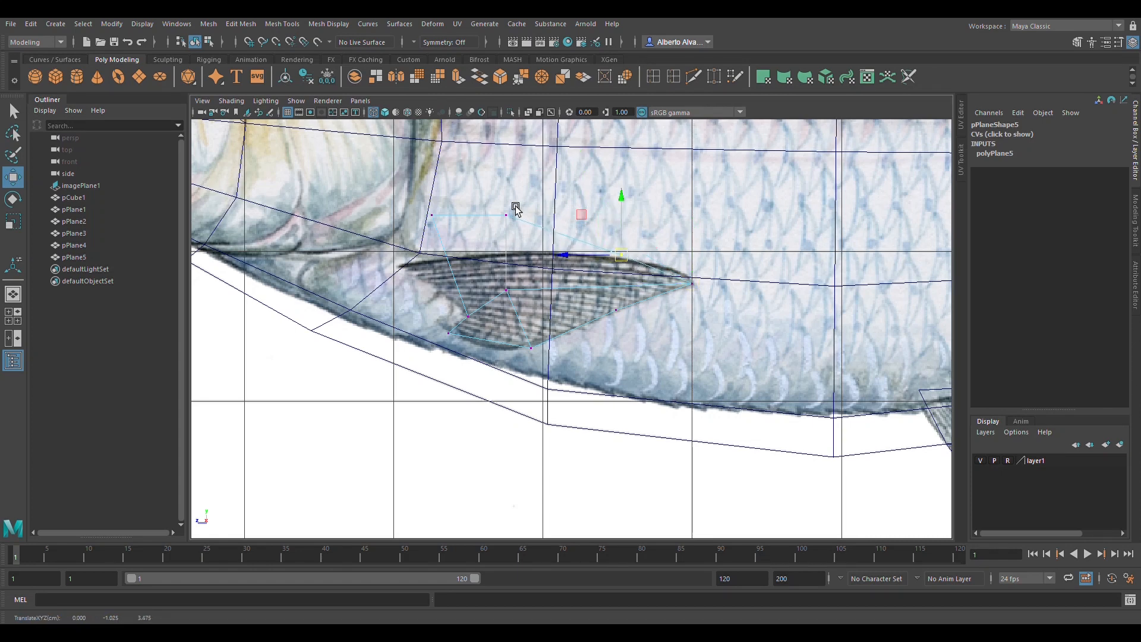
Center the plane's inner vertex in the pectoral fin, fit the front and middle upper vertices to its upper outline, and restore shaded display
click(507, 290)
middle_drag(521, 300, 558, 305)
drag(416, 200, 470, 248)
middle_drag(446, 221, 421, 269)
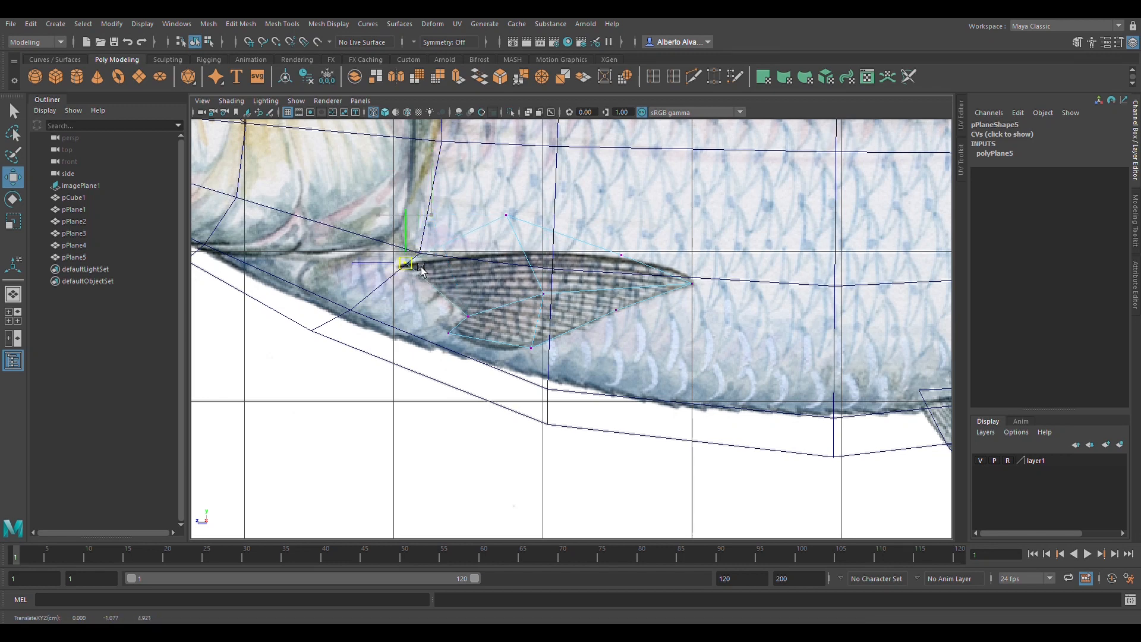
click(525, 223)
middle_drag(525, 227, 526, 265)
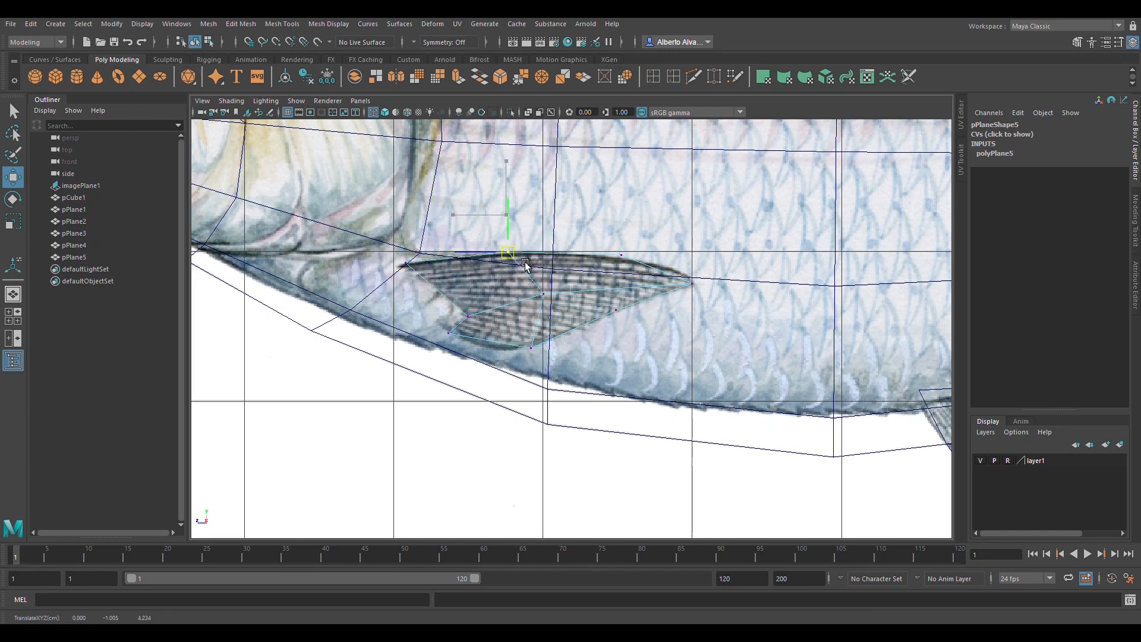
click(636, 265)
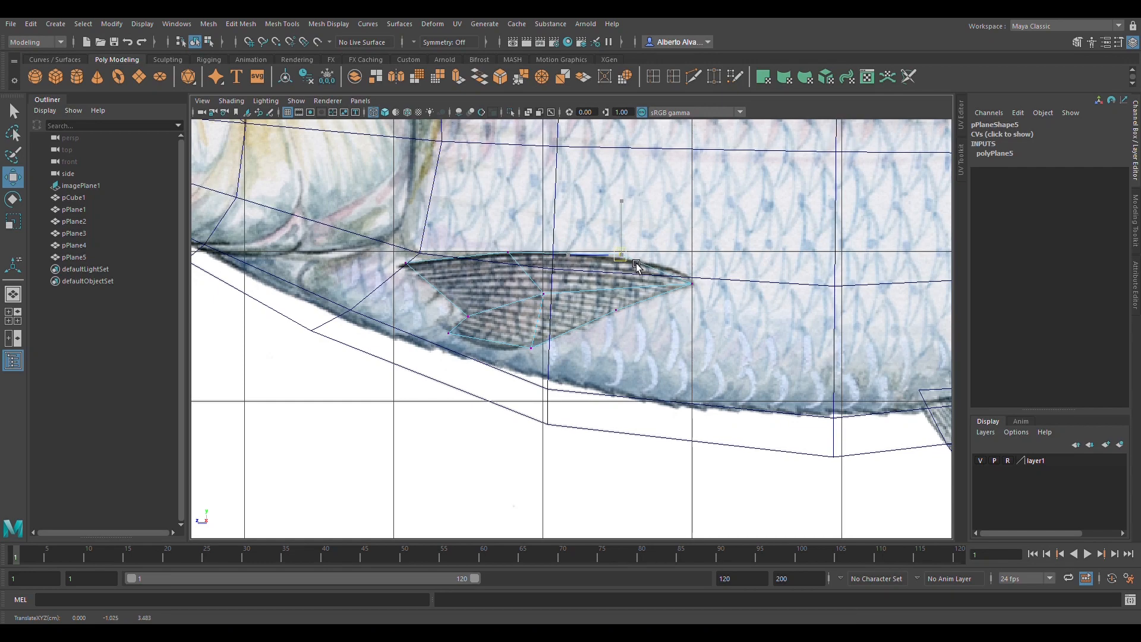
middle_drag(636, 265, 635, 270)
key(5)
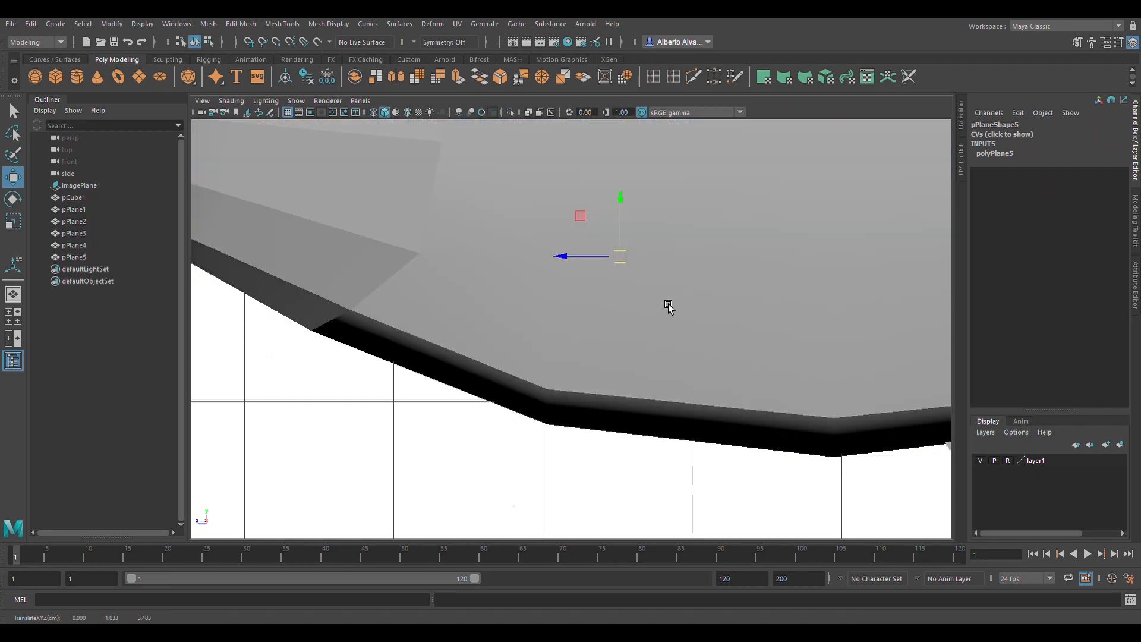
In the perspective view, move the whole pectoral fin plane out beside the body to Translate X 1.431 and rotate it to Rotate Y -39.604
key(space)
key(space)
alt+drag(781, 263, 527, 356)
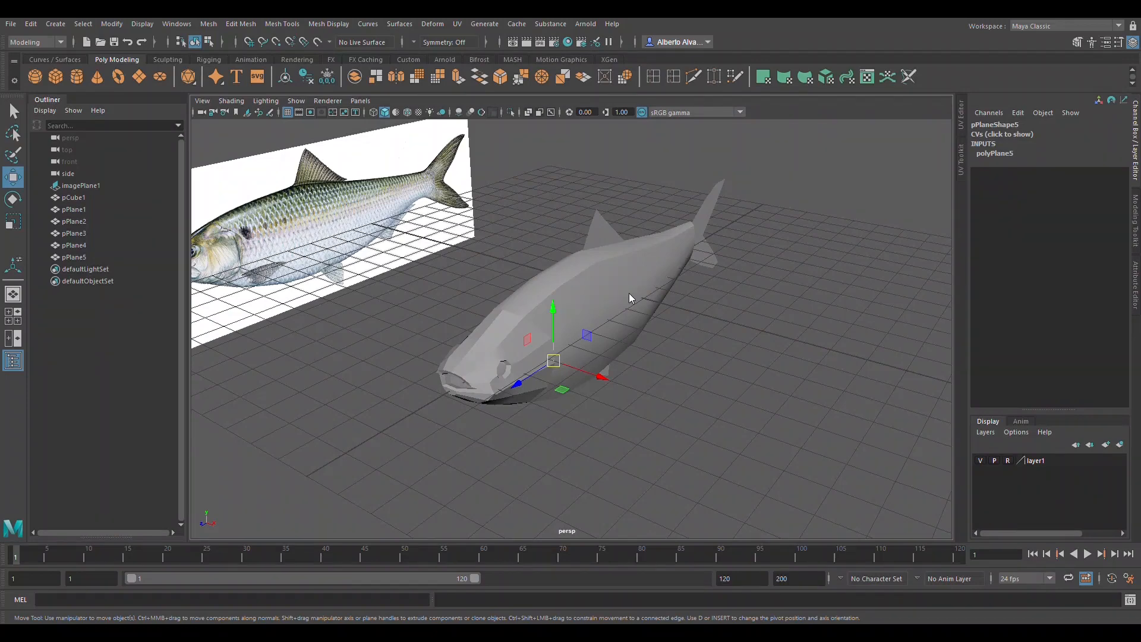
key(F8)
drag(596, 398, 635, 423)
alt+drag(558, 476, 595, 389)
alt+right_drag(420, 386, 664, 395)
alt+middle_drag(664, 395, 652, 297)
alt+drag(651, 300, 540, 352)
key(e)
key(space)
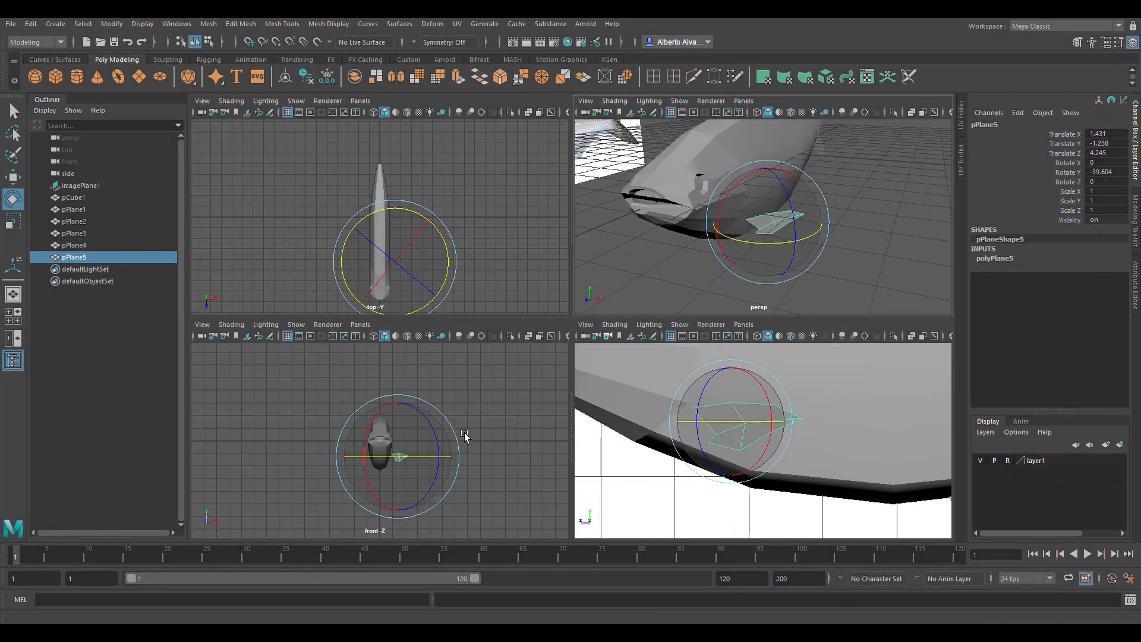
In the front view, tilt the pectoral fin plane to Rotate X -11.304, move it against the body at Translate X 0.831, and deselect it
key(space)
scroll(642, 386, up, 2)
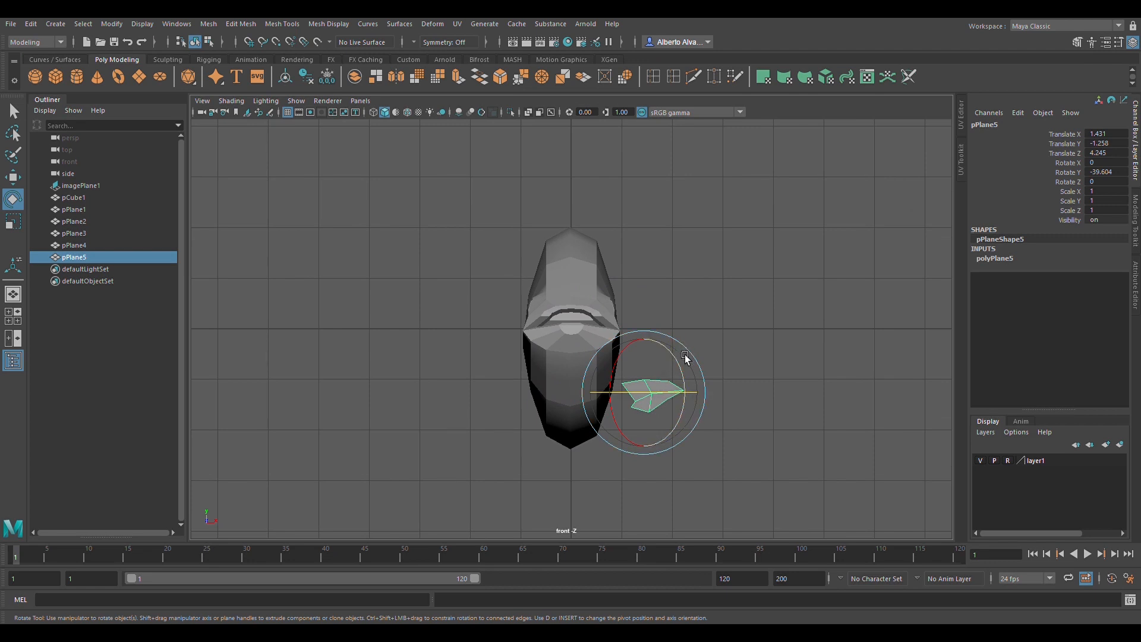
drag(628, 356, 636, 351)
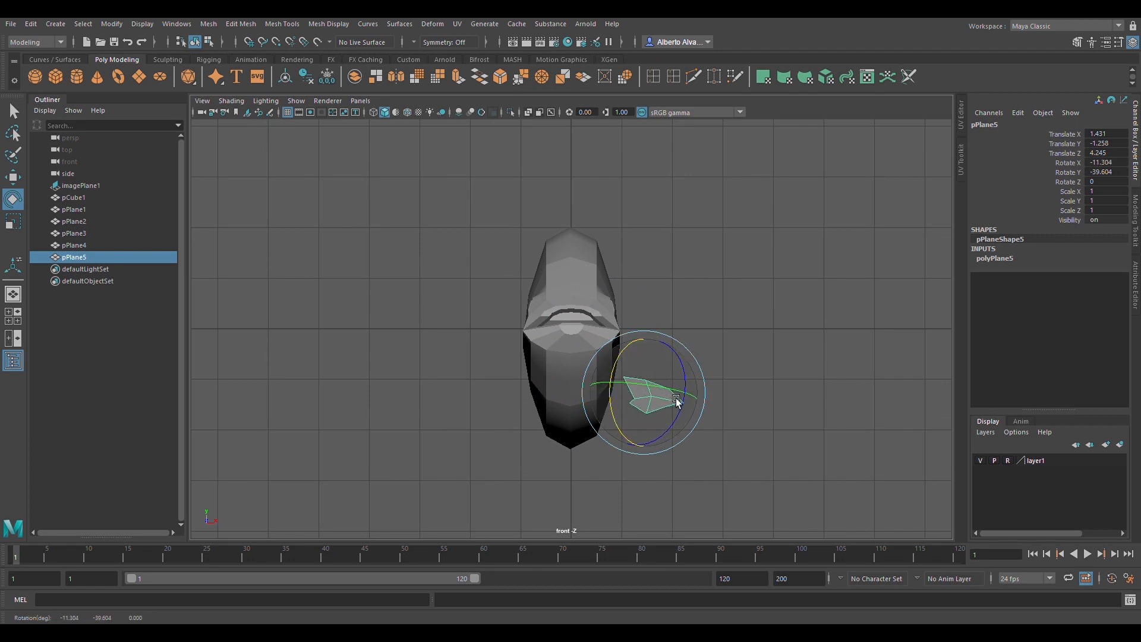
key(w)
drag(711, 395, 684, 395)
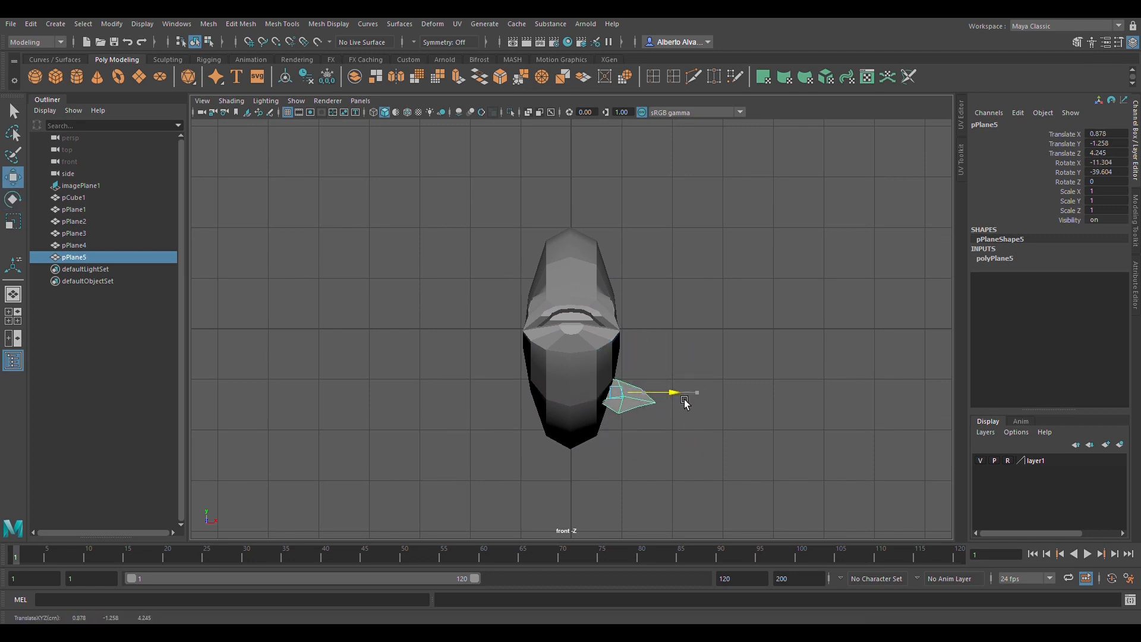
key(space)
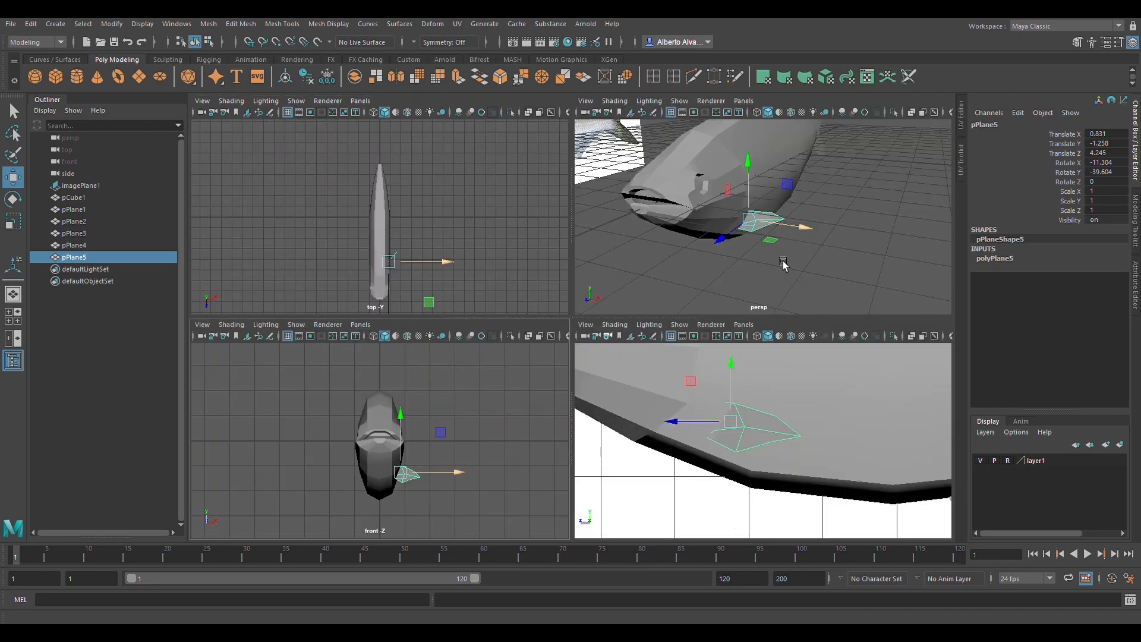
key(space)
alt+drag(627, 319, 618, 326)
click(746, 335)
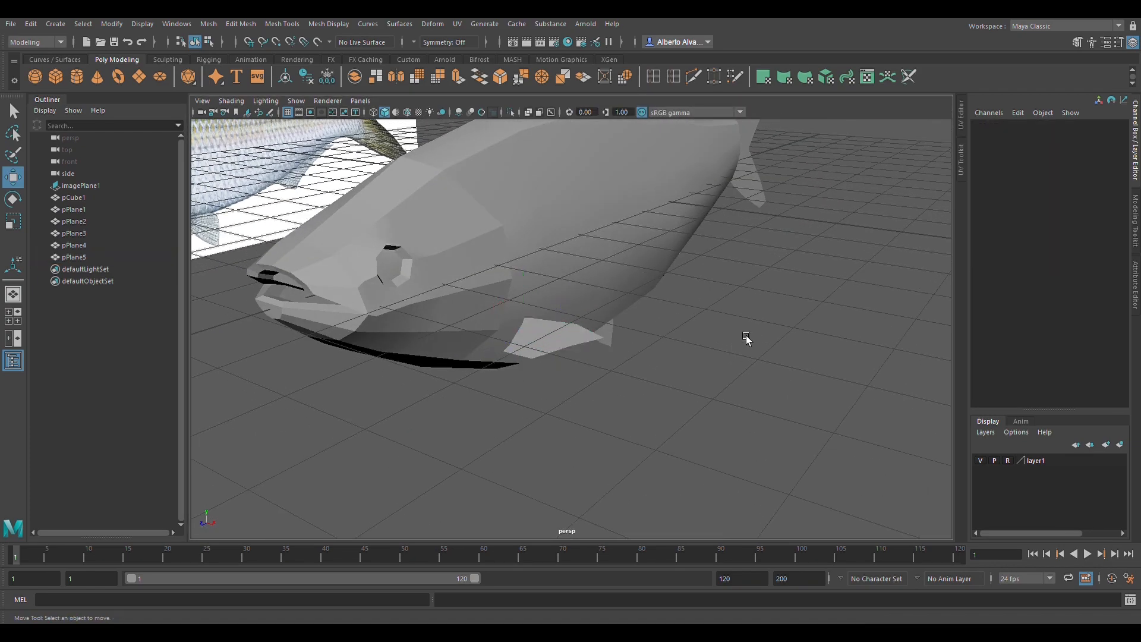
alt+drag(728, 334, 614, 339)
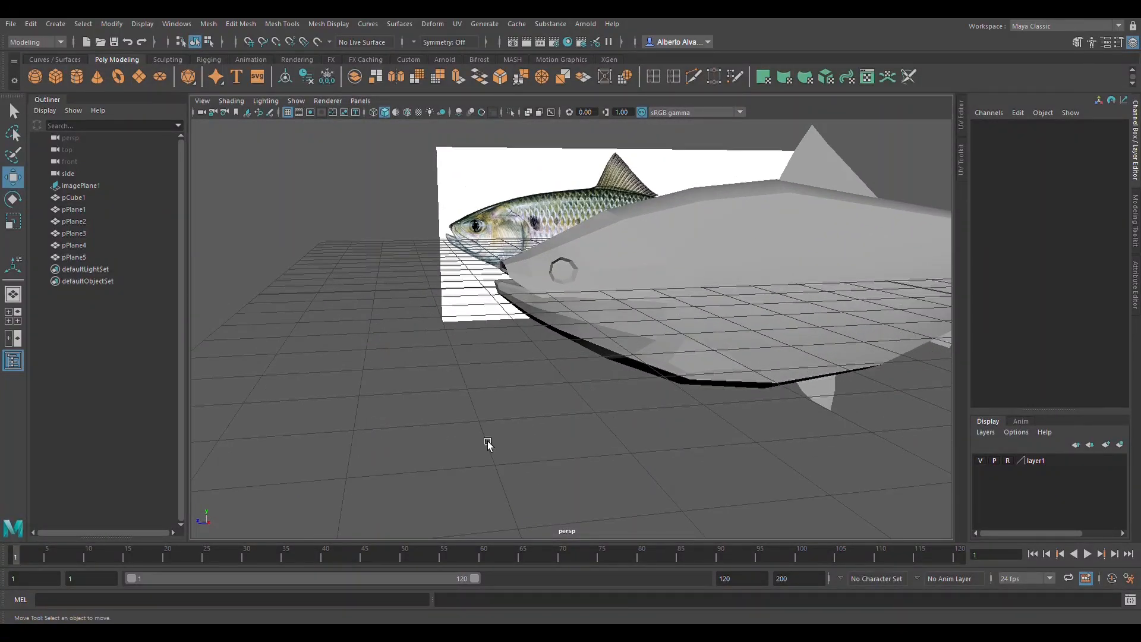
Save the scene with the positioned pectoral fin
key(q)
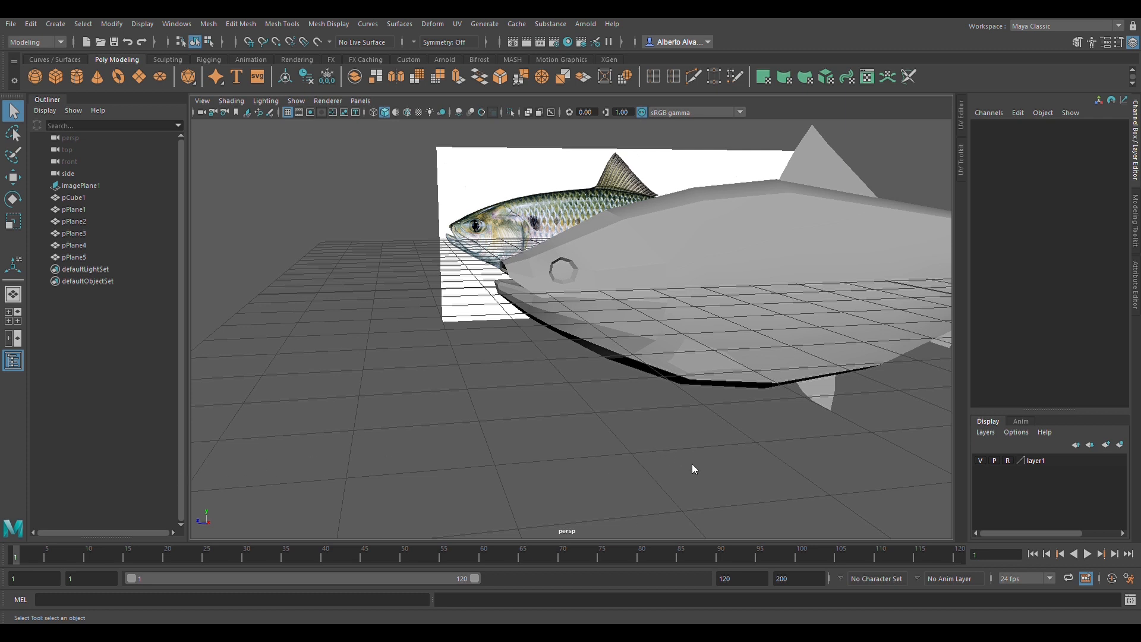
key(ctrl+s)
key(w)
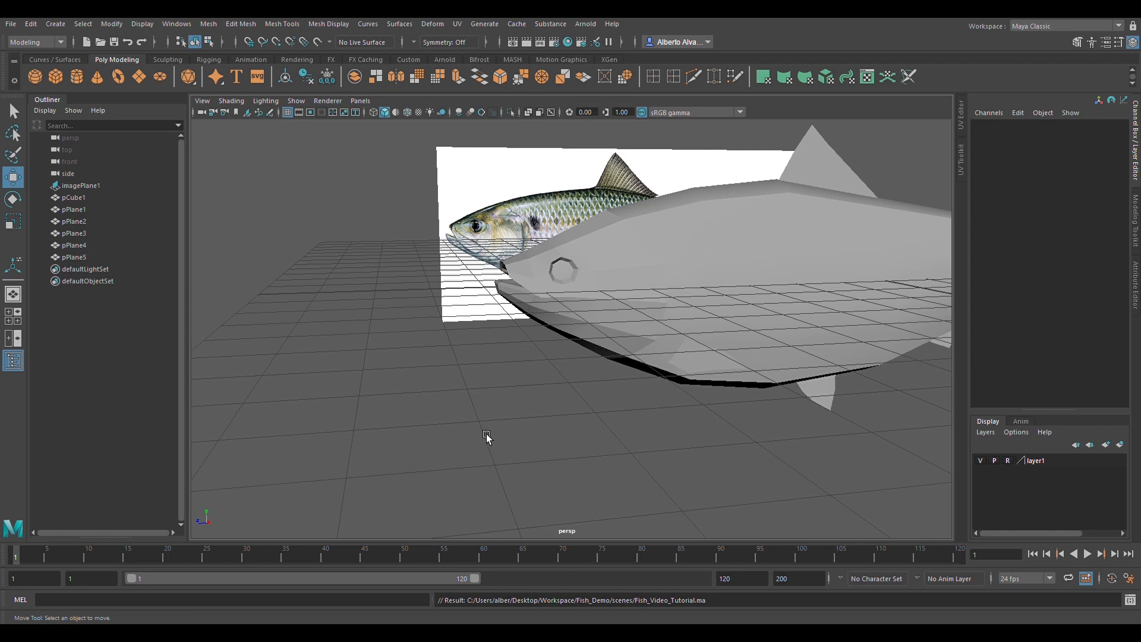
Create a polygon sphere for the eye and move it out beside the fish's body to Translate X 2.574
scroll(583, 390, up, 2)
alt+drag(517, 382, 666, 315)
alt+middle_drag(666, 315, 588, 334)
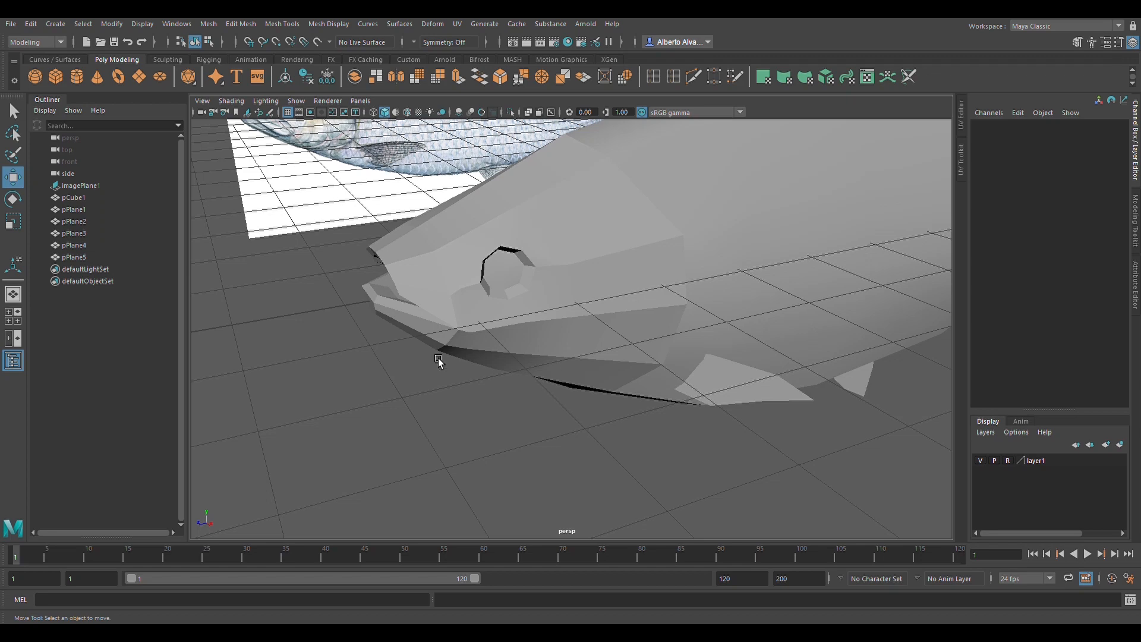
click(40, 80)
scroll(777, 331, down, 5)
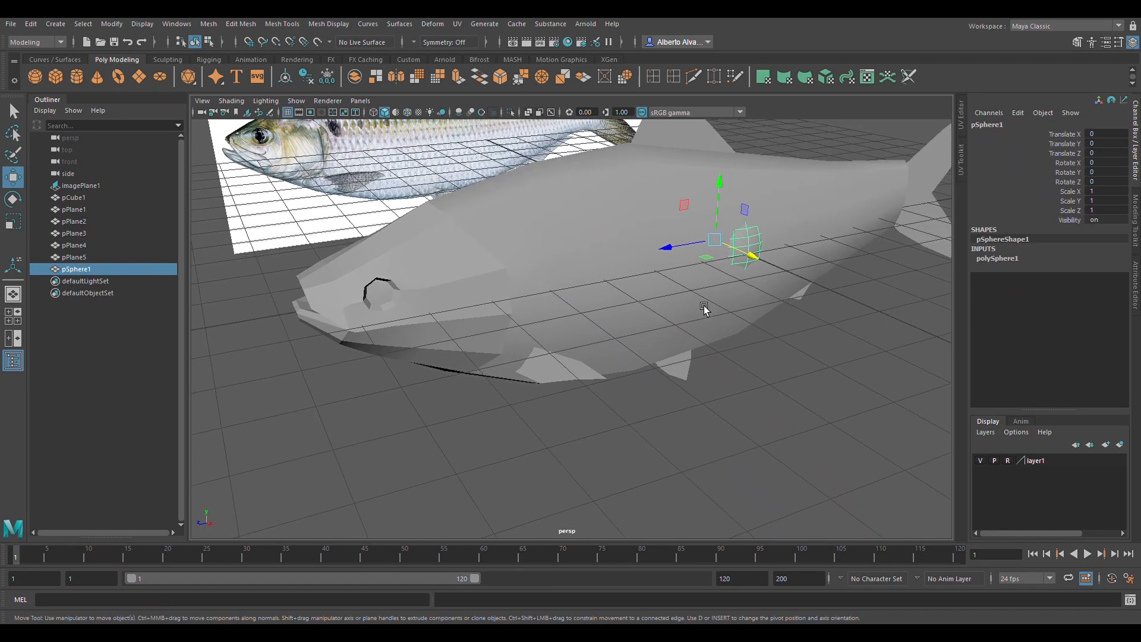
drag(749, 254, 843, 350)
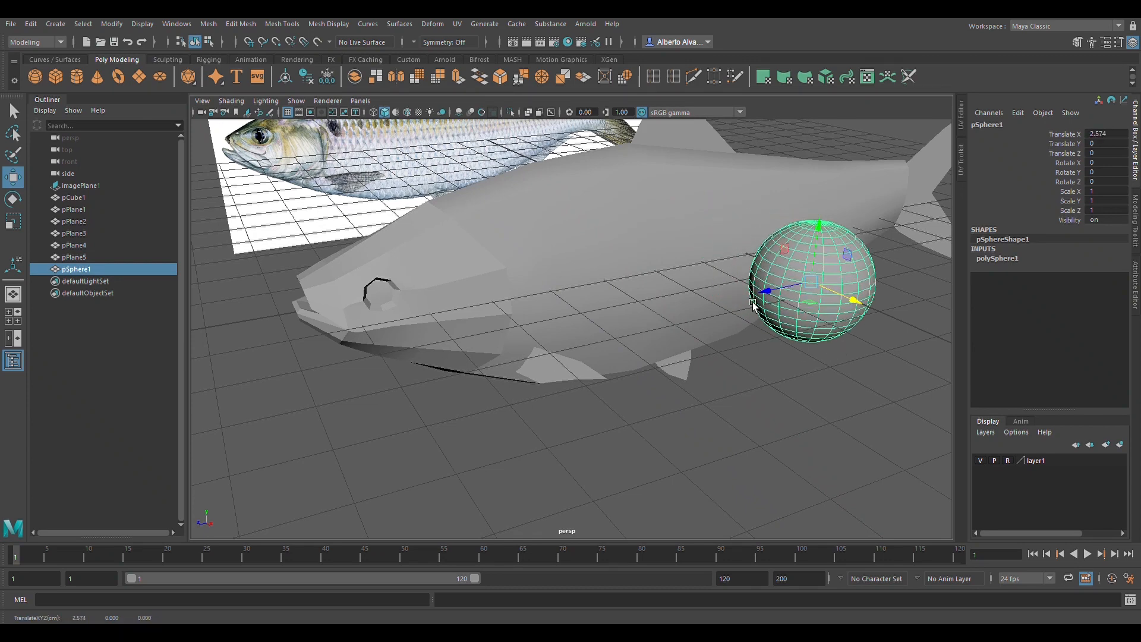
alt+middle_drag(773, 257, 632, 257)
alt+drag(562, 288, 612, 274)
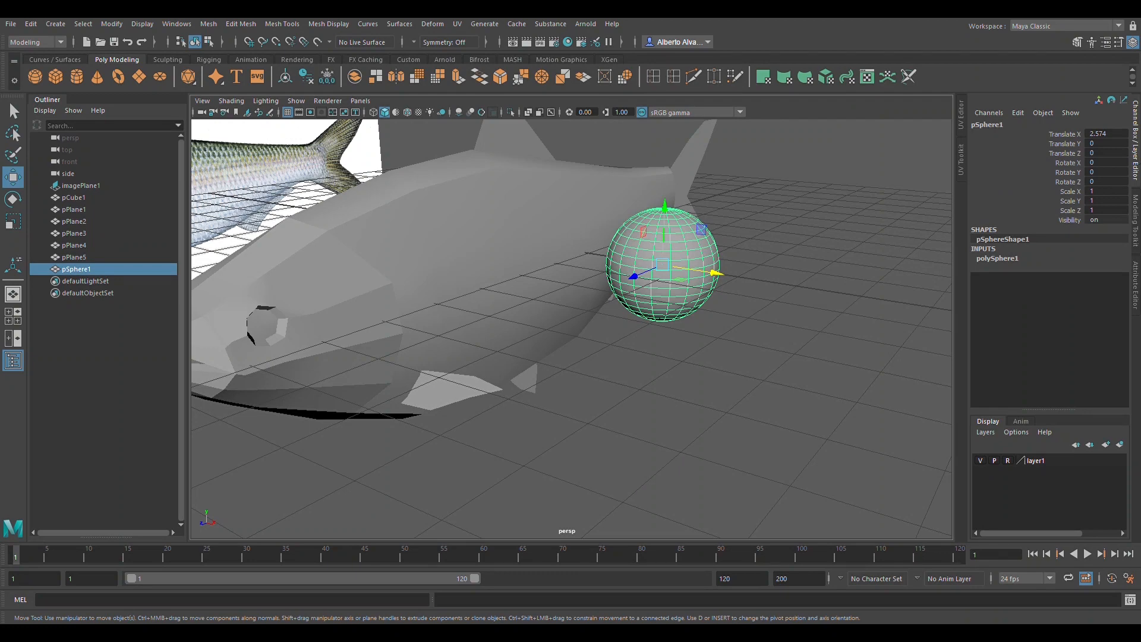
Set the sphere's Subdivisions Axis and Subdivisions Height to 10 and its Radius to 0.25
click(1134, 141)
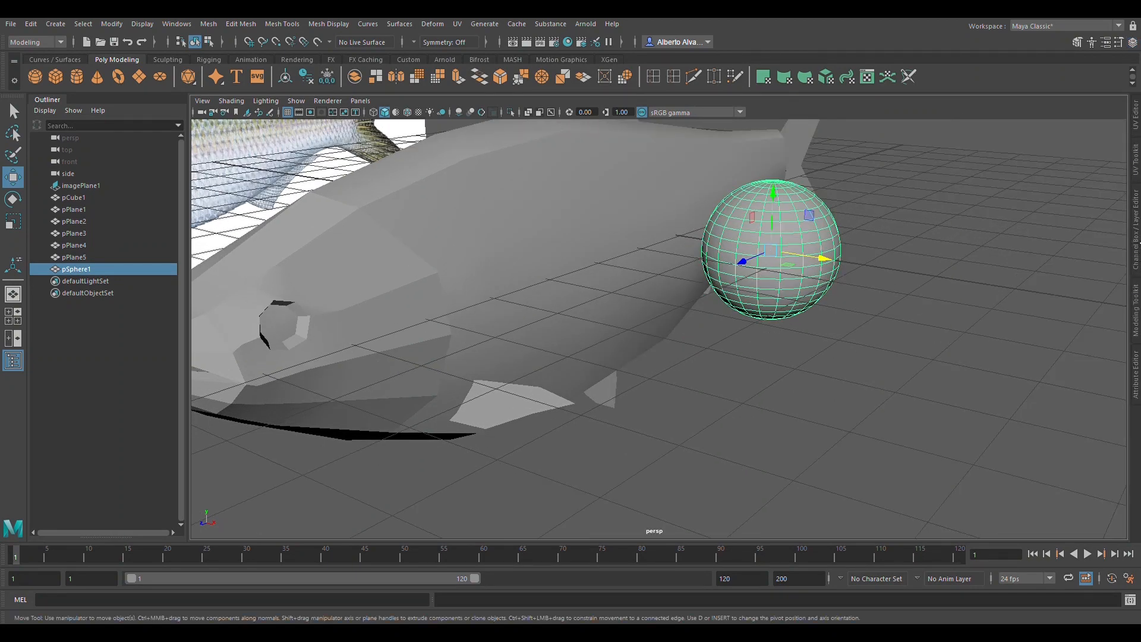
click(1136, 231)
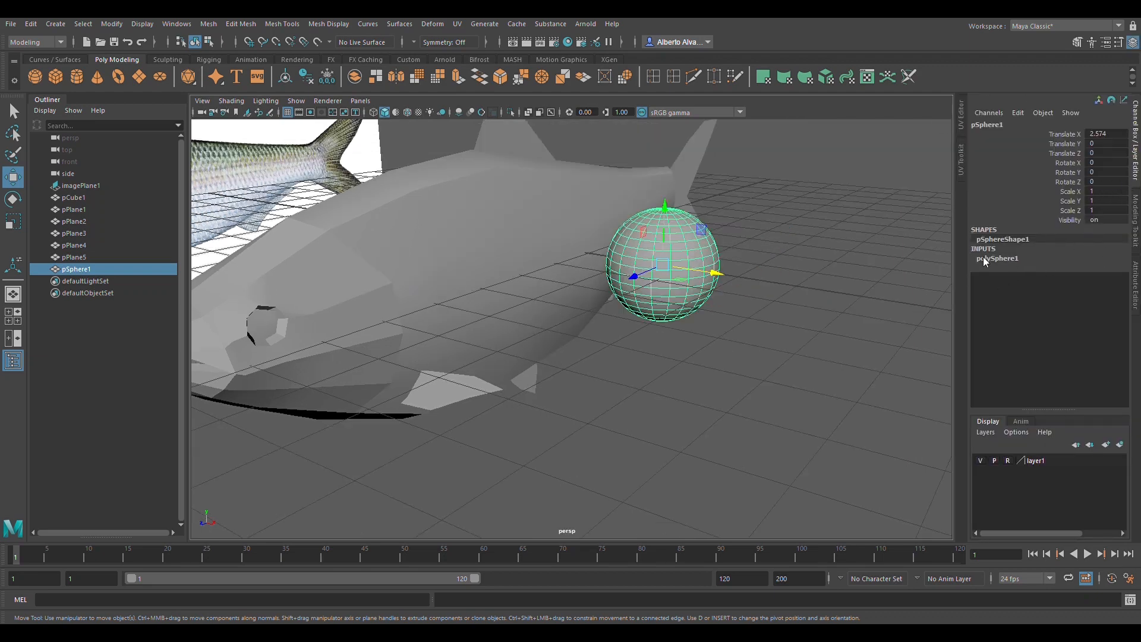
click(1004, 260)
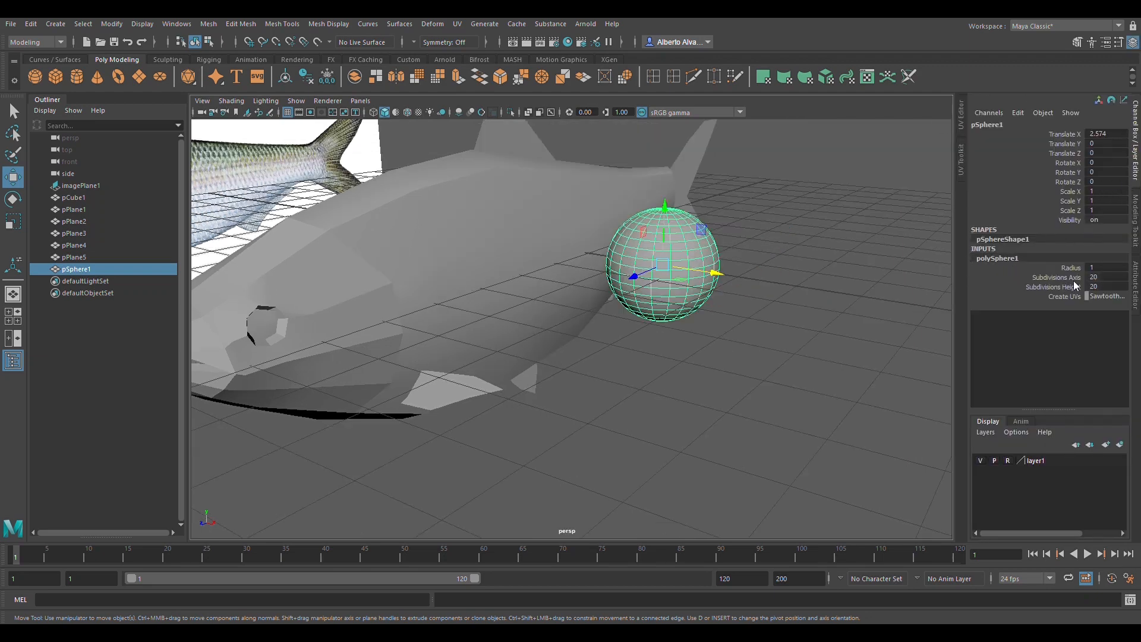
drag(1113, 280, 1115, 289)
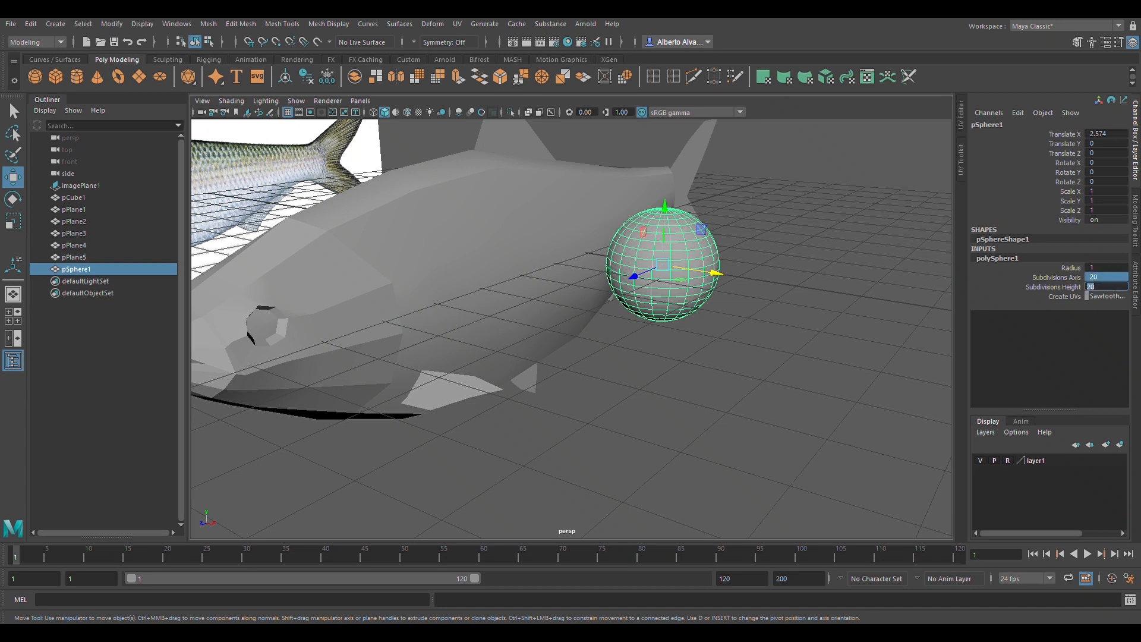
key(Return)
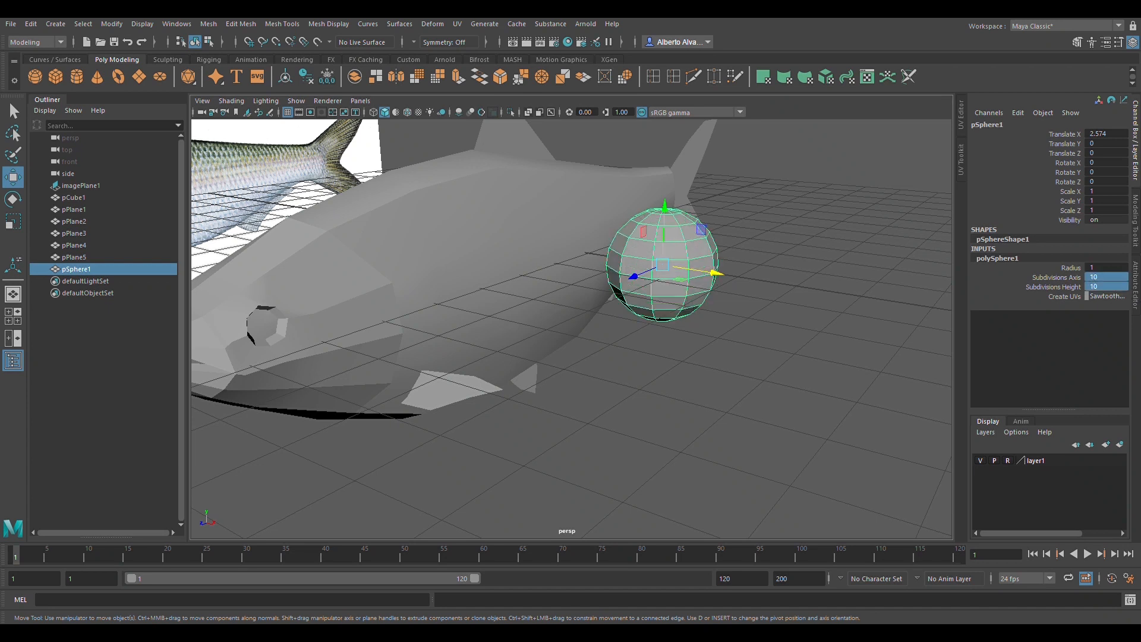
click(1104, 269)
key(Return)
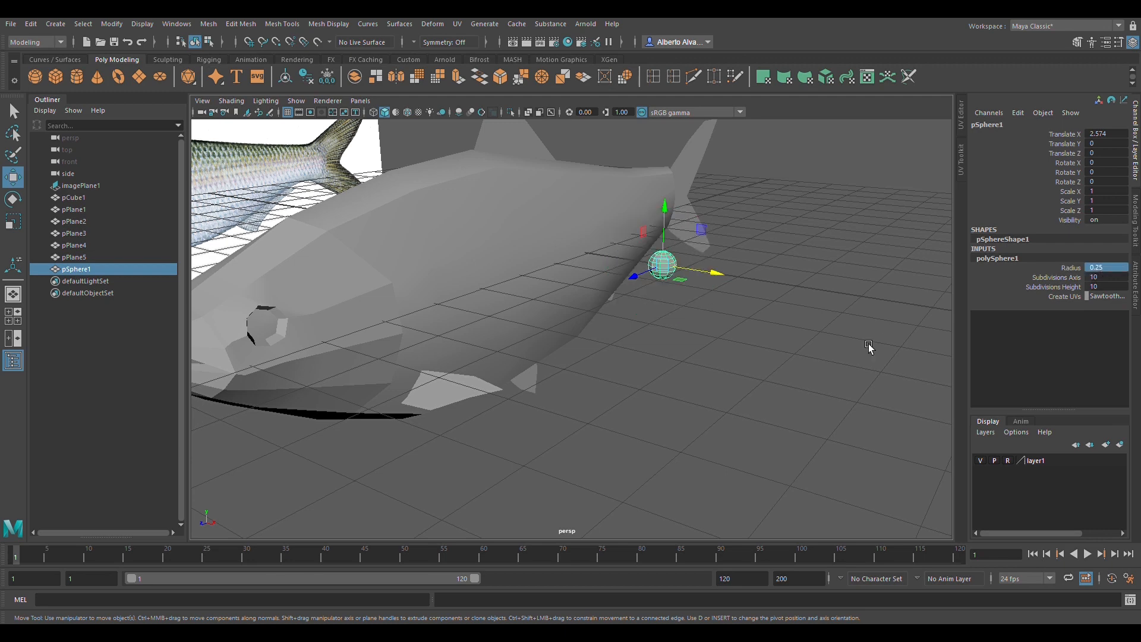
Move the small sphere forward alongside the fish's head to Translate Z 6.596
scroll(719, 277, up, 2)
scroll(701, 258, down, 3)
drag(657, 280, 281, 358)
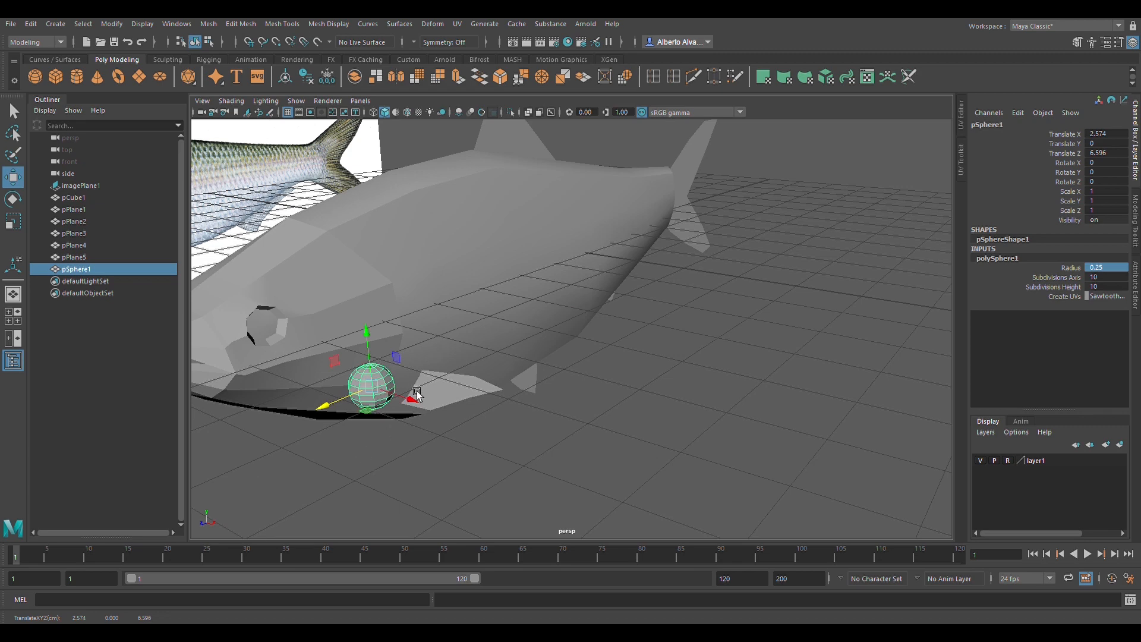
key(e)
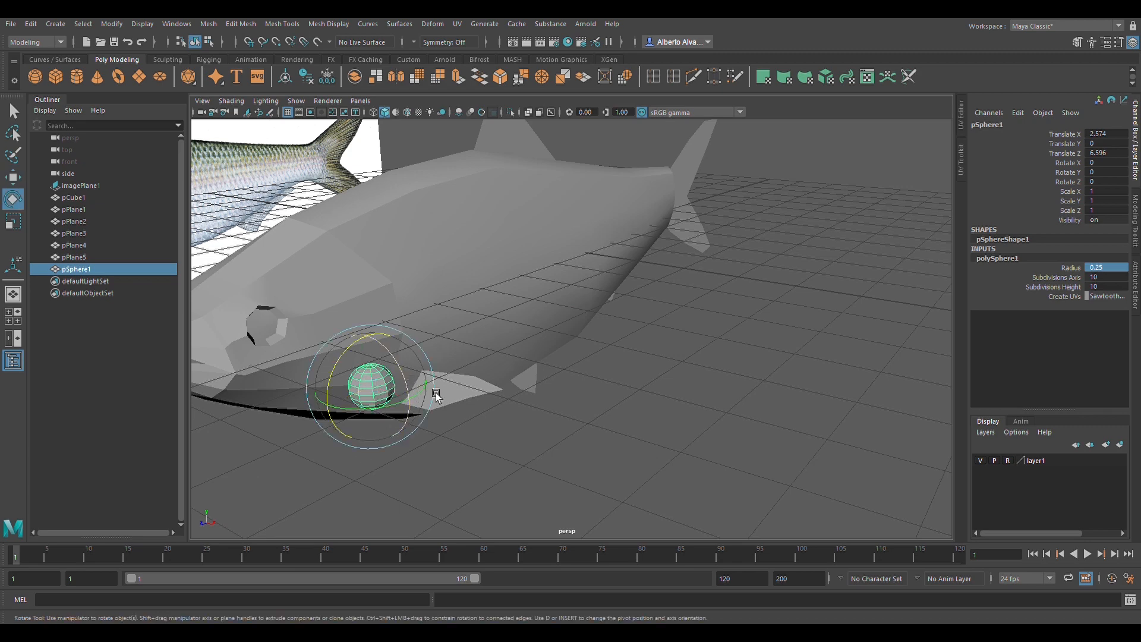
alt+drag(437, 375, 572, 400)
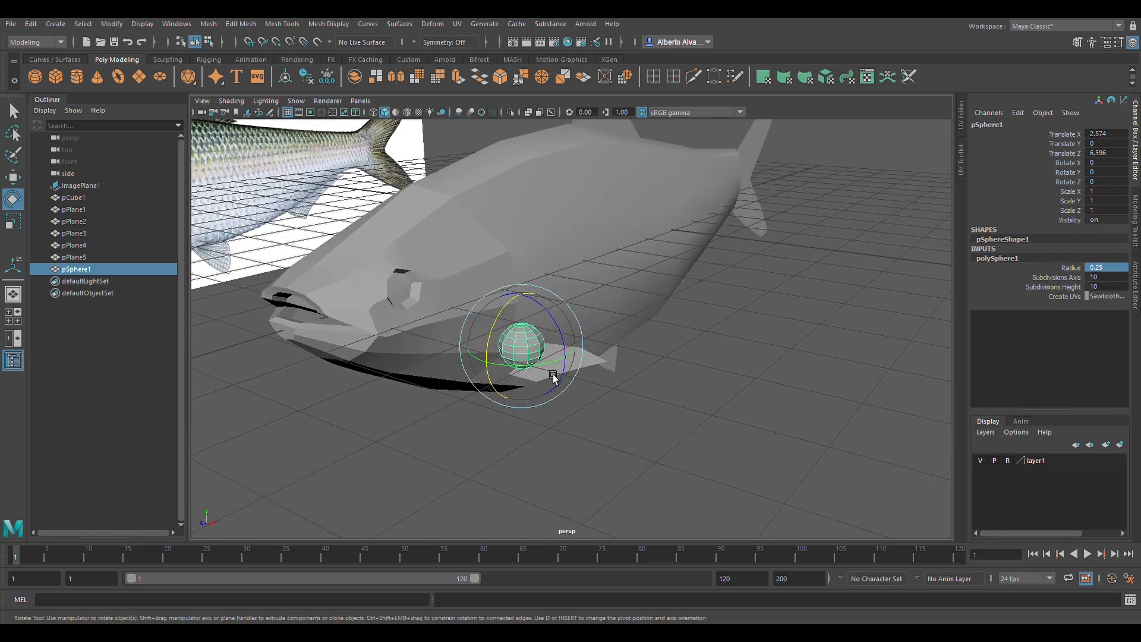
drag(481, 323, 597, 376)
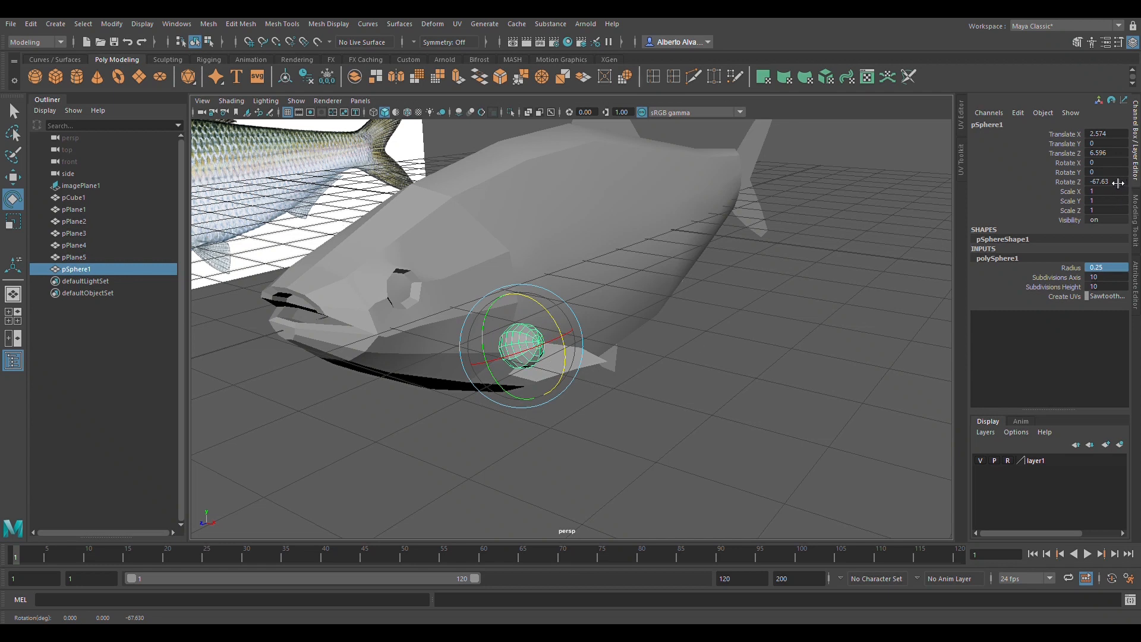
key(ctrl+z)
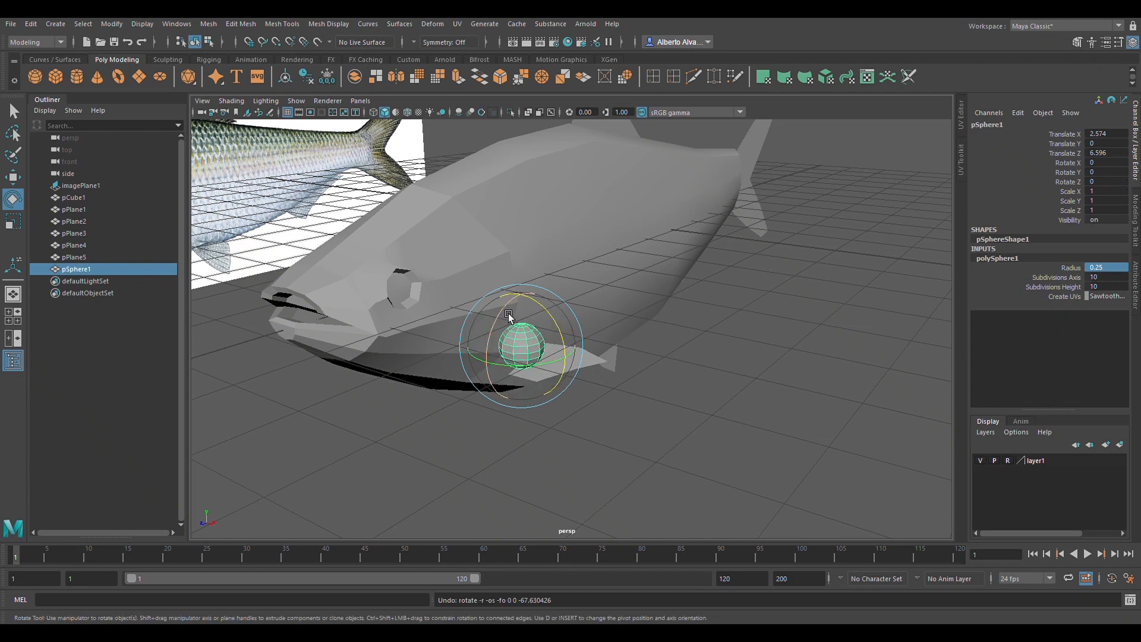
drag(509, 315, 509, 375)
key(ctrl+z)
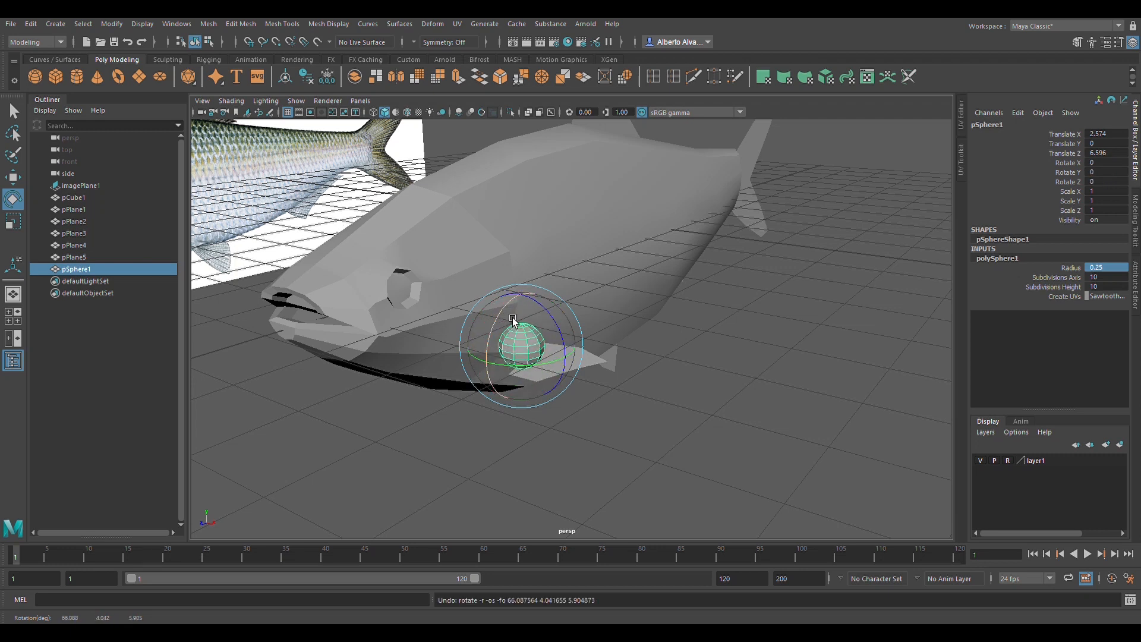
drag(513, 322, 491, 372)
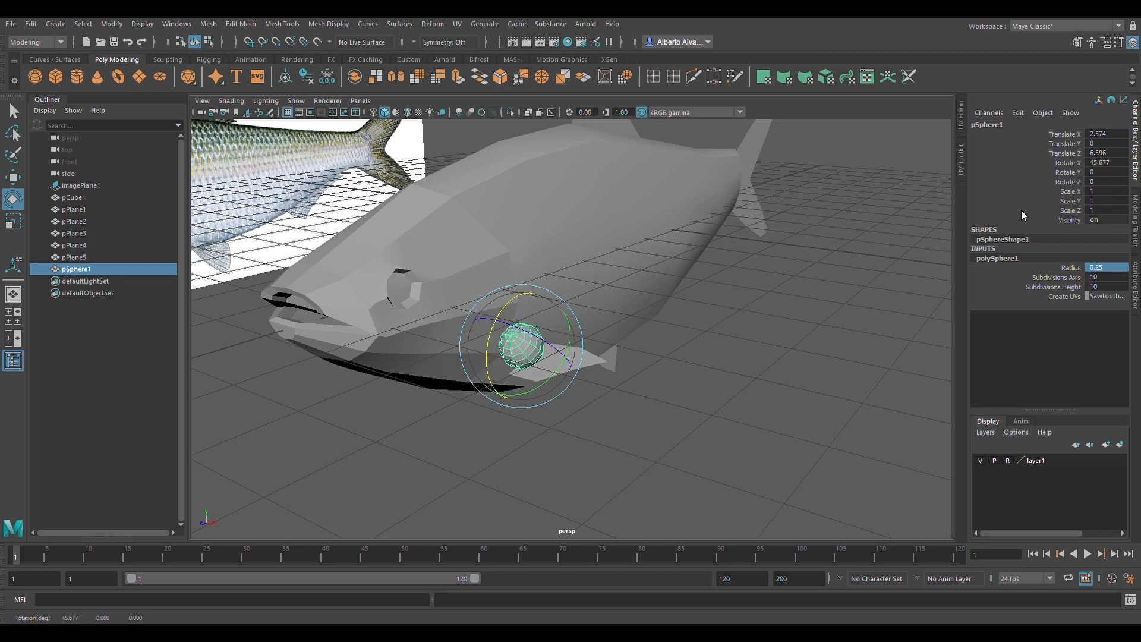
key(ctrl+z)
drag(551, 315, 592, 357)
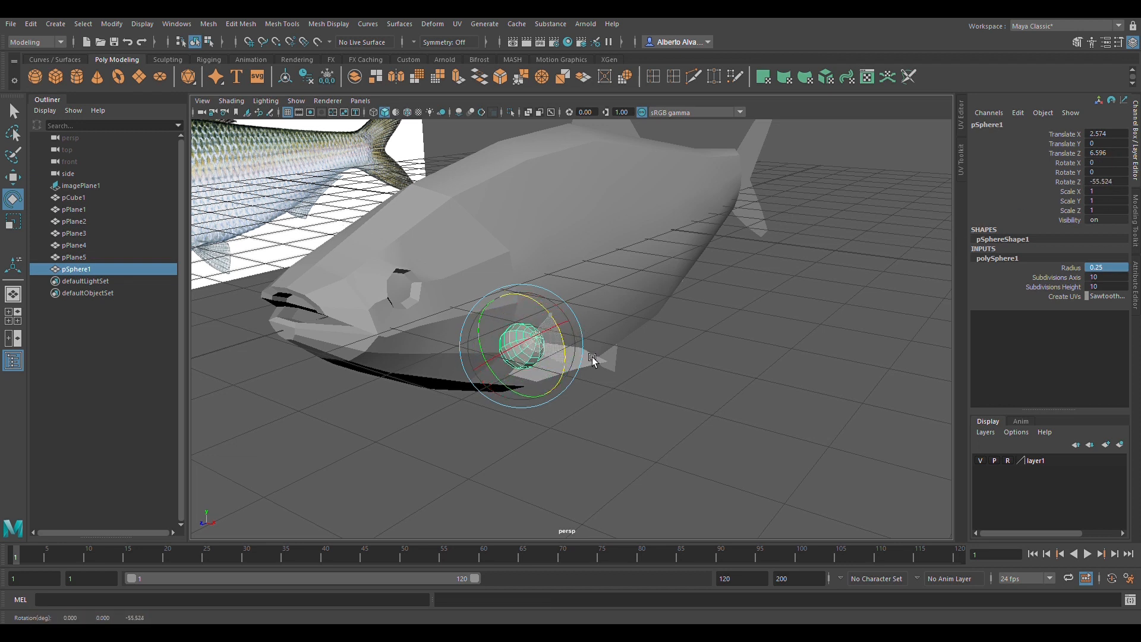
key(ctrl+z)
Set the sphere's Rotate Z to 90 and, in the side view, align it with the eye socket at Translate Y 0.419 and Translate Z 6.644
double_click(1109, 182)
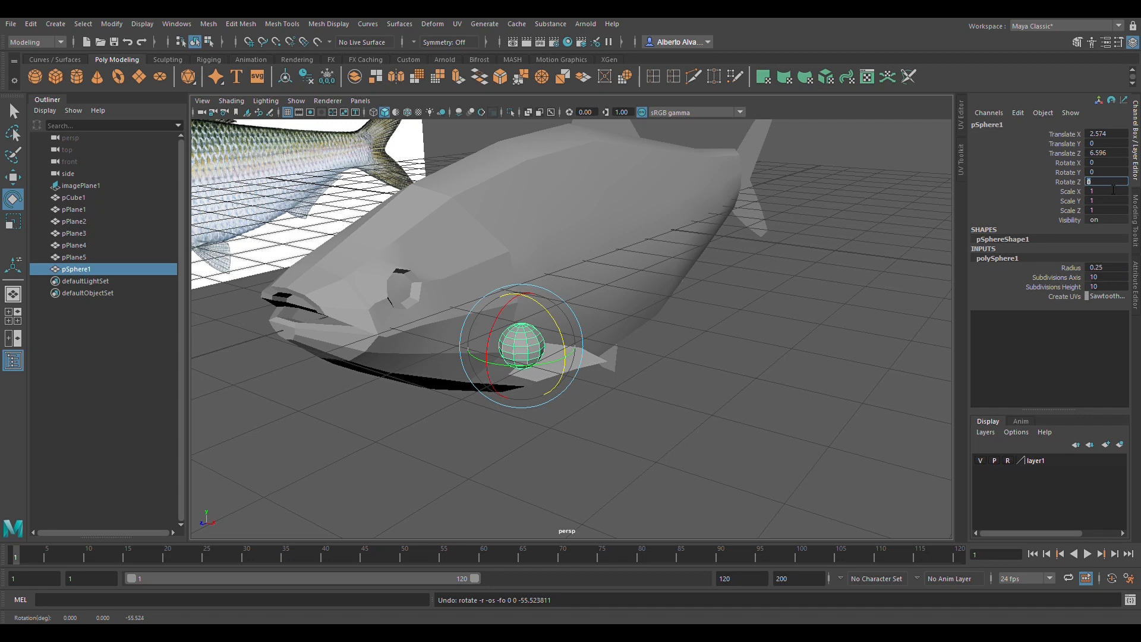
key(Return)
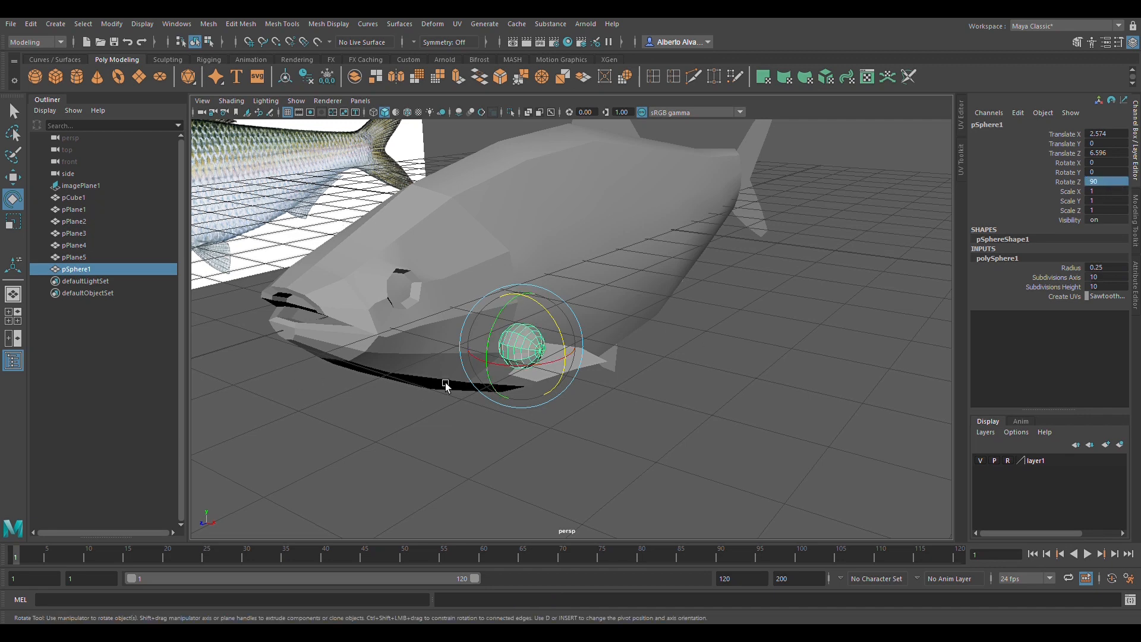
key(w)
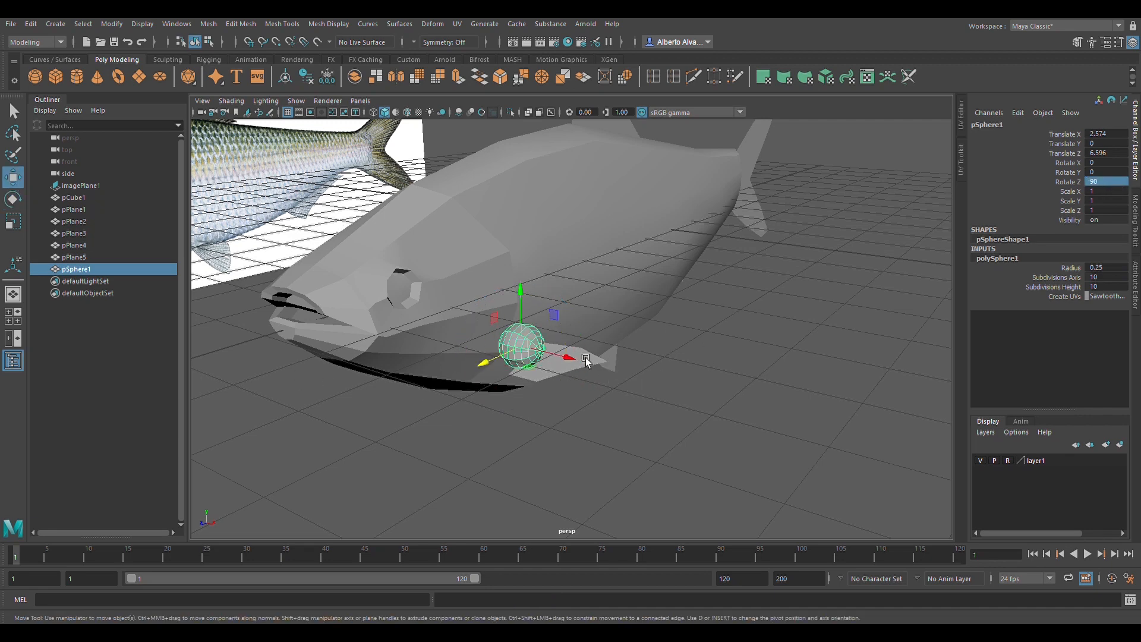
scroll(612, 378, up, 5)
alt+middle_drag(378, 367, 692, 375)
key(space)
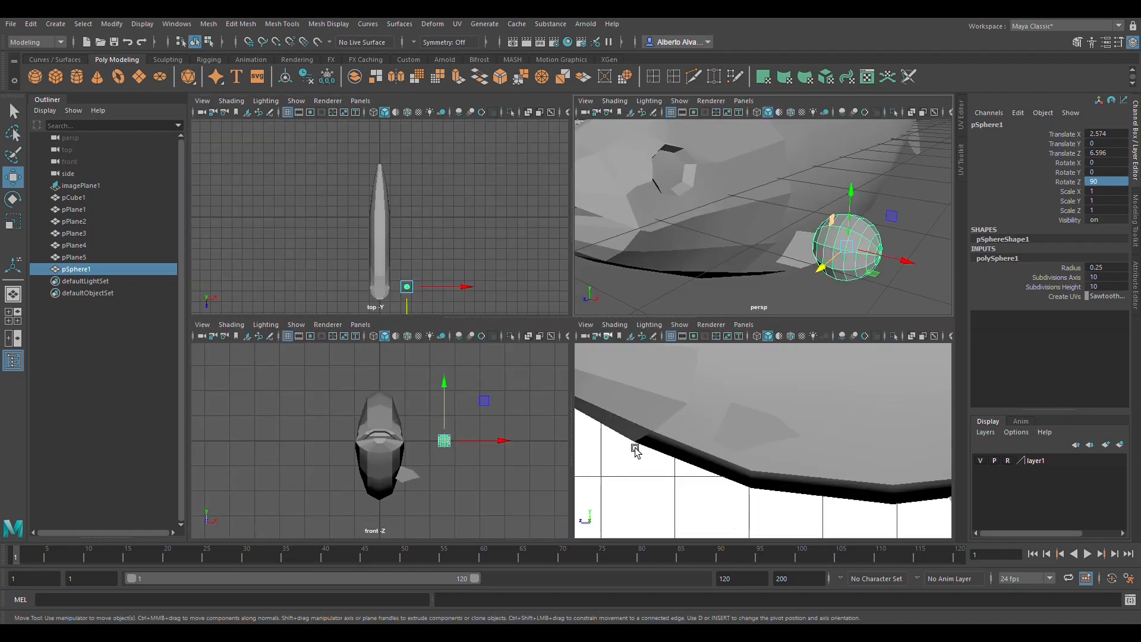
key(space)
scroll(737, 410, down, 5)
scroll(460, 301, up, 4)
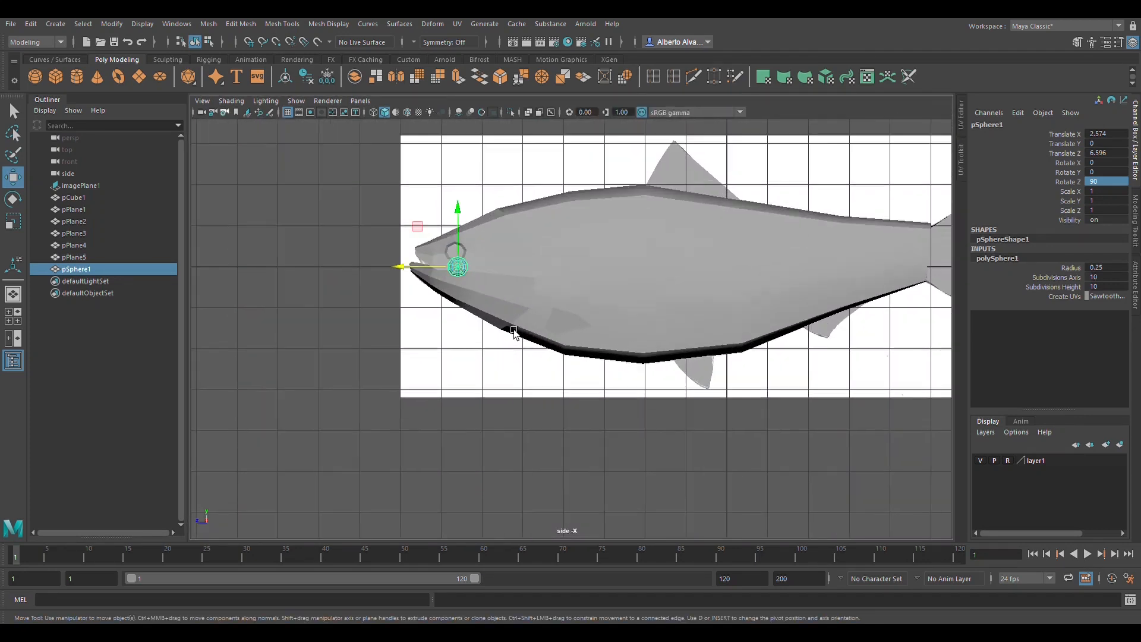
drag(494, 295, 493, 274)
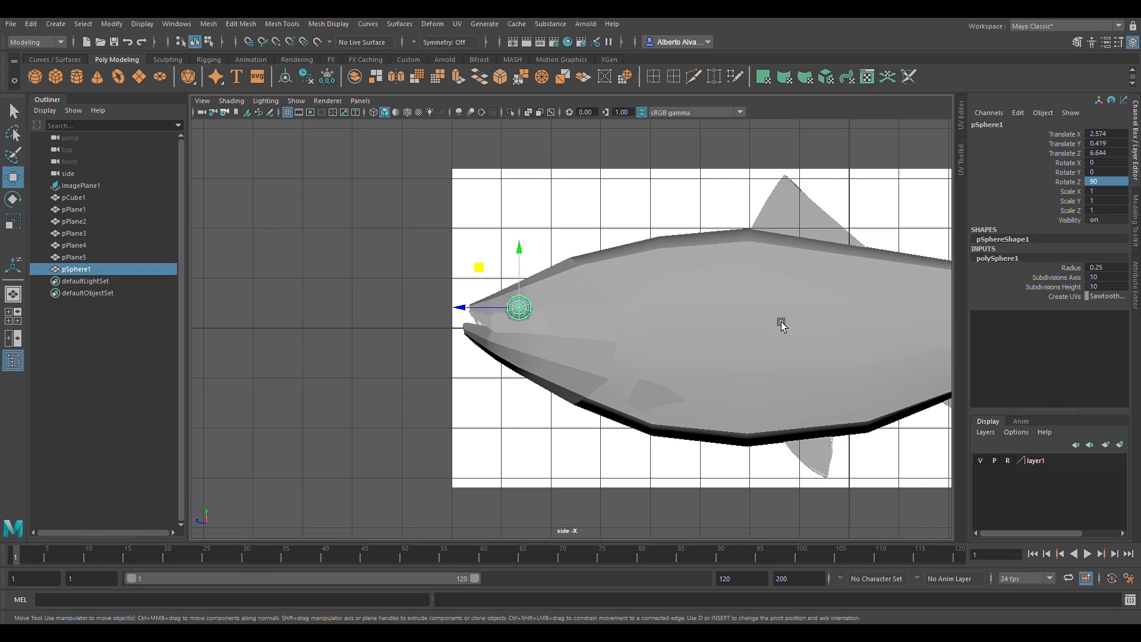
In the perspective view, move the sphere inward into the fish's eye socket to Translate X 0.613
key(space)
key(space)
drag(814, 297, 397, 255)
alt+middle_drag(484, 252, 594, 285)
scroll(594, 285, up, 5)
scroll(594, 285, down, 5)
alt+drag(594, 285, 503, 211)
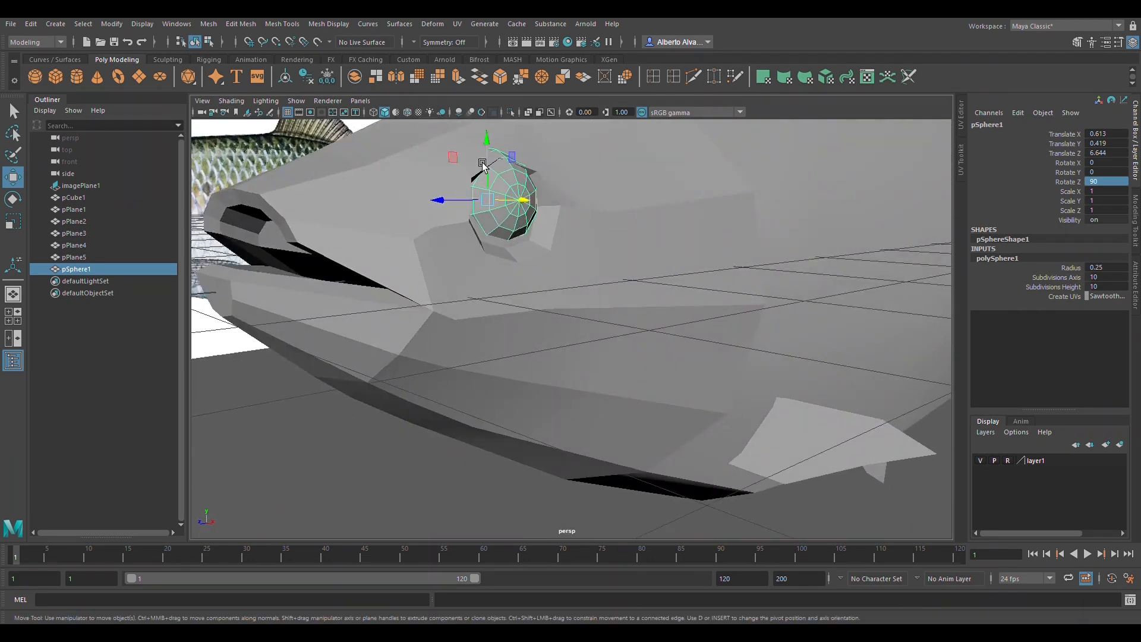
Shift the eye sphere within its socket to Translate Y 0.338 and Translate Z 6.679, and frame it for a close check
drag(453, 157, 447, 174)
alt+drag(609, 216, 524, 217)
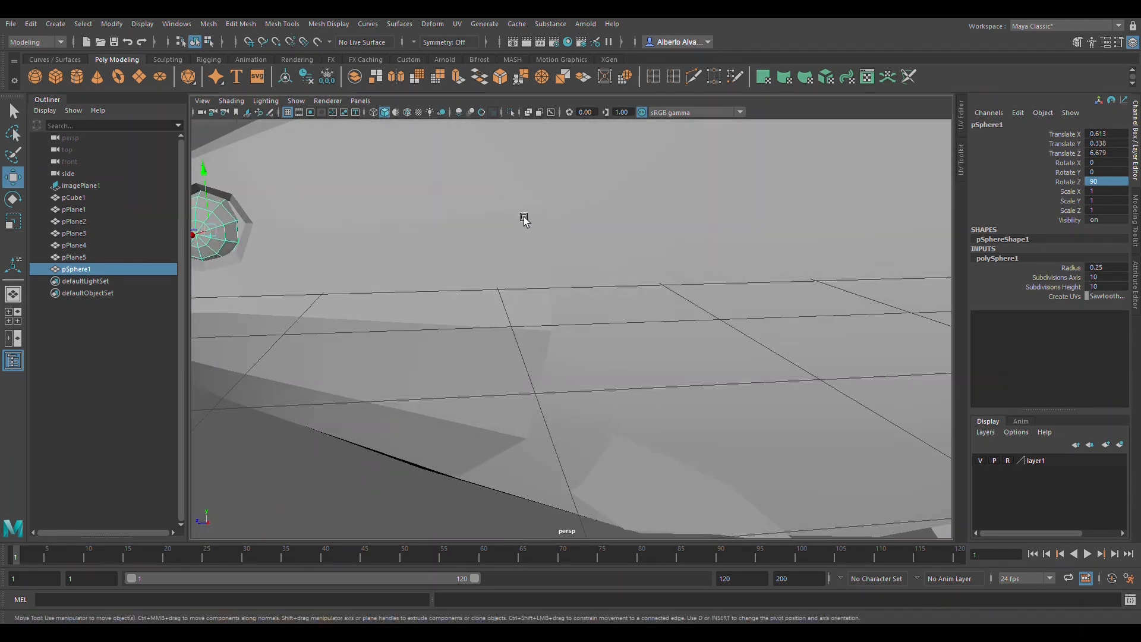
key(f)
scroll(662, 323, down, 2)
scroll(662, 354, down, 2)
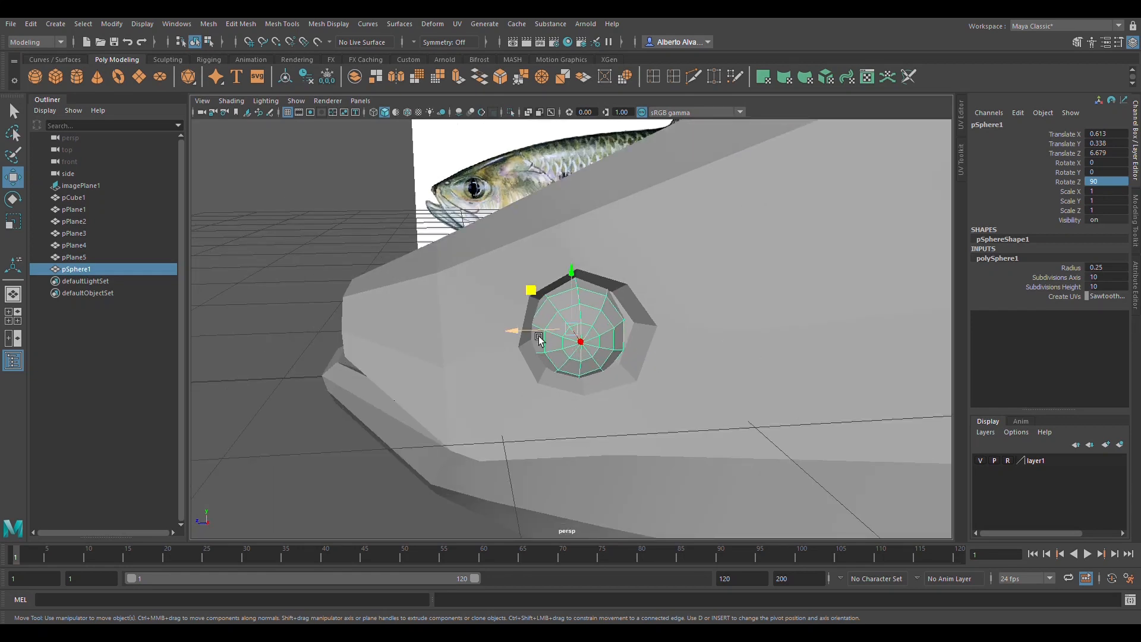
Adjust the eye sphere's position in the socket to Translate X 0.648 and Translate Z 6.655
drag(536, 341, 595, 331)
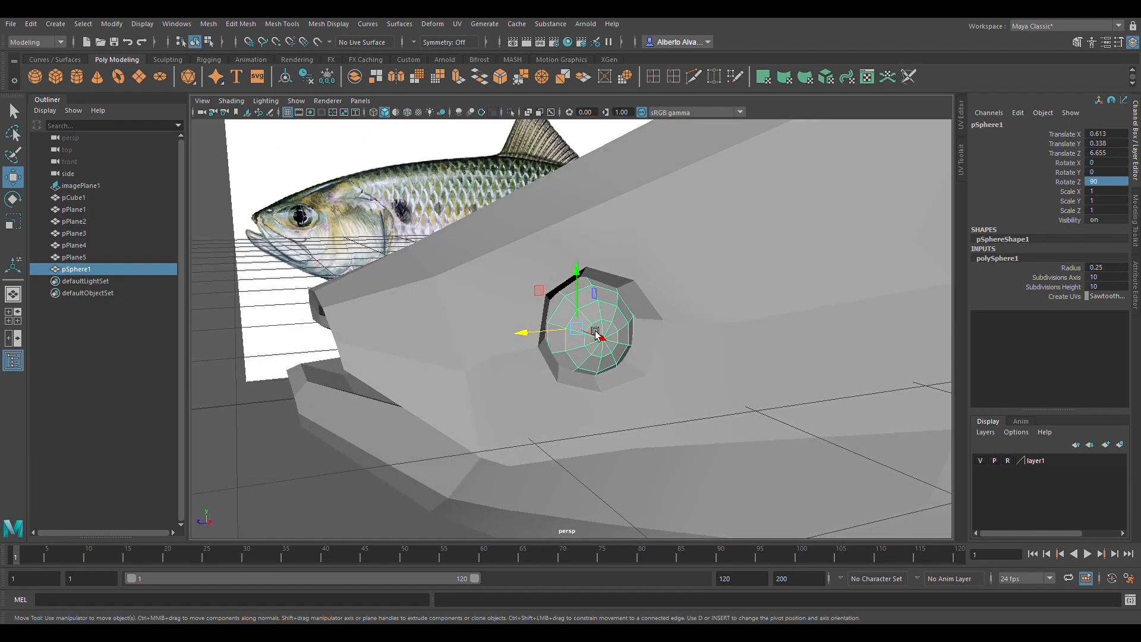
alt+drag(561, 378, 588, 376)
drag(632, 343, 650, 319)
key(e)
key(ctrl+z)
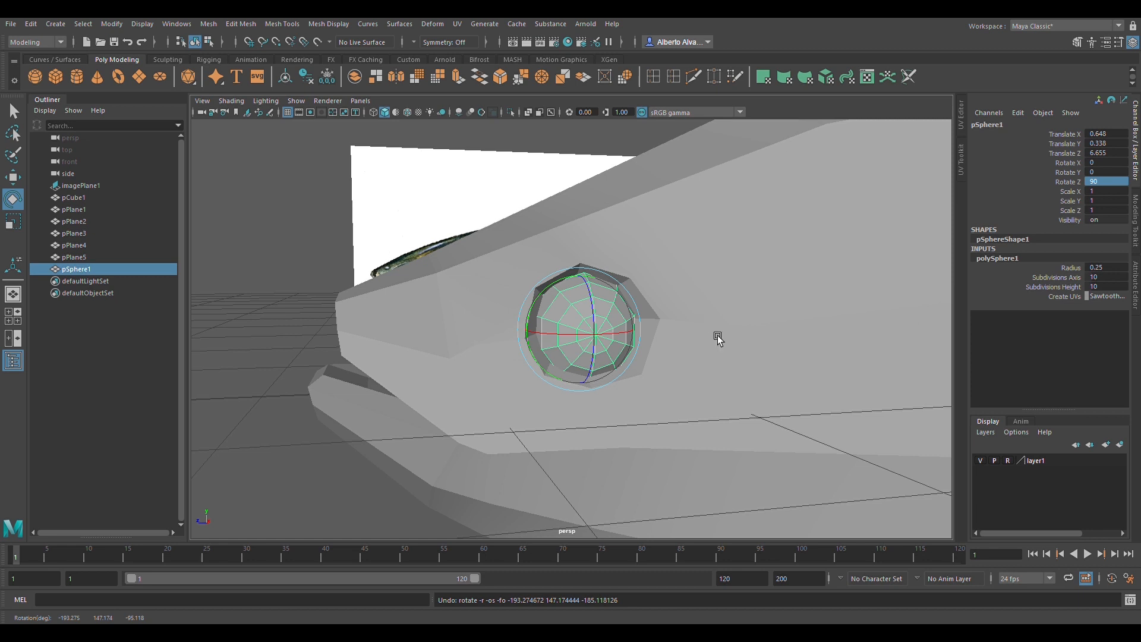
Rename the eye sphere pSphere1 as FishEyeL
click(80, 272)
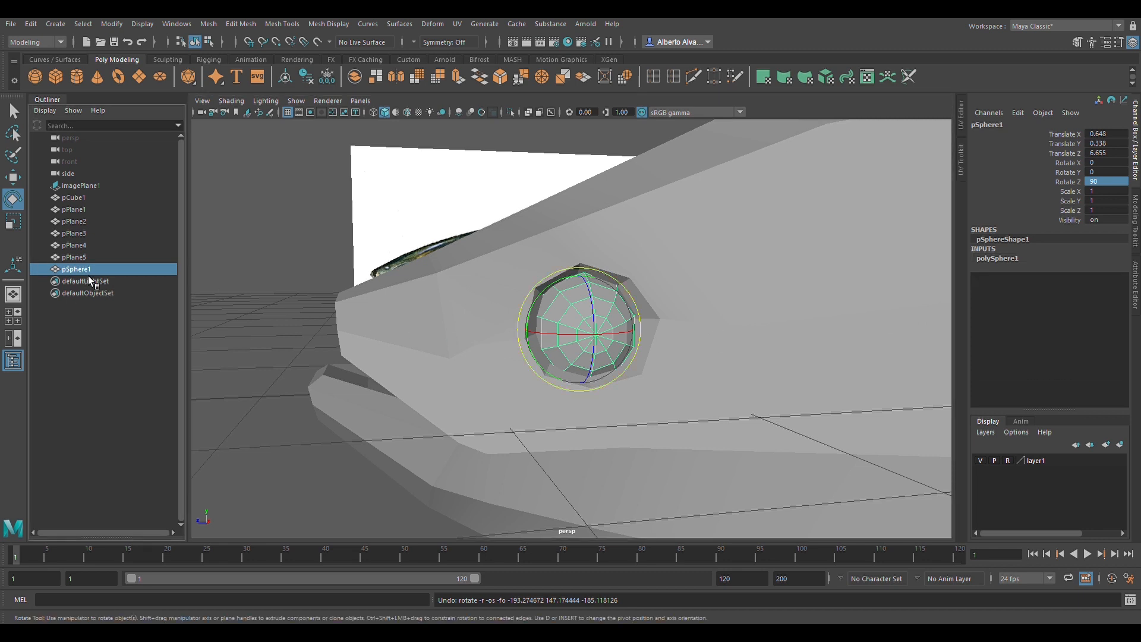
double_click(86, 271)
scroll(657, 316, down, 3)
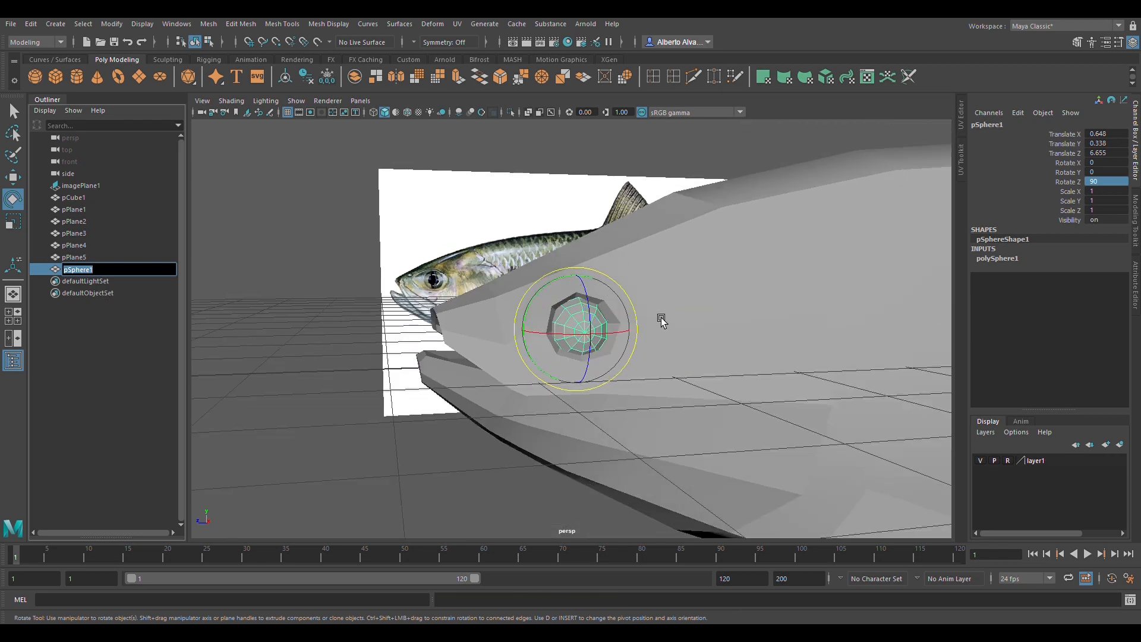
alt+drag(659, 306, 749, 313)
double_click(86, 272)
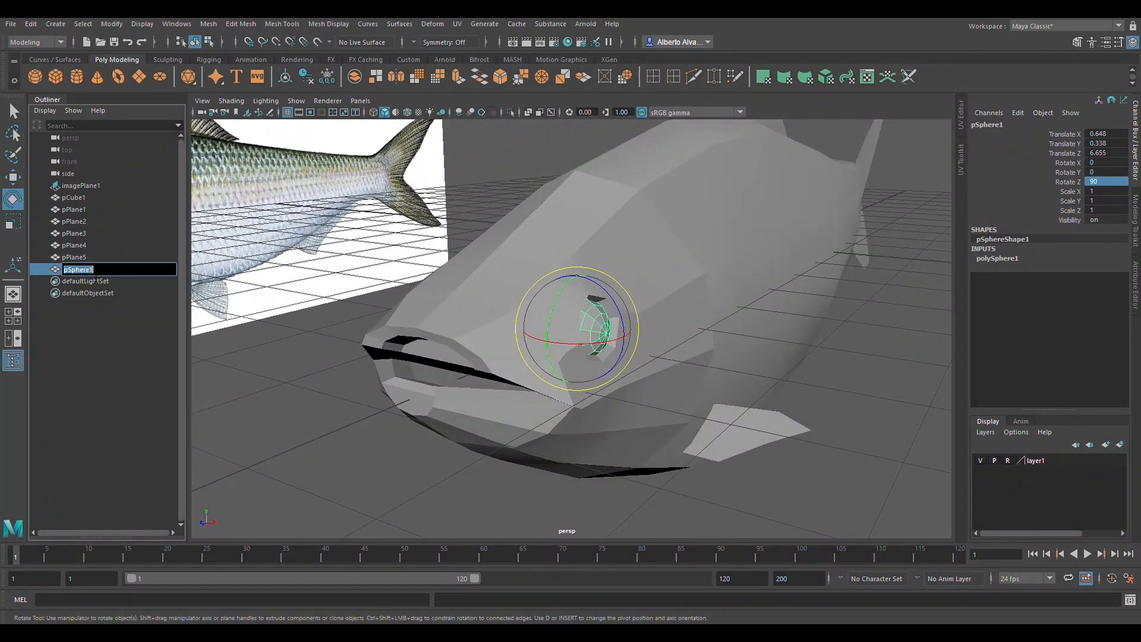
text(Fs)
key(BackSpace)
text(ishEy)
key(BackSpace)
text(ey)
key(BackSpace)
text(yeL)
key(Return)
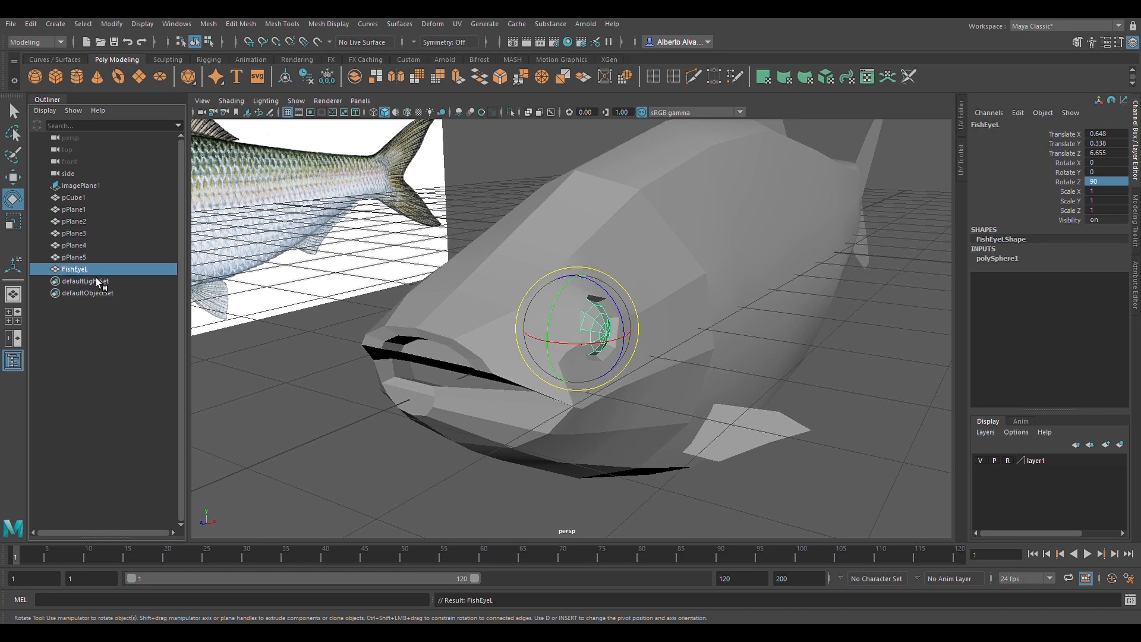
Rename the fish's body mesh pCube1 as FishBody
click(96, 200)
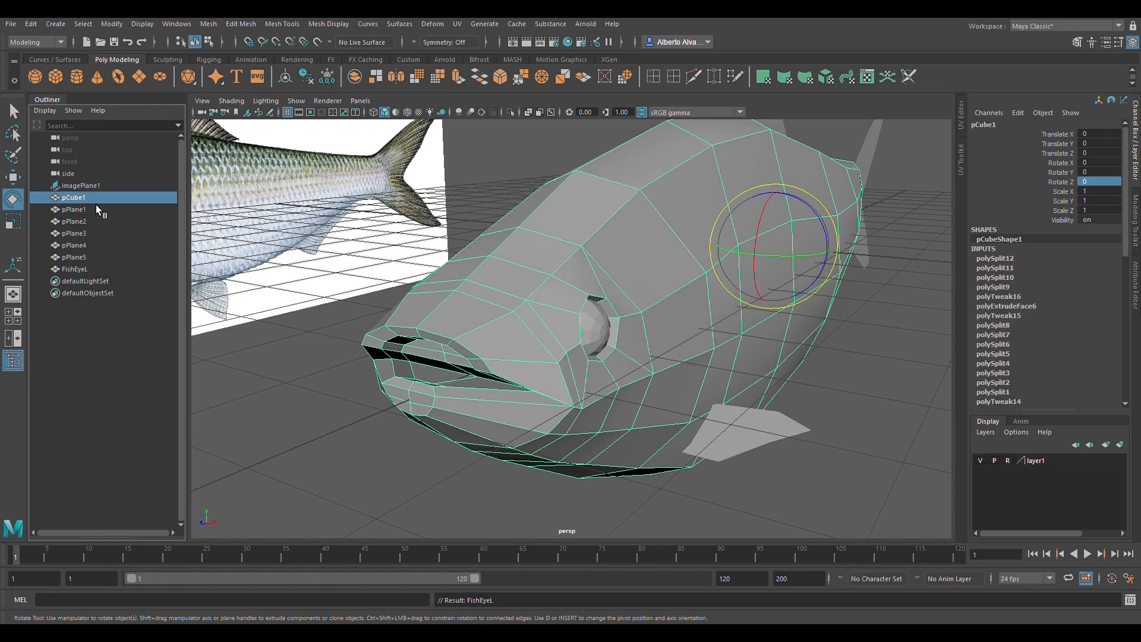
double_click(95, 202)
text(F)
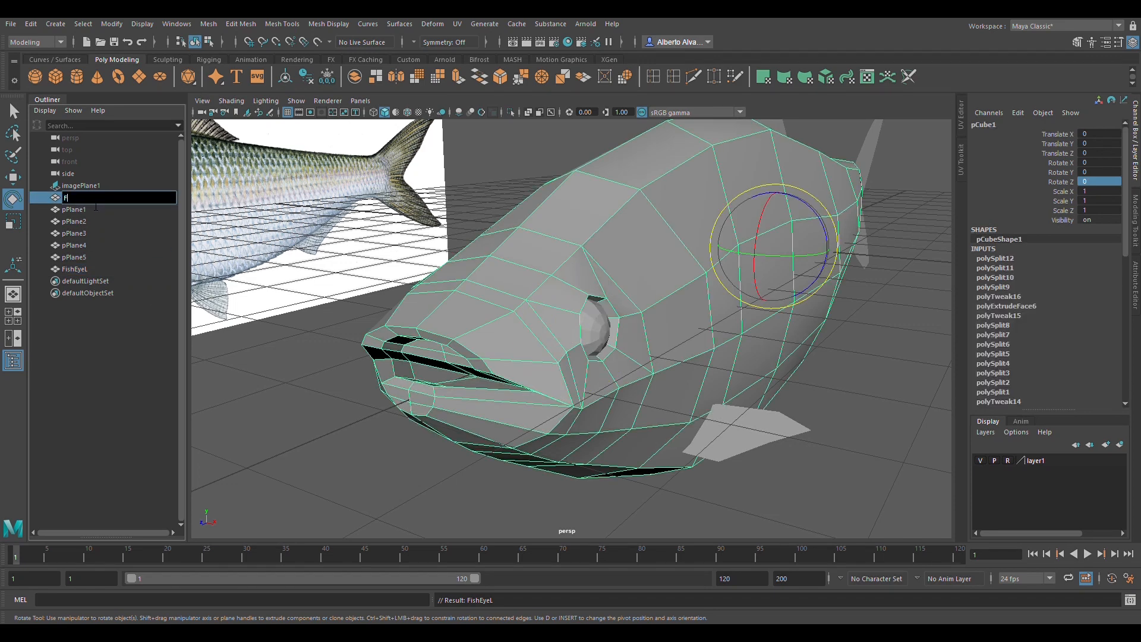
text(ishBody)
key(Return)
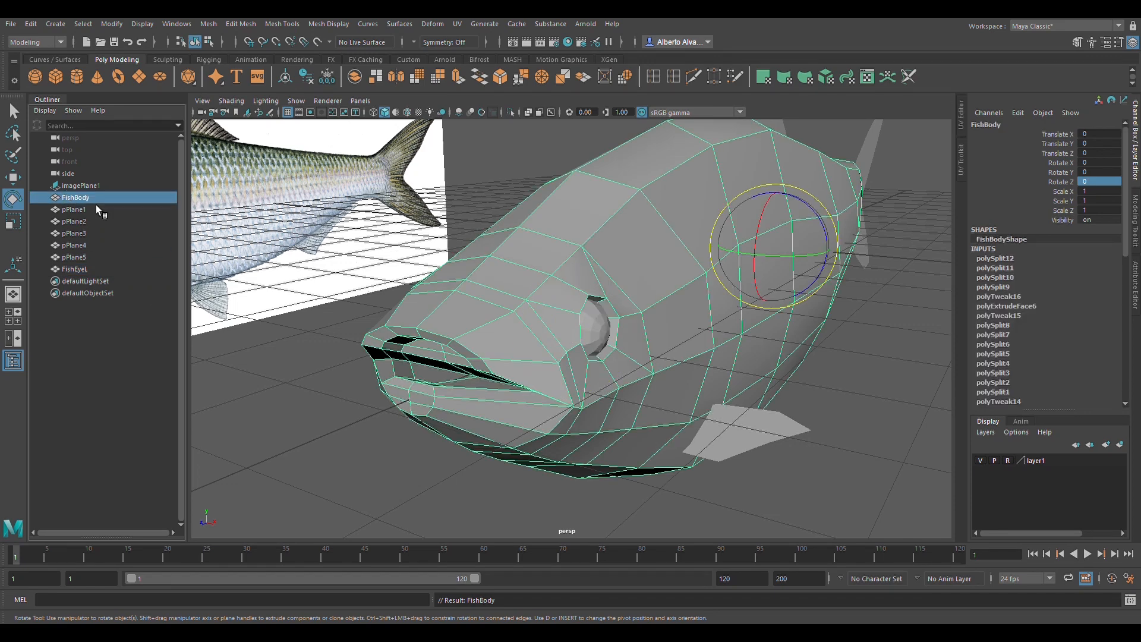
Rename the fin plane on the fish's back, pPlane1, as FishDrosalFin
click(90, 211)
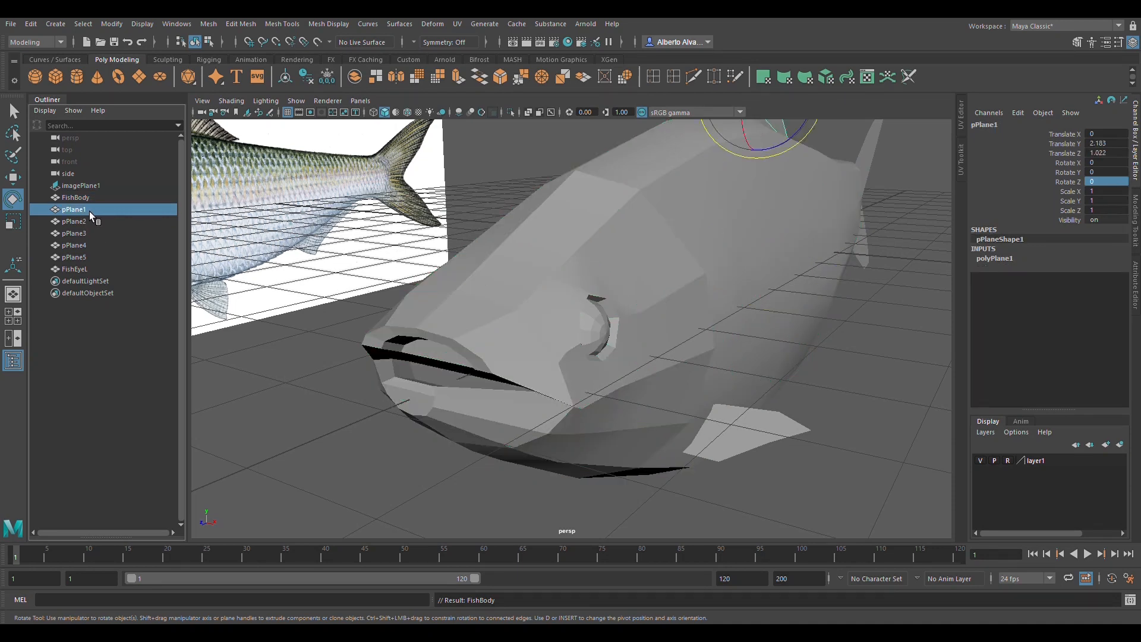
double_click(89, 211)
text(FishDrosalFin)
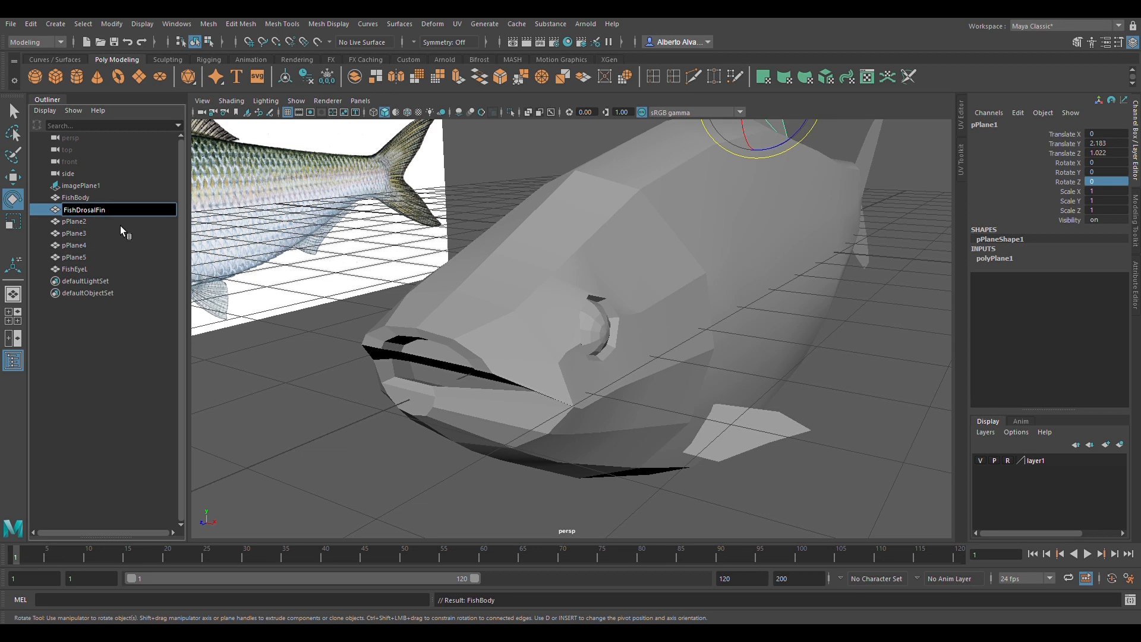
key(Return)
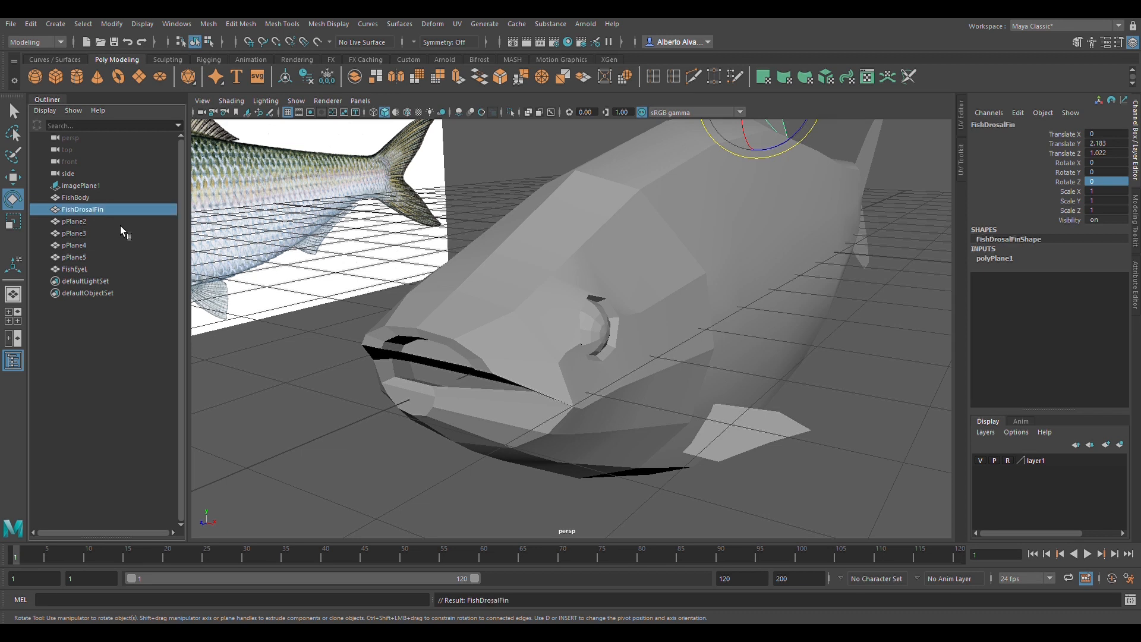
Rename the fin plane pPlane2 as FishSideFin
double_click(121, 224)
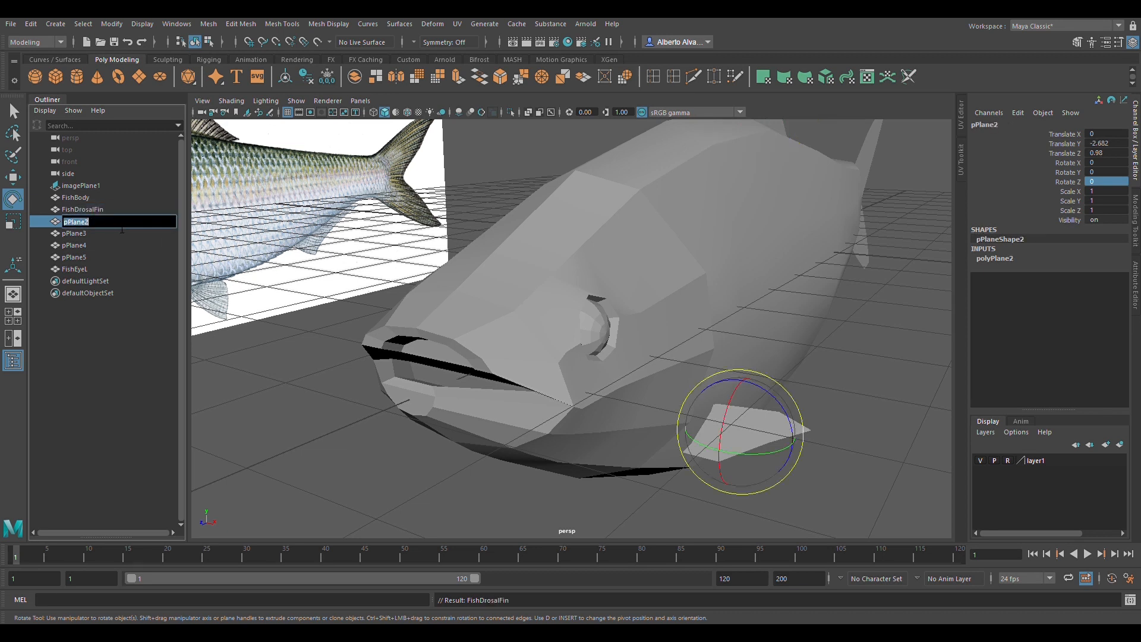
text(FishSideFin)
key(Return)
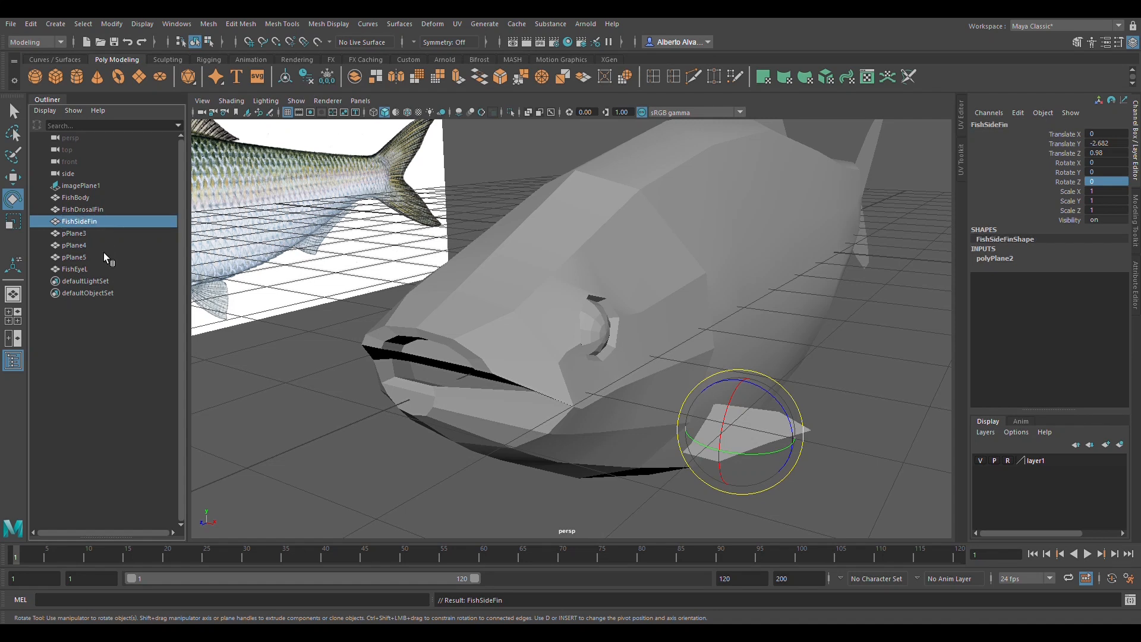
Rename the small fin plane under the rear of the body, pPlane3, as FishAFin
double_click(100, 236)
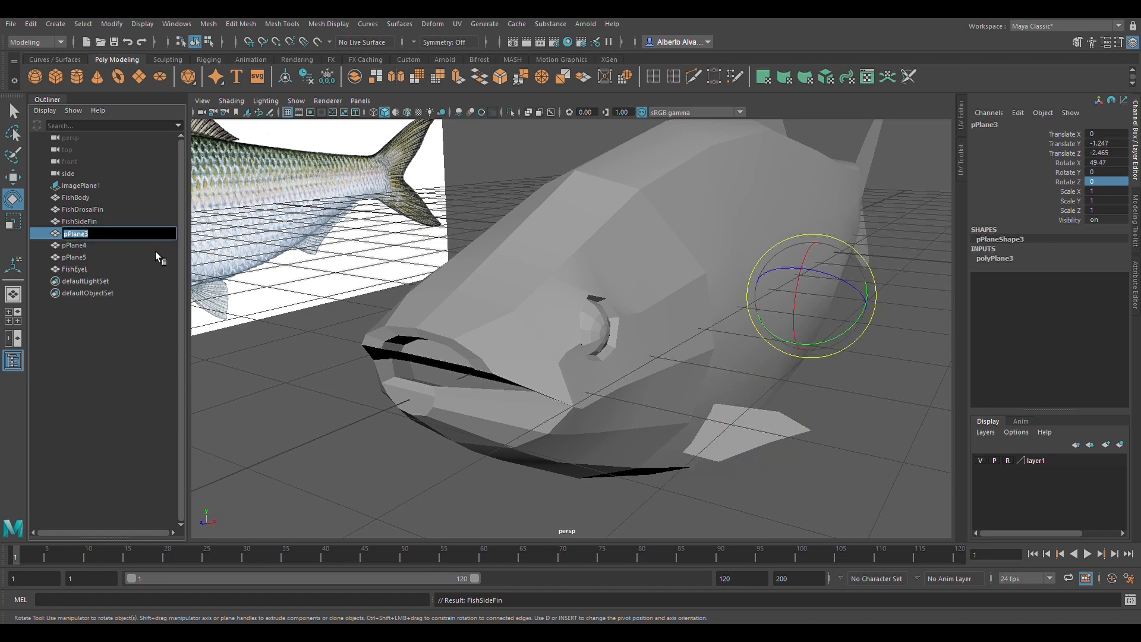
scroll(771, 294, down, 3)
alt+drag(771, 294, 324, 333)
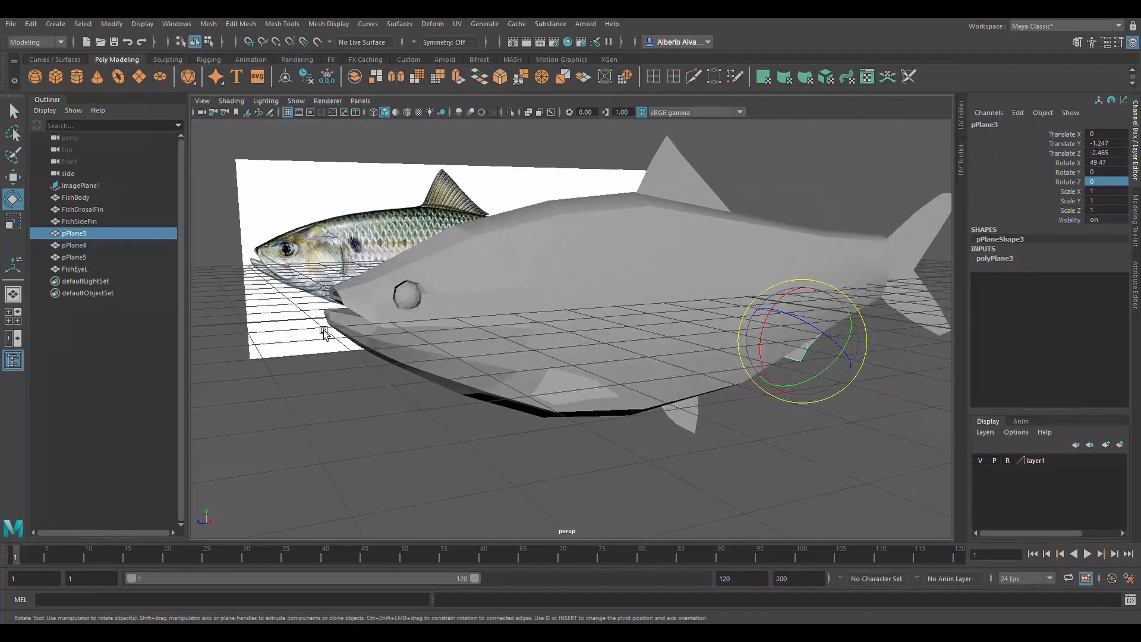
double_click(95, 235)
text(Fish)
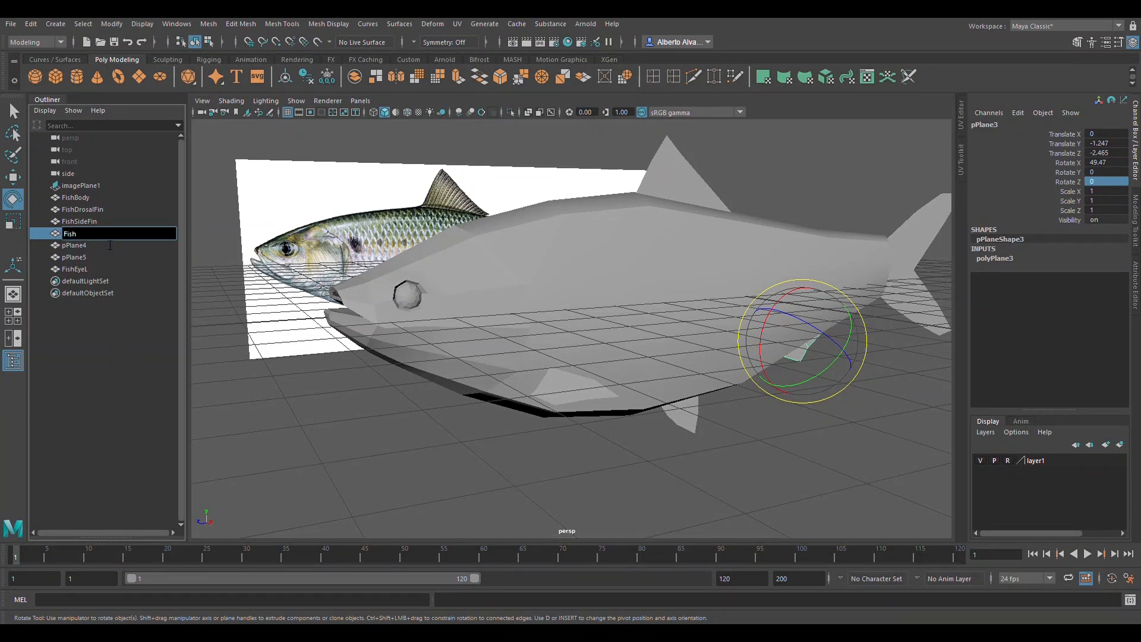
text(AFin)
Rename the tail fin plane pPlane4 as FishBackFin
click(94, 248)
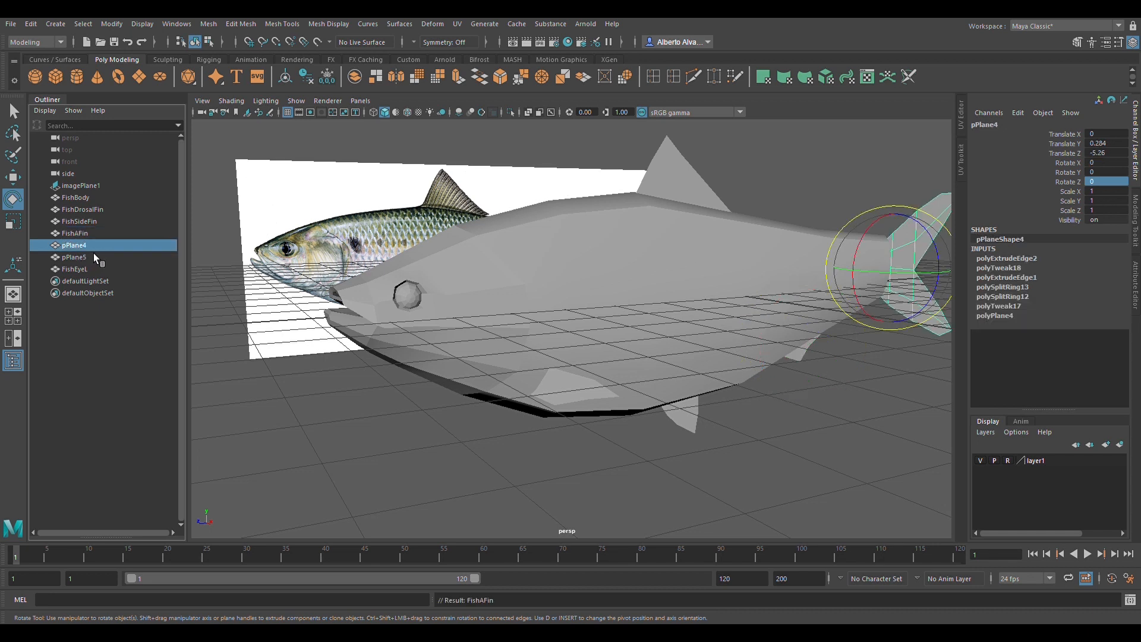
double_click(93, 248)
text(Fish)
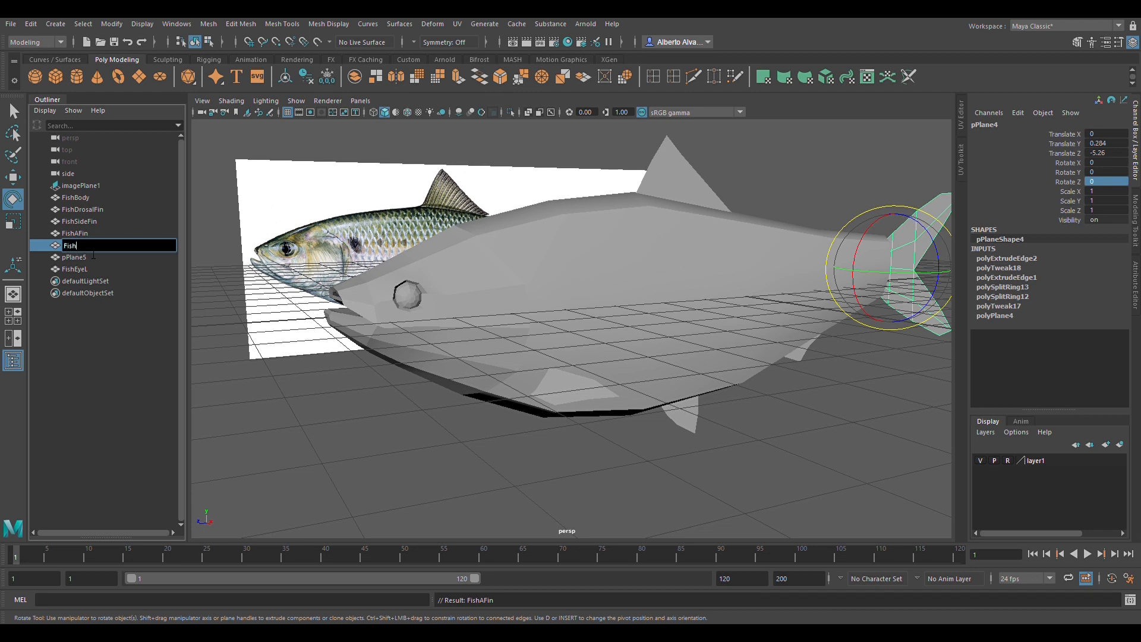
text(BackFin)
key(Return)
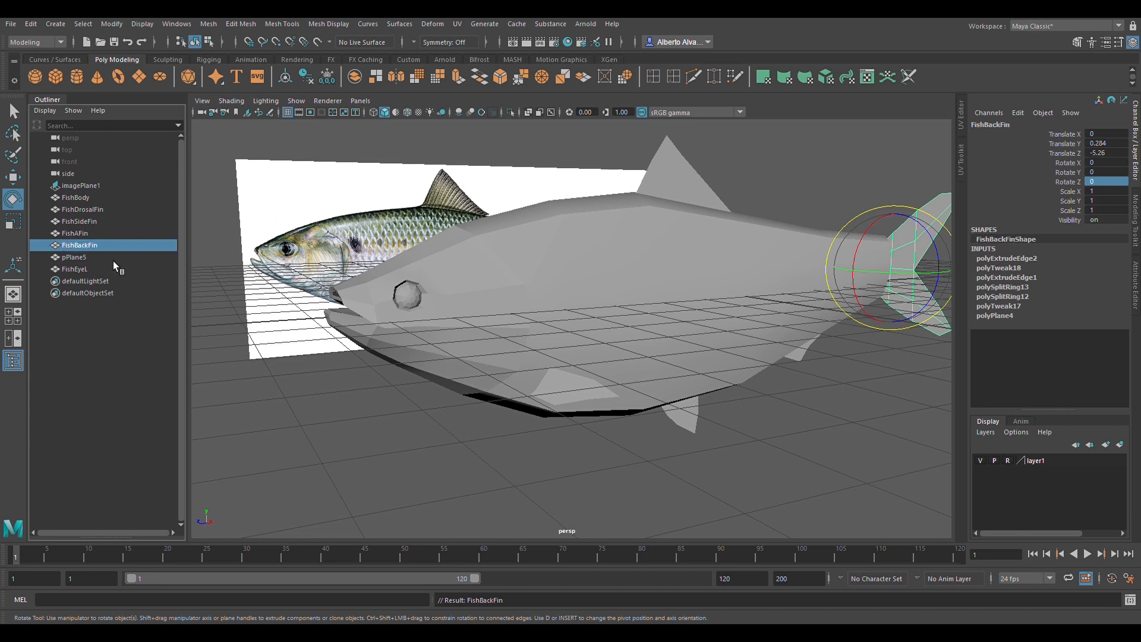
Rename the fin under the middle of the belly as FishBottomFin
click(98, 259)
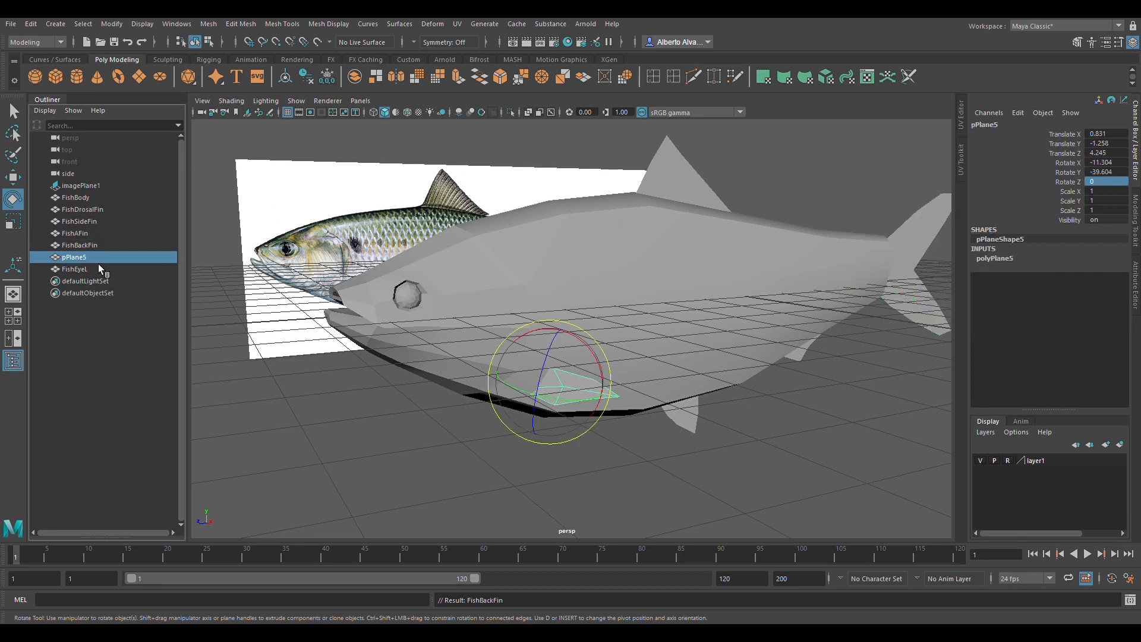
click(101, 225)
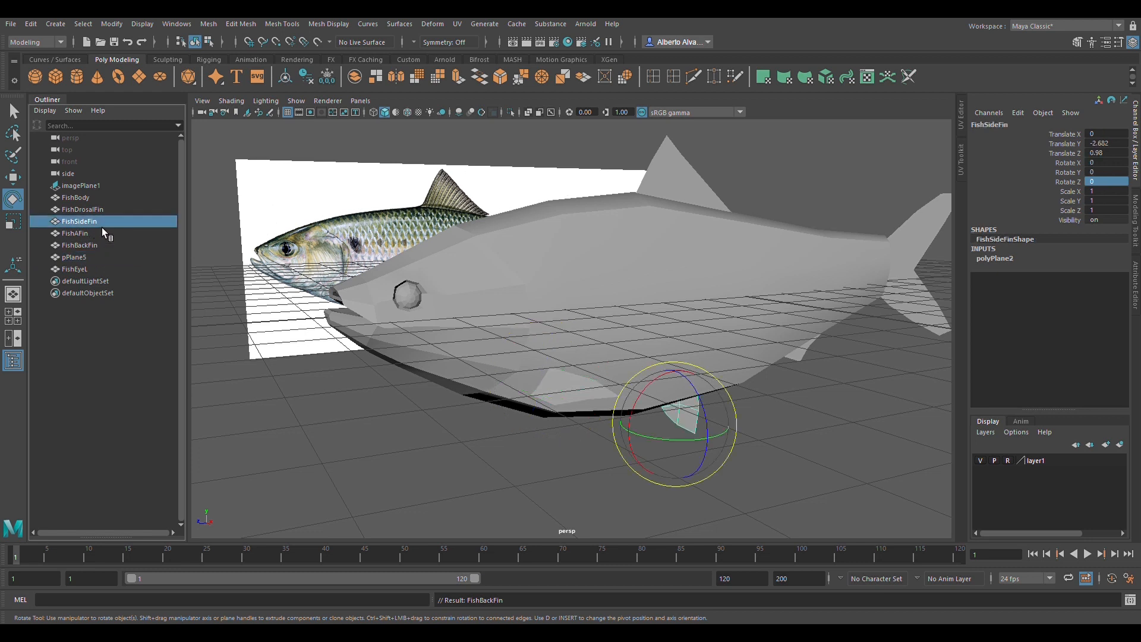
double_click(102, 227)
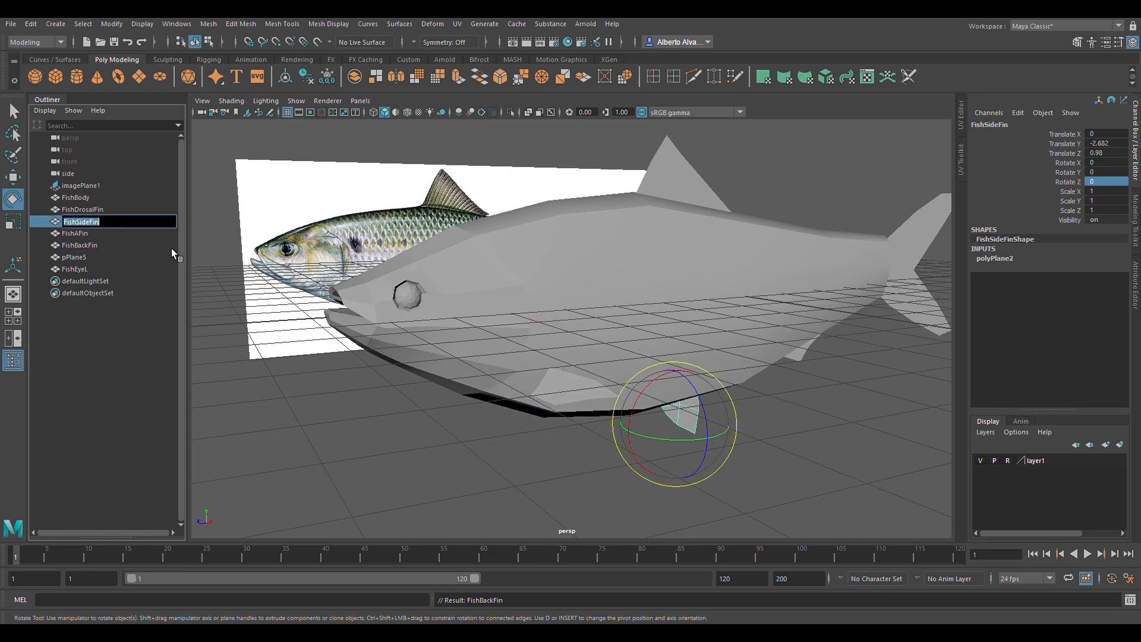
text(FishBottomFin)
key(Return)
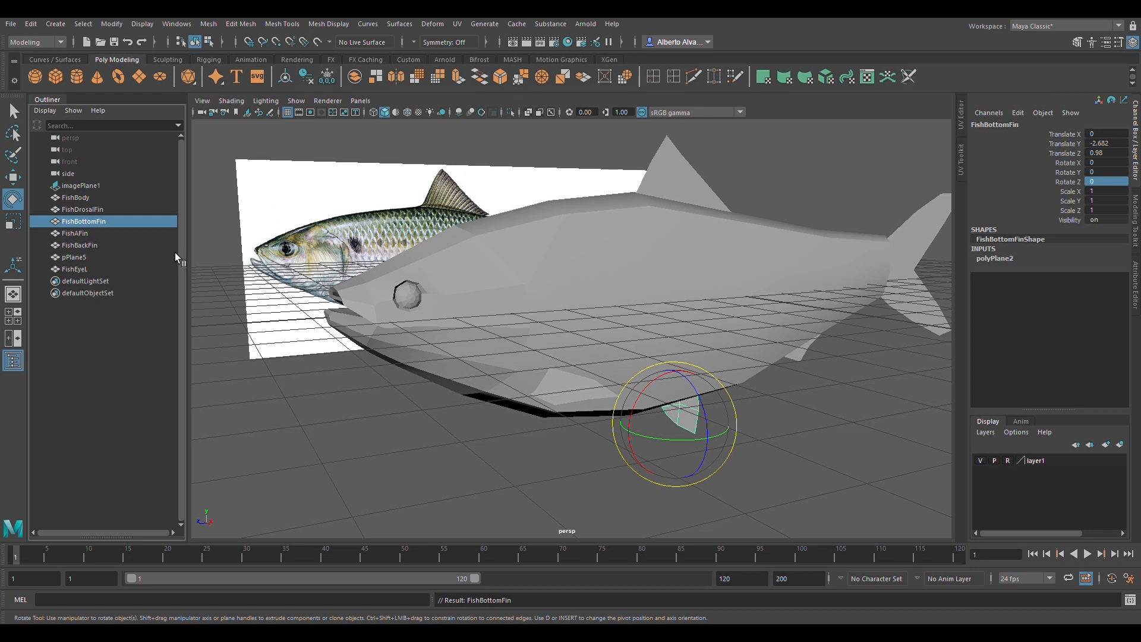
Rename the side fin plane behind the head, pPlane5, as FishSideFin
click(108, 256)
double_click(108, 257)
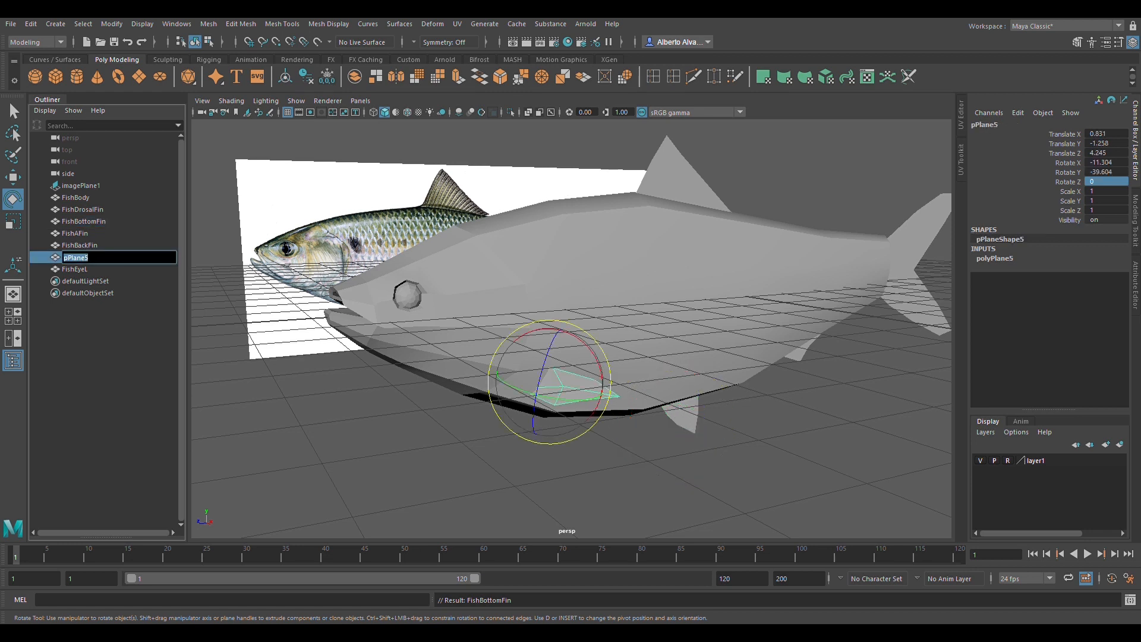
text(FishSideFin)
key(Return)
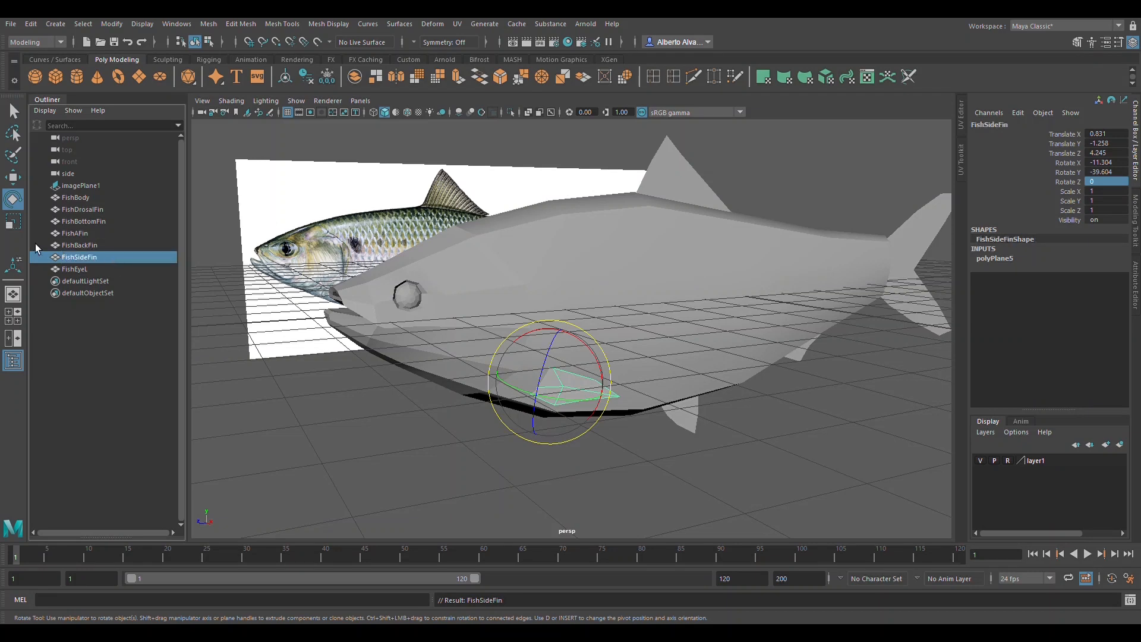
click(75, 271)
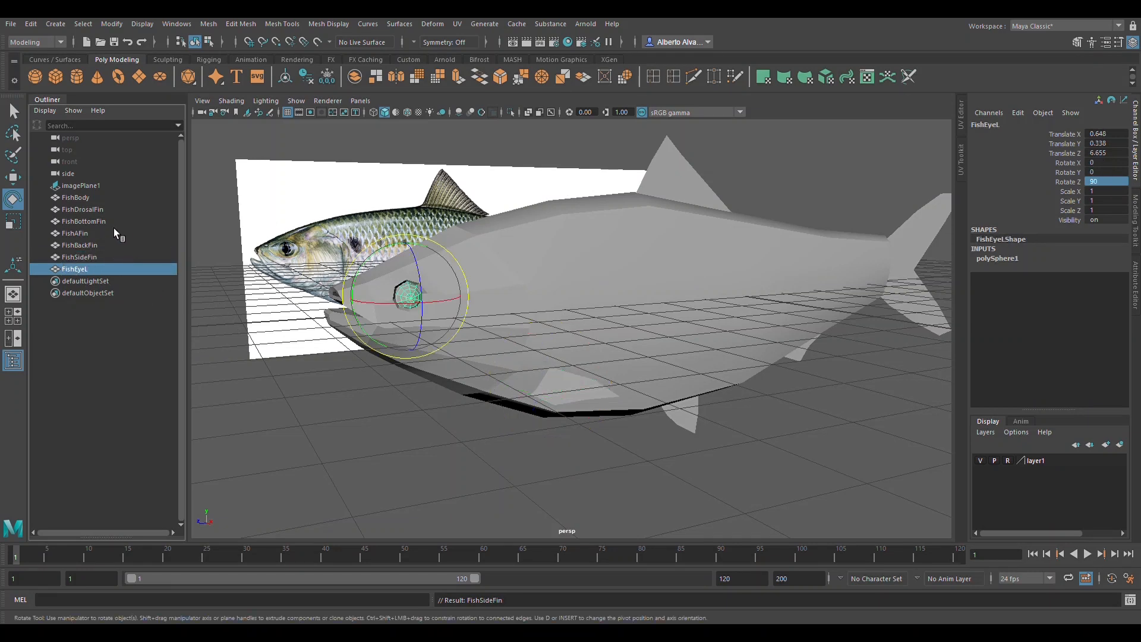
click(104, 261)
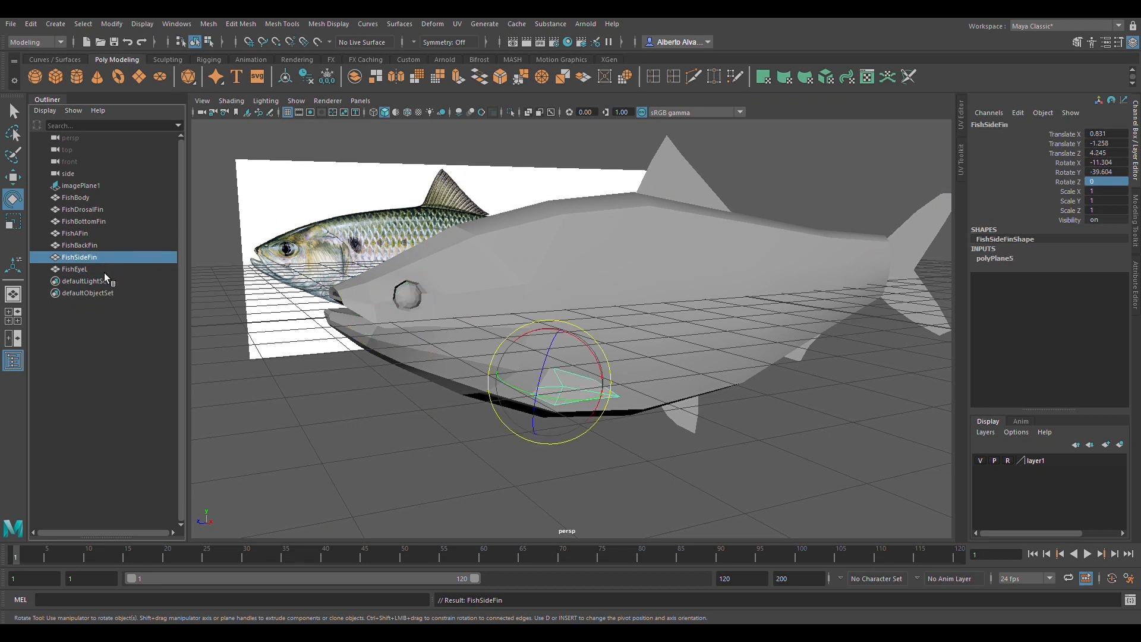
click(105, 271)
click(106, 259)
click(106, 271)
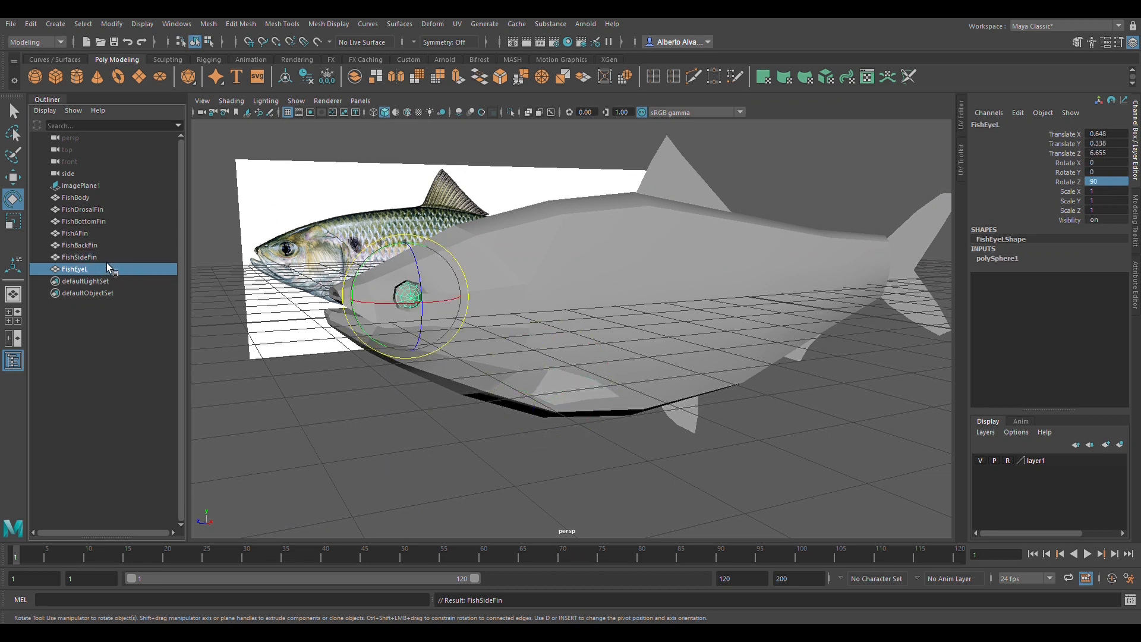
click(106, 262)
click(105, 272)
click(109, 262)
In the top view, move FishEyeL's pivot sideways to the fish's centre line at X 0, snapping it to the grid
click(108, 270)
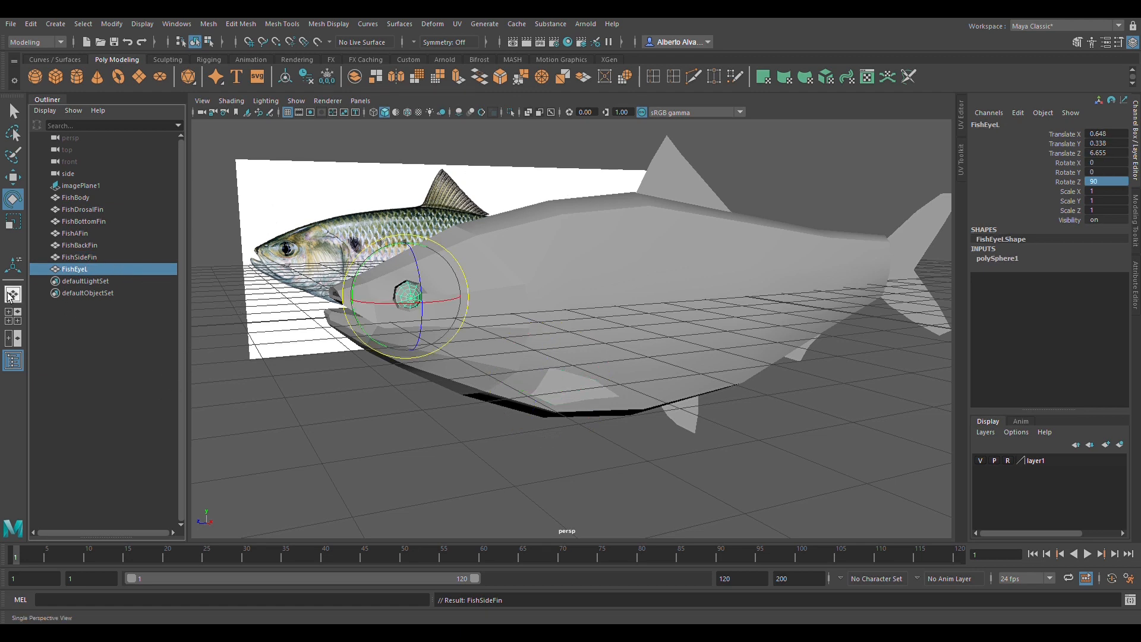
alt+drag(494, 329, 508, 356)
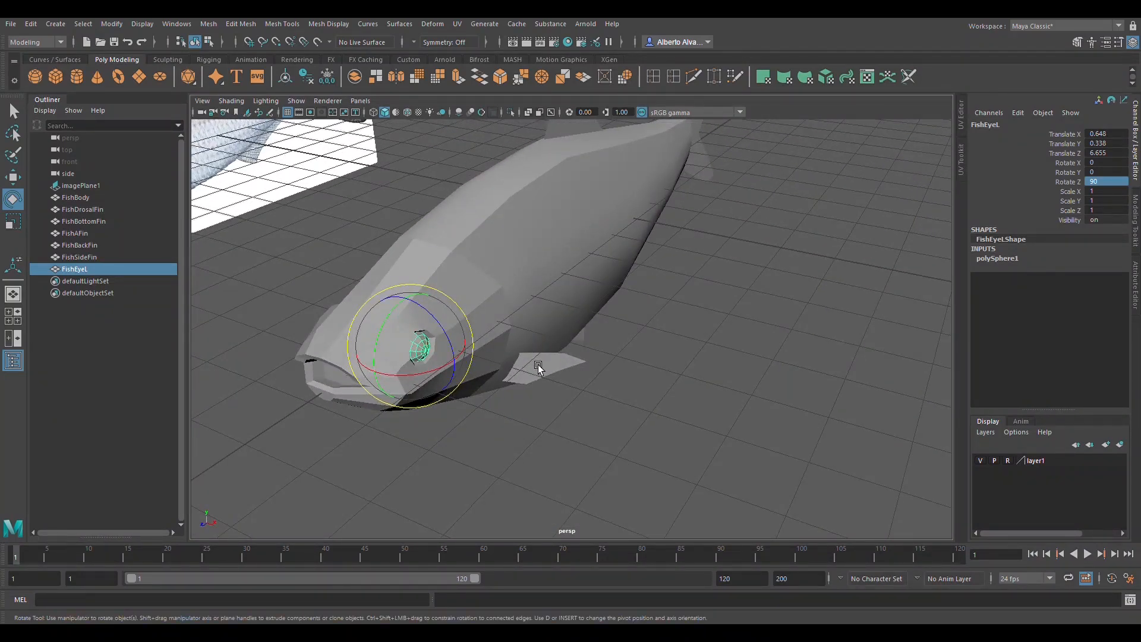
key(space)
key(space)
alt+middle_drag(619, 463, 609, 301)
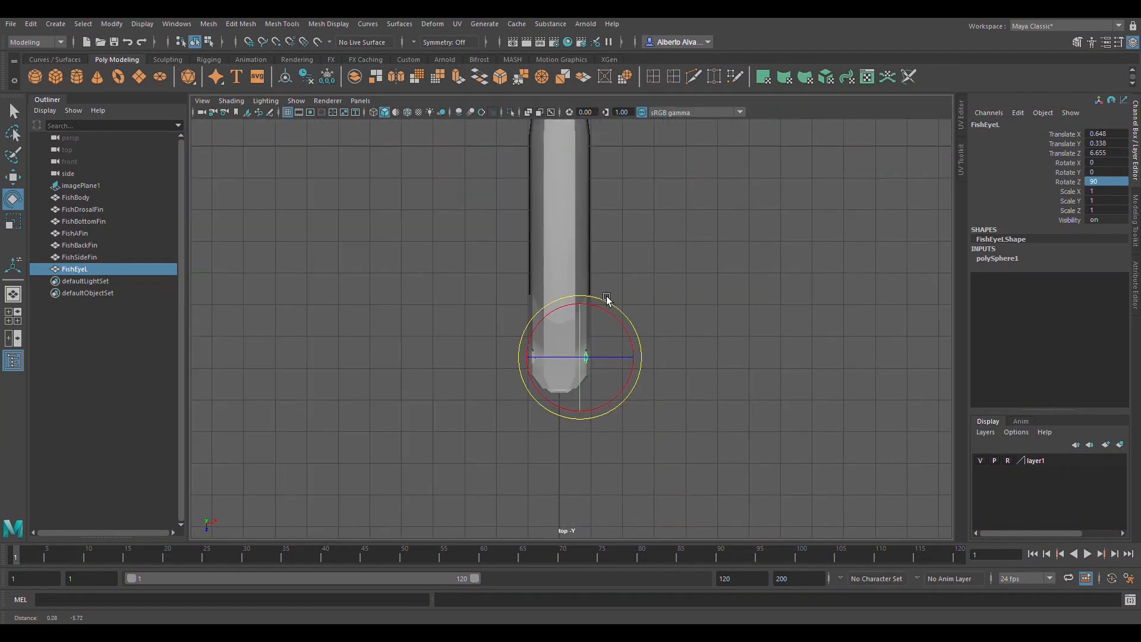
alt+right_drag(609, 300, 588, 412)
mouse_move(588, 413)
alt+middle_down()
mouse_move(555, 403)
mouse_move(585, 409)
alt+middle_up()
key(d)
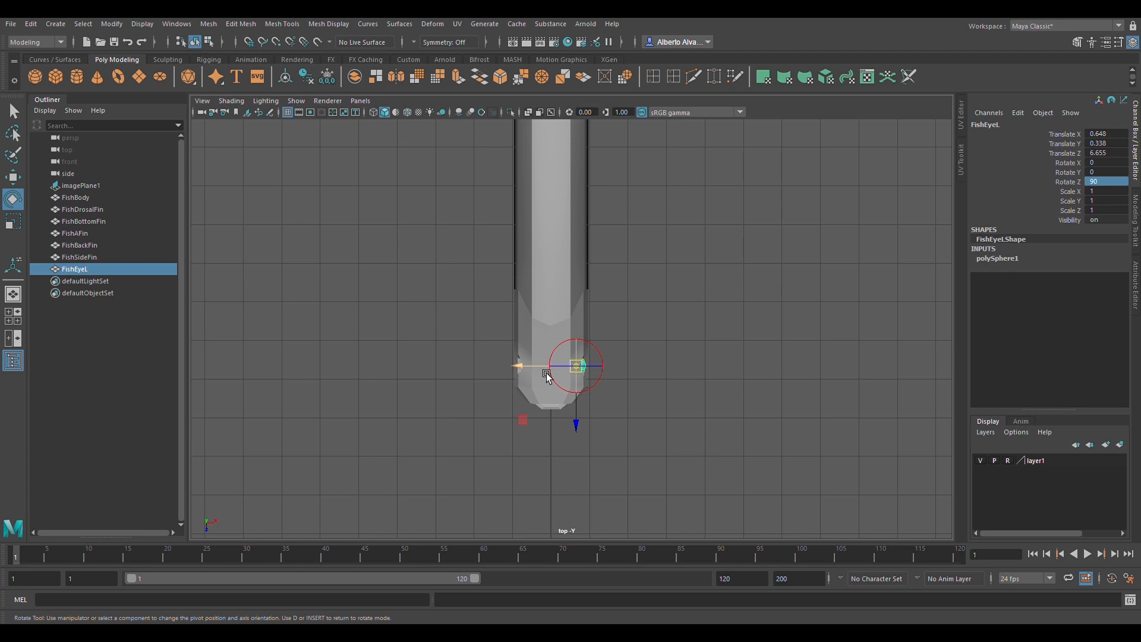
key(x)
drag(525, 373, 555, 386)
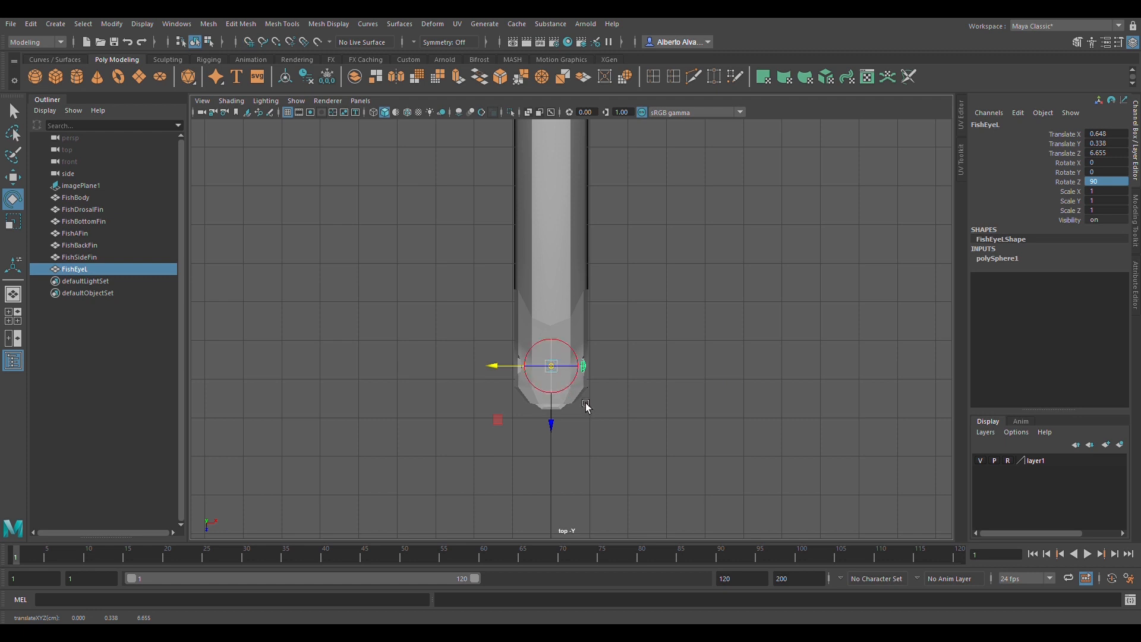
key(e)
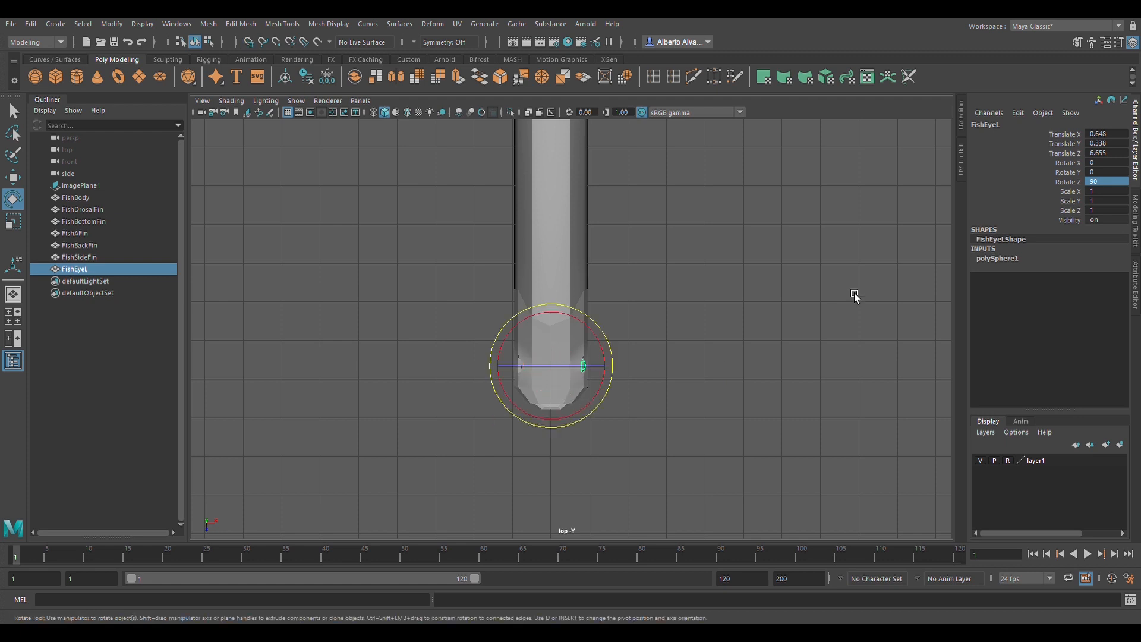
key(space)
key(space)
alt+drag(602, 267, 648, 317)
key(ctrl+d)
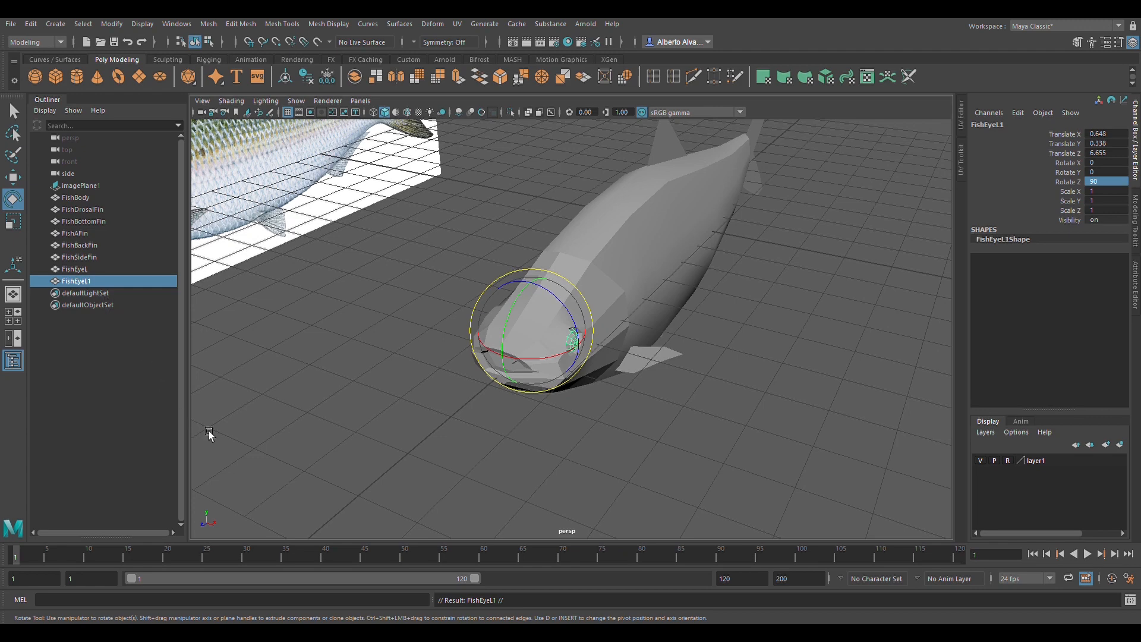
click(19, 362)
click(20, 362)
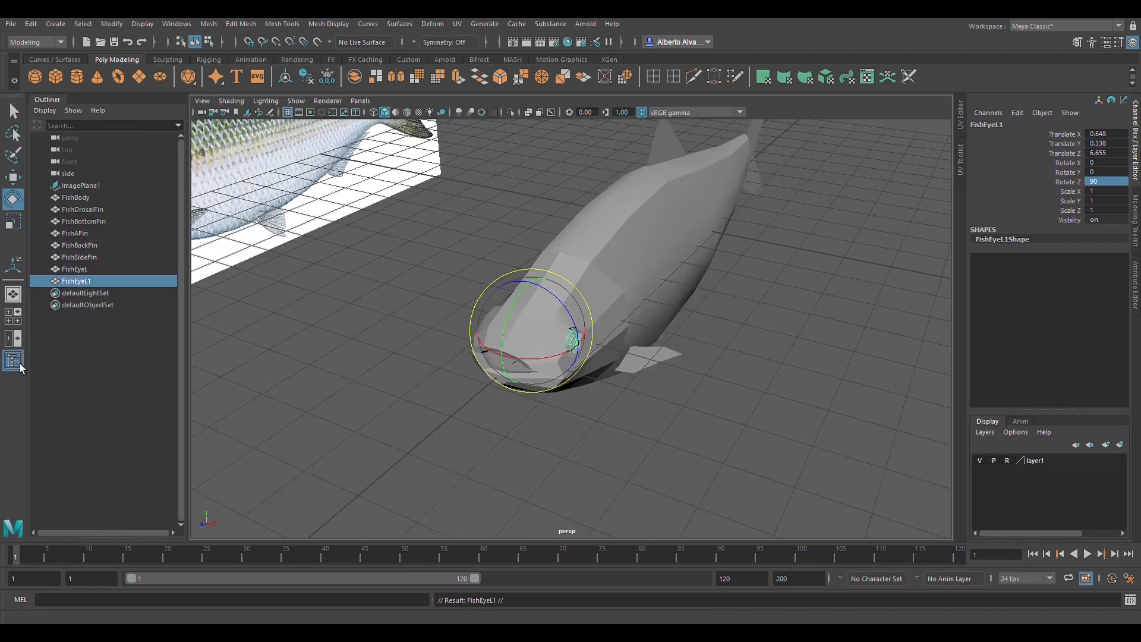
click(20, 363)
click(20, 363)
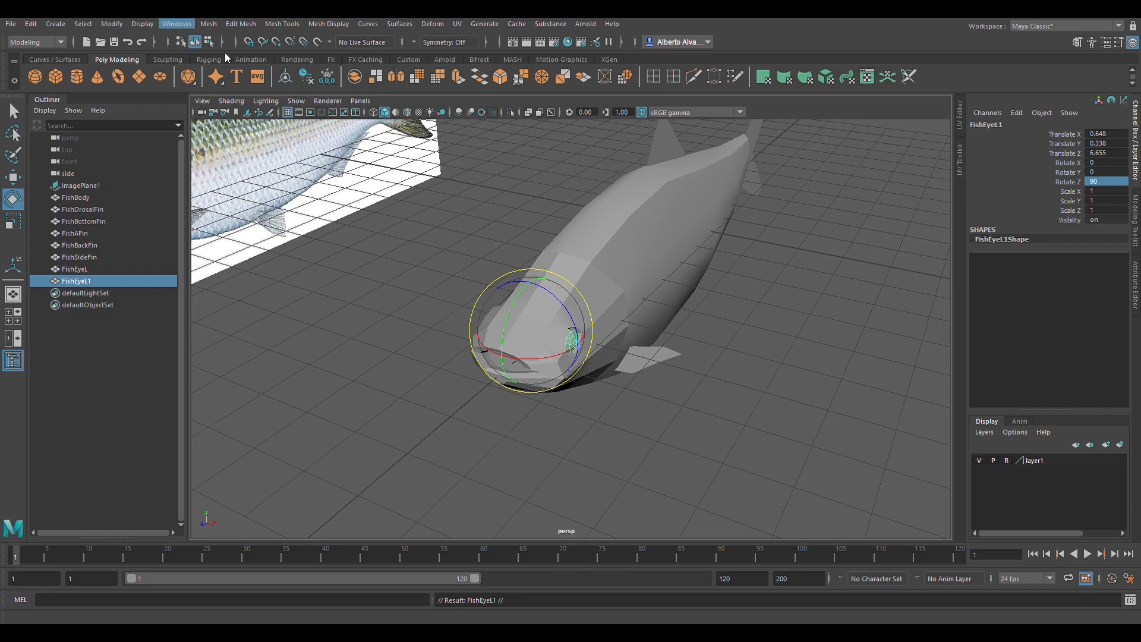
click(114, 427)
click(83, 282)
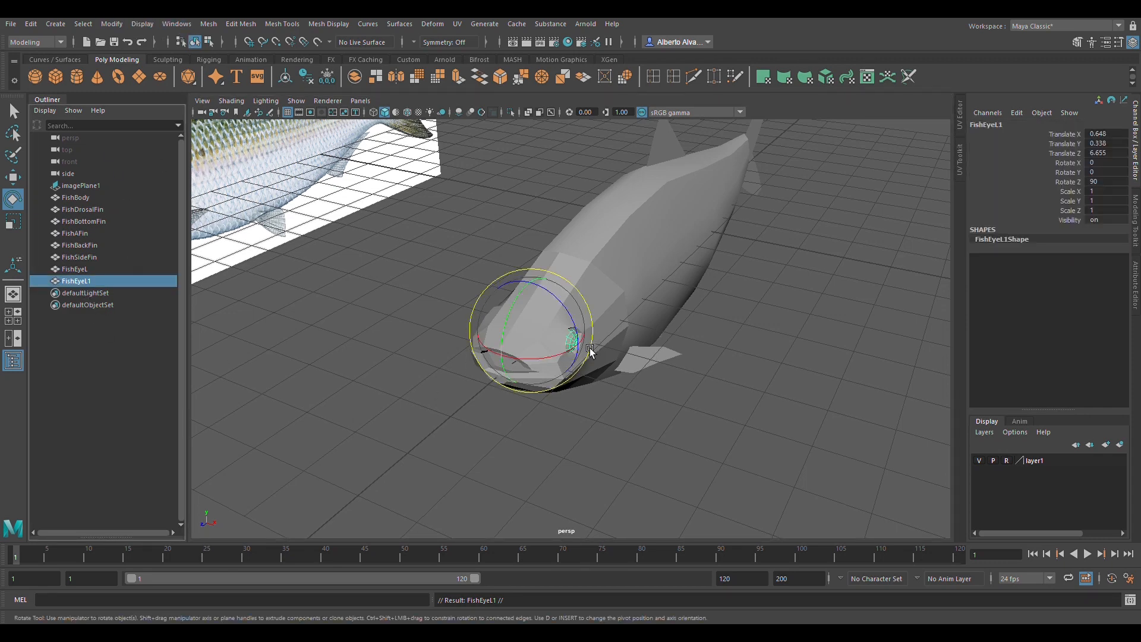
alt+drag(591, 352, 621, 355)
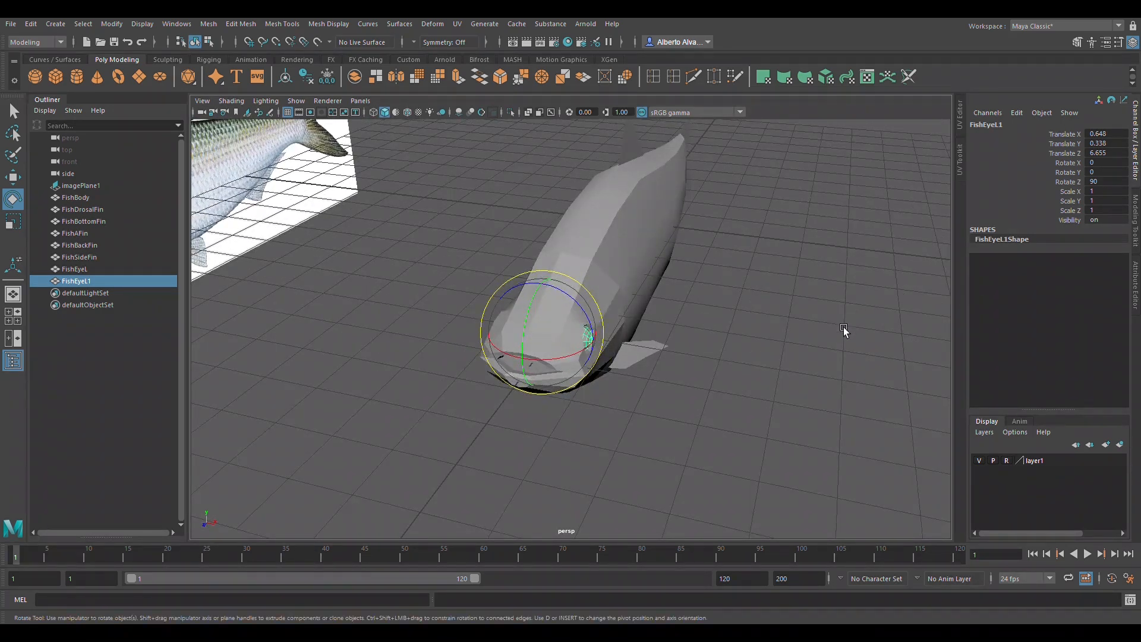
key(ctrl+z)
key(ctrl+z)
key(ctrl+z)
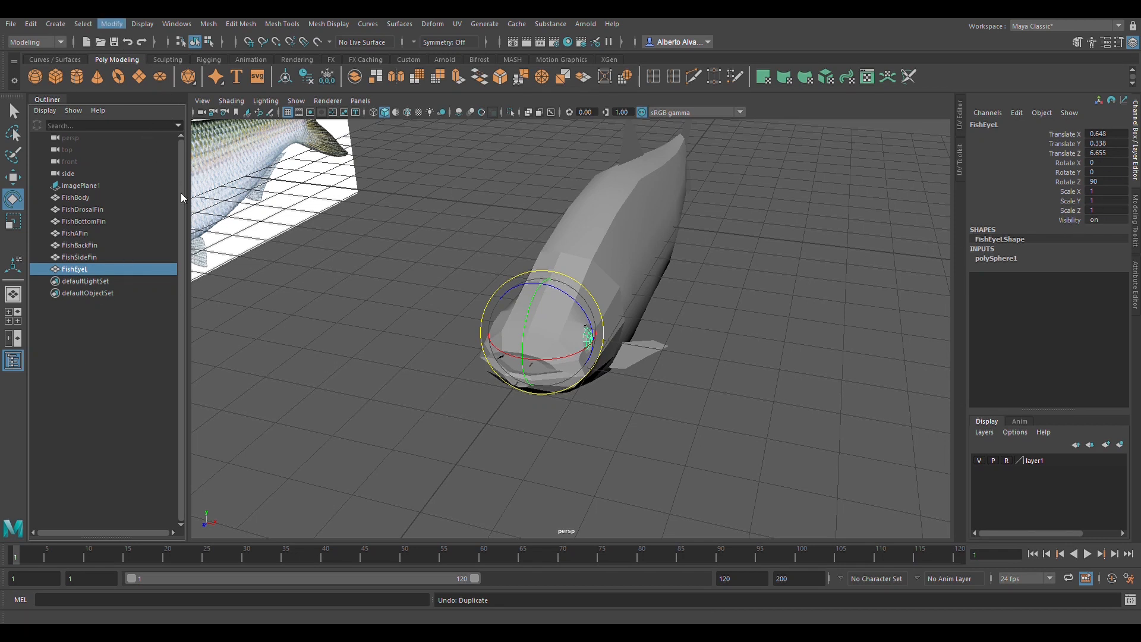
Freeze FishEyeL's transformations and mirror a duplicate of it to the opposite side of the head with Scale X -1
click(190, 84)
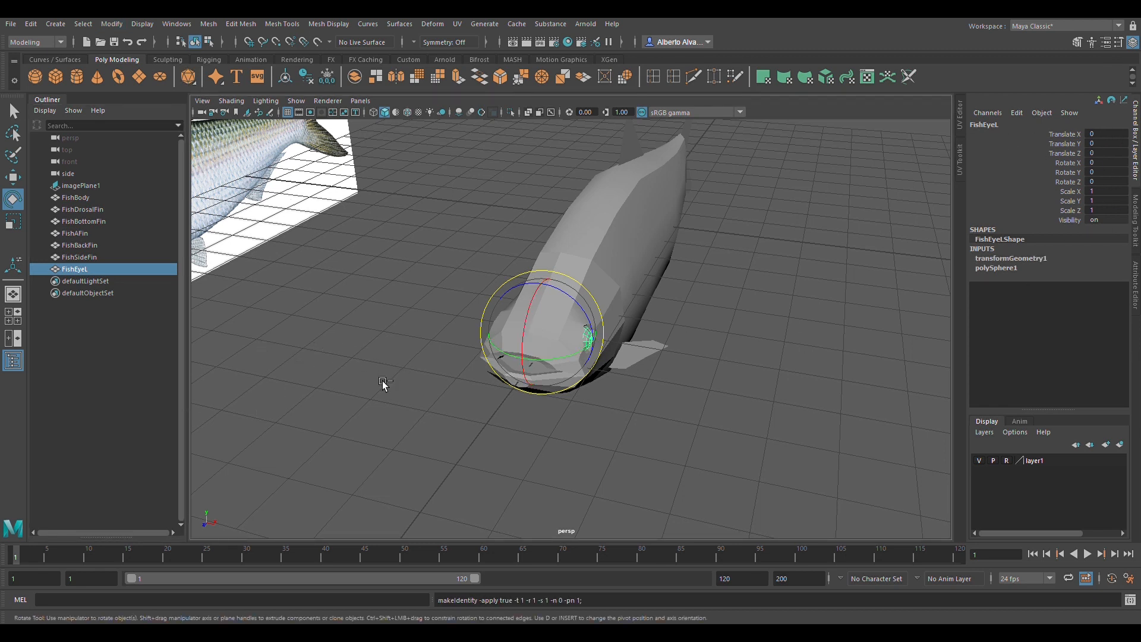
key(ctrl+d)
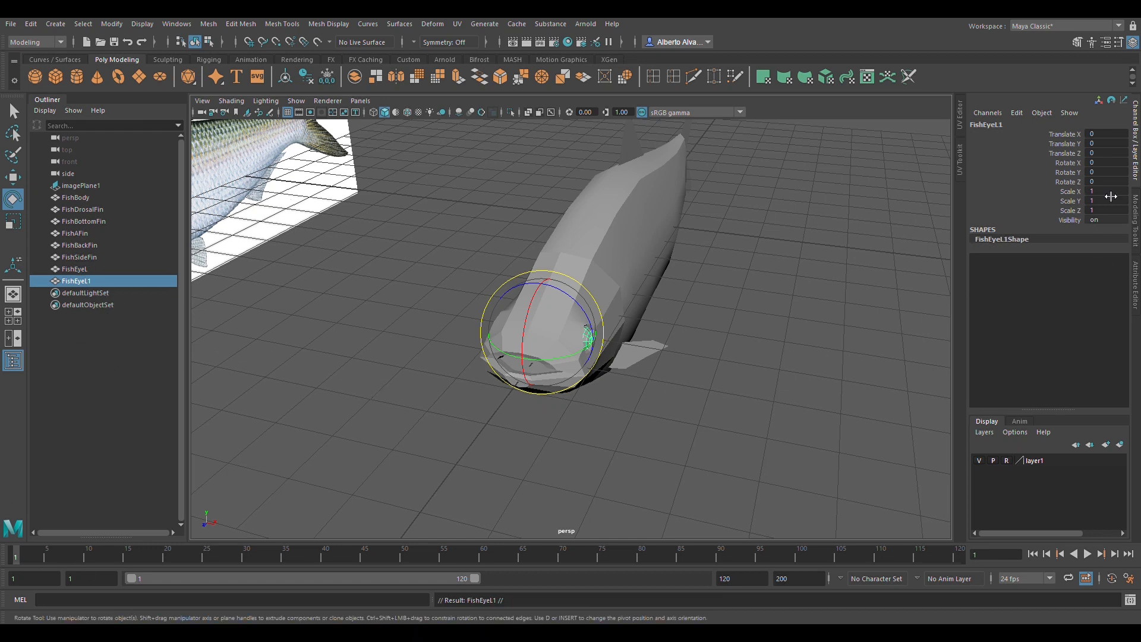
double_click(1107, 191)
text(-1)
key(Return)
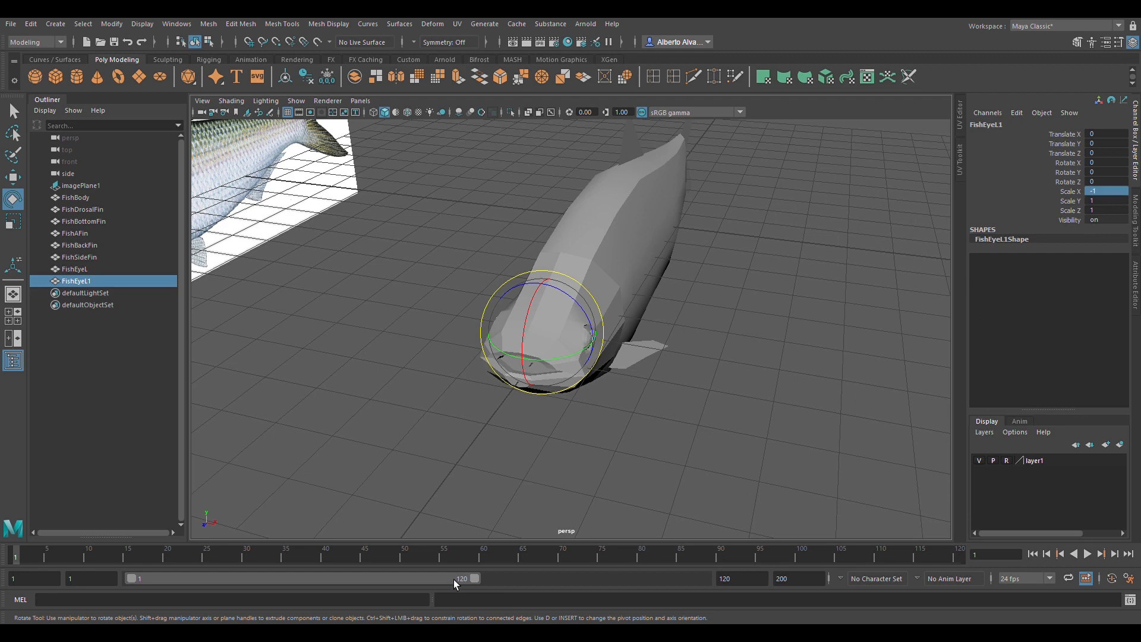
alt+drag(624, 439, 621, 340)
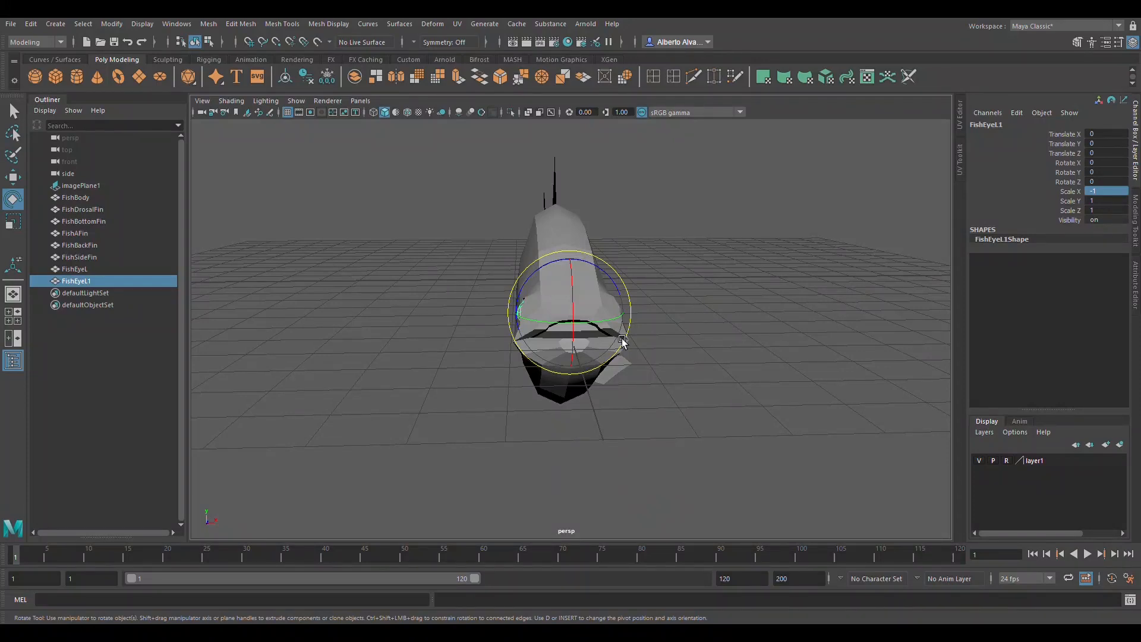
Rename the mirrored eye copy FishEyeL1 as FishEyeR
double_click(90, 281)
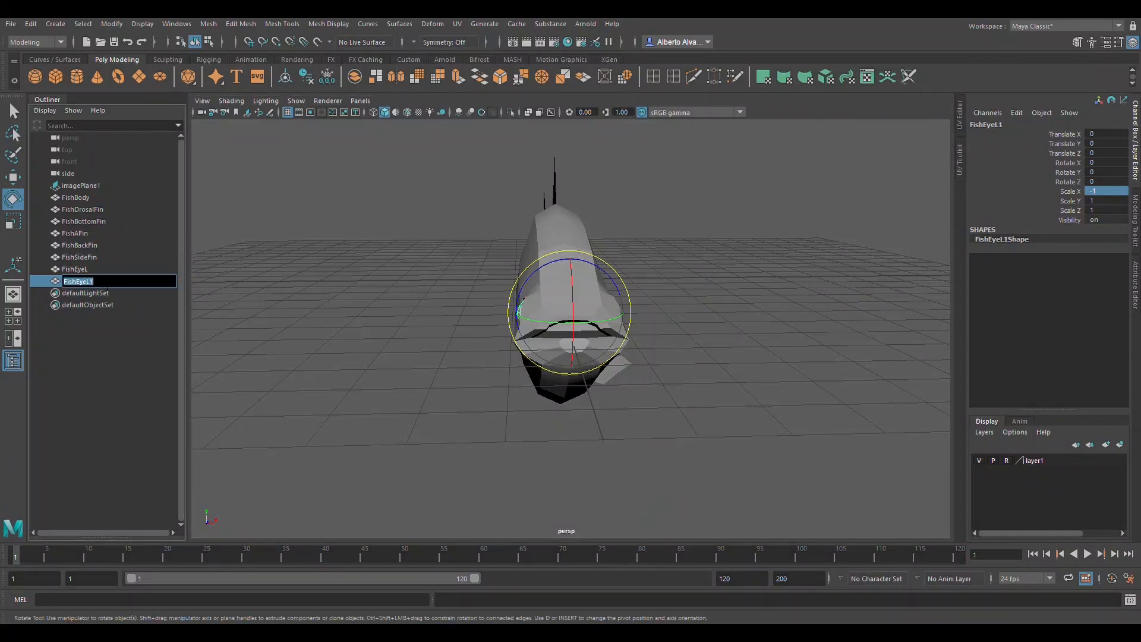
click(107, 284)
key(Return)
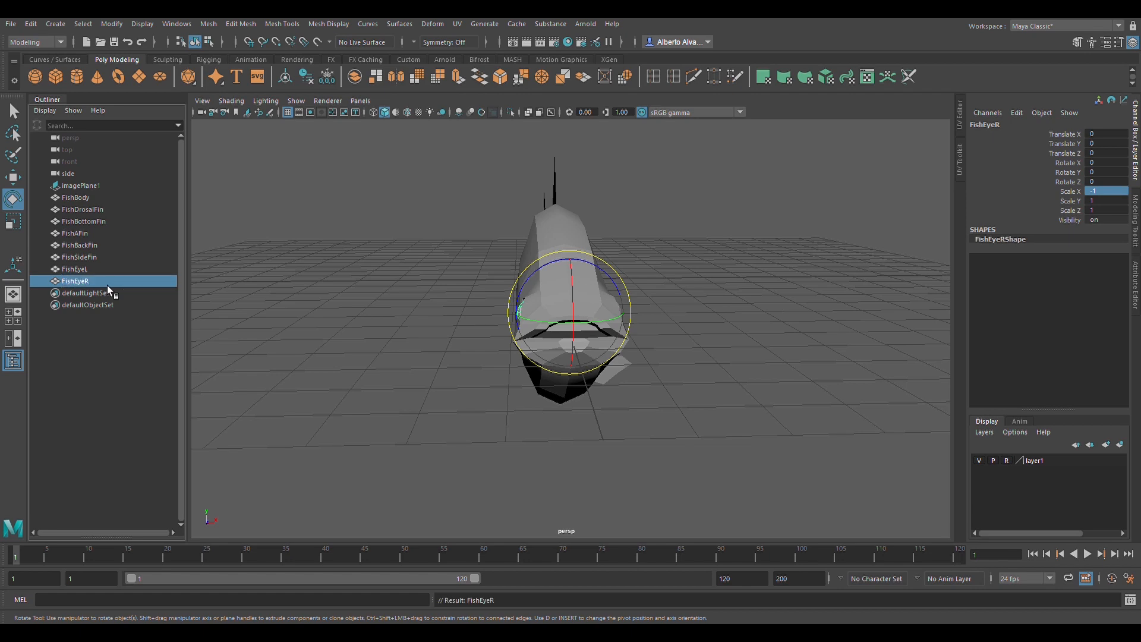
Center the pivots of FishEyeL and FishEyeR on their own geometry
alt+drag(579, 289, 594, 308)
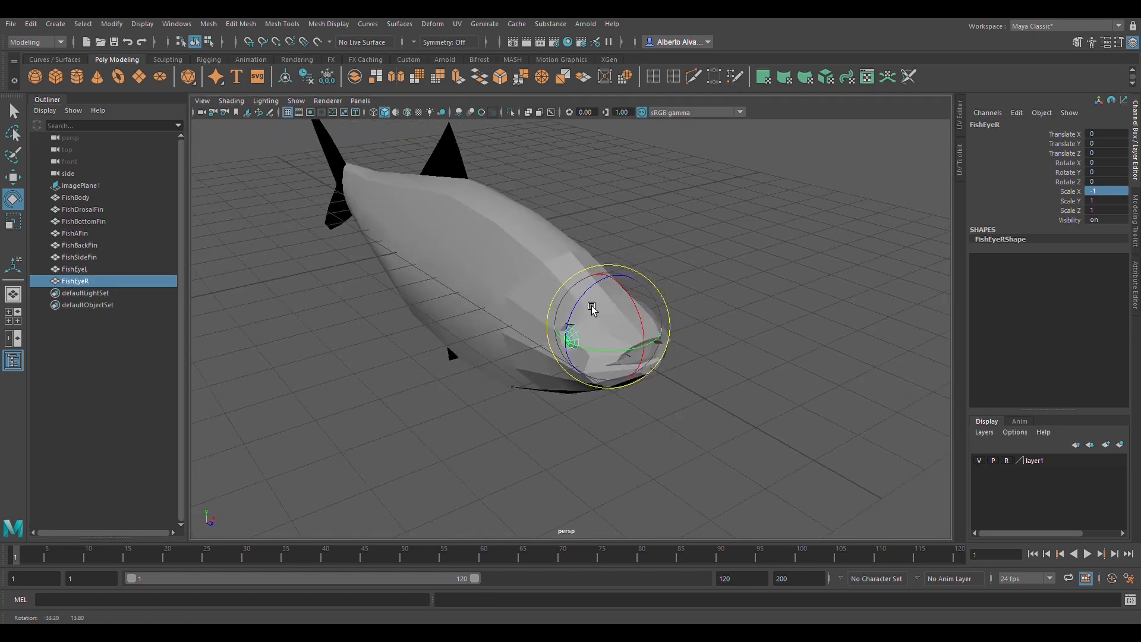
scroll(601, 326, up, 5)
alt+drag(593, 365, 647, 311)
key(ctrl+z)
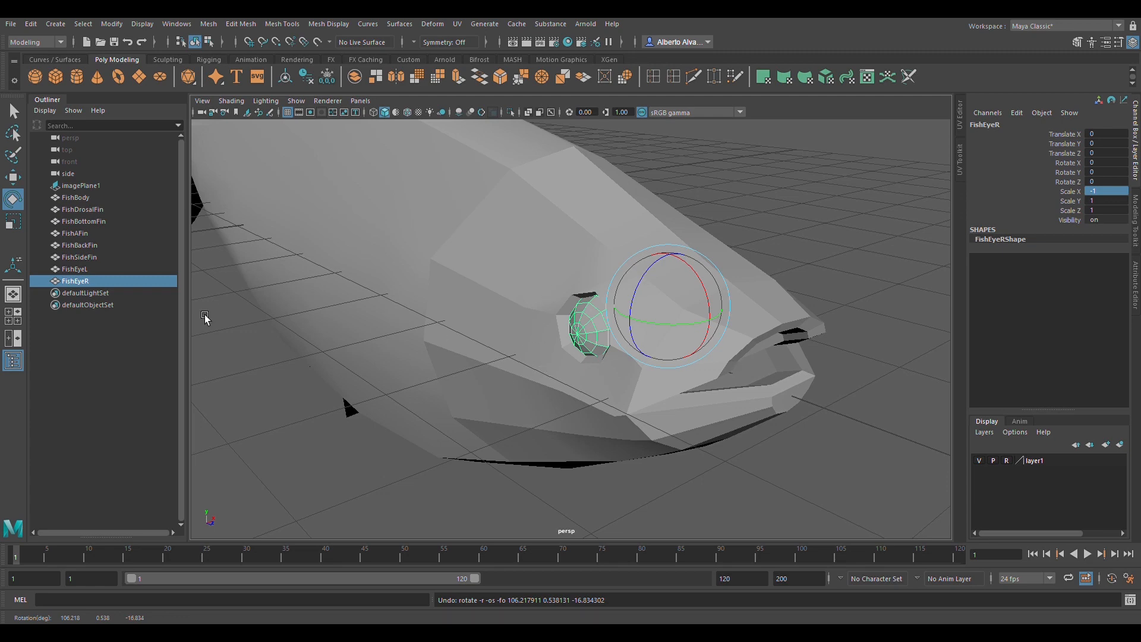
click(99, 270)
alt+drag(672, 284, 580, 284)
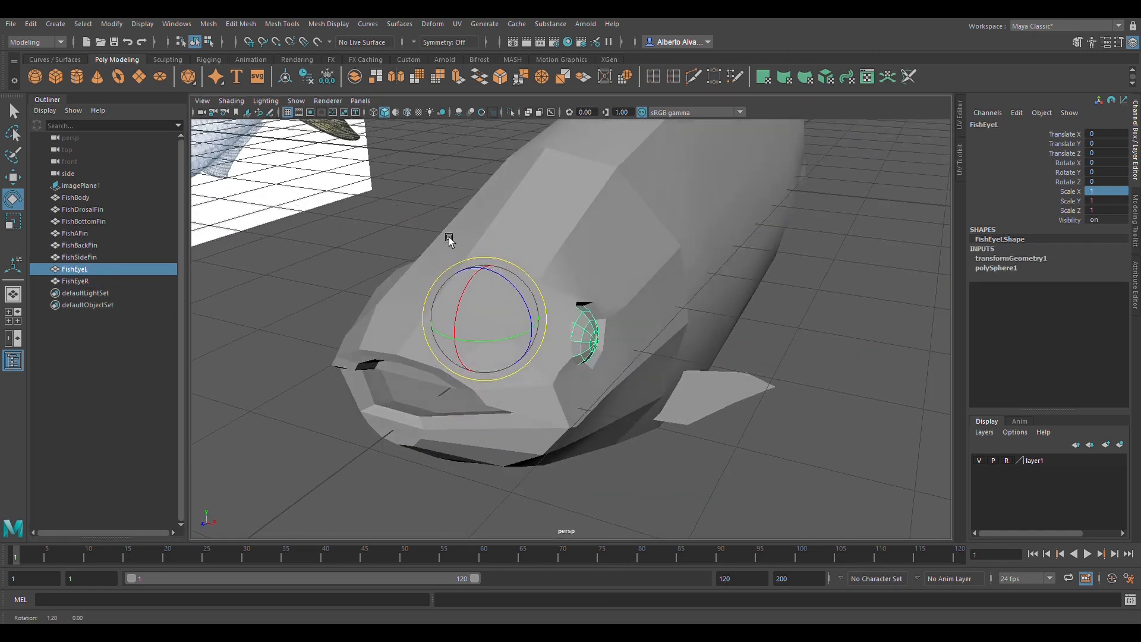
alt+drag(448, 237, 404, 223)
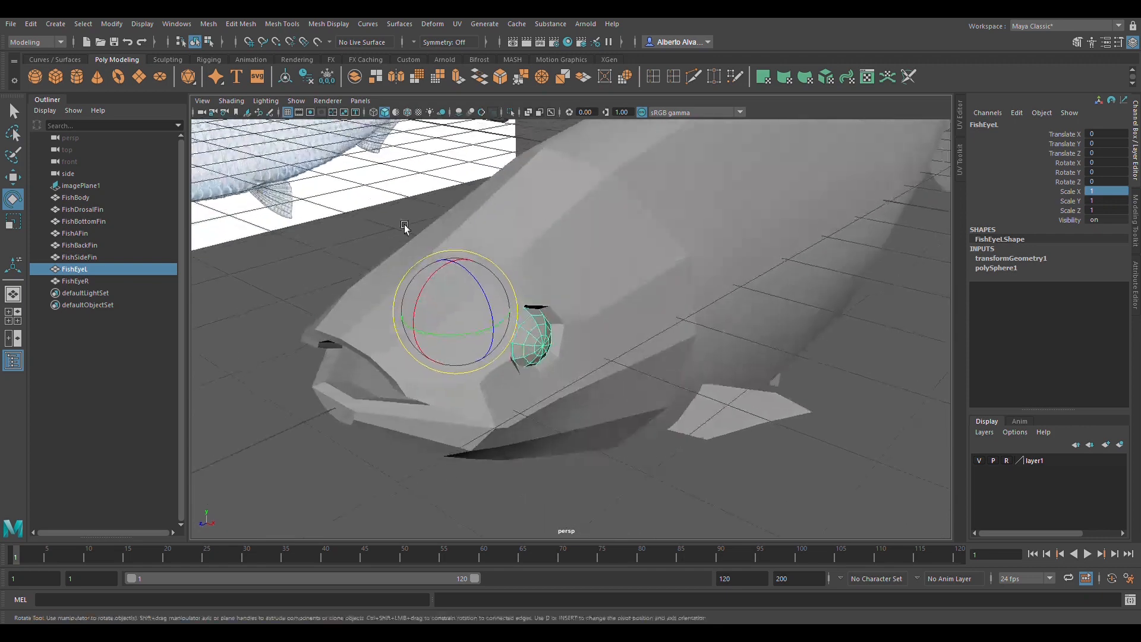
click(167, 115)
alt+drag(560, 318, 607, 302)
click(69, 281)
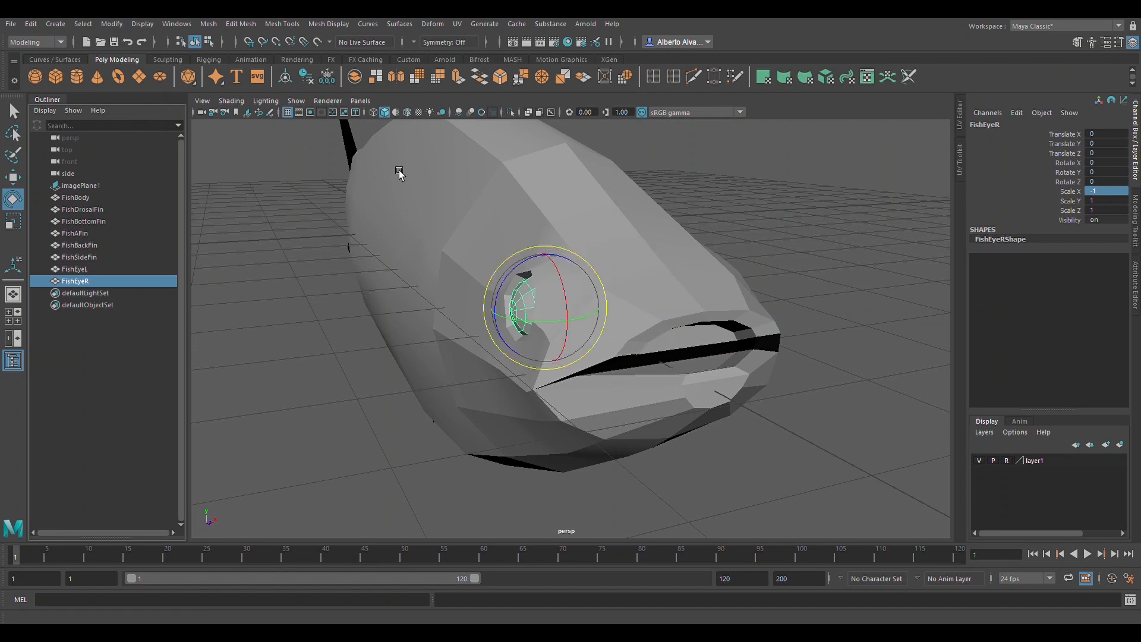
alt+drag(693, 385, 629, 394)
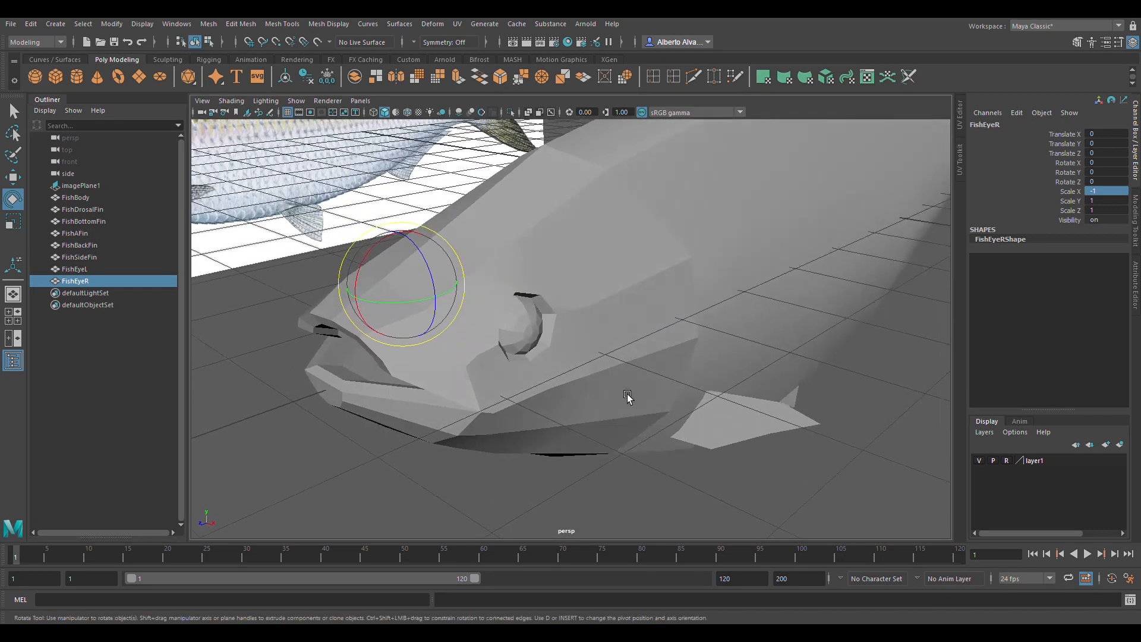
Freeze FishSideFin's transformations and, in the top view, move its pivot sideways to the fish's centre line
click(747, 435)
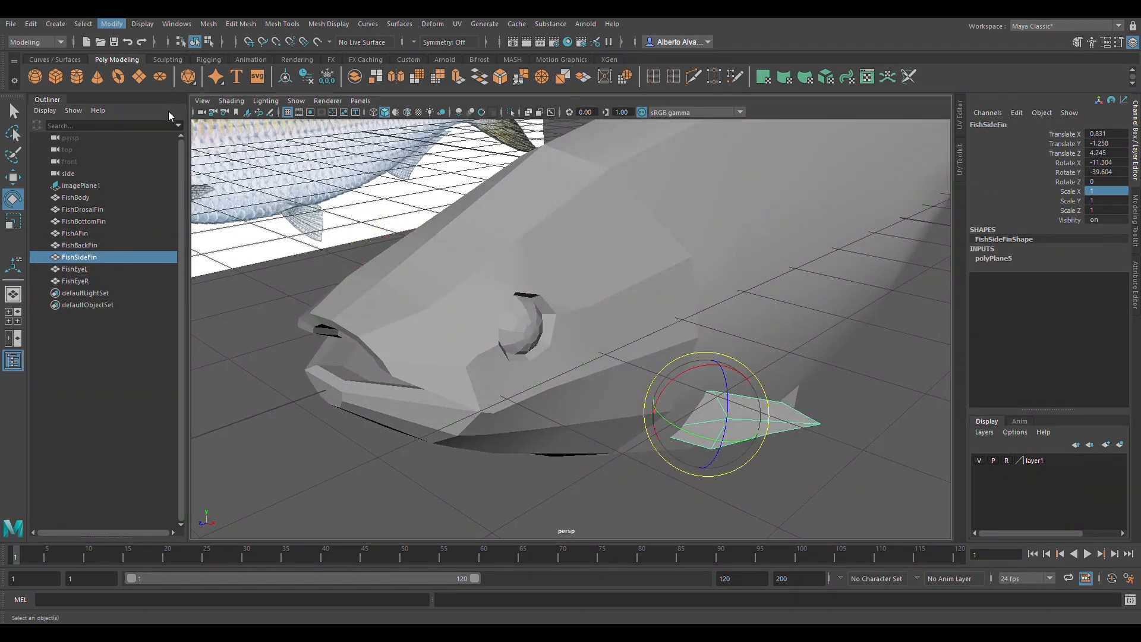
click(181, 81)
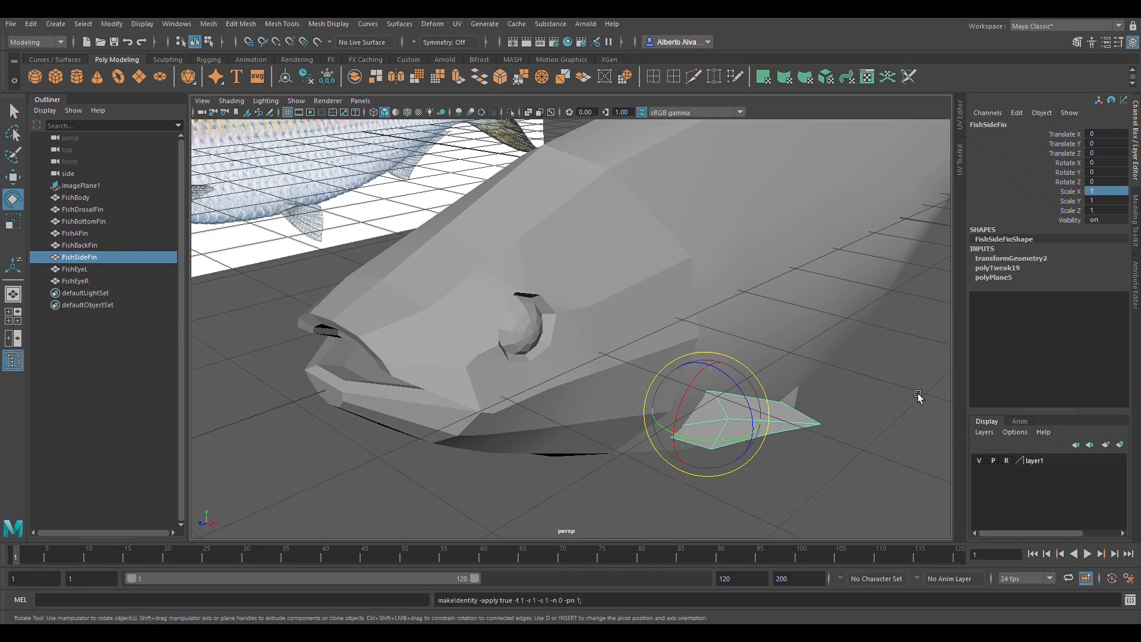
key(space)
key(space)
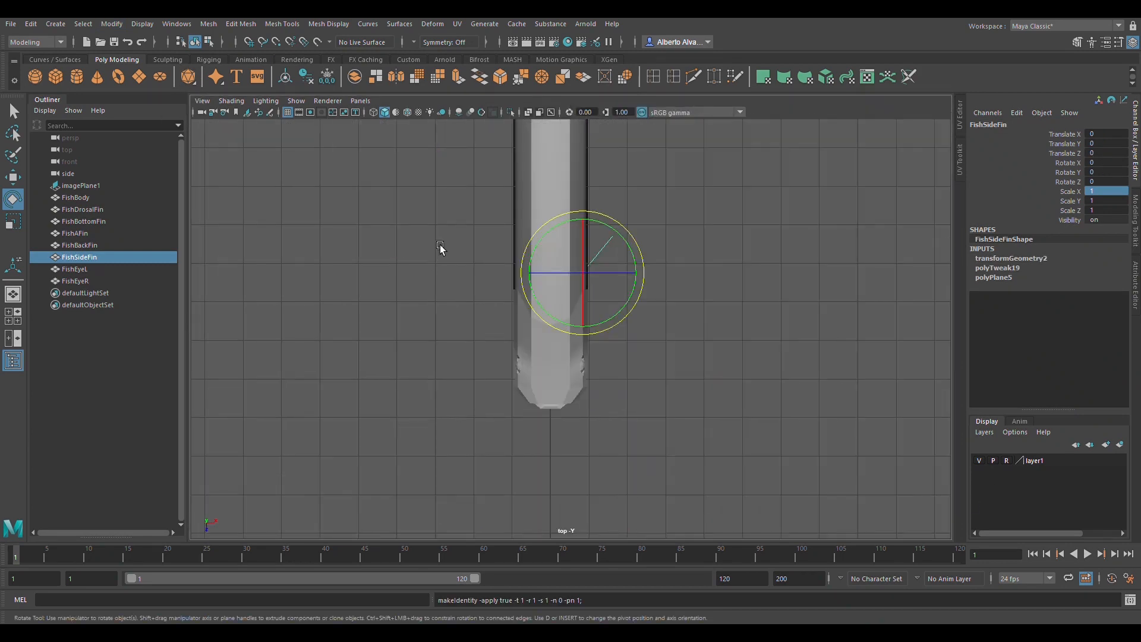
scroll(558, 319, up, 3)
key(d)
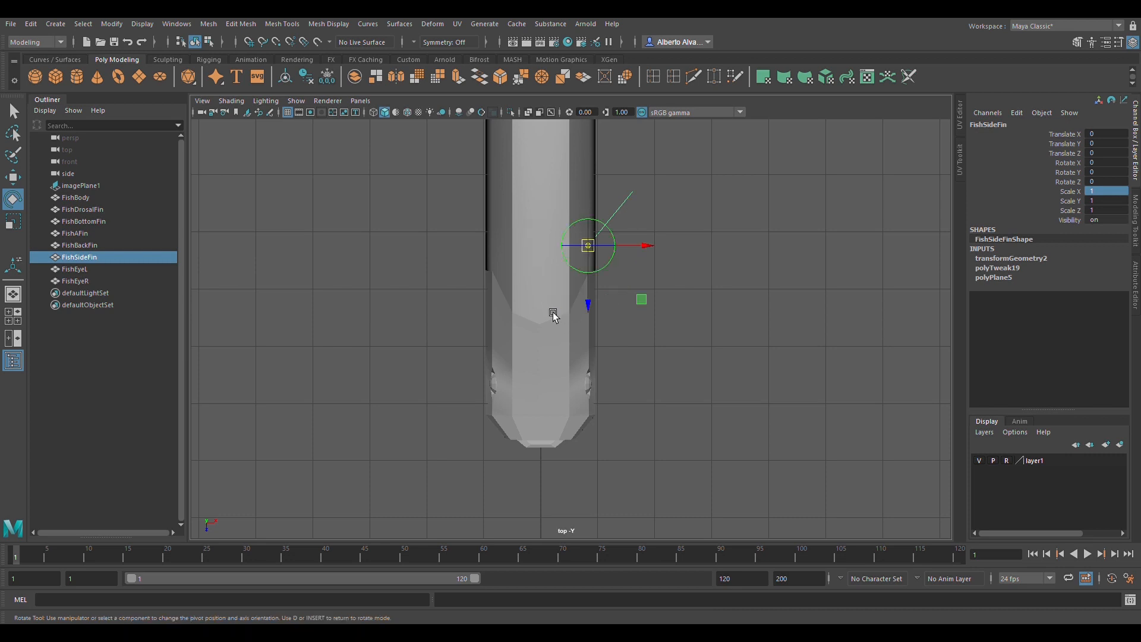
drag(658, 254, 583, 247)
key(d)
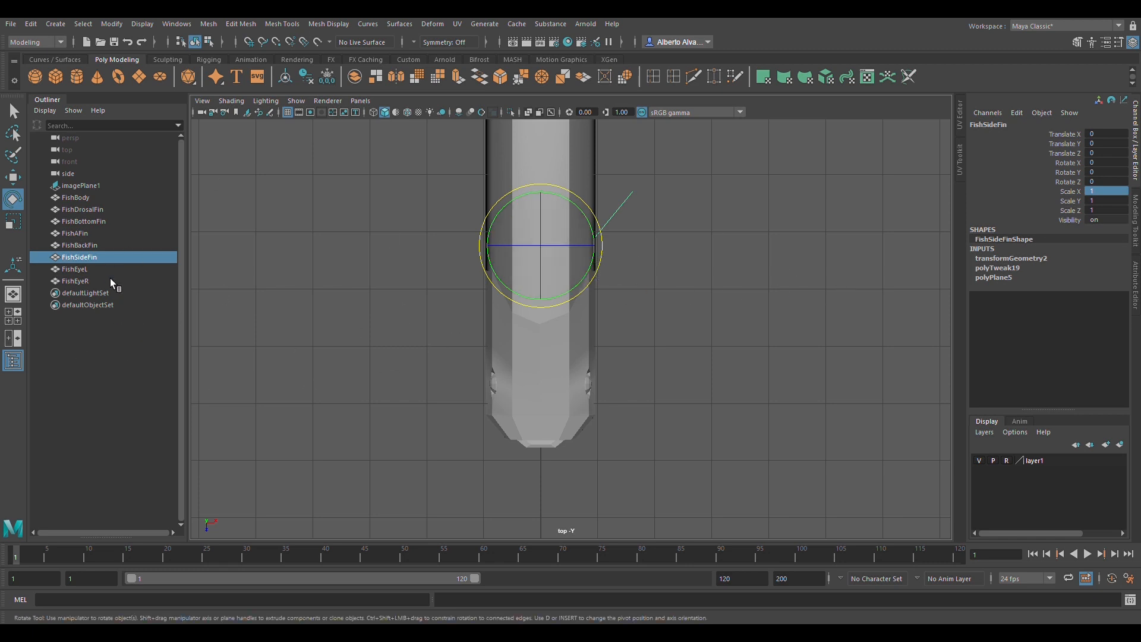
Duplicate FishSideFin and mirror the copy to the opposite side of the body by setting its Scale X to -1
key(ctrl+d)
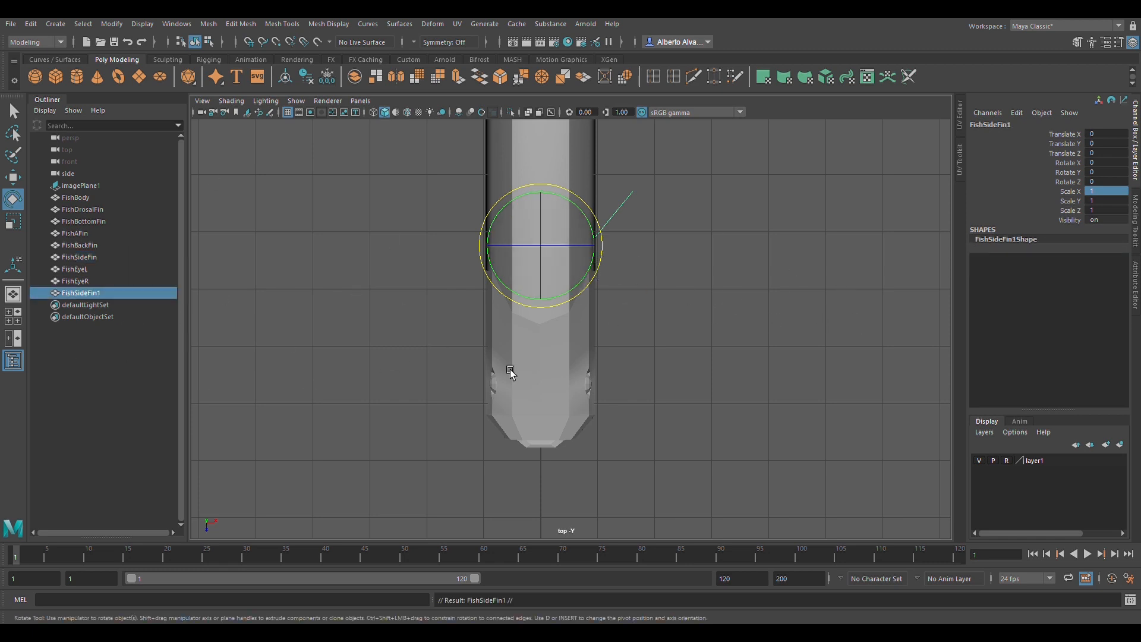
click(1109, 192)
text(-1)
key(Return)
key(space)
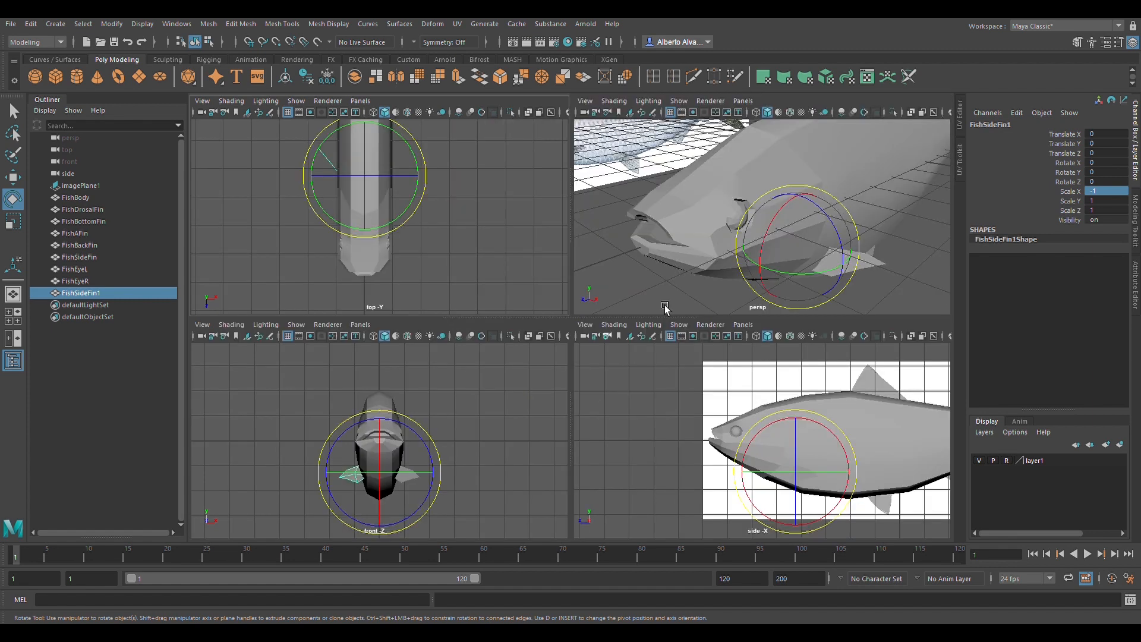
Center the pivot of the mirrored side fin on its own geometry
alt+drag(708, 268, 751, 209)
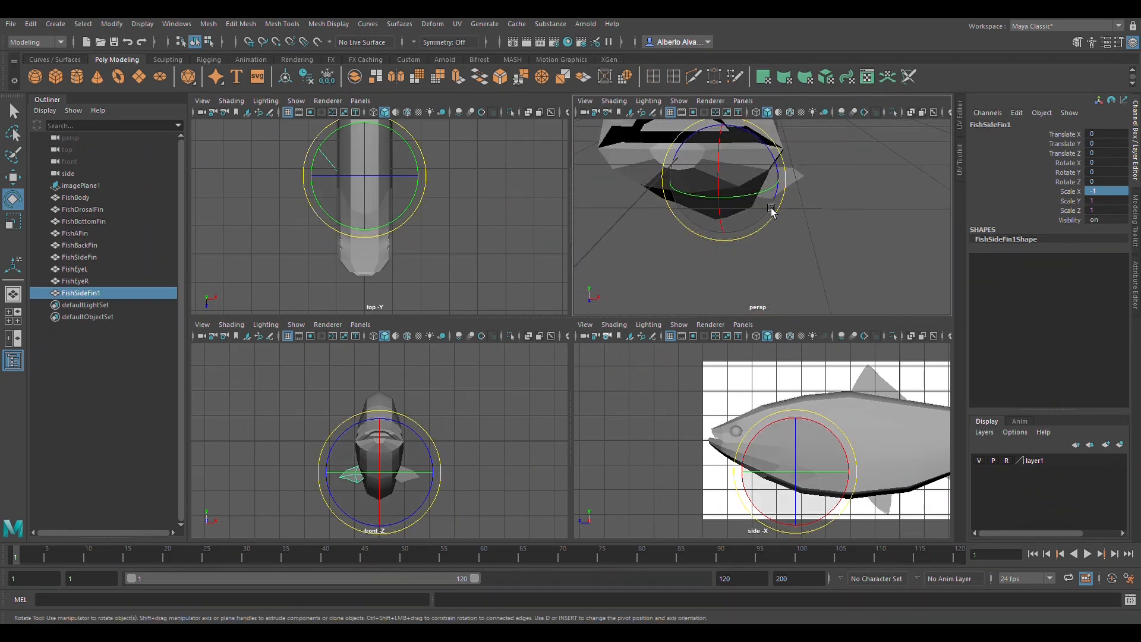
alt+middle_drag(729, 236, 758, 261)
alt+drag(757, 261, 576, 240)
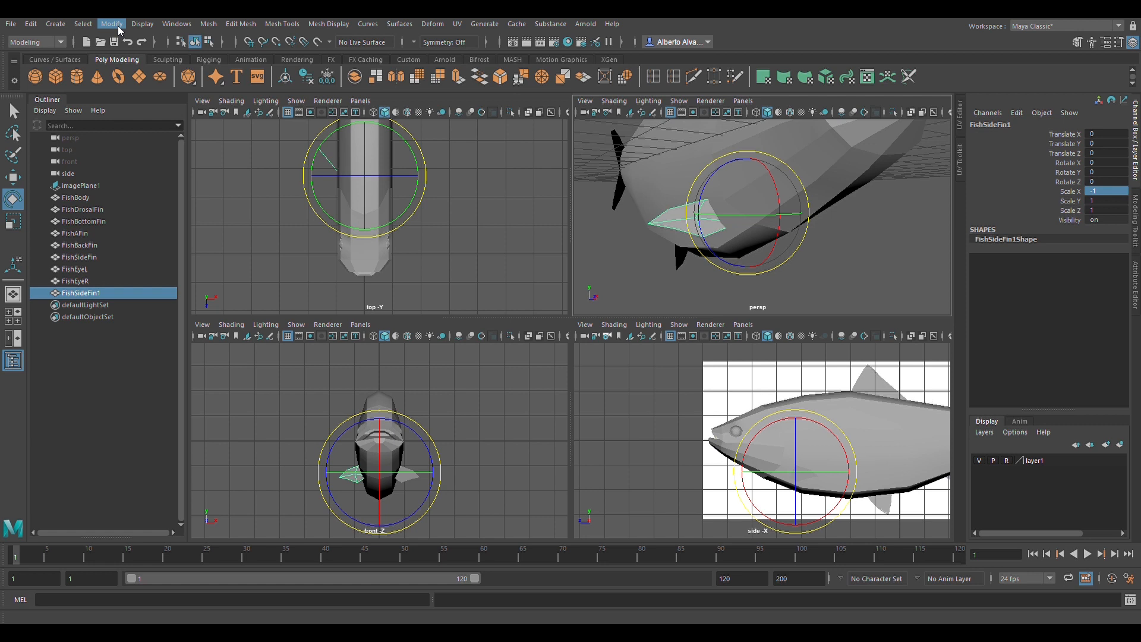
click(160, 110)
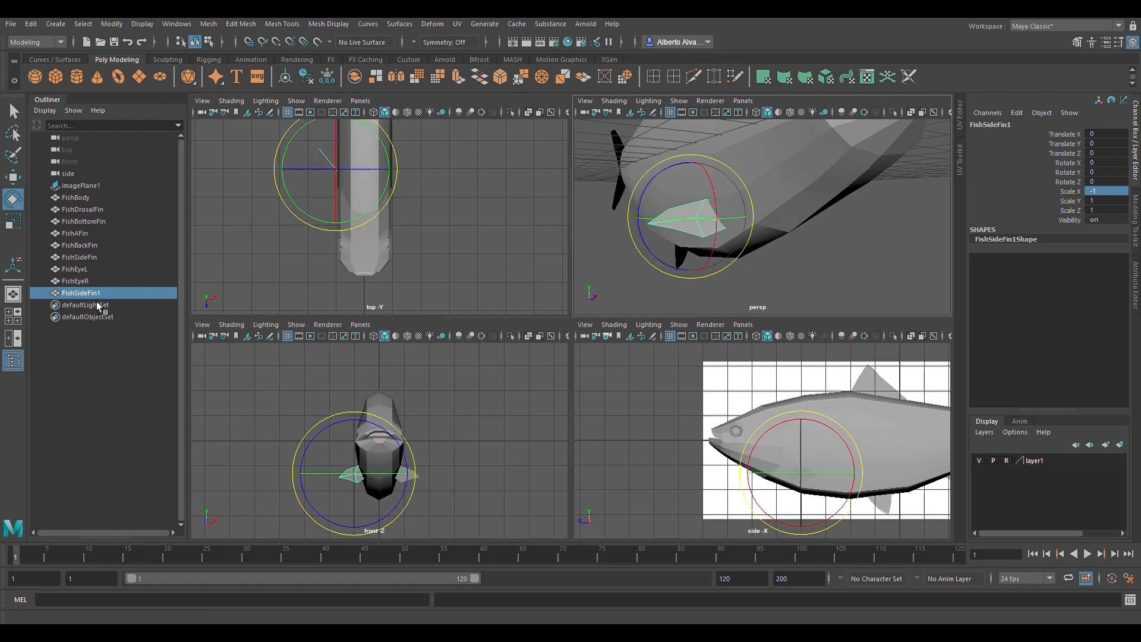
Rename the mirrored side fin as FishSideFinR and the original side fin as FishSideFinL
double_click(116, 297)
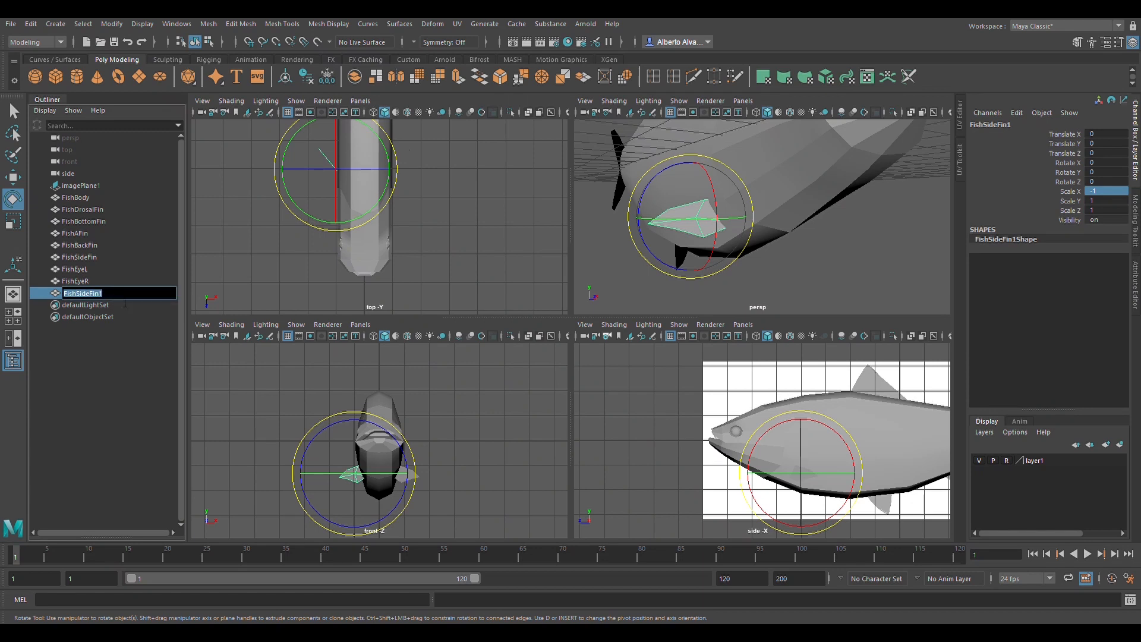
key(Right)
key(Return)
double_click(106, 259)
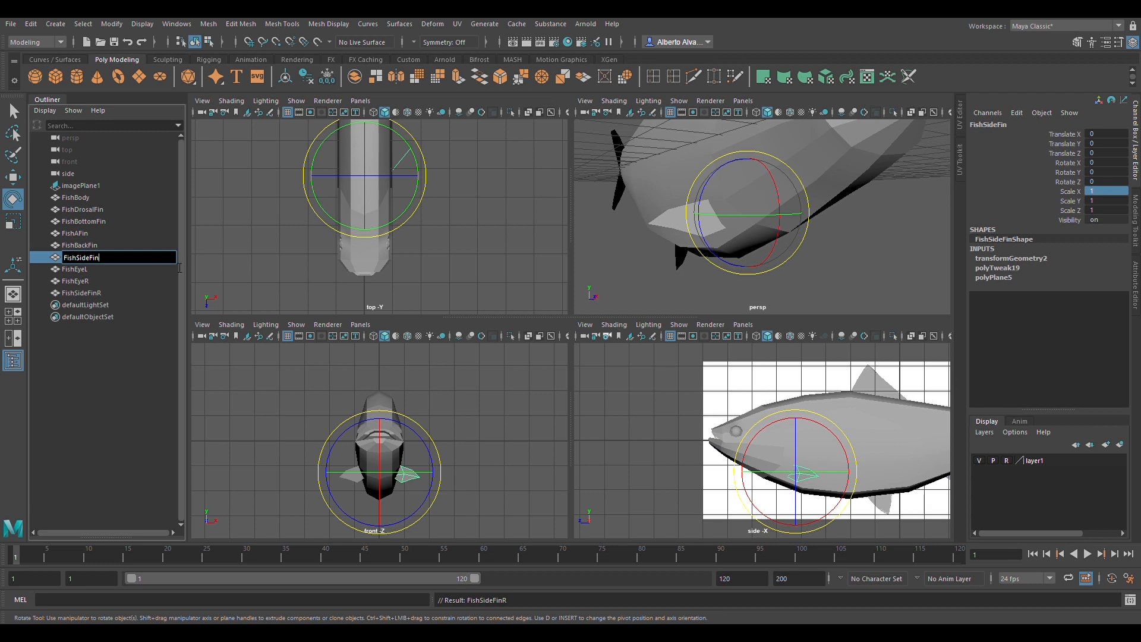
key(Return)
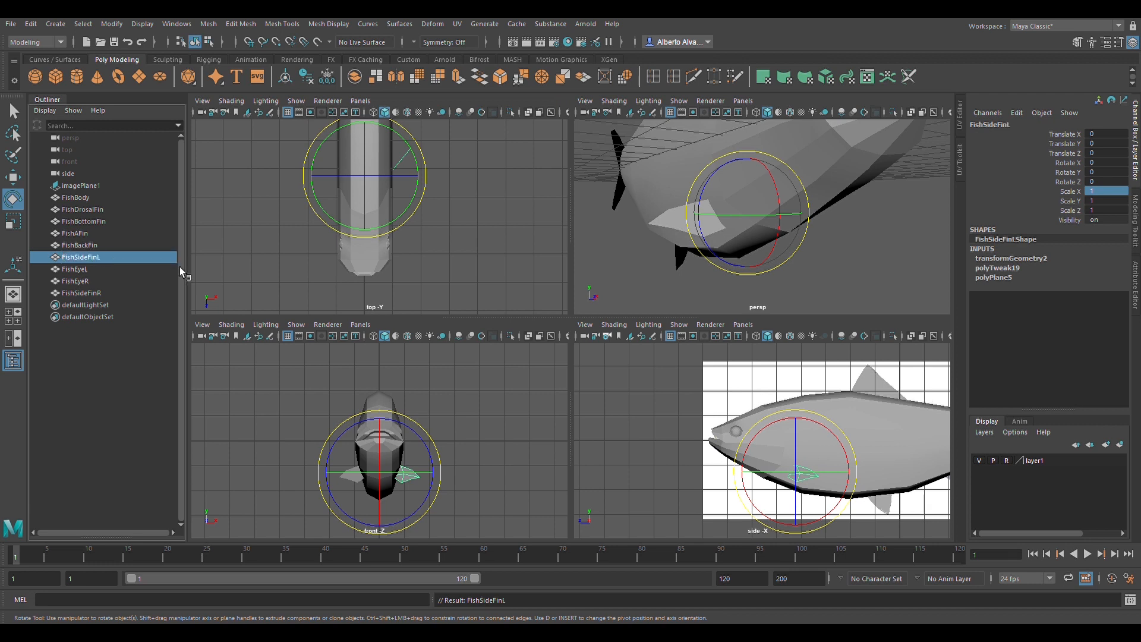
Reorder the scene list so FishSideFinR sits directly below FishSideFinL without being parented to it
click(95, 297)
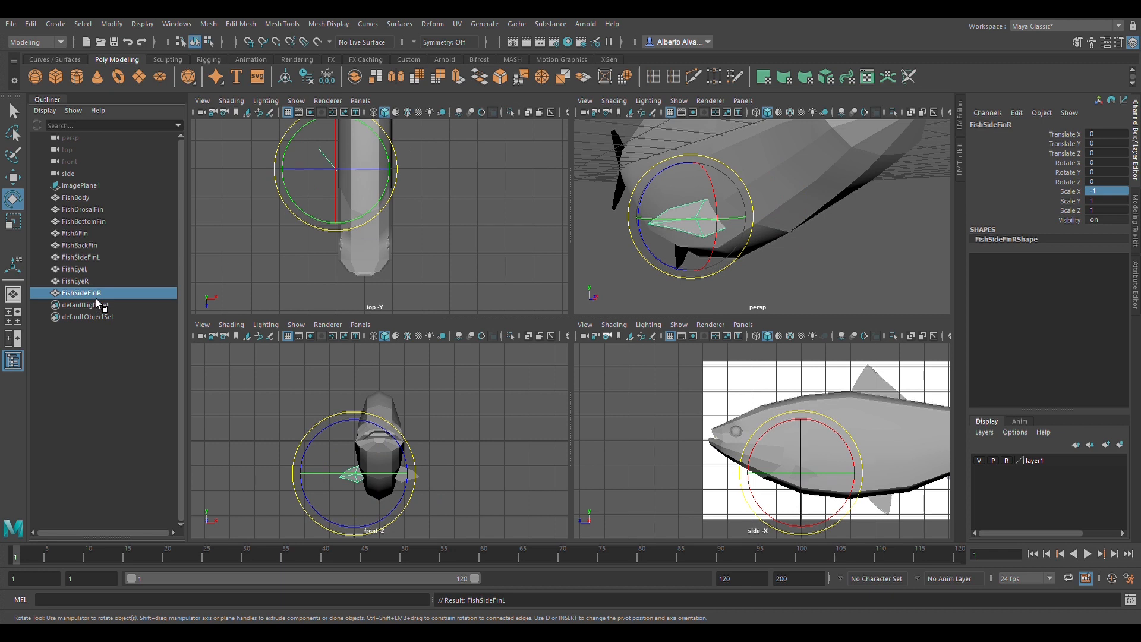
middle_drag(95, 299, 112, 261)
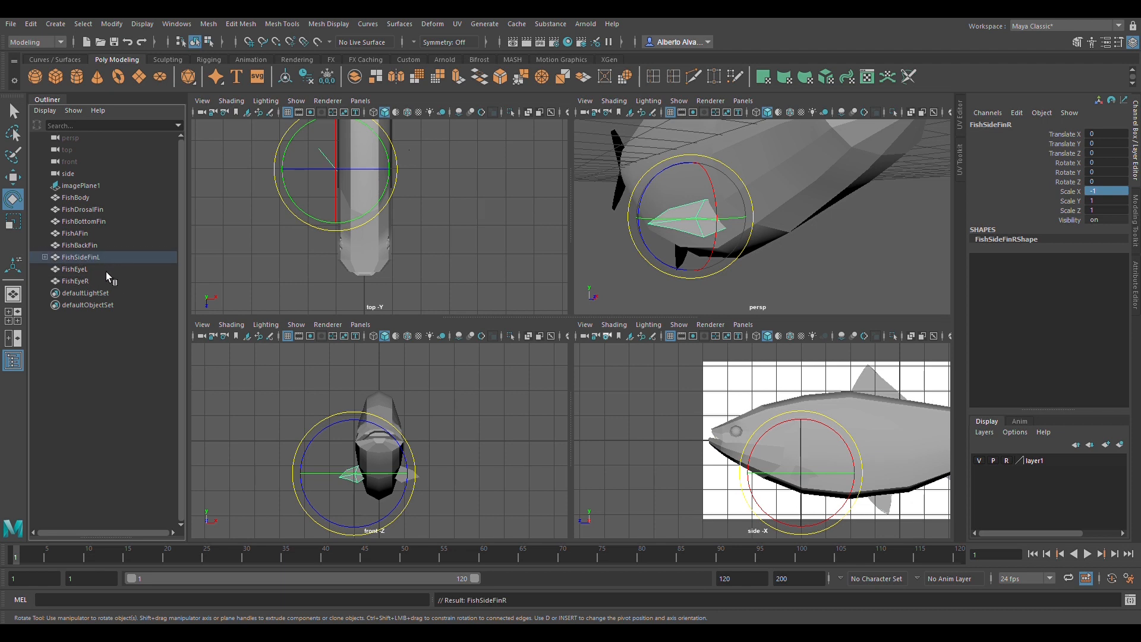
key(ctrl+z)
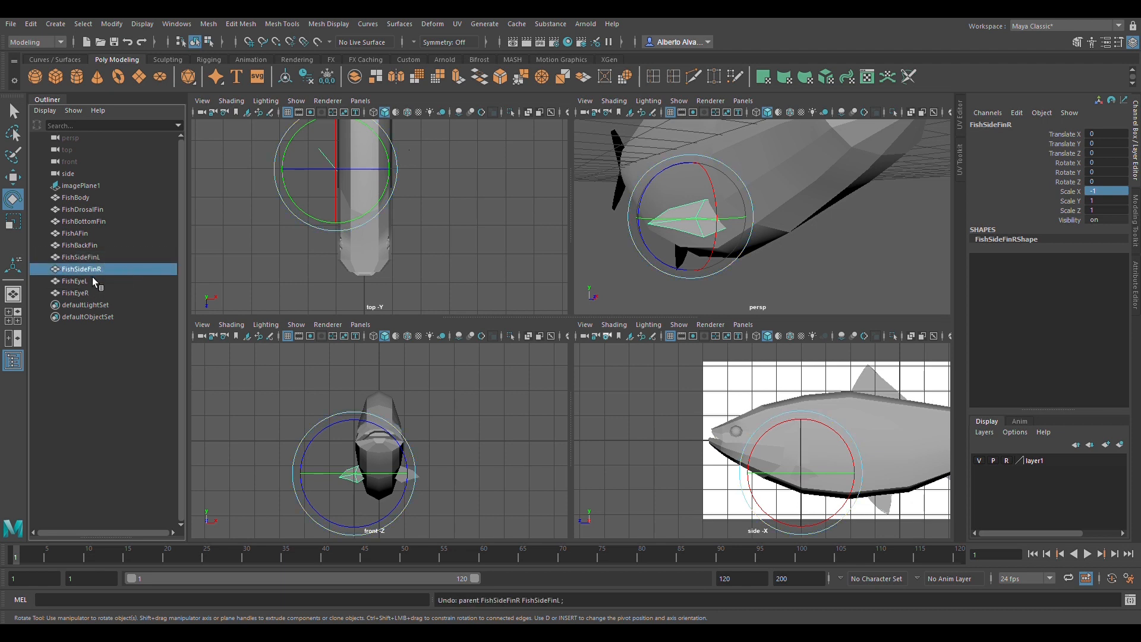
mouse_move(92, 278)
middle_down()
mouse_move(88, 290)
mouse_move(96, 275)
middle_up()
Freeze the transformations of FishSideFinL
alt+drag(859, 244, 806, 231)
click(98, 262)
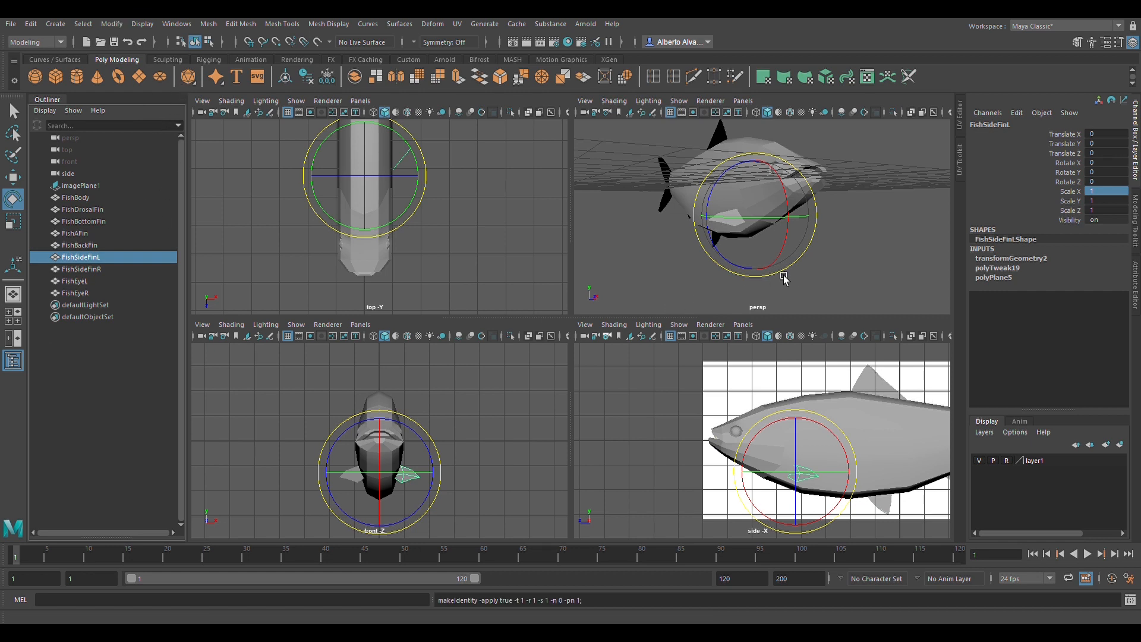
Examine the completed fish beside its reference image in an enlarged perspective view with nothing selected
scroll(782, 278, down, 5)
key(space)
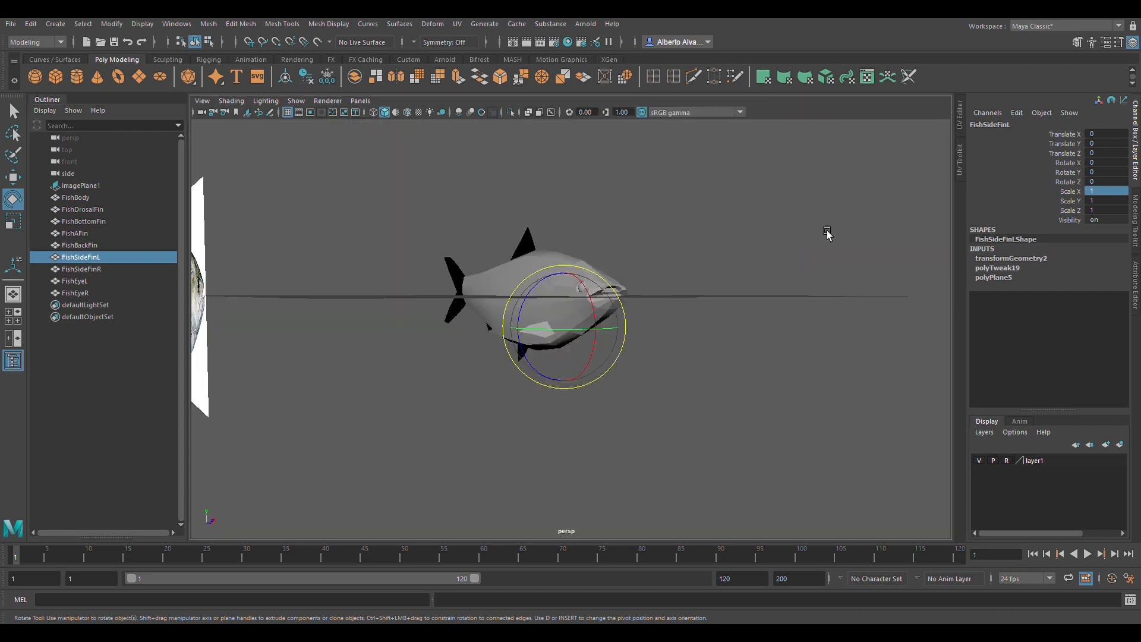
alt+drag(827, 234, 716, 258)
click(793, 201)
scroll(733, 270, down, 1)
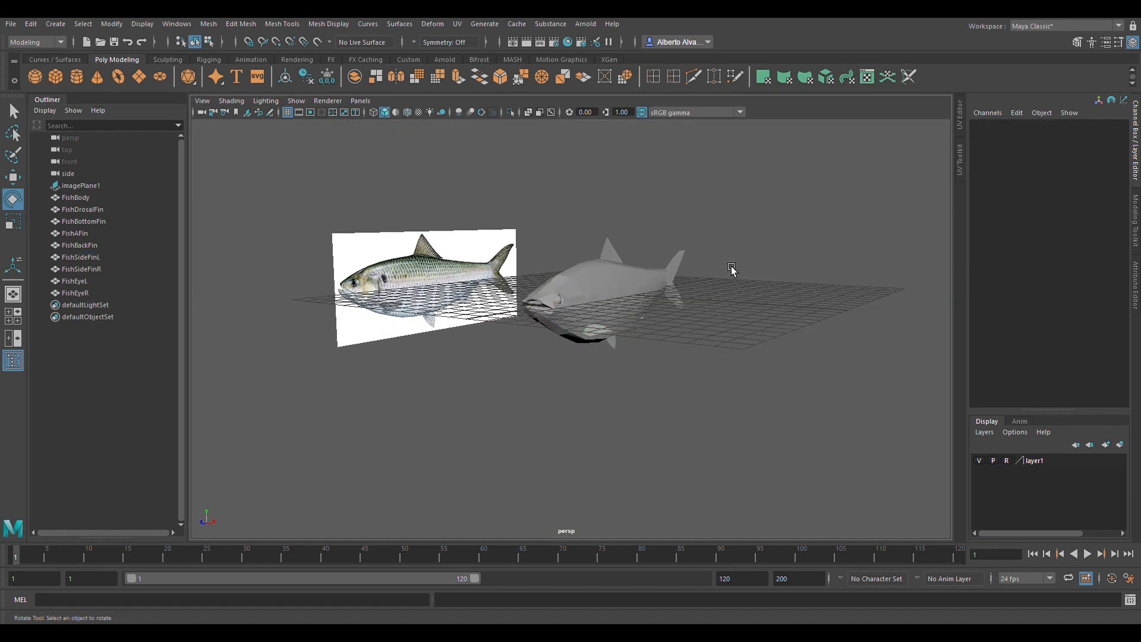
scroll(733, 270, up, 6)
alt+drag(662, 291, 610, 293)
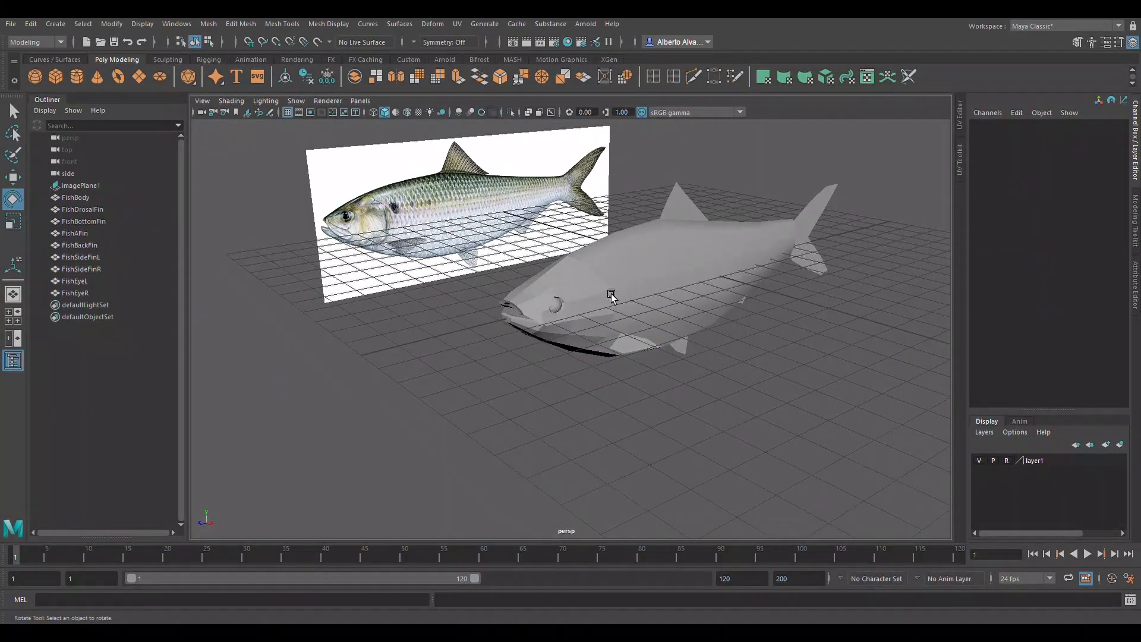
alt+right_drag(618, 290, 682, 268)
alt+drag(682, 267, 482, 331)
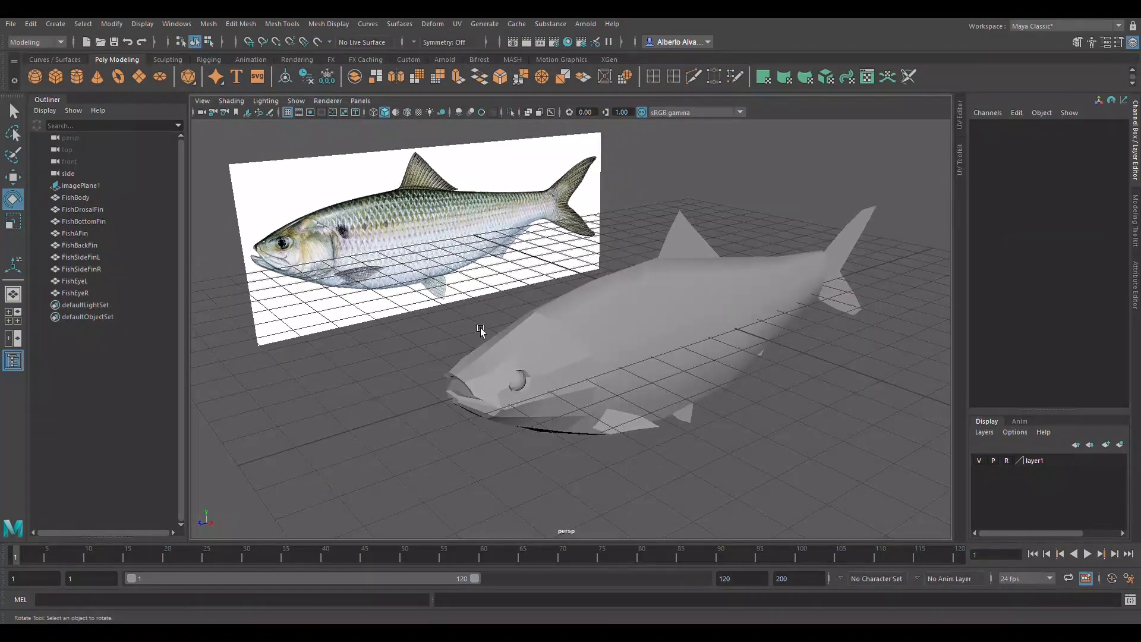
Save the finished fish model scene as Fish_Video_Tutorial.ma in the Fish_Demo scenes folder
key(ctrl+shift+s)
key(q)
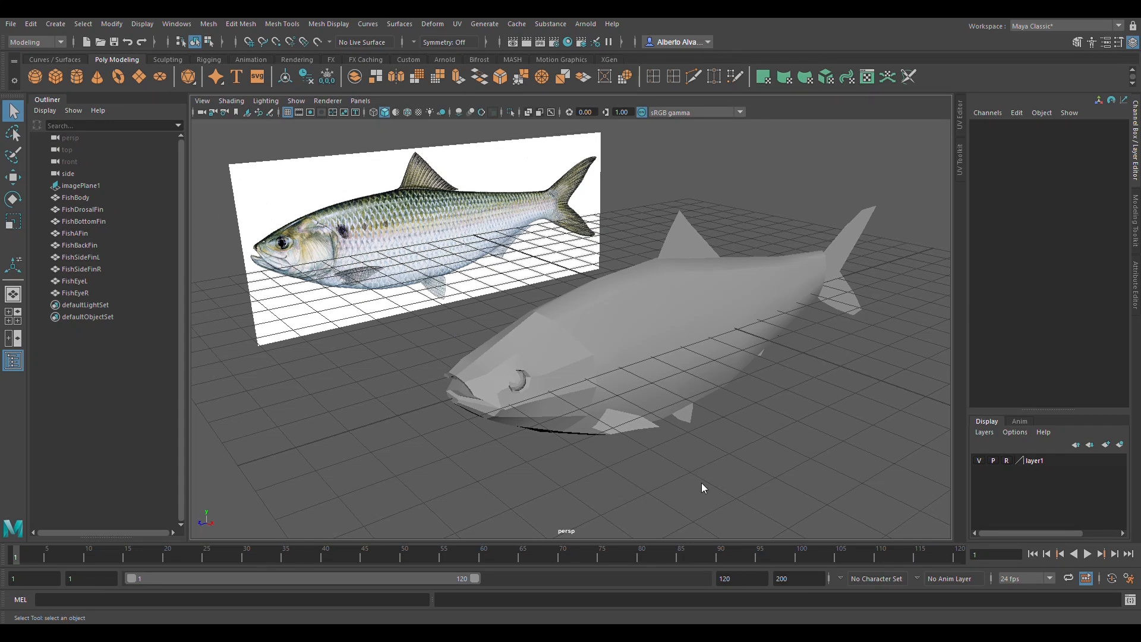
key(e)
key(ctrl+s)
key(q)
key(e)
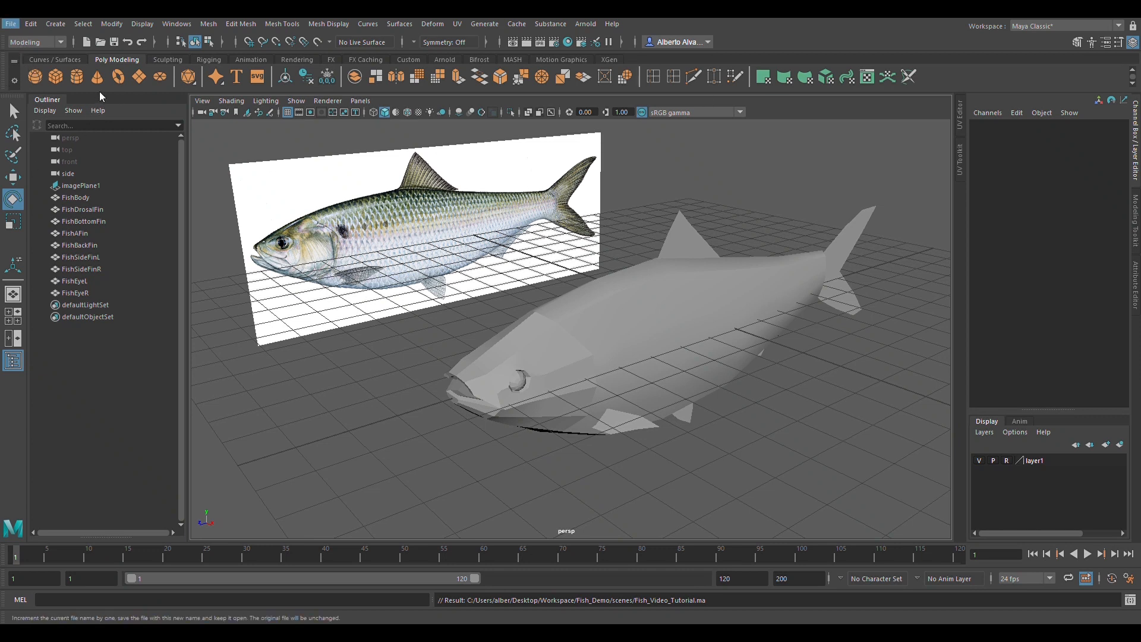
Save a separate copy of the scene as Fish_Video_Tutorial_UV.ma in the same folder
key(q)
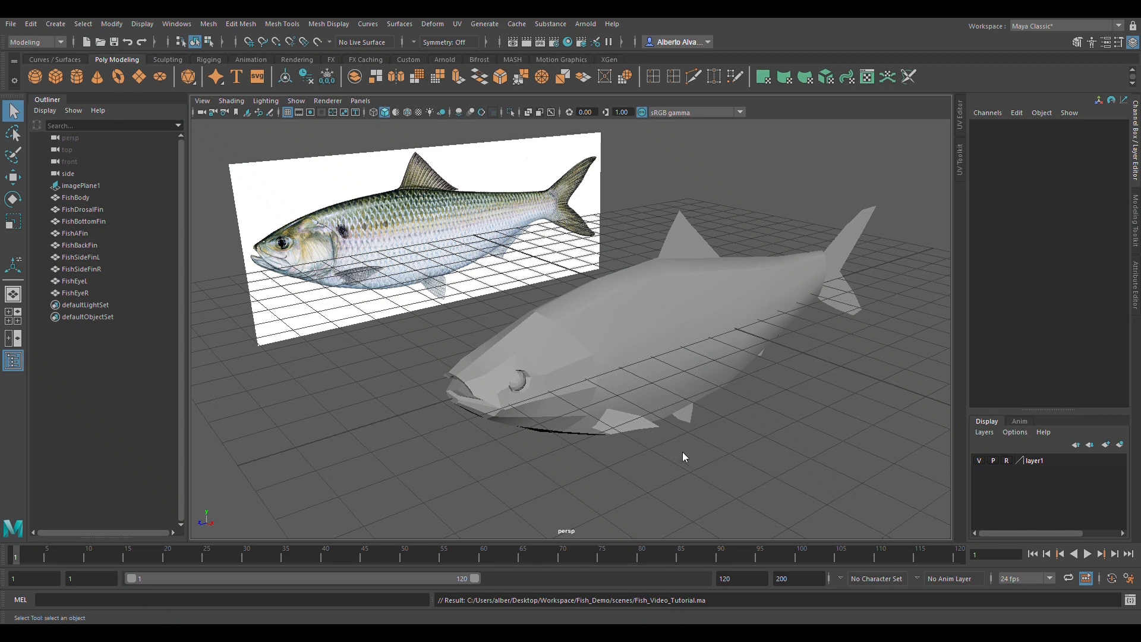
key(ctrl+s)
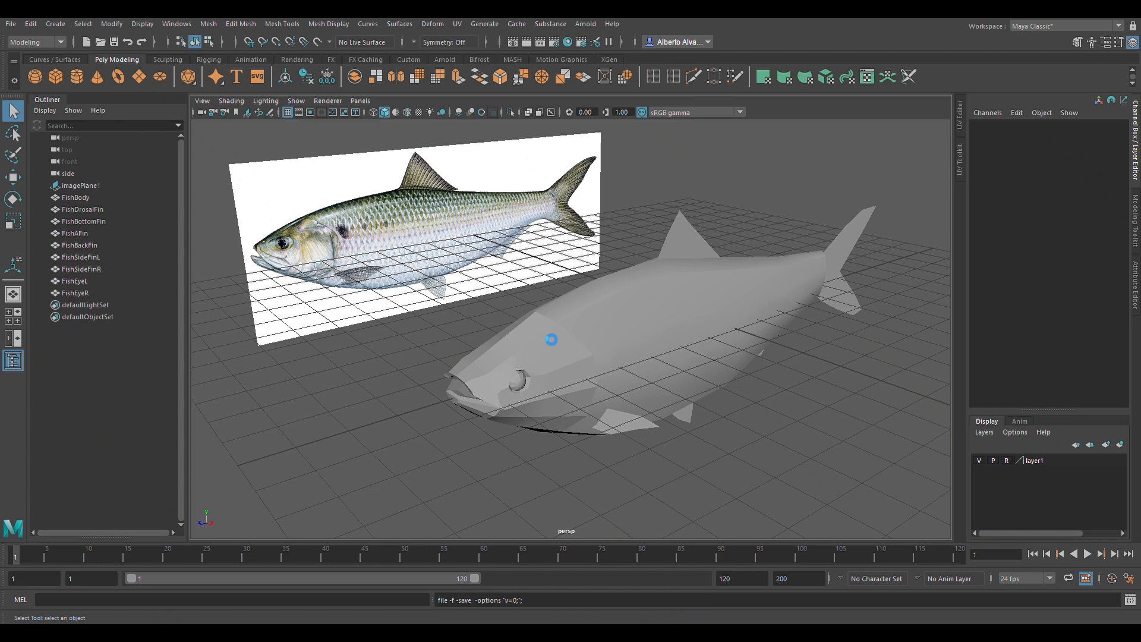
key(e)
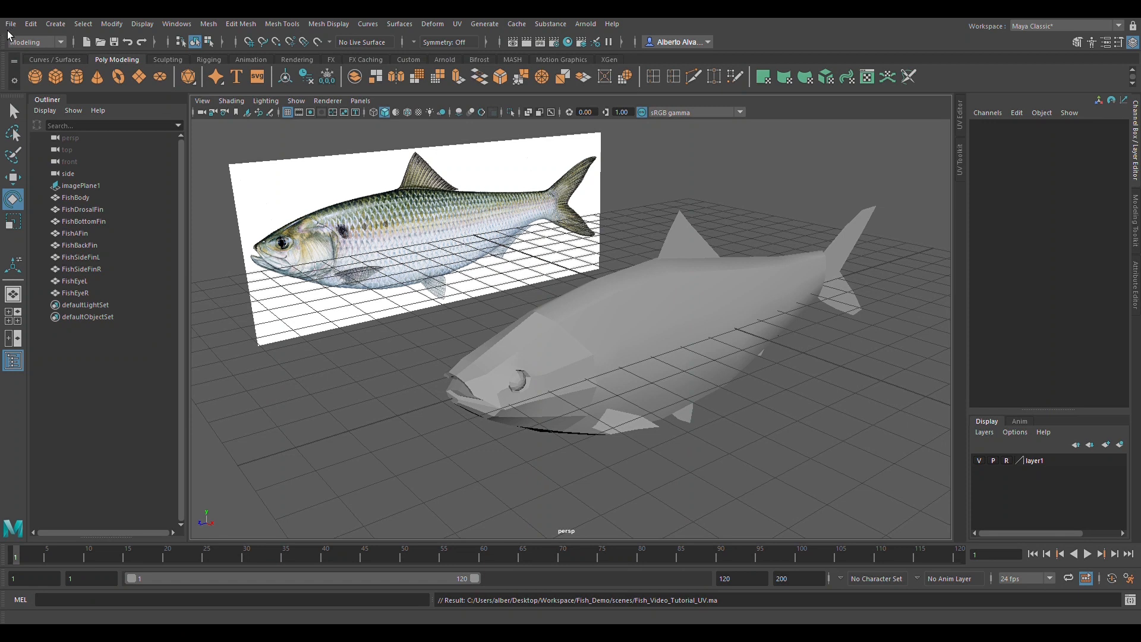